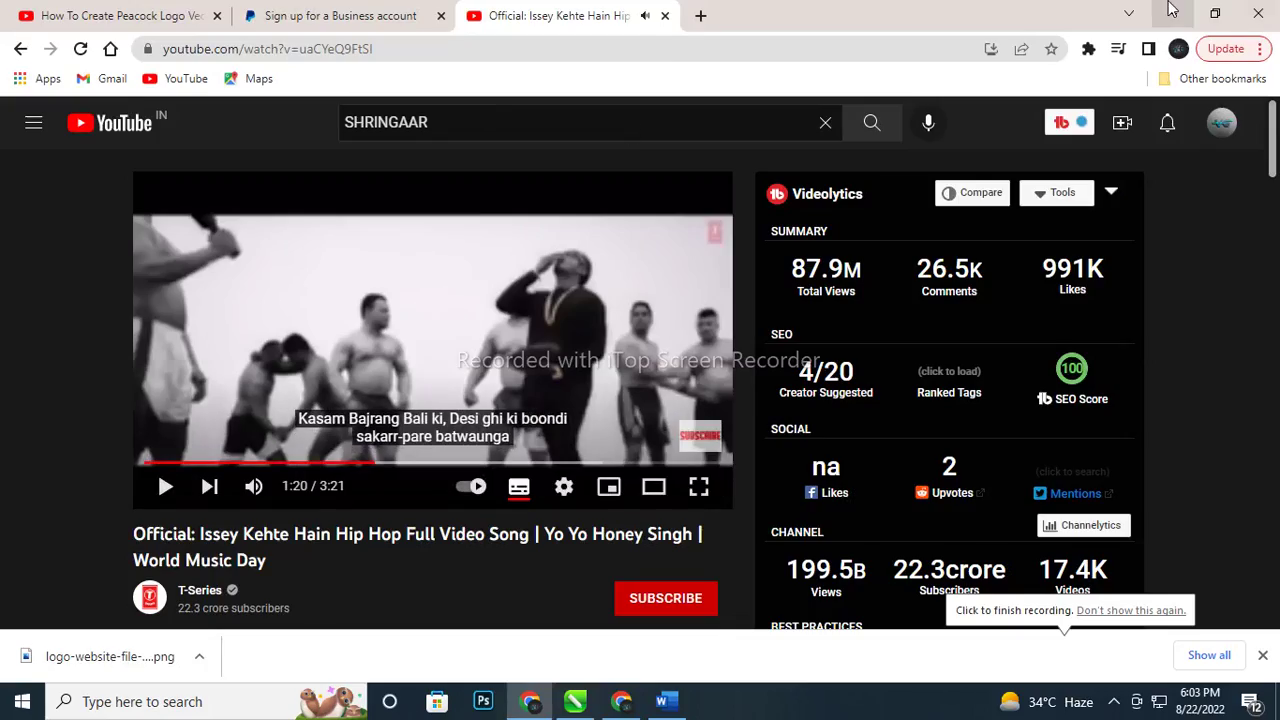
Create a new blank A4 document, draw a rectangle, and set the units to inches
{"action": "left_click", "coordinate": [1174, 10]}
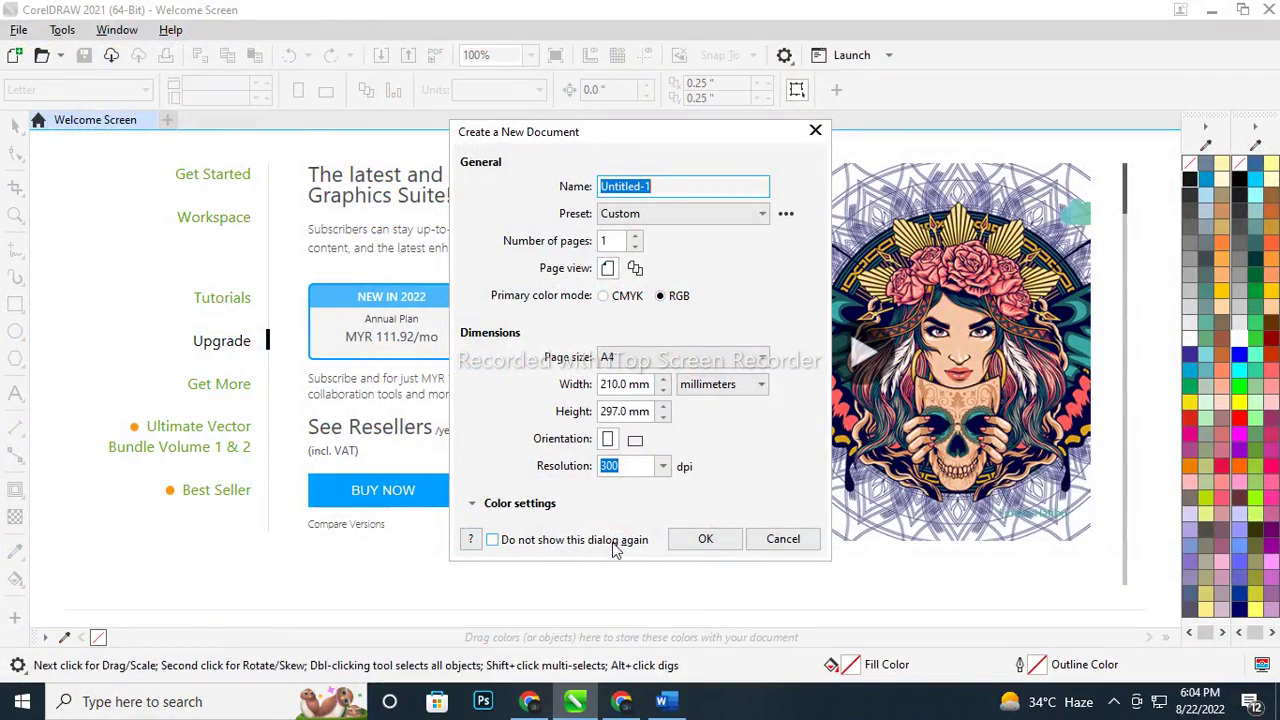
{"action": "left_click", "coordinate": [702, 539]}
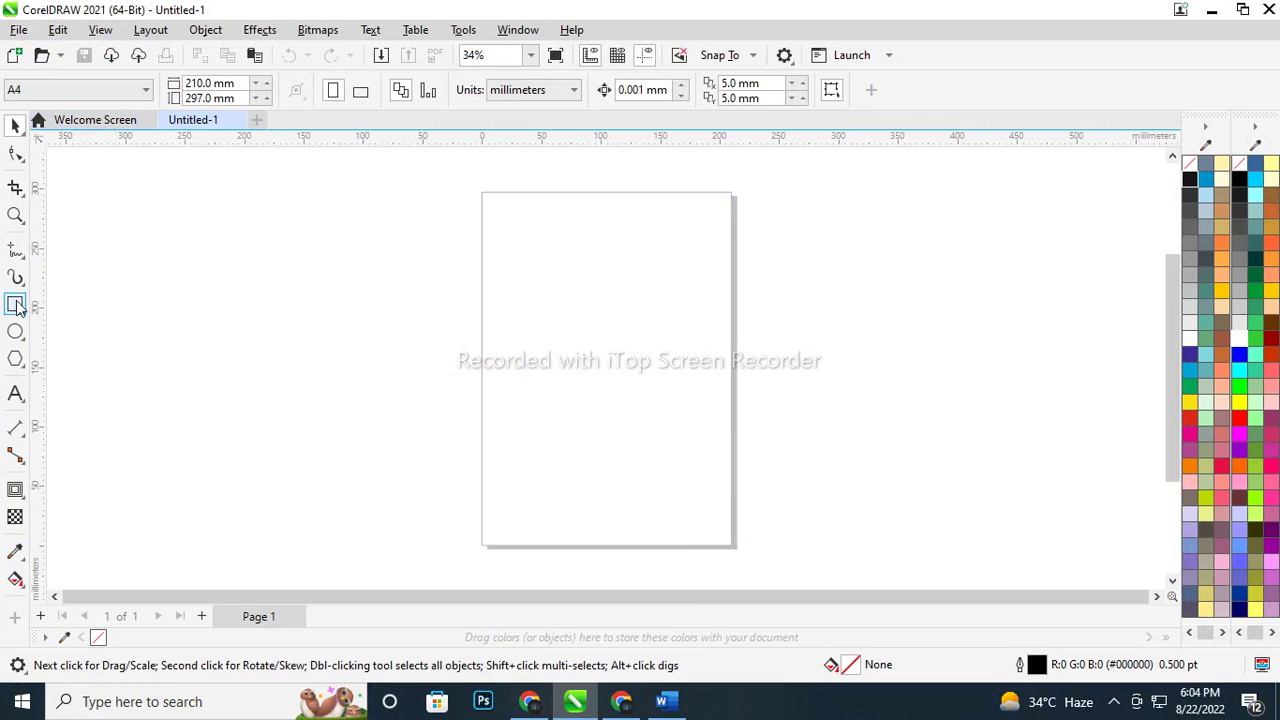
{"action": "left_click", "coordinate": [16, 305]}
{"action": "left_click_drag", "start_coordinate": [562, 217], "coordinate": [664, 339]}
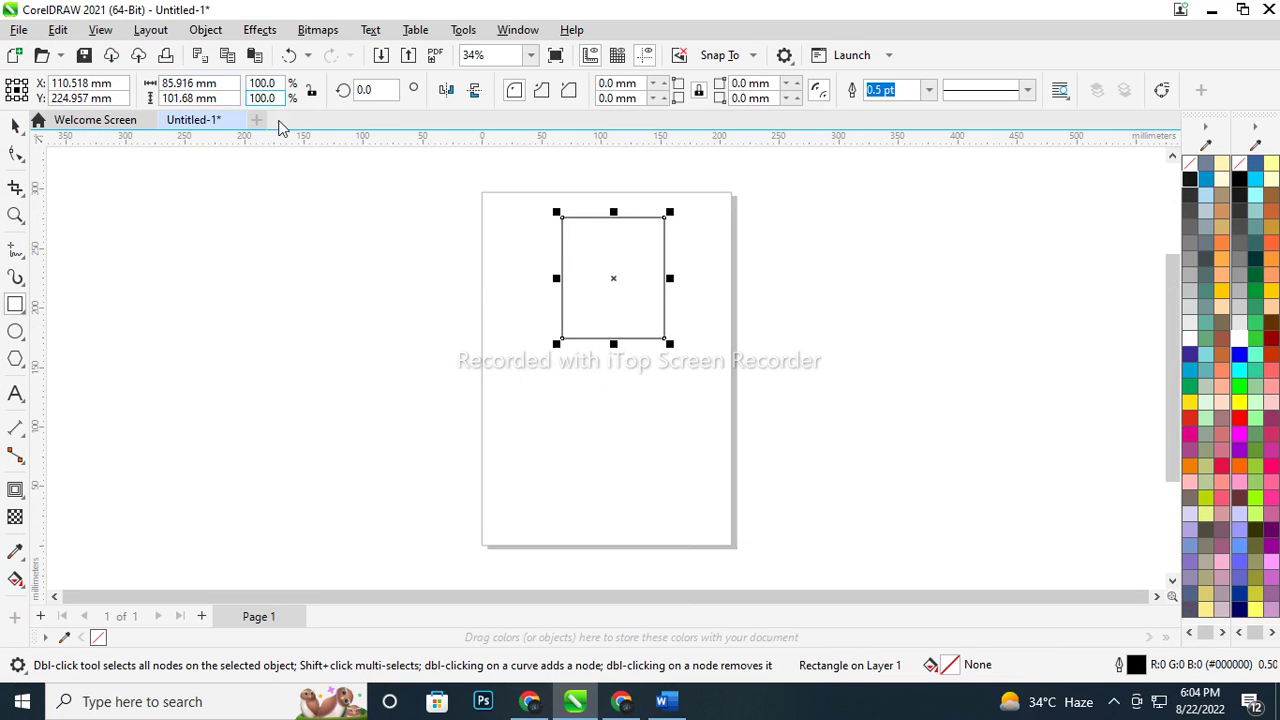
{"action": "key", "text": "space"}
{"action": "left_click", "coordinate": [291, 206]}
{"action": "left_click", "coordinate": [520, 90]}
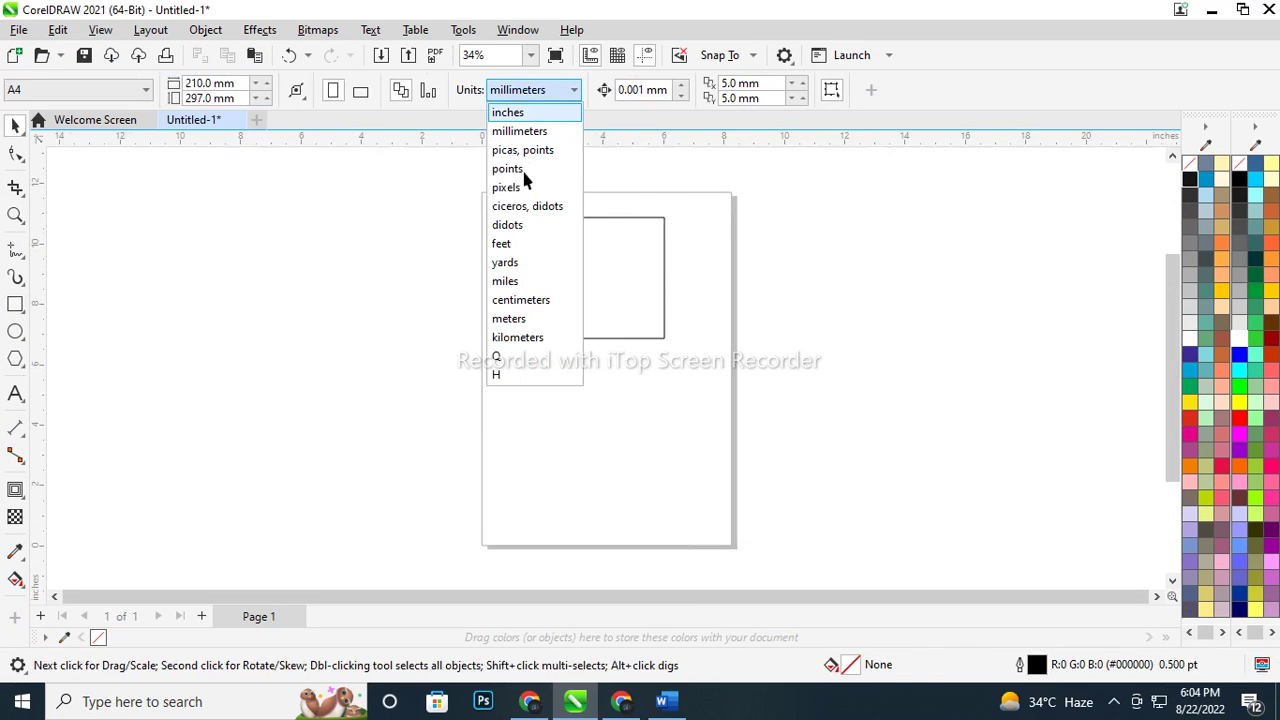
{"action": "left_click", "coordinate": [507, 112]}
Make the rectangle a 3.6 × 3.6 inch square centred on the page
{"action": "left_click", "coordinate": [664, 300]}
{"action": "double_click", "coordinate": [190, 83]}
{"action": "type", "text": "3.6"}
{"action": "key", "text": "Tab"}
{"action": "type", "text": "3.6"}
{"action": "key", "text": "Return"}
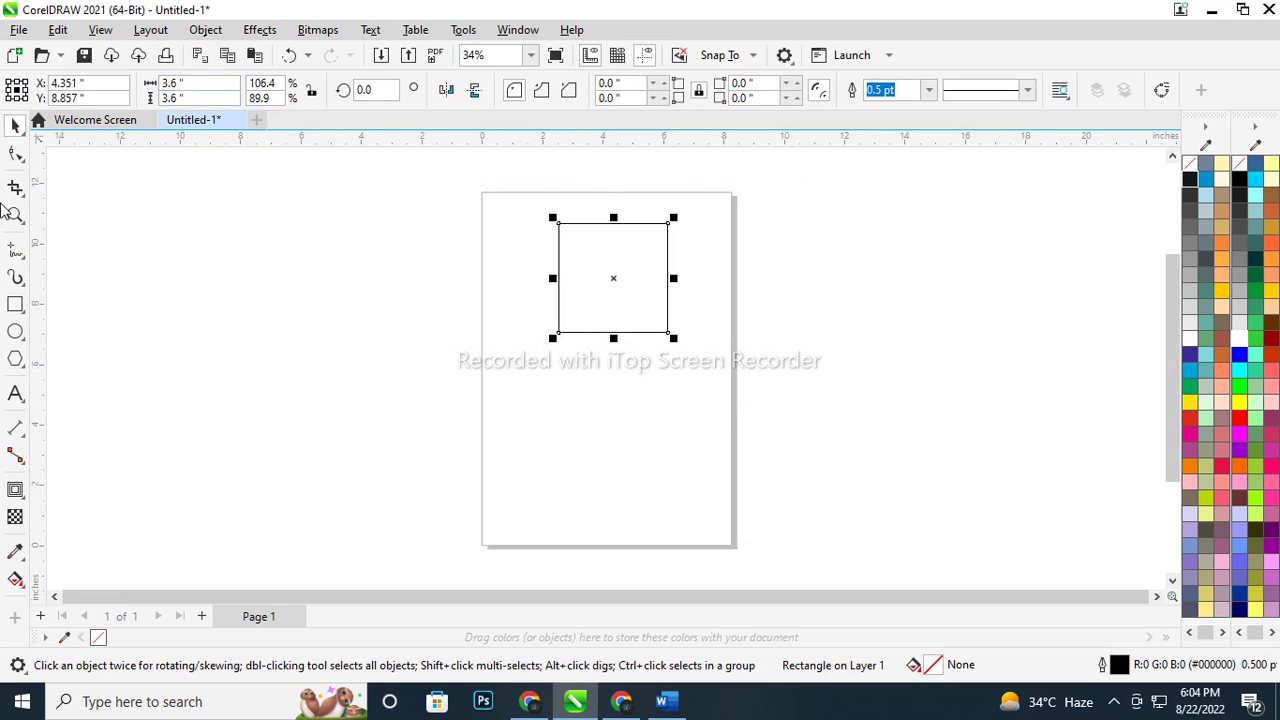
{"action": "key", "text": "p"}
Switch units to pixels and auto-fit the page to the square (1,082.08 px)
{"action": "left_click", "coordinate": [414, 232]}
{"action": "left_click", "coordinate": [536, 90]}
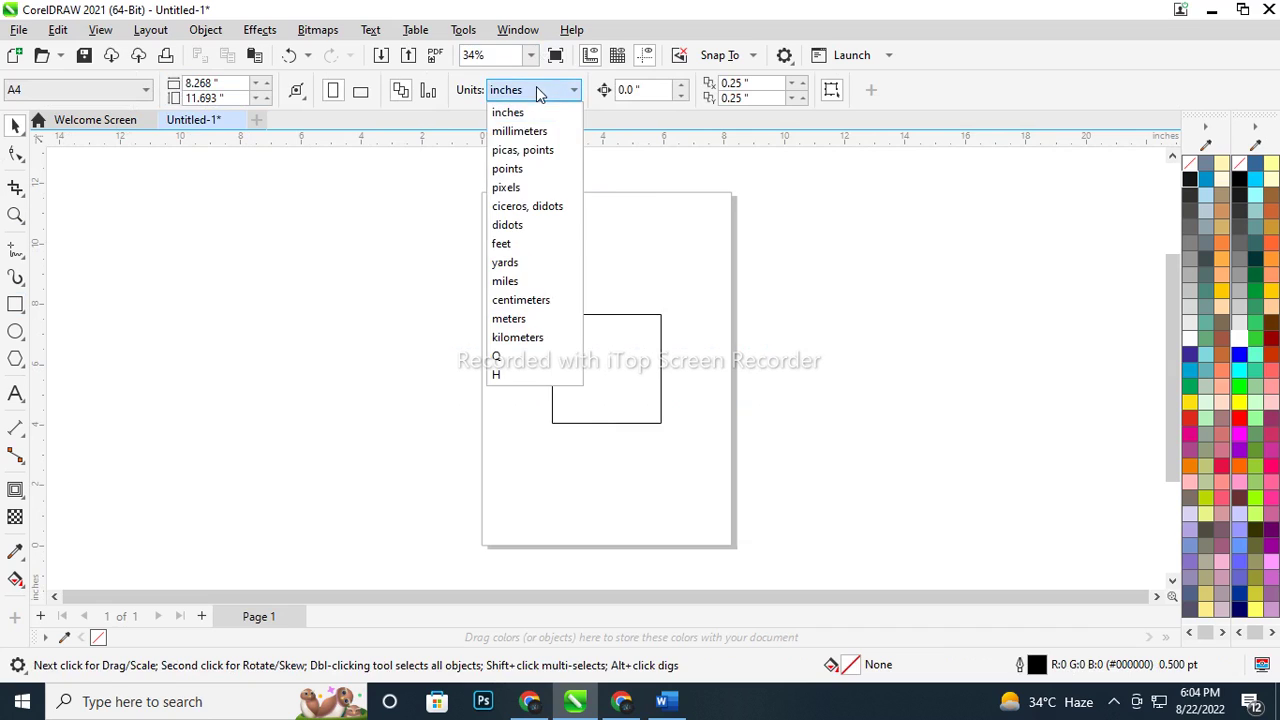
{"action": "left_click", "coordinate": [506, 187]}
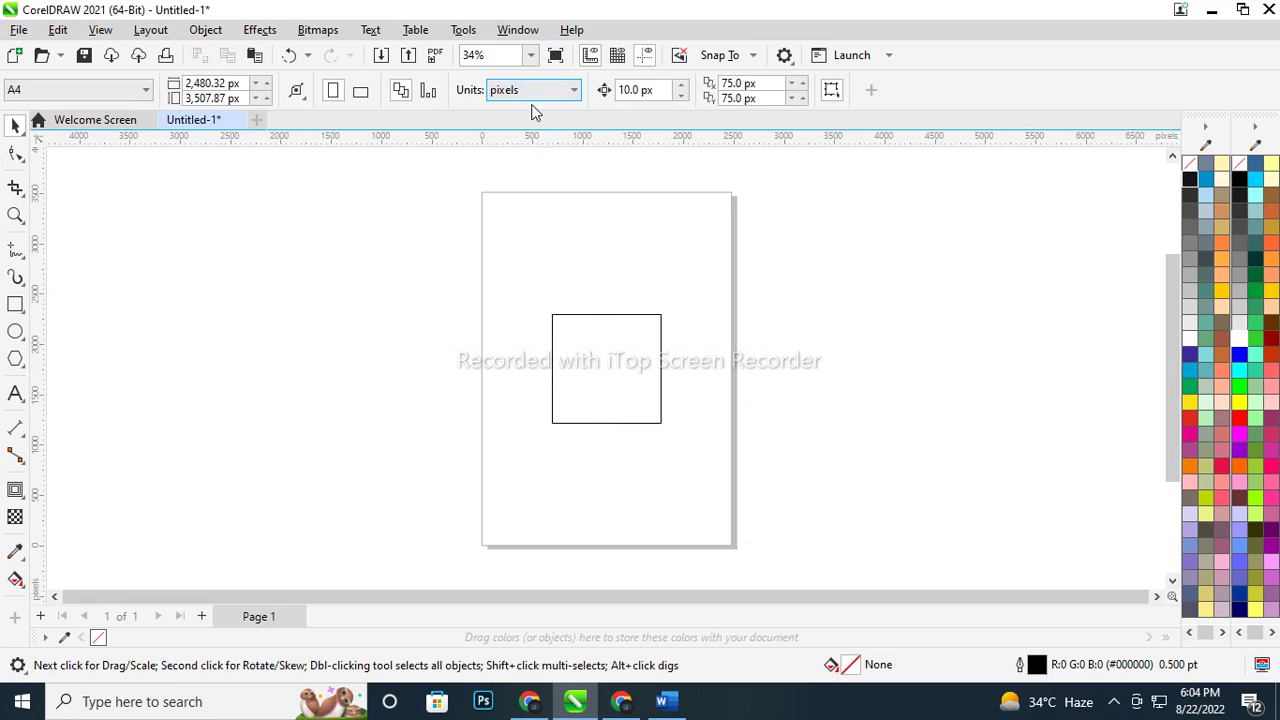
{"action": "left_click", "coordinate": [266, 94]}
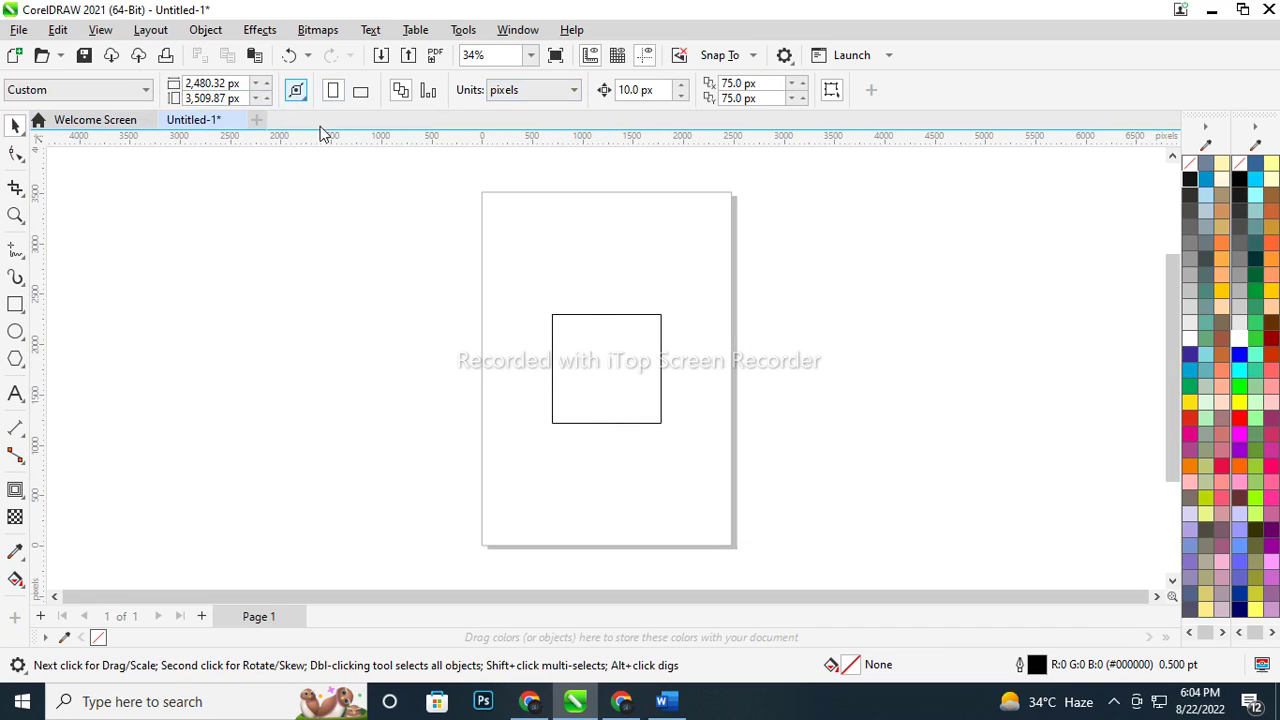
{"action": "left_click", "coordinate": [296, 90]}
{"action": "left_click", "coordinate": [335, 148]}
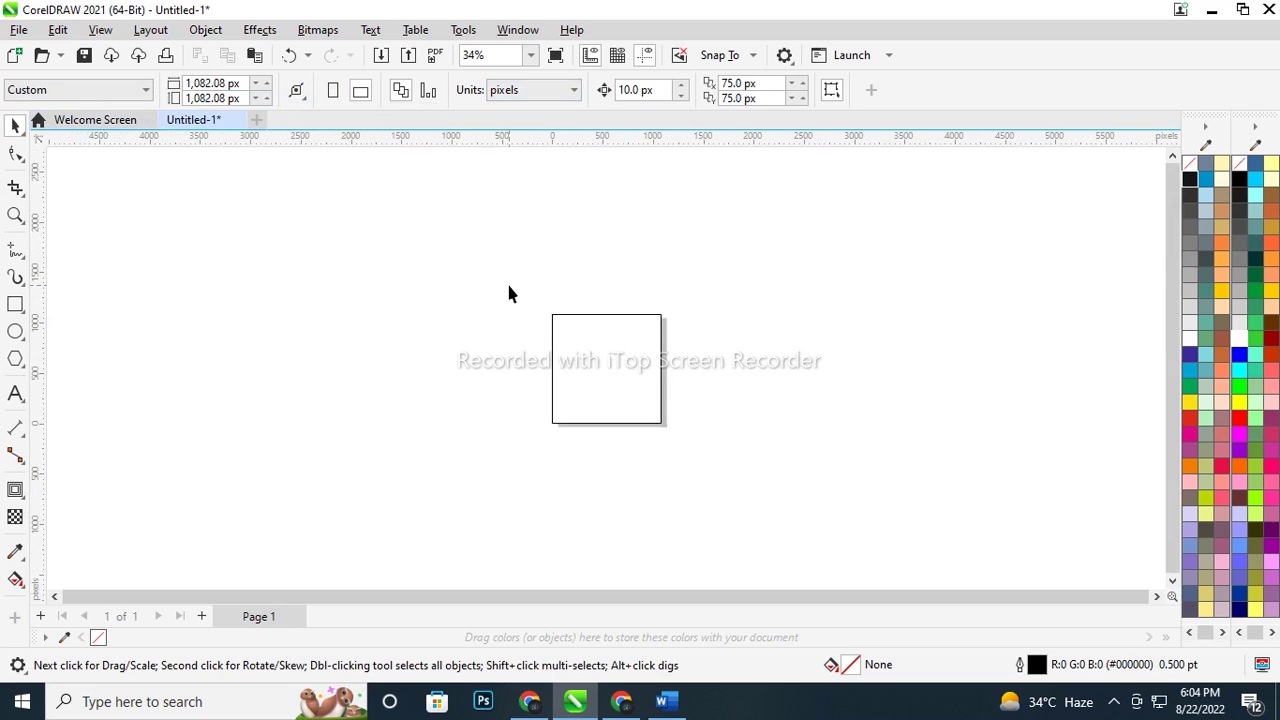
{"action": "key", "text": "shift+F4"}
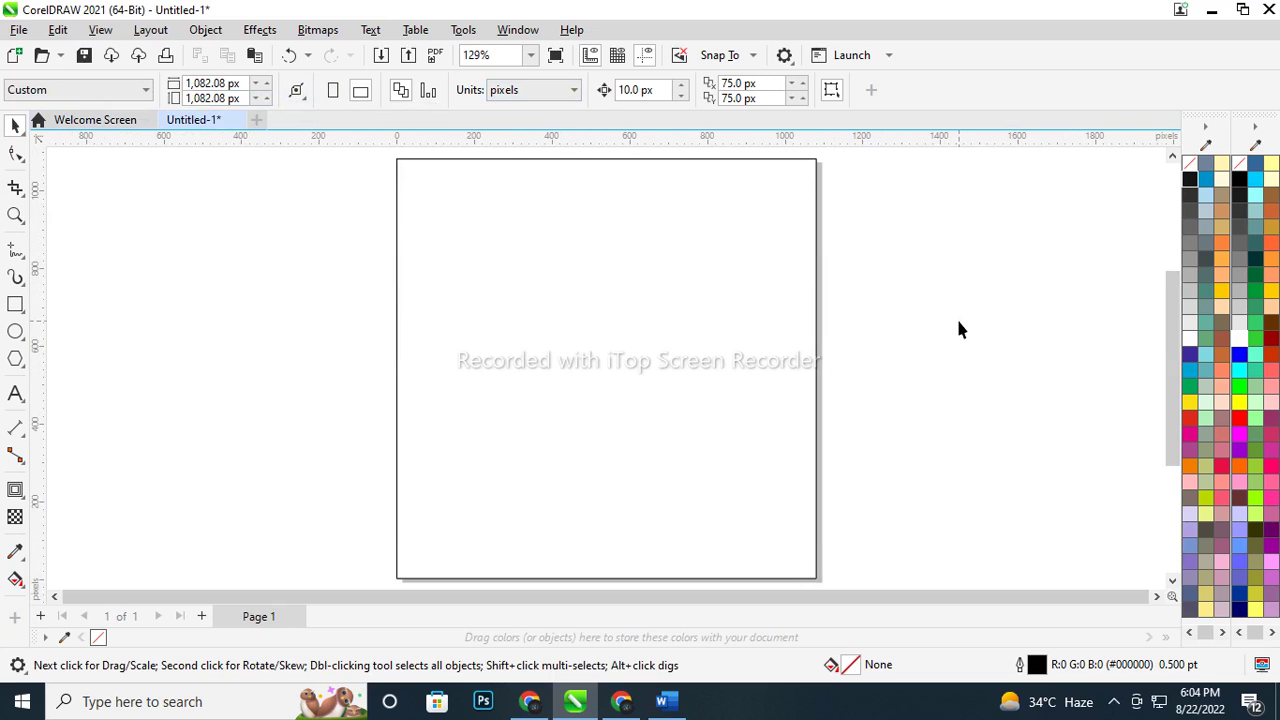
{"action": "key", "text": "ctrl+i"}
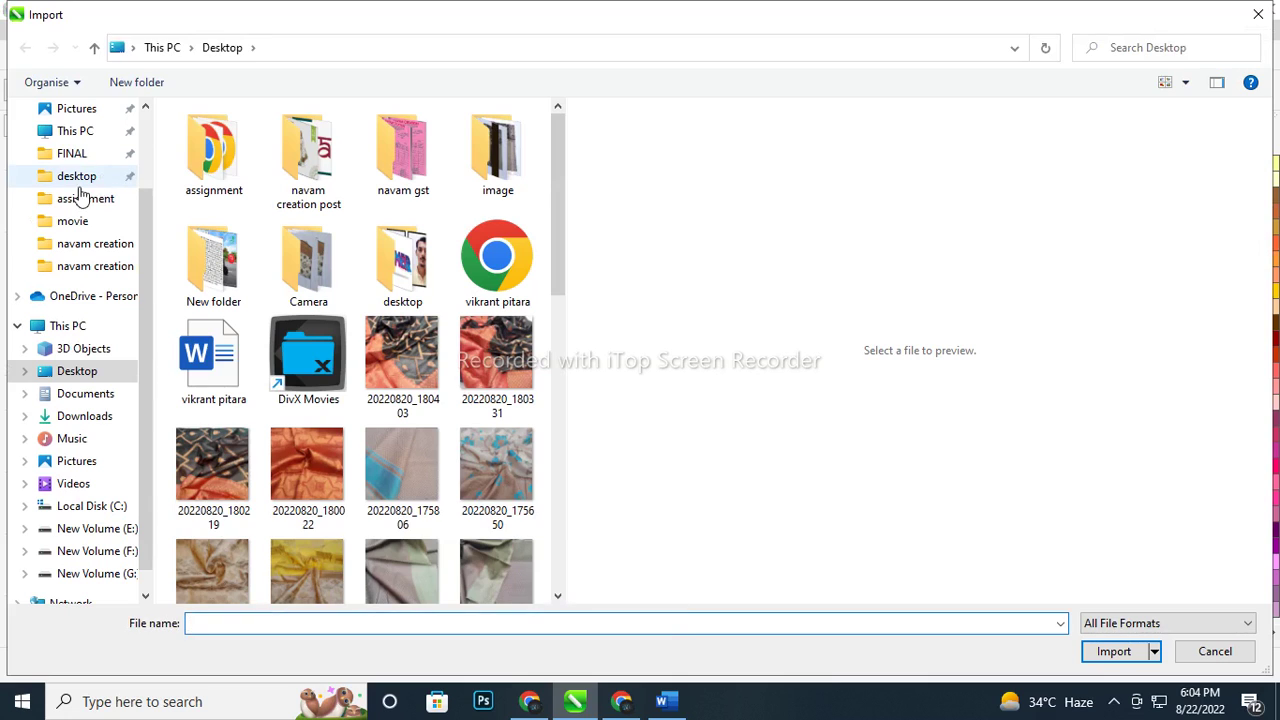
Import the Oba logo from Downloads and shrink it into the page's top-left corner
{"action": "scroll", "coordinate": [84, 155], "scroll_direction": "up", "scroll_amount": 2}
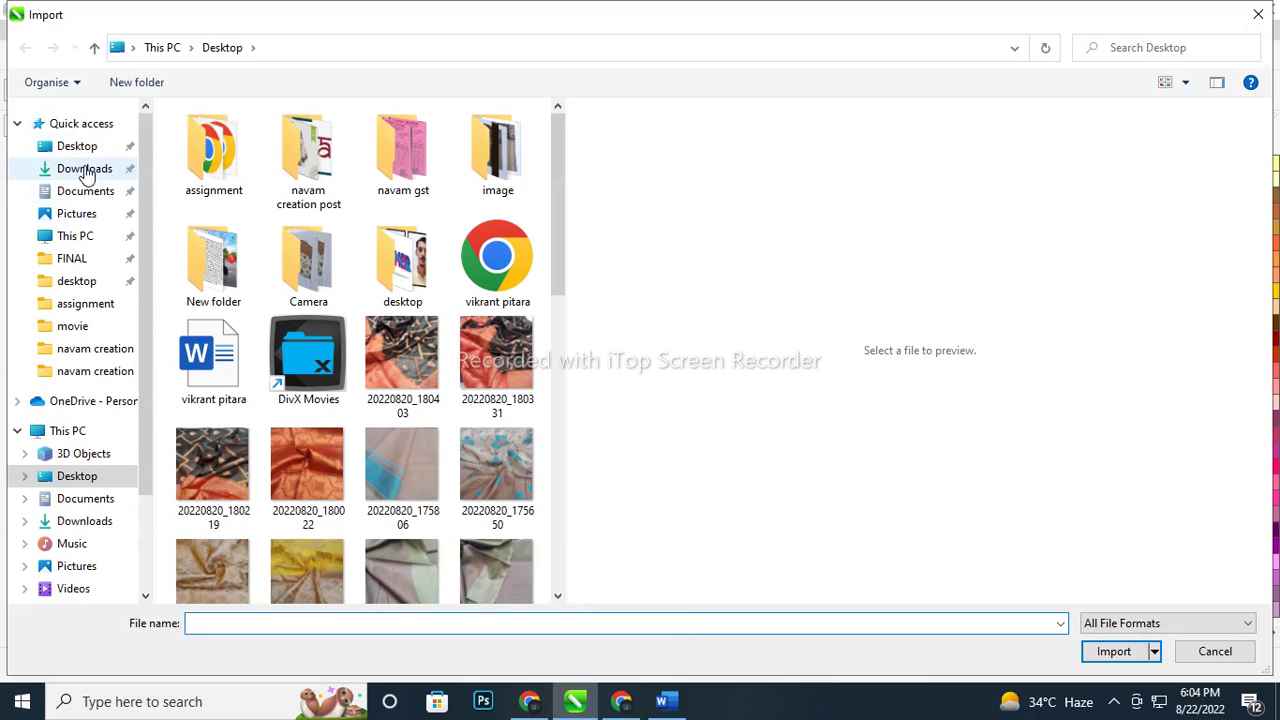
{"action": "left_click", "coordinate": [85, 170]}
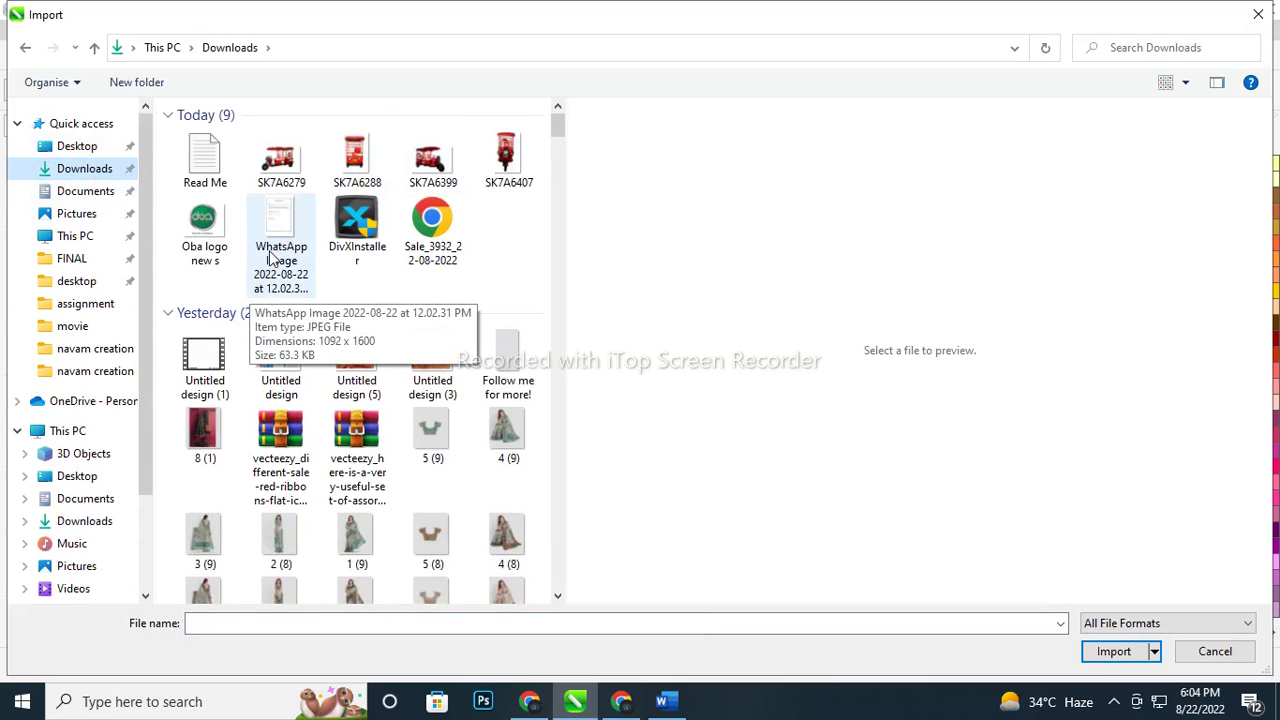
{"action": "left_click", "coordinate": [210, 243]}
{"action": "double_click", "coordinate": [210, 243]}
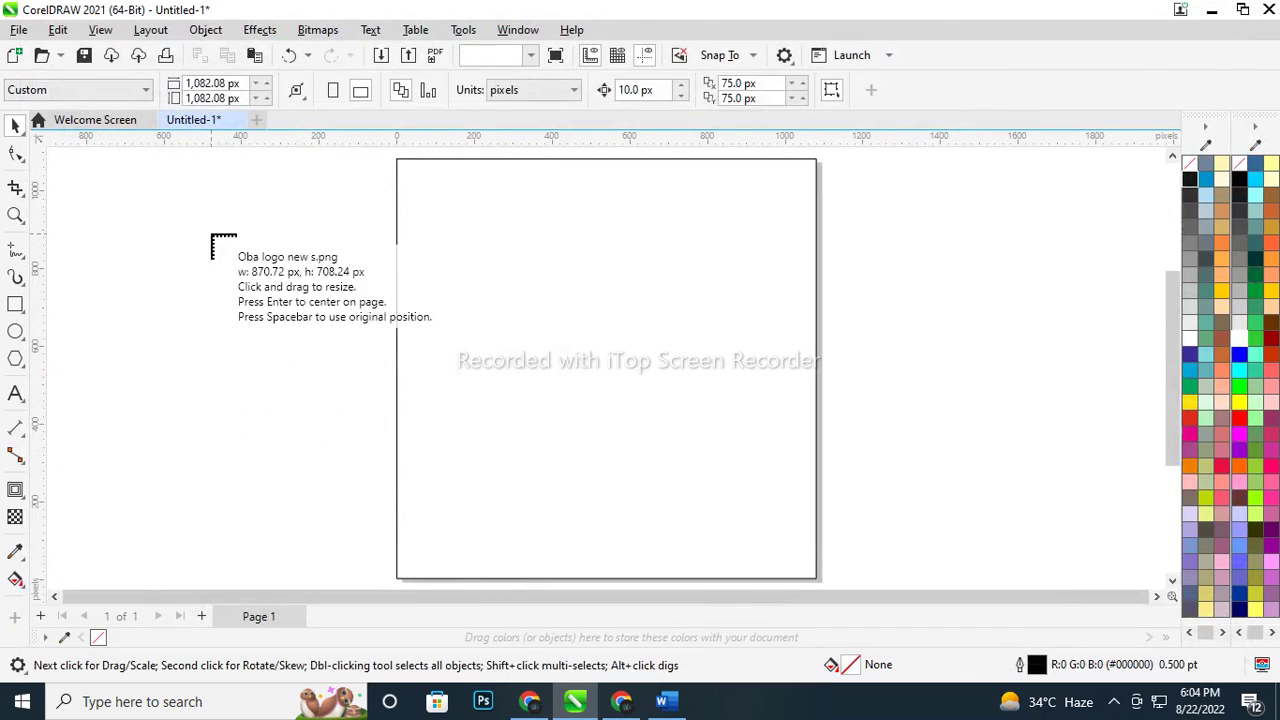
{"action": "left_click", "coordinate": [363, 194]}
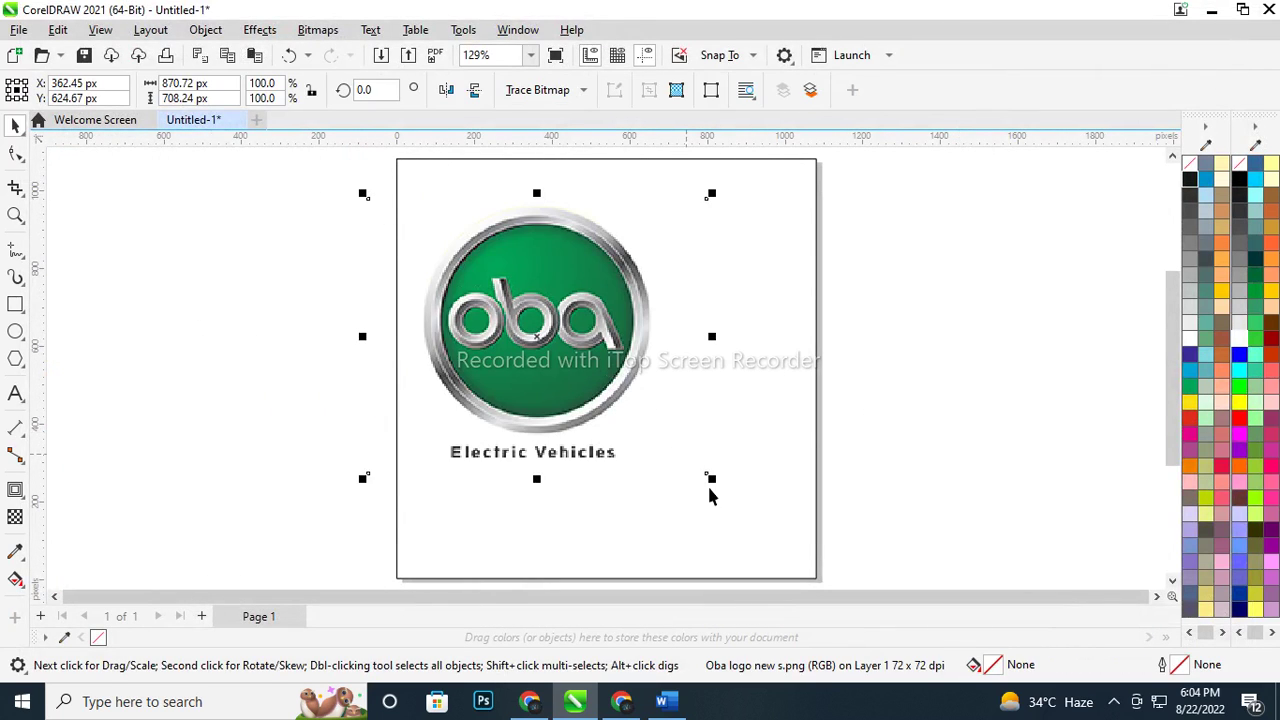
{"action": "left_click_drag", "start_coordinate": [711, 487], "coordinate": [446, 188]}
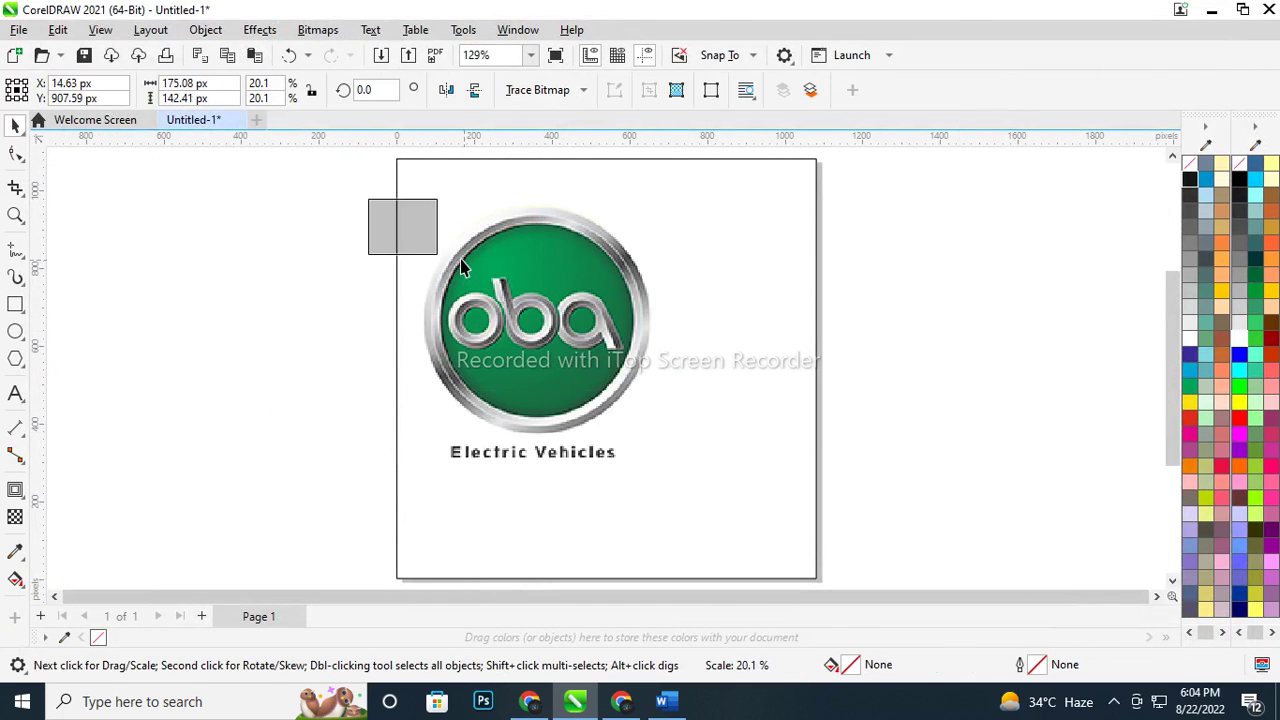
{"action": "scroll", "coordinate": [446, 188], "scroll_direction": "up", "scroll_amount": 5}
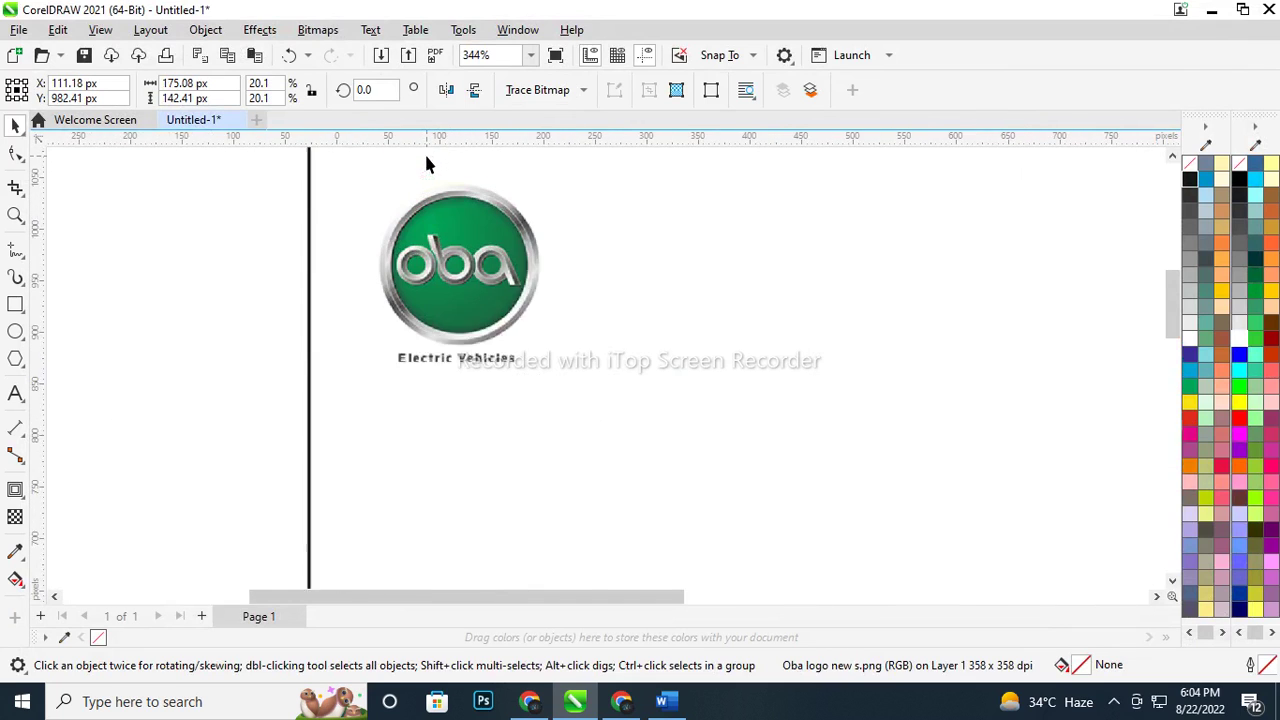
{"action": "scroll", "coordinate": [454, 289], "scroll_direction": "down", "scroll_amount": 1}
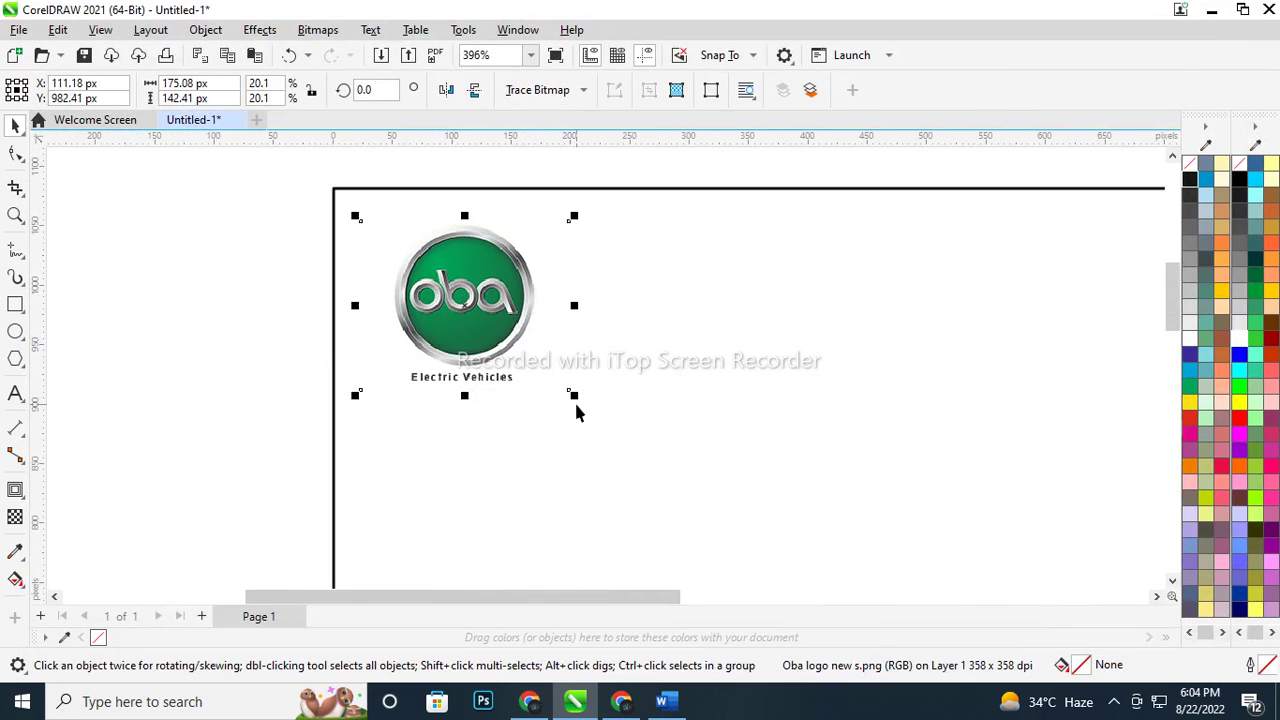
{"action": "left_click_drag", "start_coordinate": [574, 396], "coordinate": [541, 368]}
Select the background square, turn off 'Treat all objects as filled', and return to Chrome
{"action": "double_click", "coordinate": [642, 350]}
{"action": "key", "text": "shift+F4"}
{"action": "left_click", "coordinate": [917, 252]}
{"action": "left_click", "coordinate": [753, 266]}
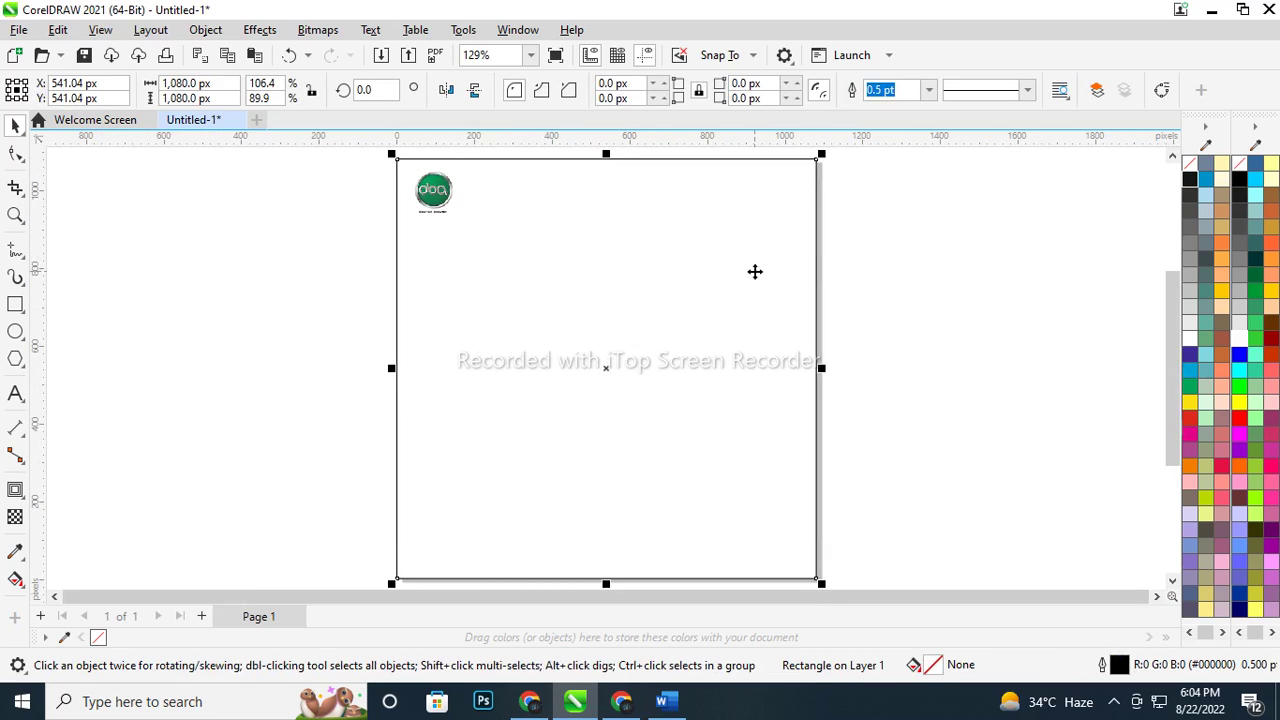
{"action": "key", "text": "ctrl+j"}
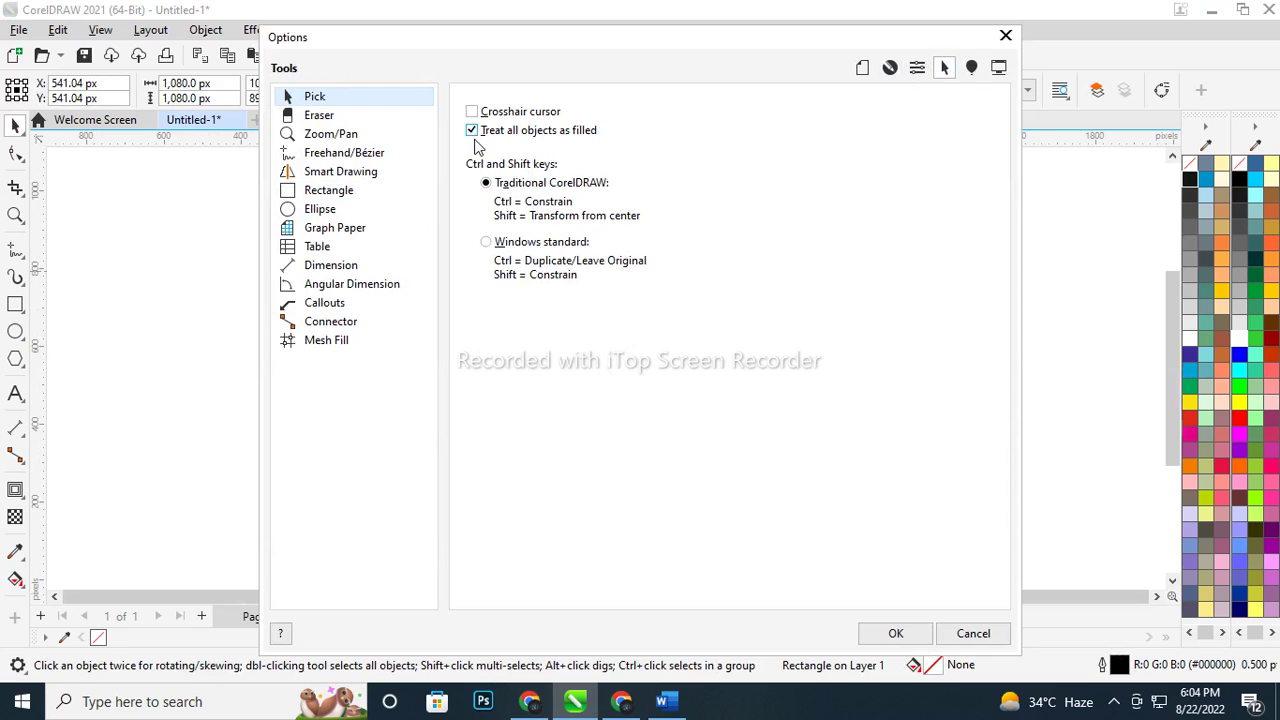
{"action": "left_click", "coordinate": [893, 632]}
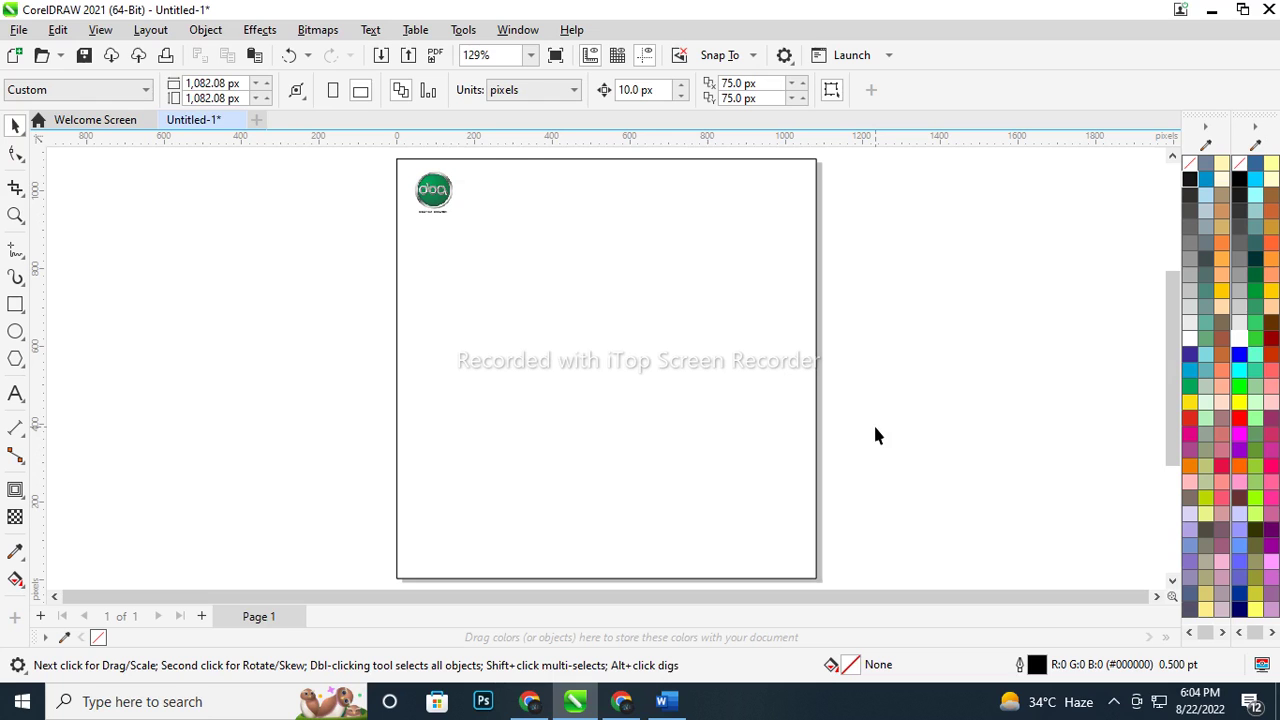
{"action": "left_click", "coordinate": [529, 701]}
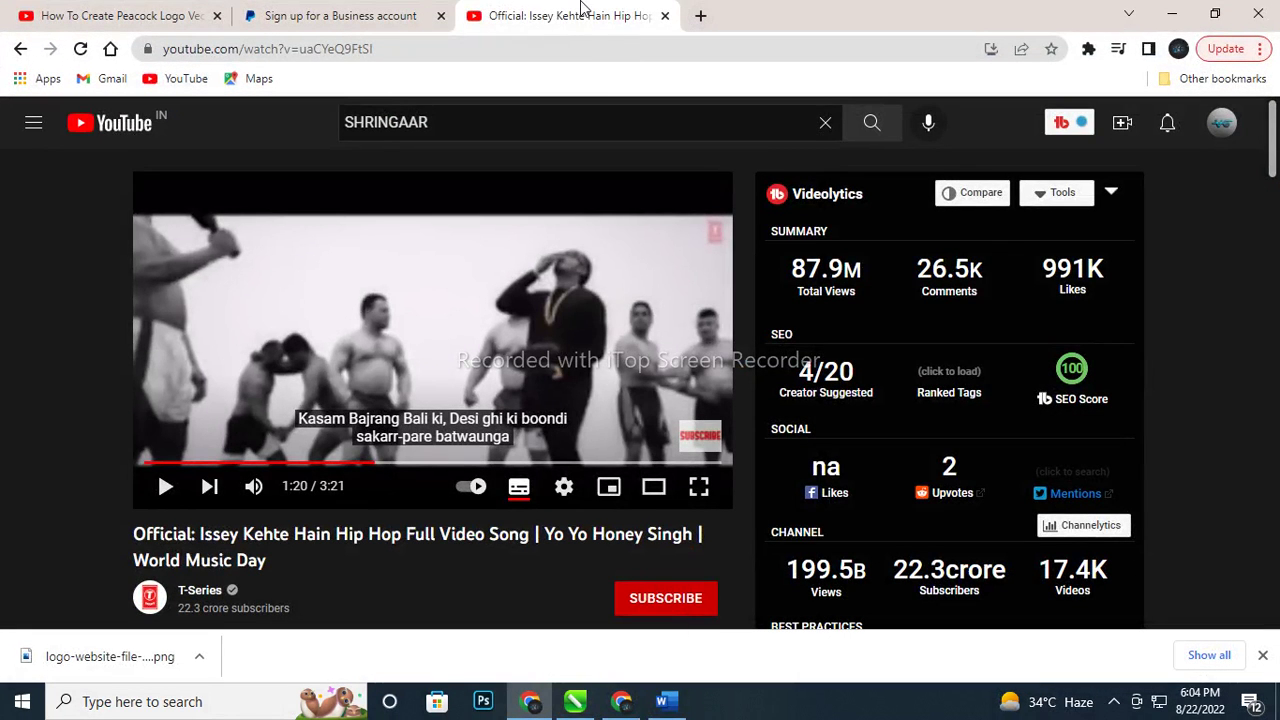
Close the music video tab and search Google Images for 'road background'
{"action": "left_click", "coordinate": [700, 15]}
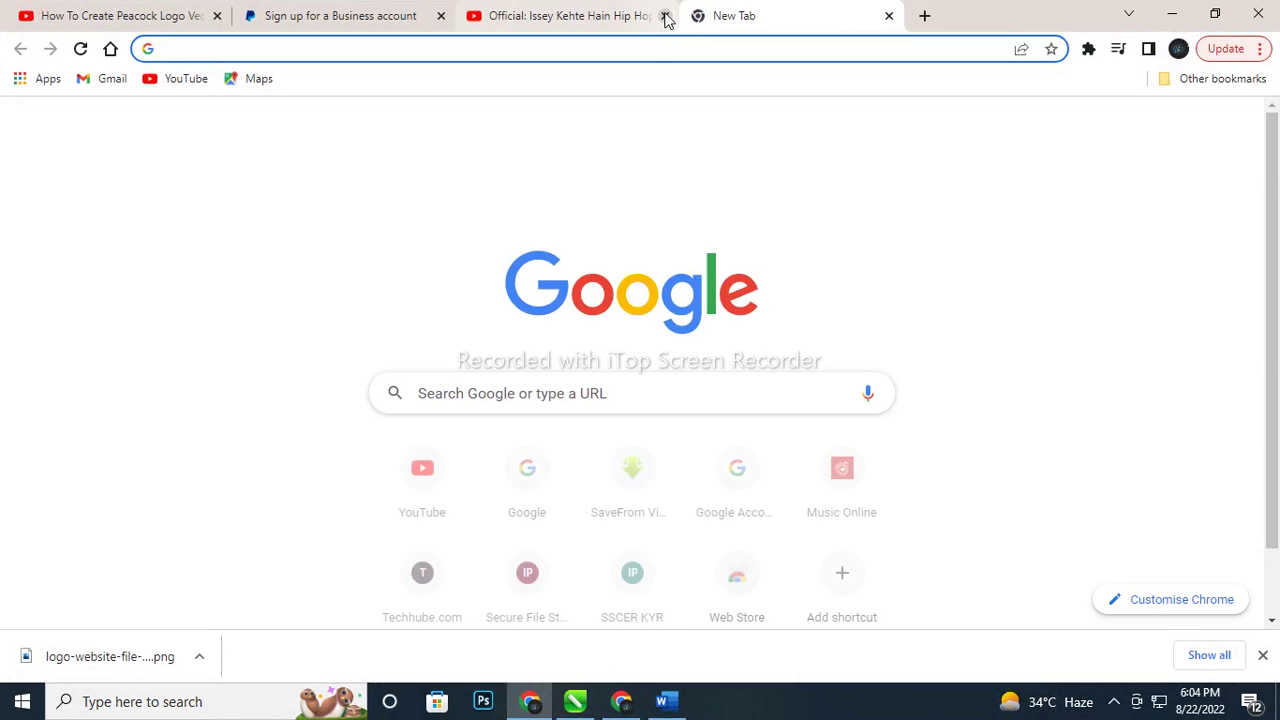
{"action": "left_click", "coordinate": [666, 16]}
{"action": "left_click", "coordinate": [629, 52]}
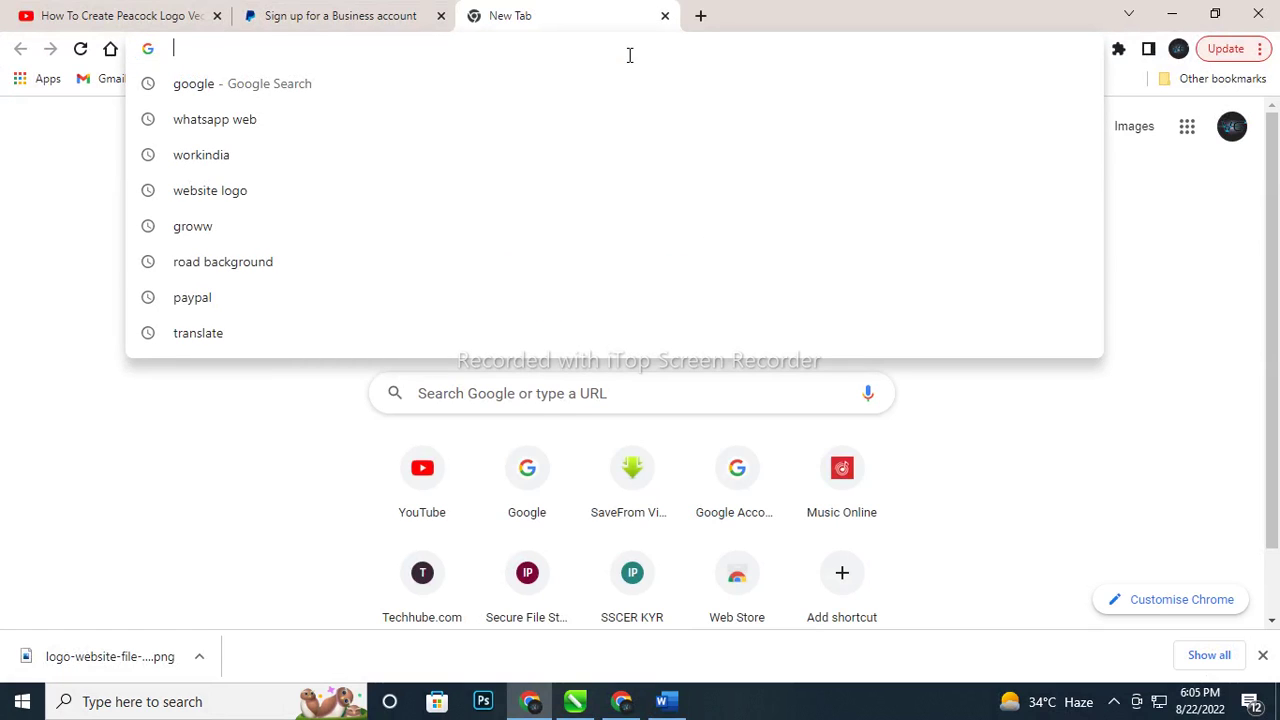
{"action": "type", "text": "O"}
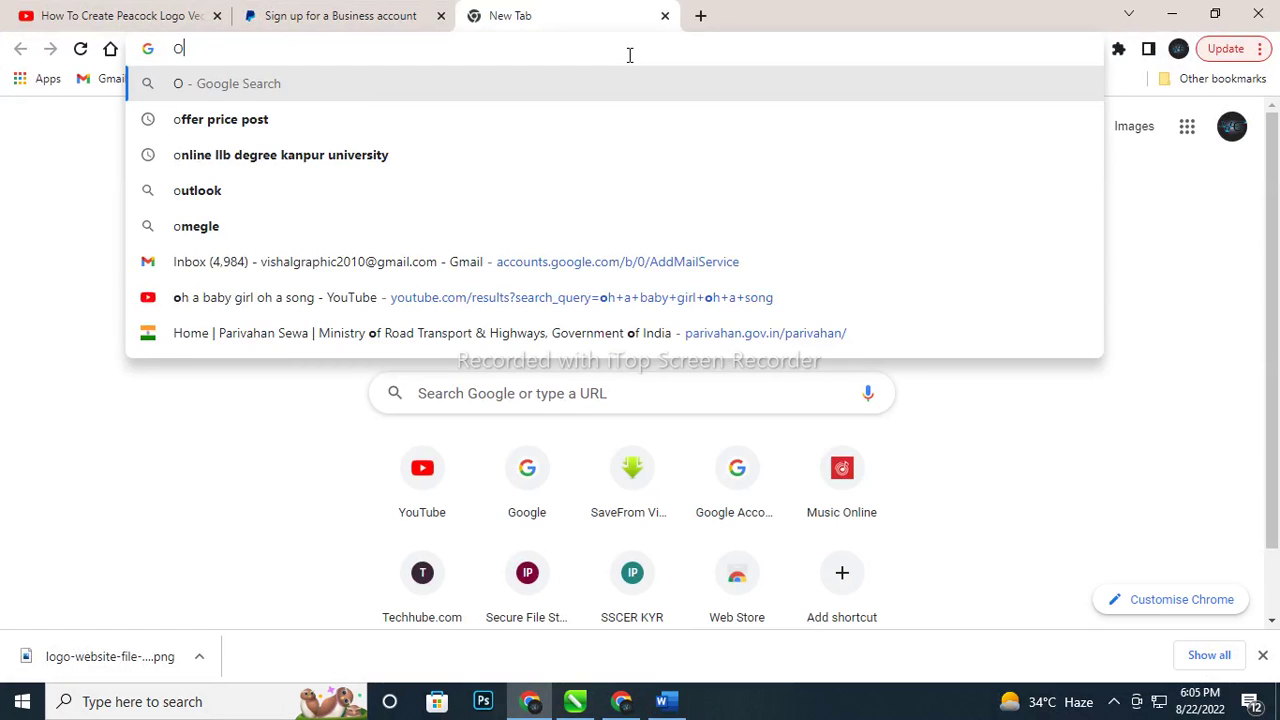
{"action": "key", "text": "BackSpace"}
{"action": "type", "text": "ROAD"}
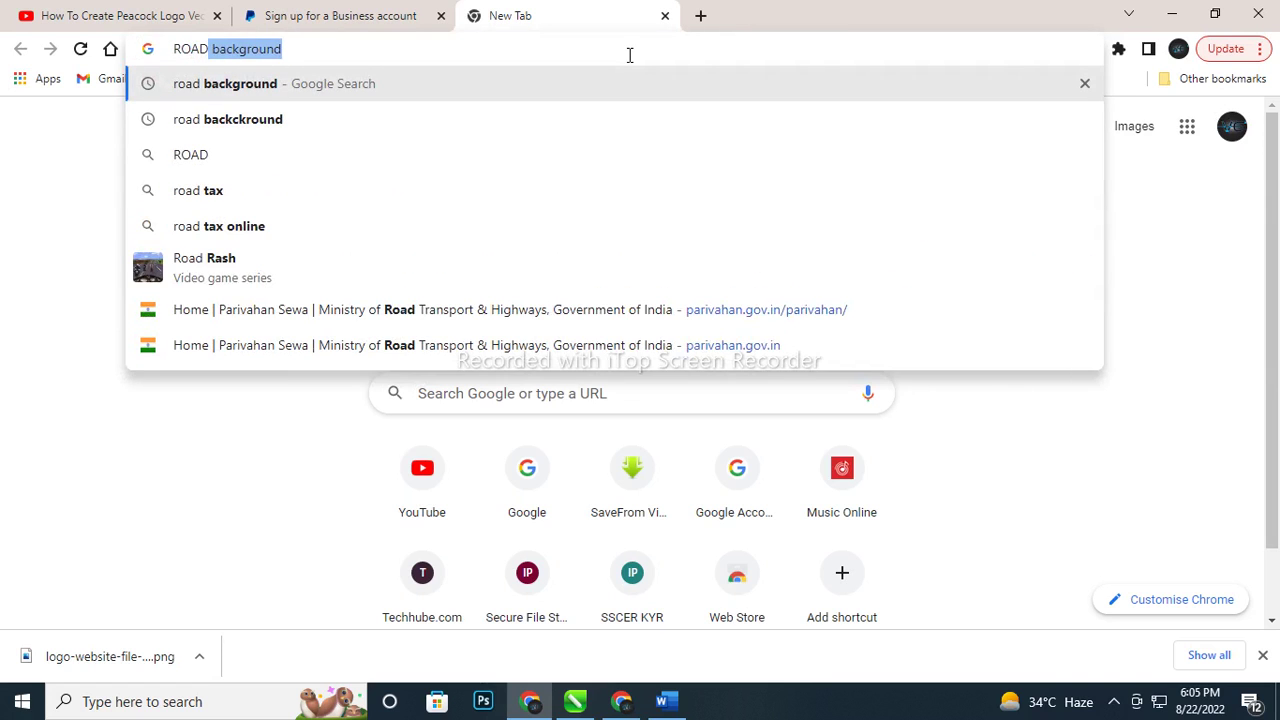
{"action": "key", "text": "Return"}
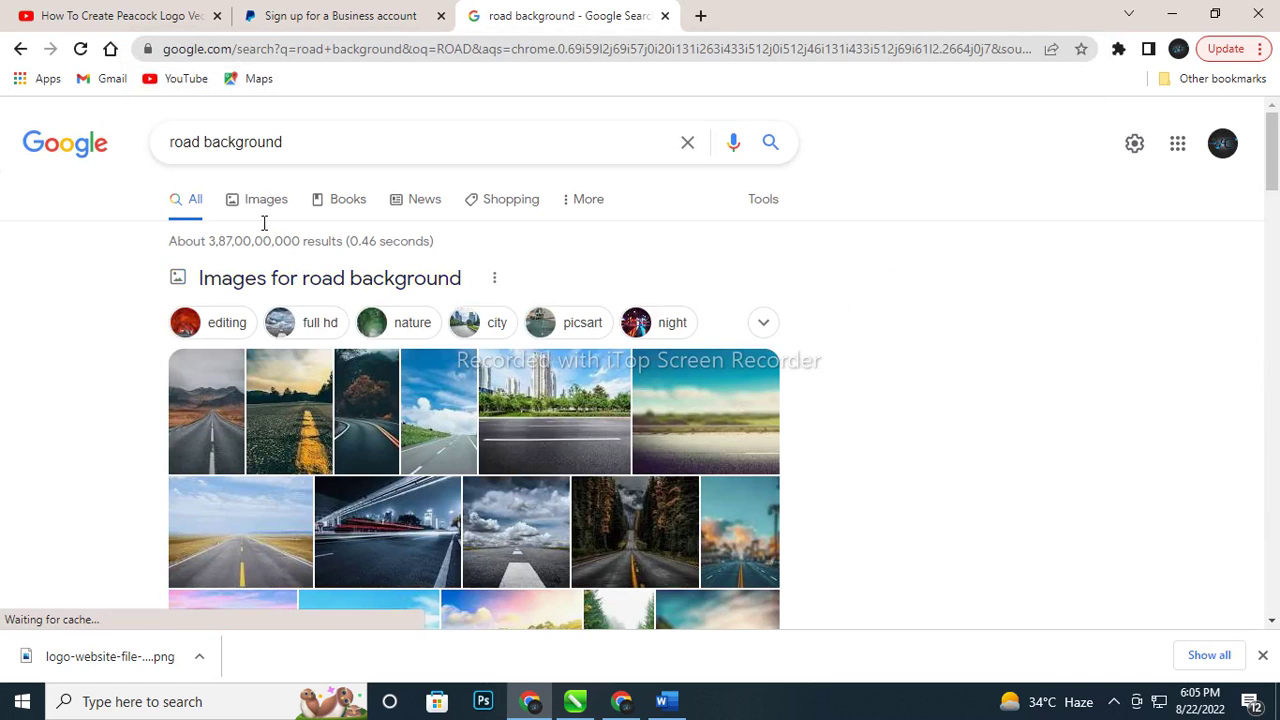
{"action": "left_click", "coordinate": [263, 220]}
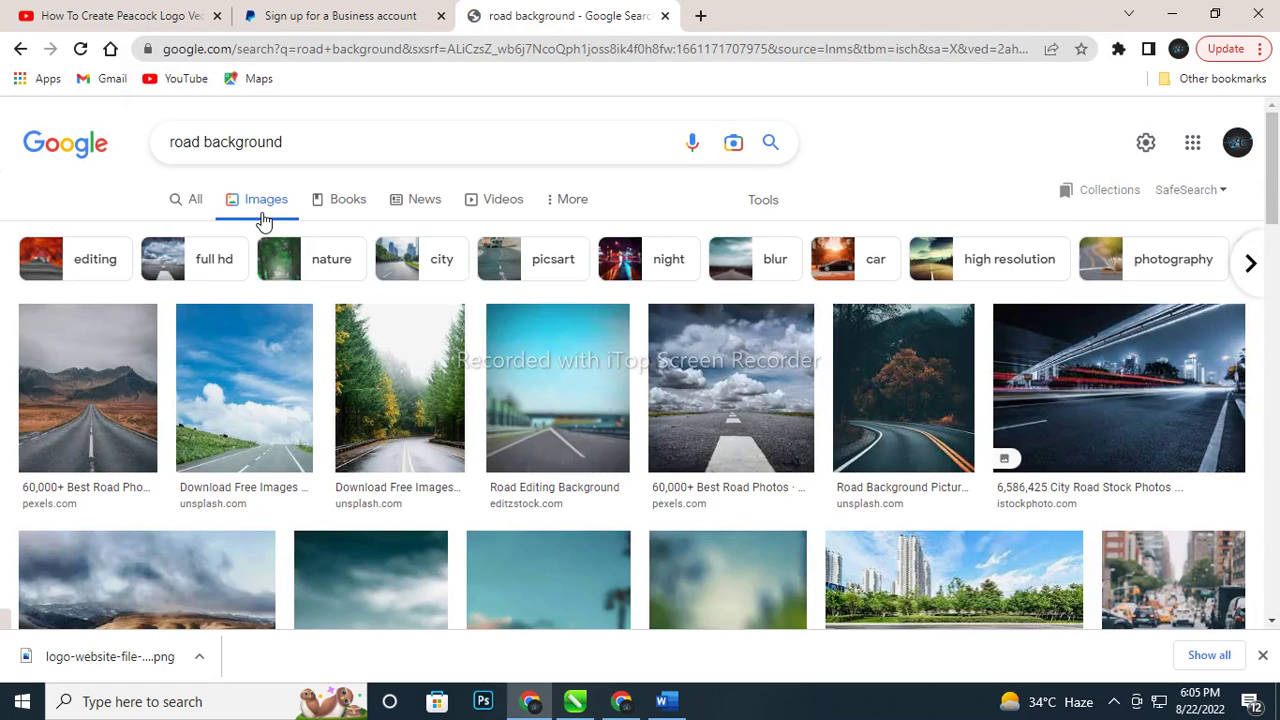
Browse the road background results, previewing the spring road and foggy forest road photos
{"action": "scroll", "coordinate": [812, 415], "scroll_direction": "down", "scroll_amount": 3}
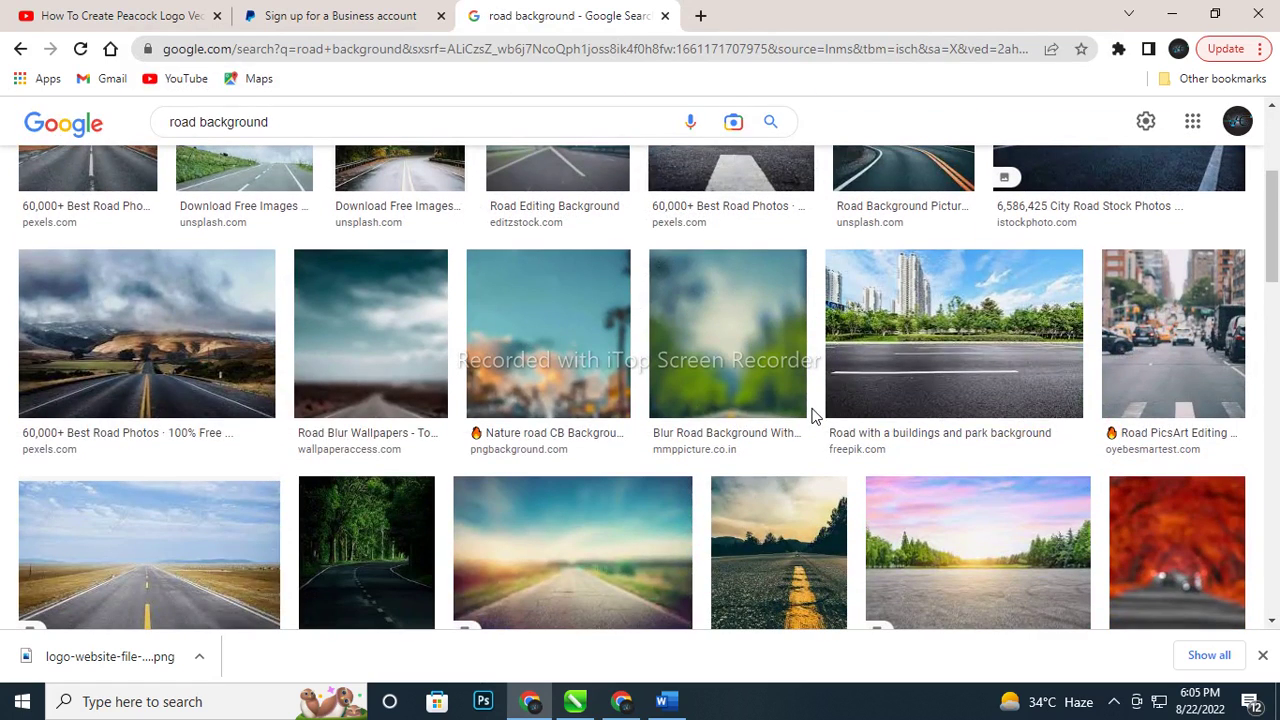
{"action": "scroll", "coordinate": [810, 412], "scroll_direction": "down", "scroll_amount": 3}
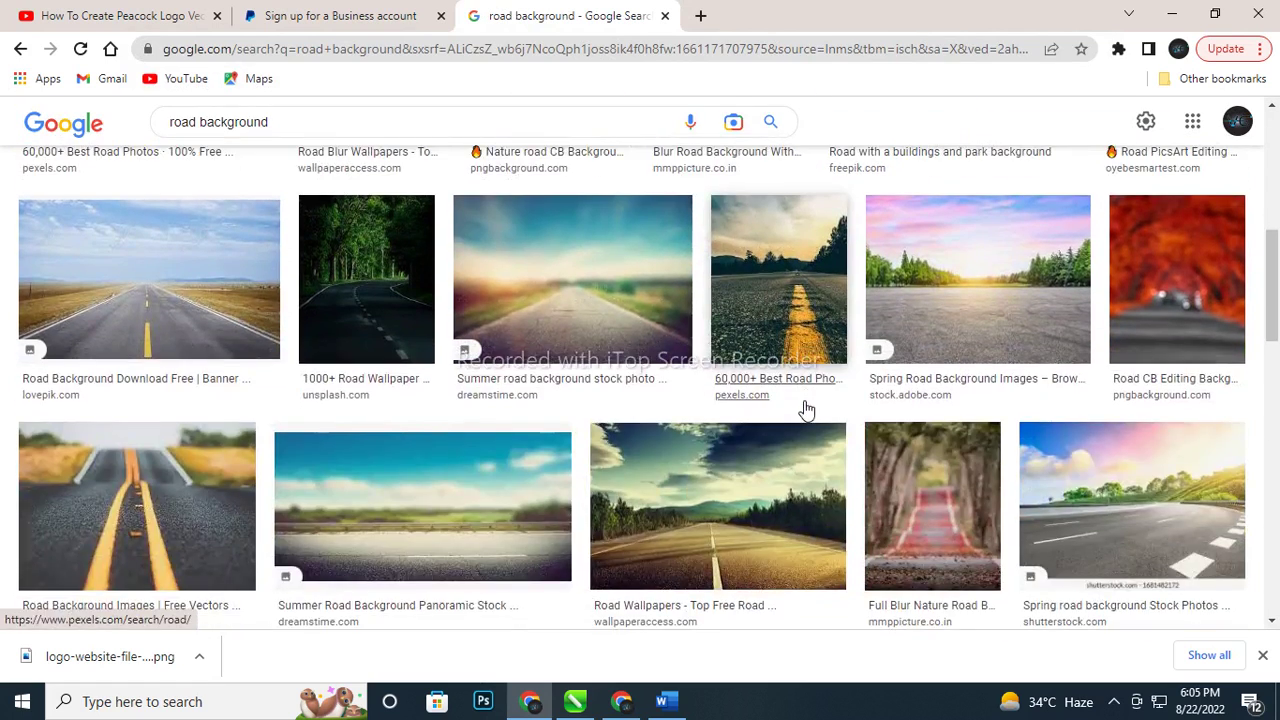
{"action": "scroll", "coordinate": [806, 410], "scroll_direction": "down", "scroll_amount": 3}
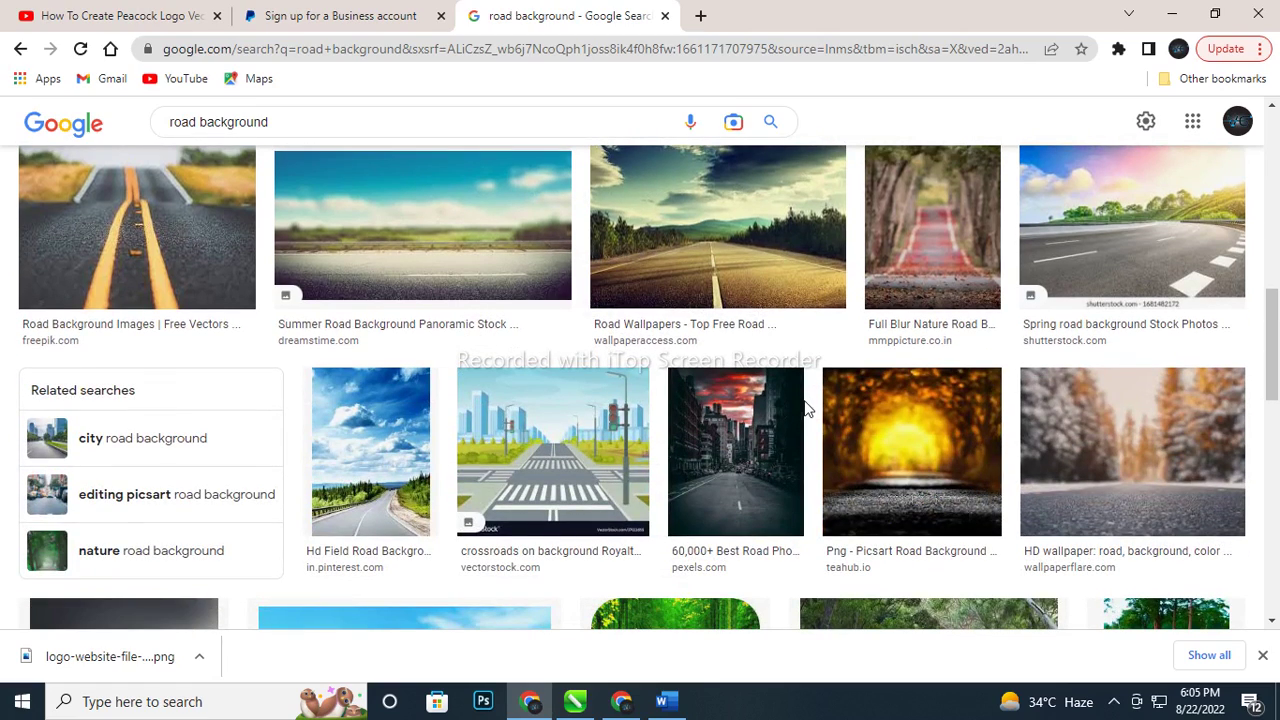
{"action": "left_click", "coordinate": [1132, 251]}
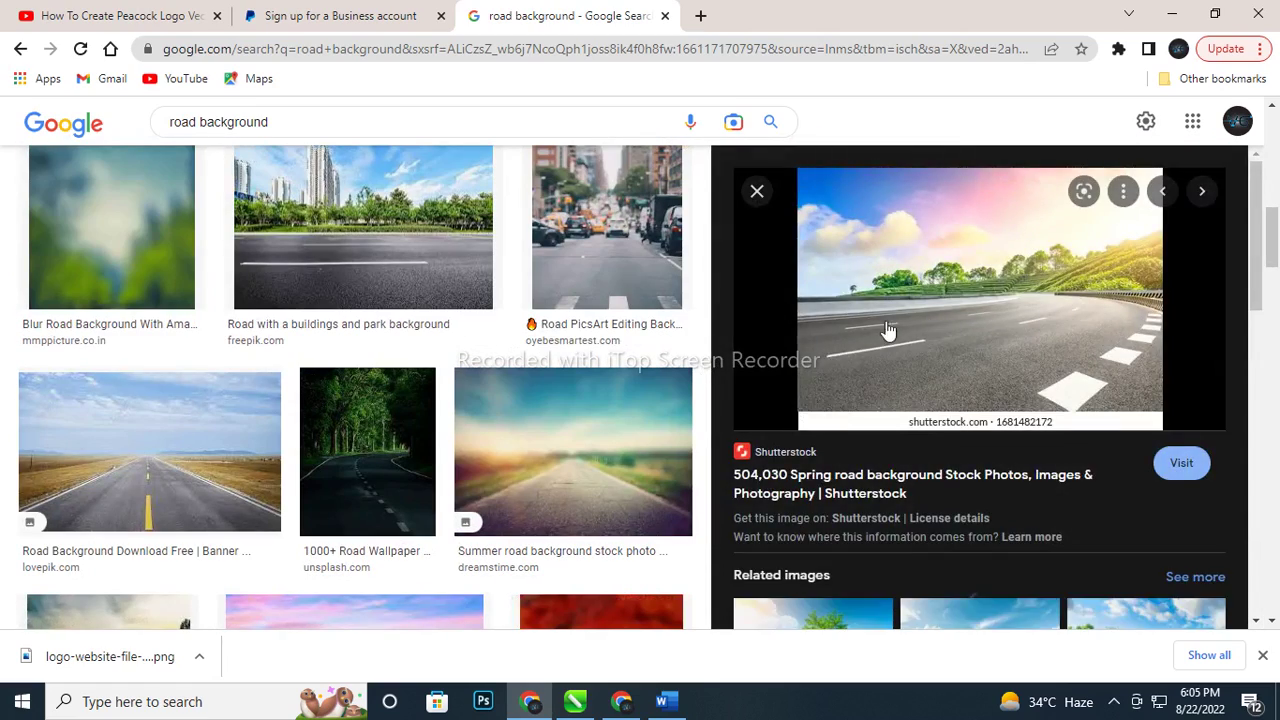
{"action": "scroll", "coordinate": [923, 314], "scroll_direction": "down", "scroll_amount": 3}
{"action": "scroll", "coordinate": [923, 314], "scroll_direction": "down", "scroll_amount": 1}
{"action": "scroll", "coordinate": [565, 425], "scroll_direction": "down", "scroll_amount": 2}
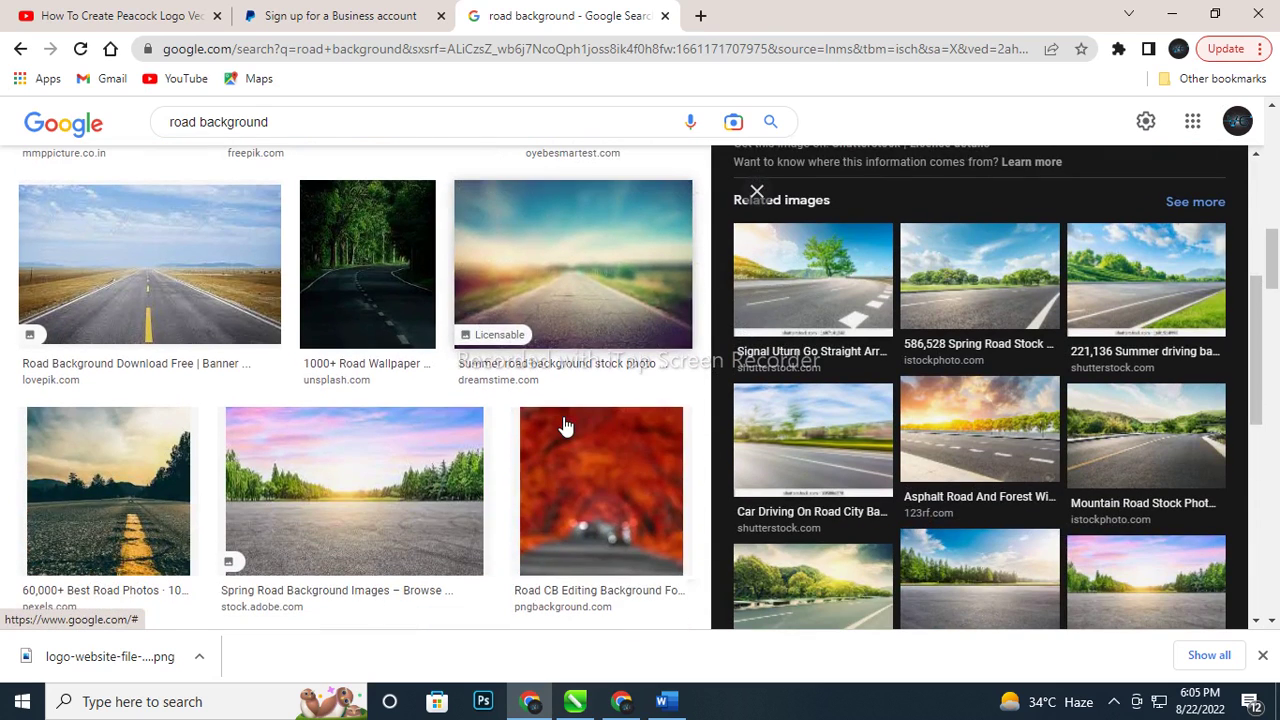
{"action": "left_click", "coordinate": [1007, 300]}
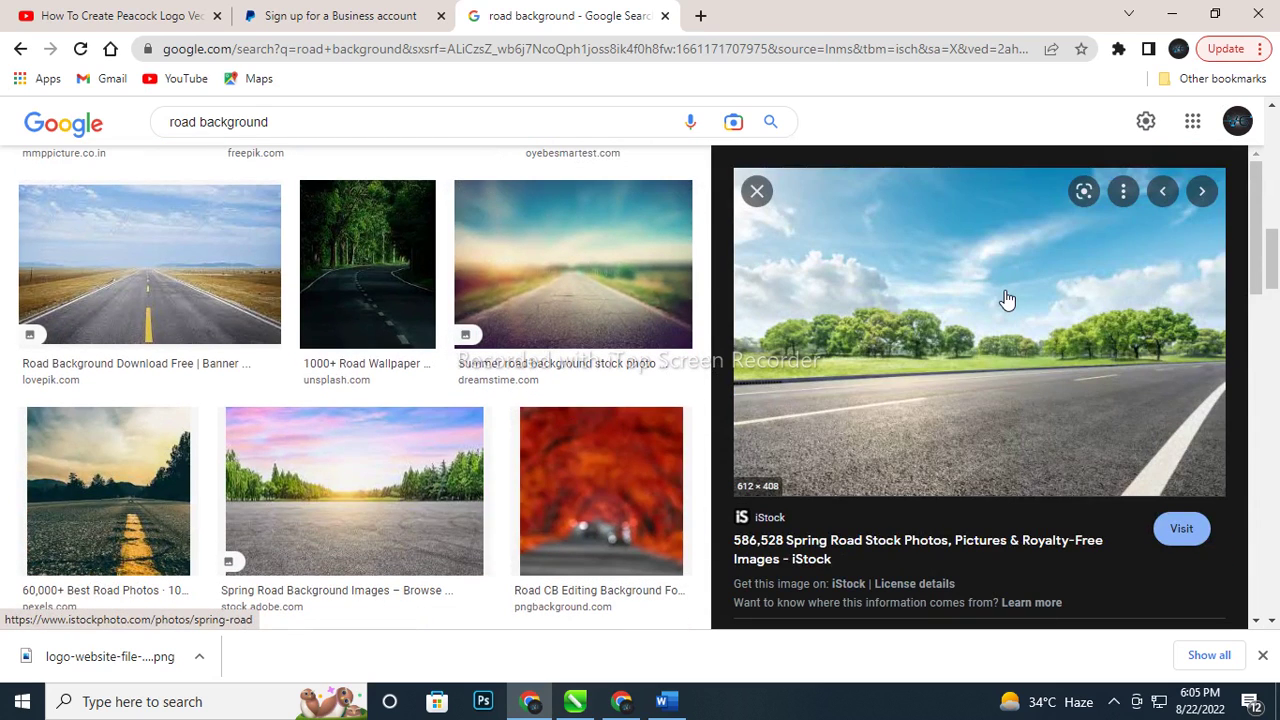
{"action": "scroll", "coordinate": [1007, 300], "scroll_direction": "down", "scroll_amount": 3}
{"action": "scroll", "coordinate": [1007, 300], "scroll_direction": "up", "scroll_amount": 3}
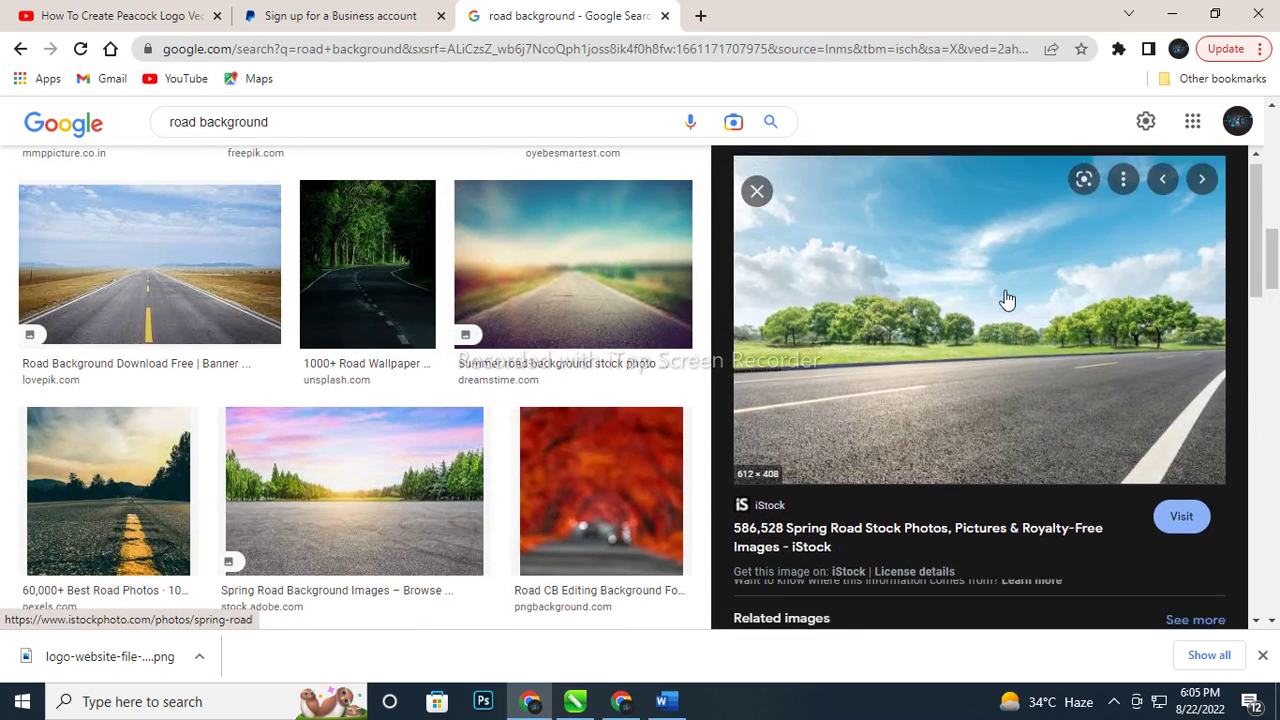
{"action": "scroll", "coordinate": [1007, 300], "scroll_direction": "down", "scroll_amount": 3}
{"action": "scroll", "coordinate": [1007, 300], "scroll_direction": "up", "scroll_amount": 2}
{"action": "scroll", "coordinate": [1007, 300], "scroll_direction": "down", "scroll_amount": 3}
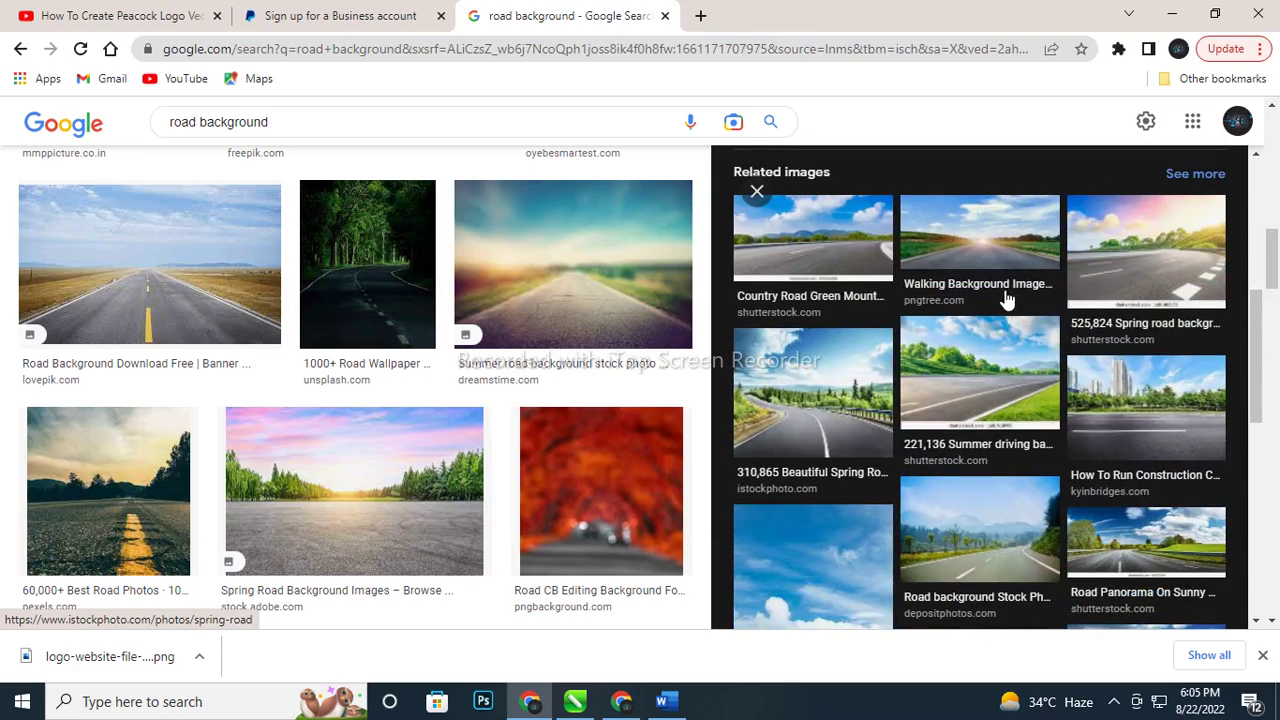
{"action": "scroll", "coordinate": [290, 392], "scroll_direction": "down", "scroll_amount": 4}
{"action": "scroll", "coordinate": [300, 380], "scroll_direction": "up", "scroll_amount": 3}
{"action": "left_click", "coordinate": [480, 420]}
{"action": "scroll", "coordinate": [490, 430], "scroll_direction": "down", "scroll_amount": 2}
{"action": "scroll", "coordinate": [868, 328], "scroll_direction": "down", "scroll_amount": 5}
{"action": "scroll", "coordinate": [868, 328], "scroll_direction": "down", "scroll_amount": 4}
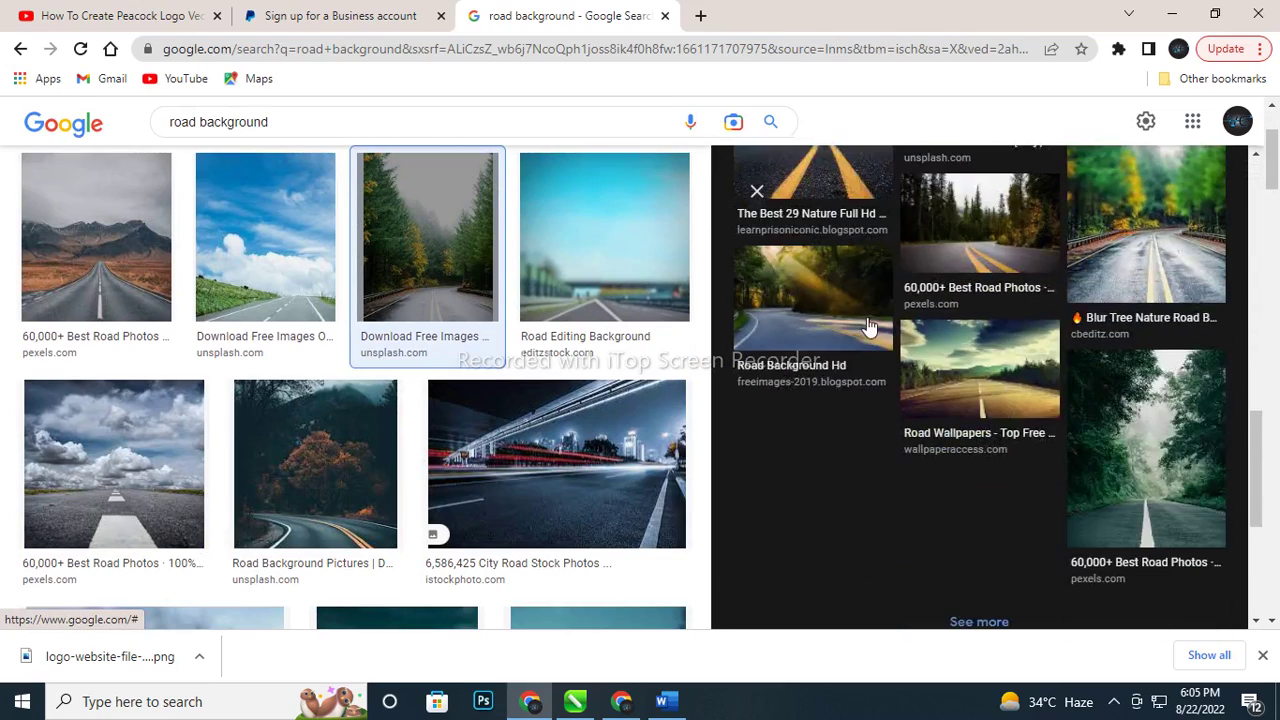
{"action": "scroll", "coordinate": [310, 448], "scroll_direction": "down", "scroll_amount": 4}
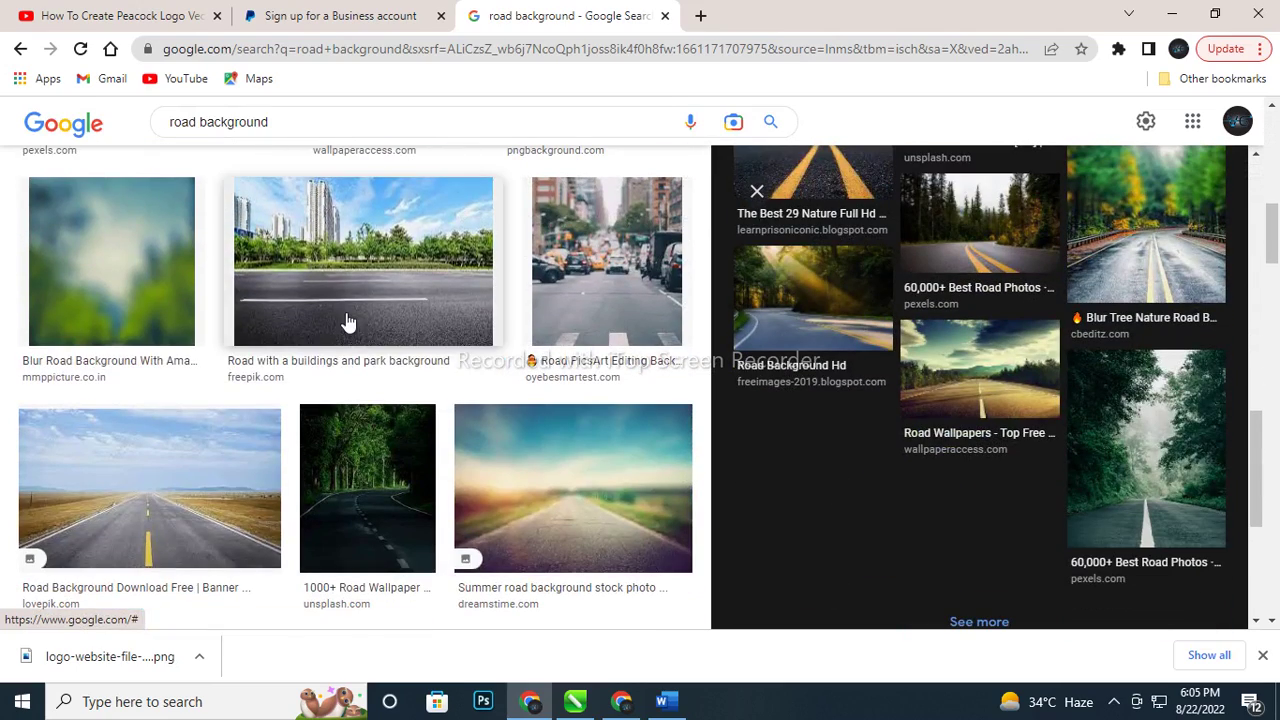
Copy the road-with-buildings photo and minimise Chrome
{"action": "left_click", "coordinate": [345, 322]}
{"action": "right_click", "coordinate": [976, 263]}
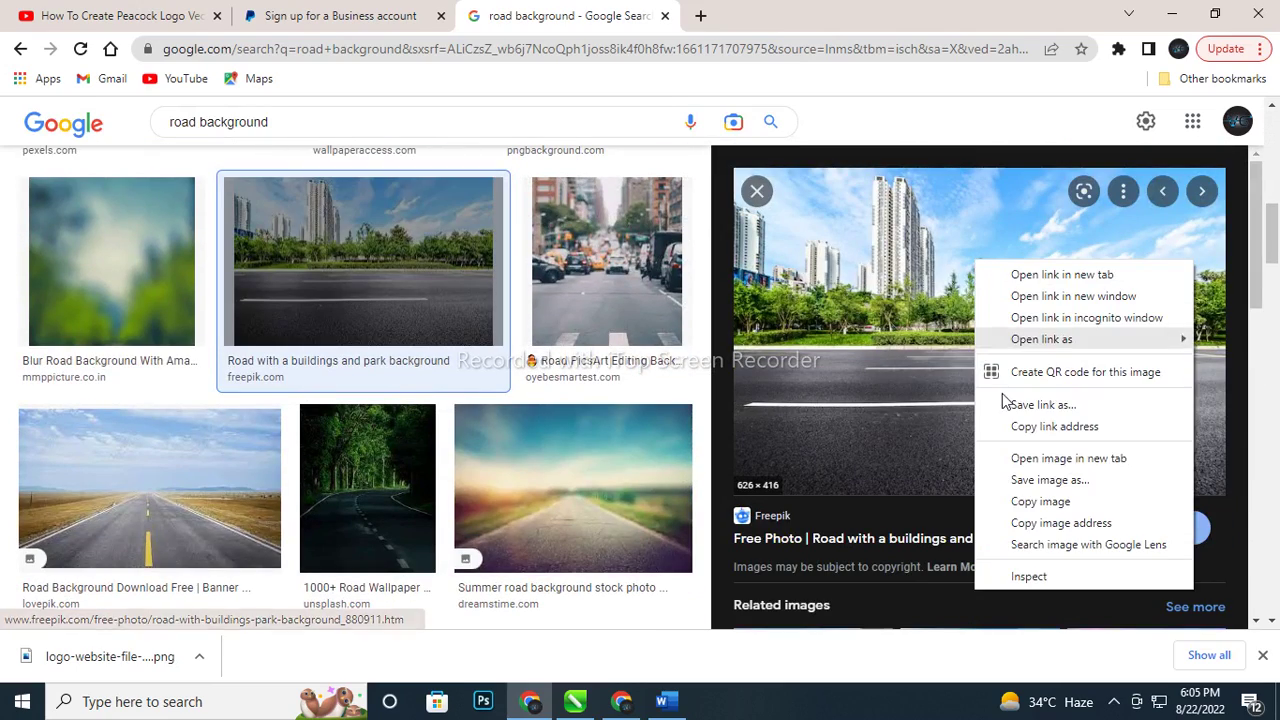
{"action": "left_click", "coordinate": [1038, 501]}
{"action": "left_click", "coordinate": [1172, 14]}
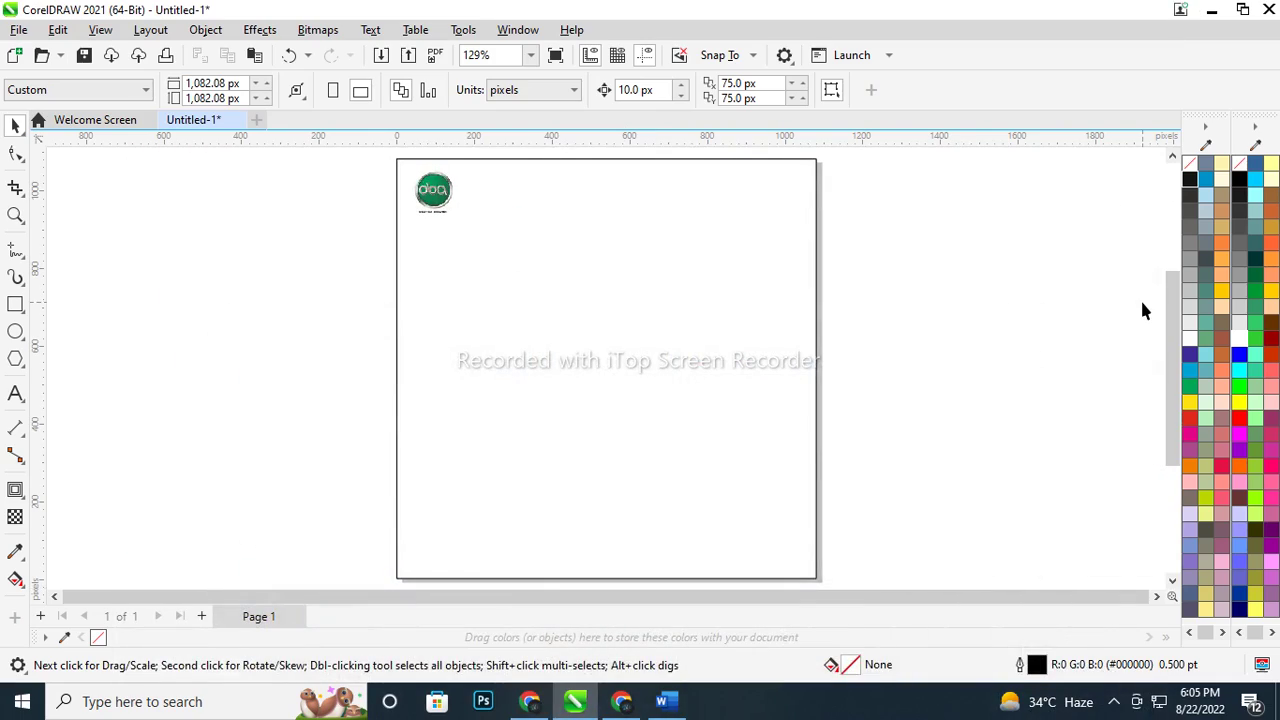
Paste the road photo into the design and scale it down to about 64%
{"action": "key", "text": "ctrl+v"}
{"action": "scroll", "coordinate": [955, 360], "scroll_direction": "down", "scroll_amount": 2}
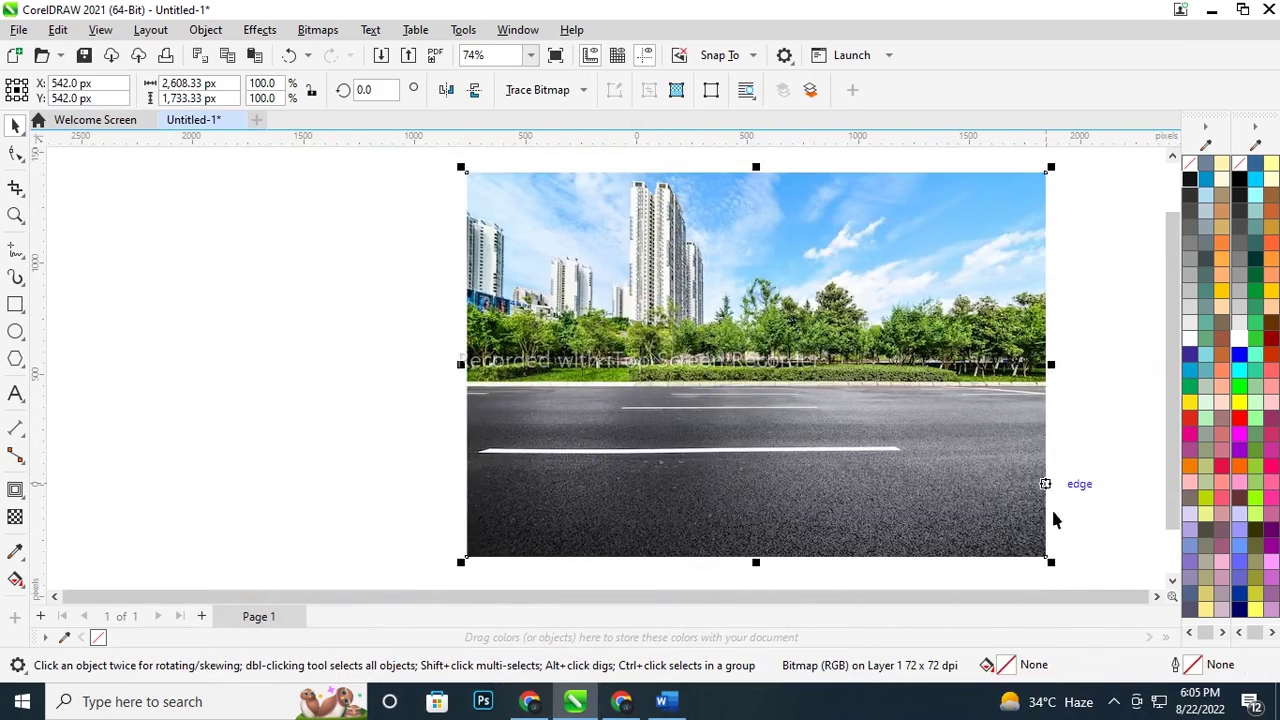
{"action": "left_click_drag", "start_coordinate": [1046, 557], "coordinate": [991, 521]}
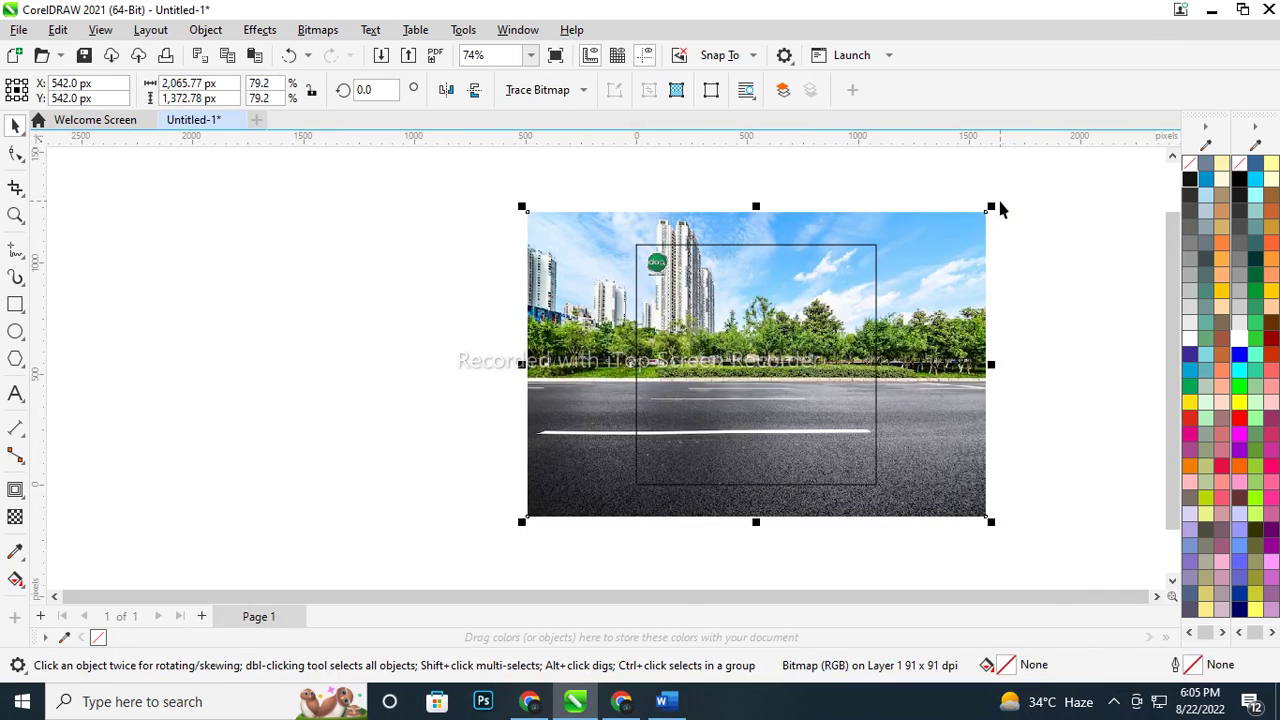
{"action": "left_click_drag", "start_coordinate": [993, 213], "coordinate": [952, 226]}
{"action": "left_click", "coordinate": [981, 259]}
{"action": "key", "text": "F4"}
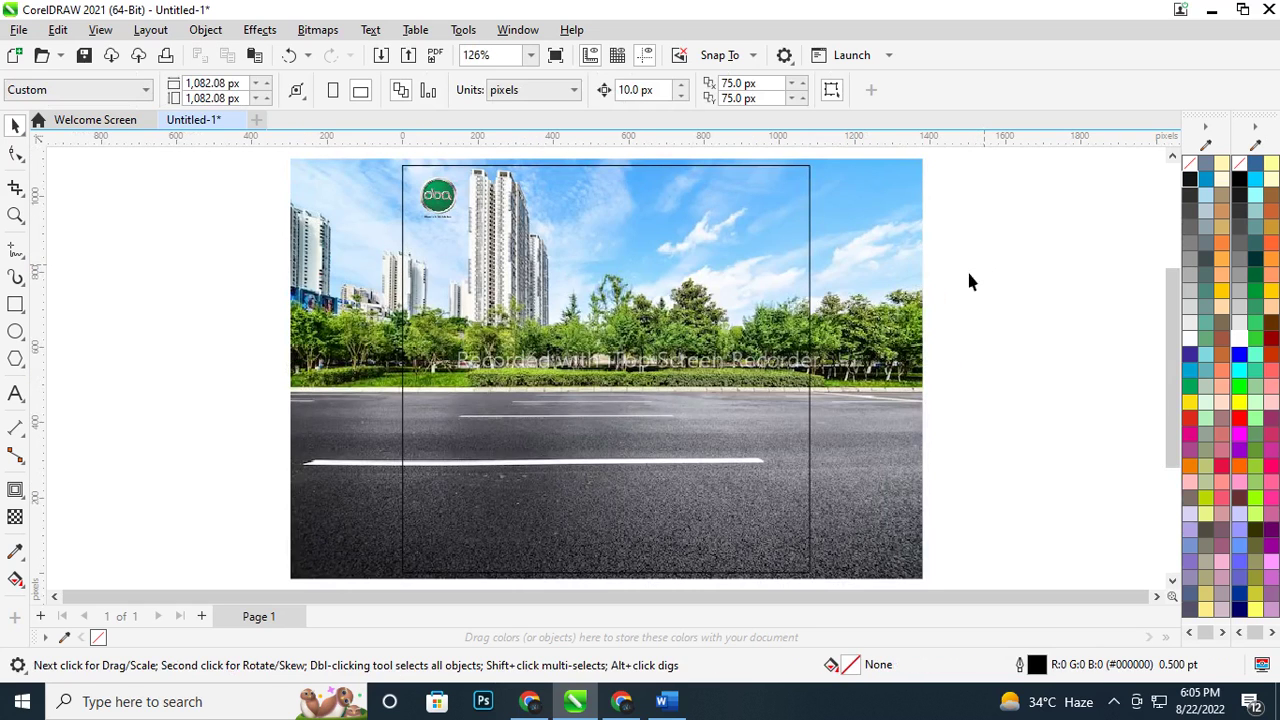
PowerClip the road photo inside the square page rectangle
{"action": "left_click", "coordinate": [843, 280]}
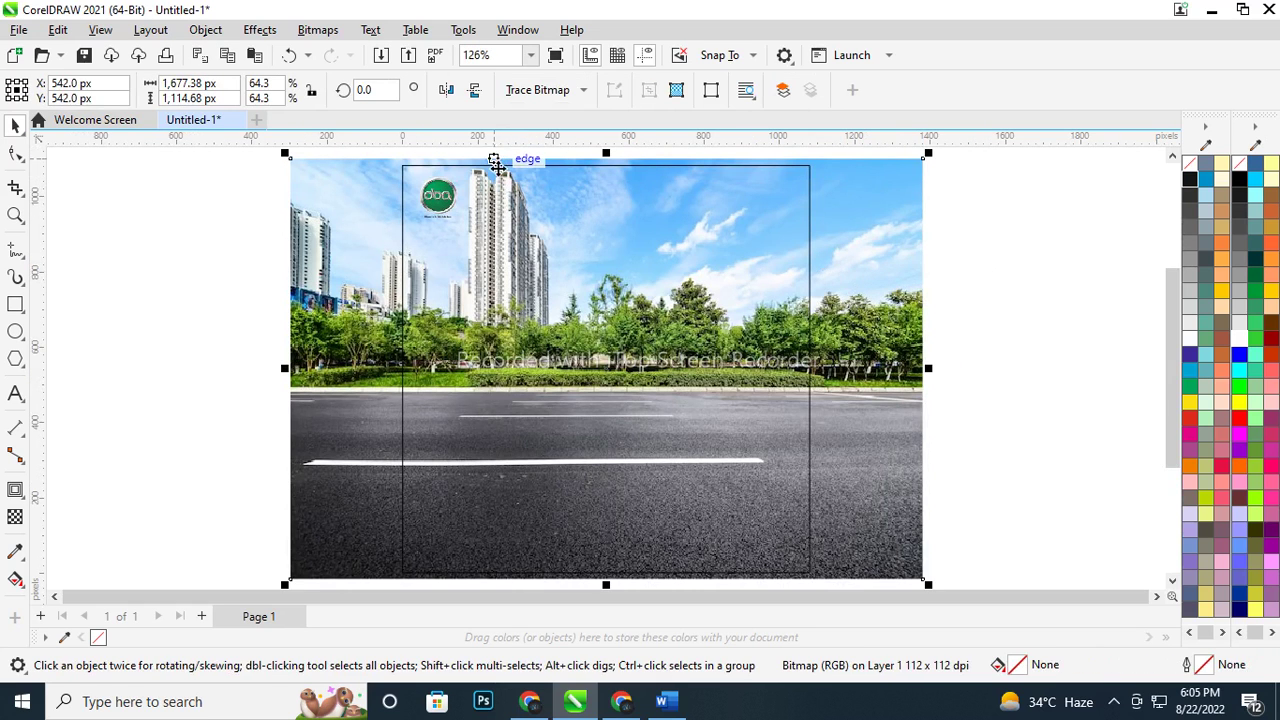
{"action": "right_click", "coordinate": [518, 155]}
{"action": "left_click", "coordinate": [596, 397]}
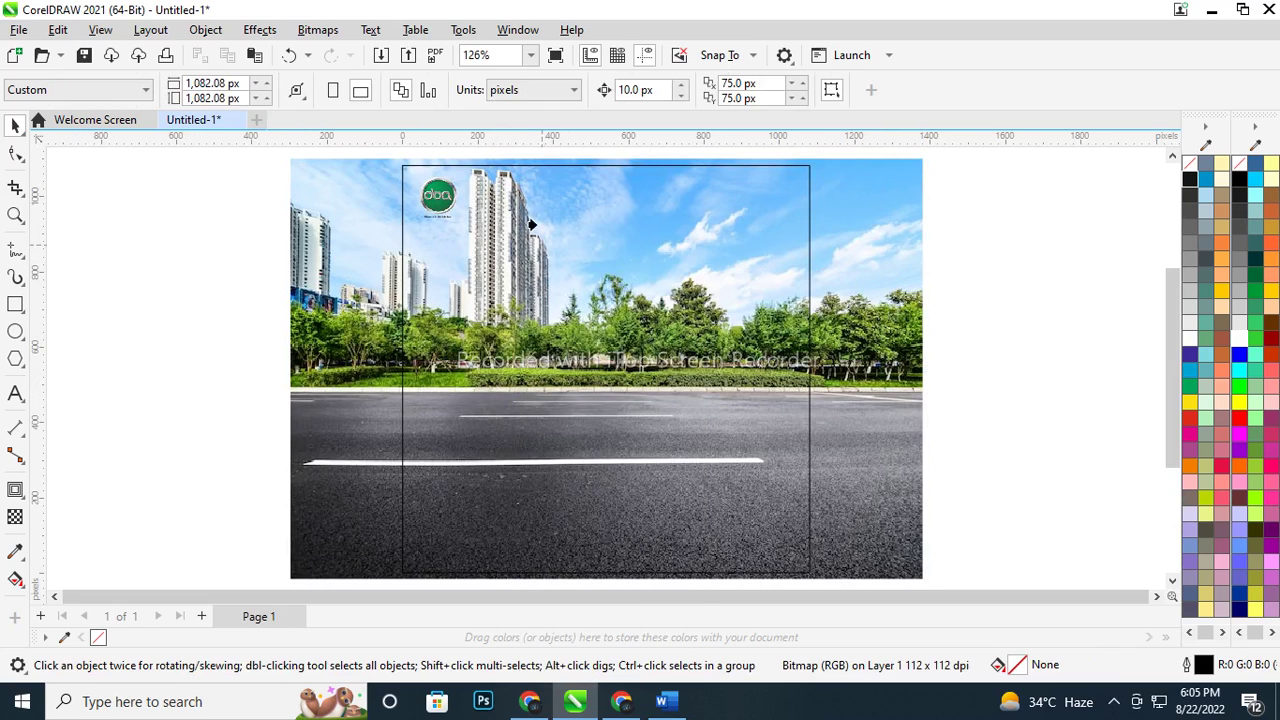
{"action": "left_click", "coordinate": [518, 165]}
{"action": "left_click", "coordinate": [907, 222]}
Reposition the Oba logo in the top-left corner above the photo
{"action": "left_click", "coordinate": [432, 203]}
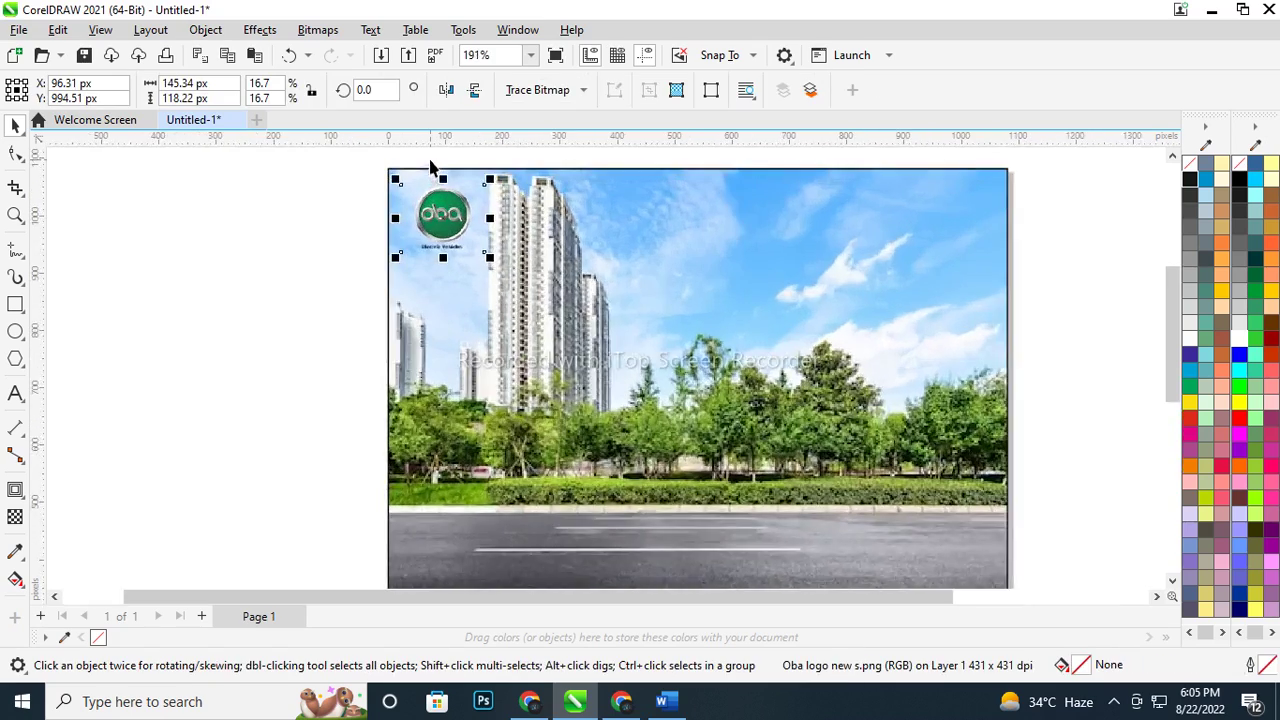
{"action": "scroll", "coordinate": [428, 165], "scroll_direction": "up", "scroll_amount": 2}
{"action": "mouse_move", "coordinate": [520, 305]}
{"action": "left_mouse_down"}
{"action": "mouse_move", "coordinate": [551, 323]}
{"action": "mouse_move", "coordinate": [563, 366]}
{"action": "left_mouse_up"}
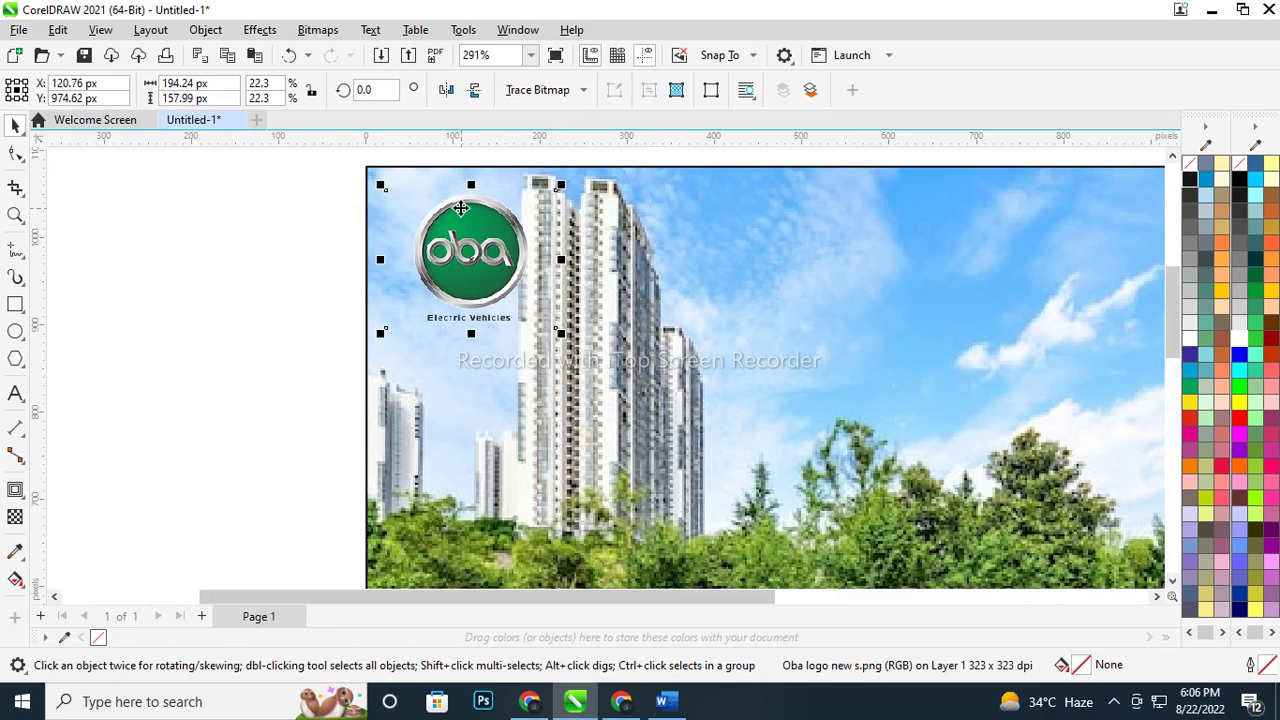
{"action": "left_click", "coordinate": [285, 310]}
{"action": "key", "text": "shift+F4"}
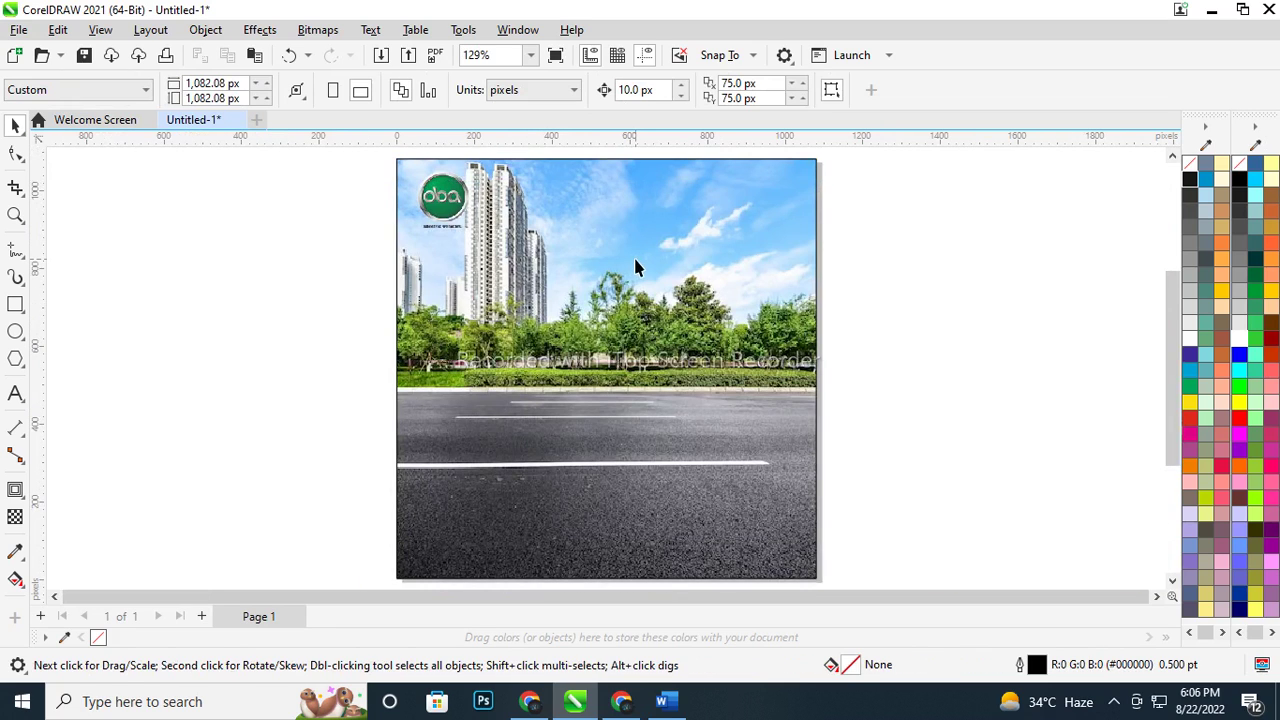
Draw a second rectangle over the photo and set the units to inches
{"action": "left_click", "coordinate": [15, 304]}
{"action": "left_click_drag", "start_coordinate": [530, 295], "coordinate": [670, 484]}
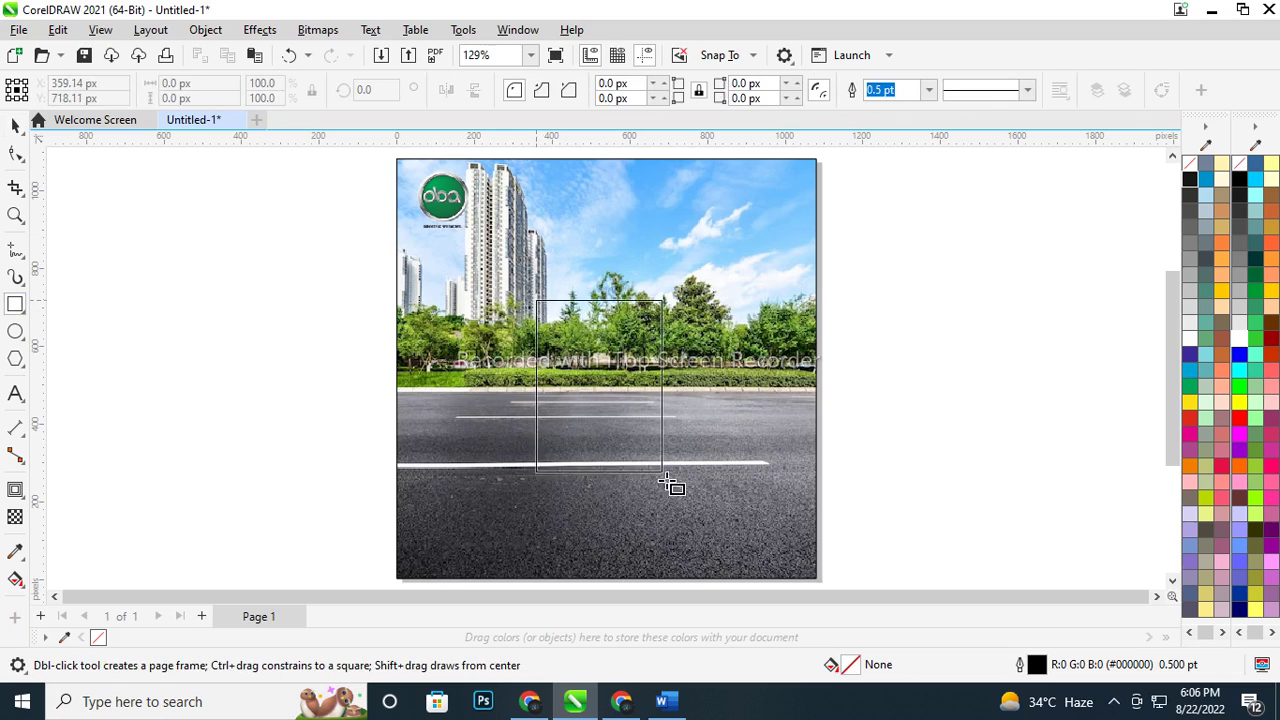
{"action": "key", "text": "F10"}
{"action": "left_click", "coordinate": [286, 183]}
{"action": "key", "text": "space"}
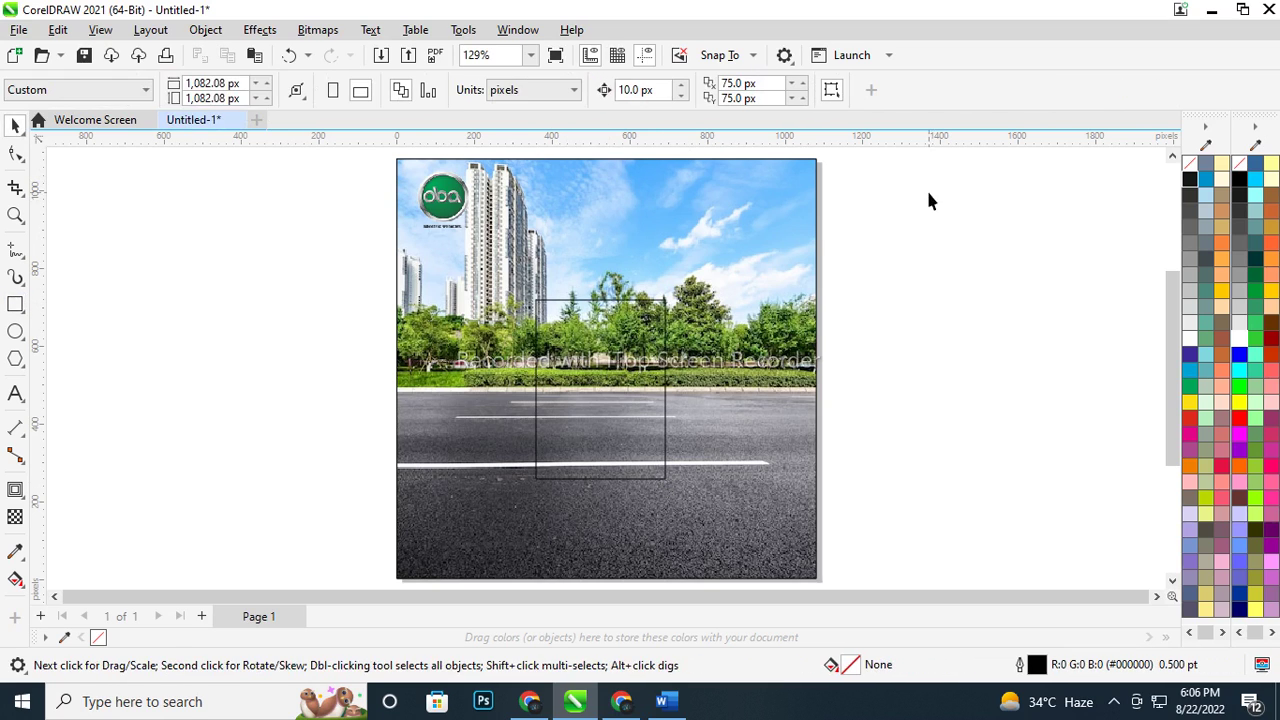
{"action": "left_click", "coordinate": [577, 89]}
{"action": "left_click", "coordinate": [510, 111]}
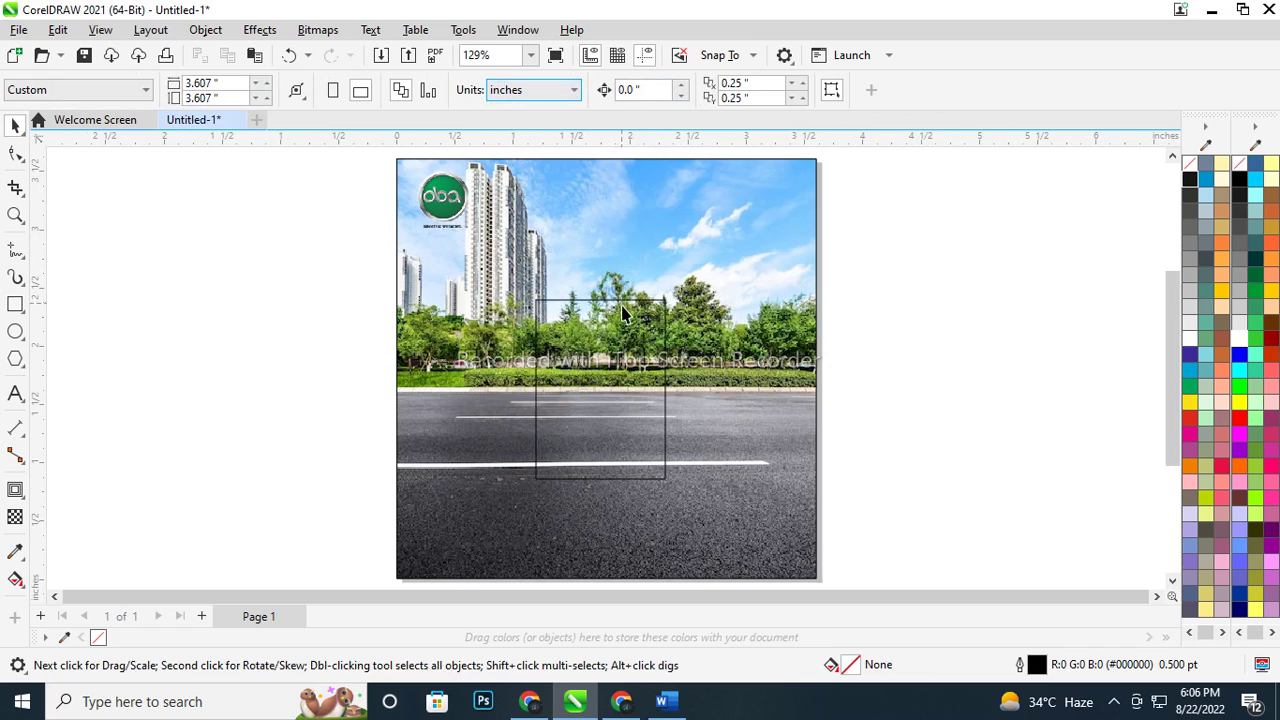
Size the rectangle to 3.4 × 3.4 inches and centre it on the page
{"action": "left_click", "coordinate": [624, 297]}
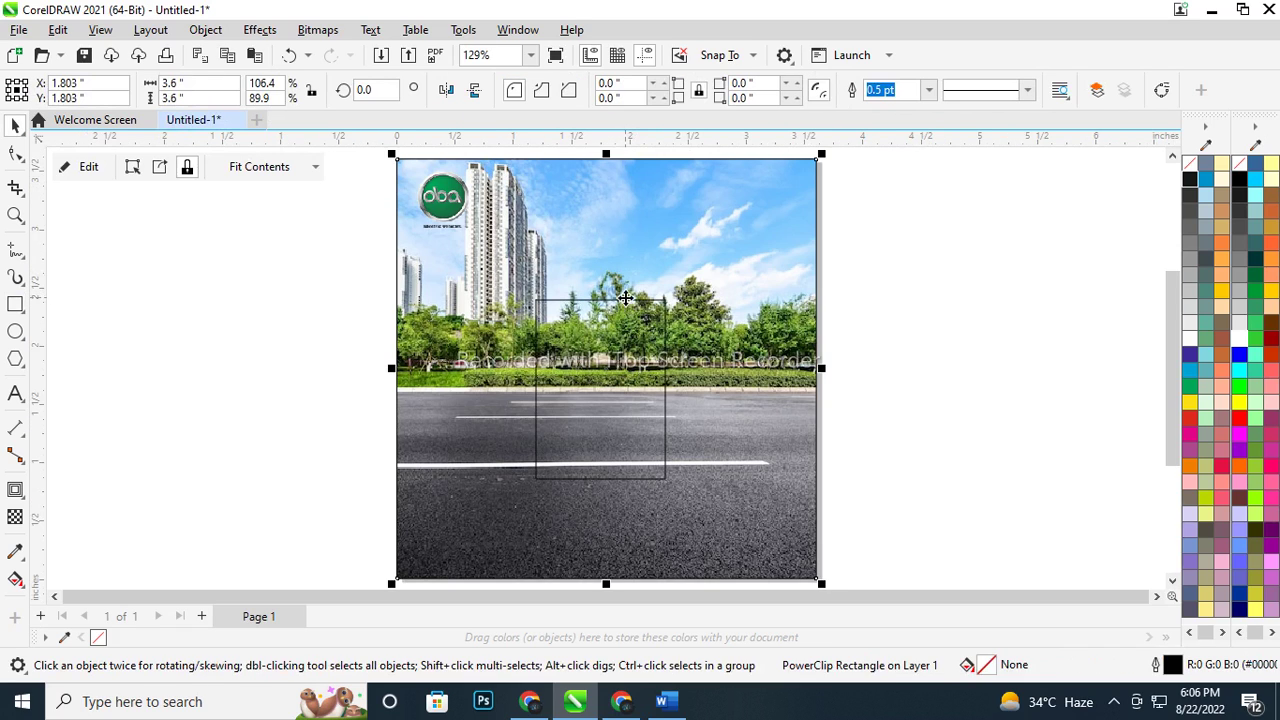
{"action": "type", "text": "3.4"}
{"action": "key", "text": "Tab"}
{"action": "type", "text": "3"}
{"action": "key", "text": "Return"}
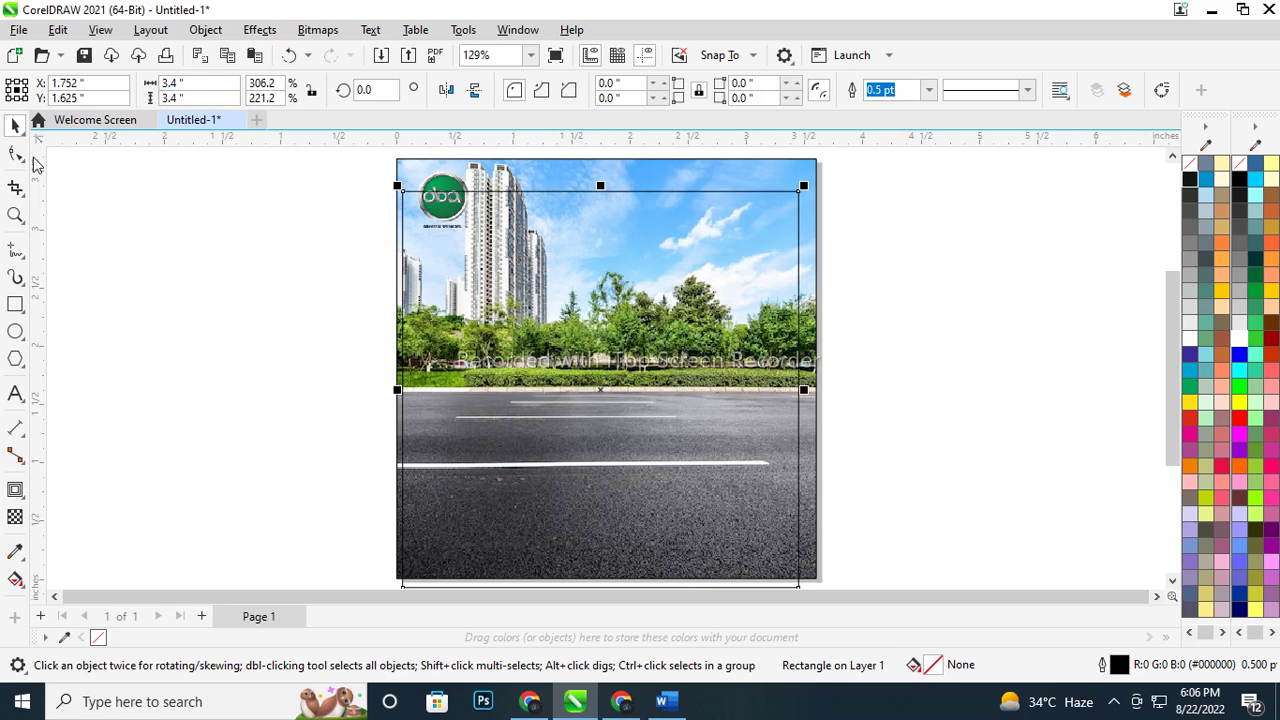
{"action": "key", "text": "p"}
{"action": "left_click", "coordinate": [904, 283]}
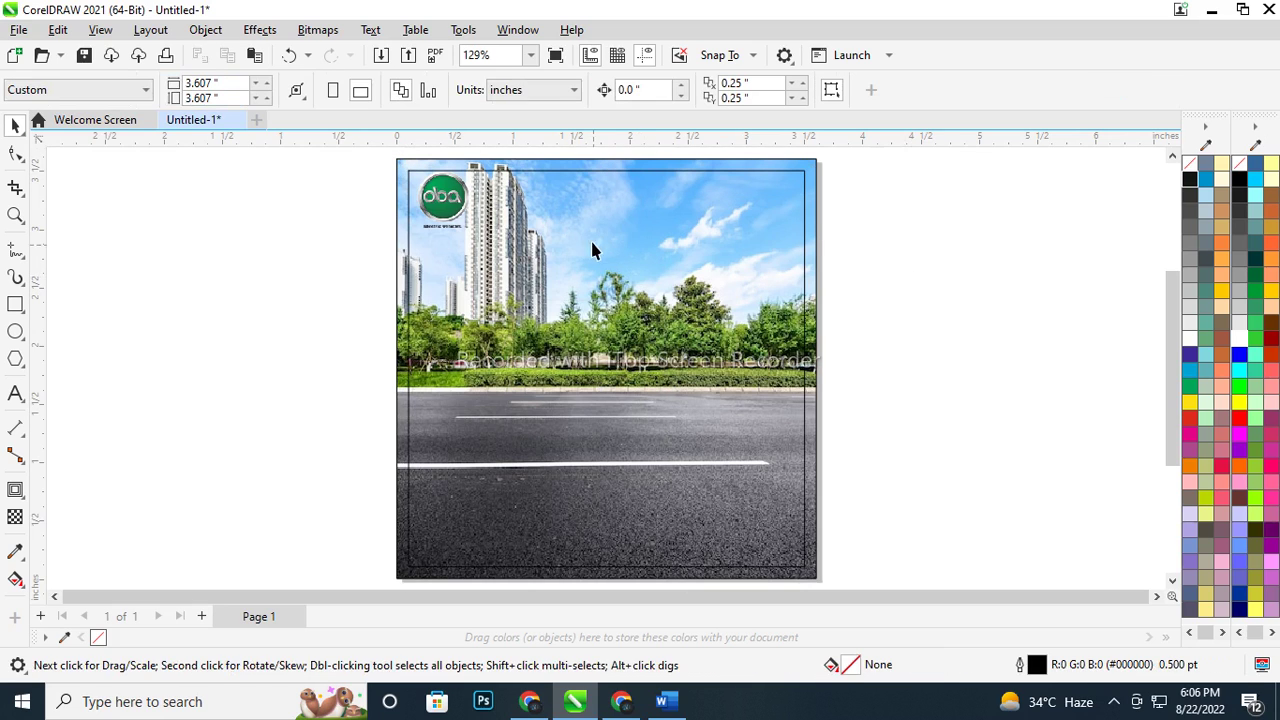
Give the square border a 0.6 pt white outline
{"action": "scroll", "coordinate": [381, 170], "scroll_direction": "up", "scroll_amount": 2}
{"action": "left_click", "coordinate": [425, 174]}
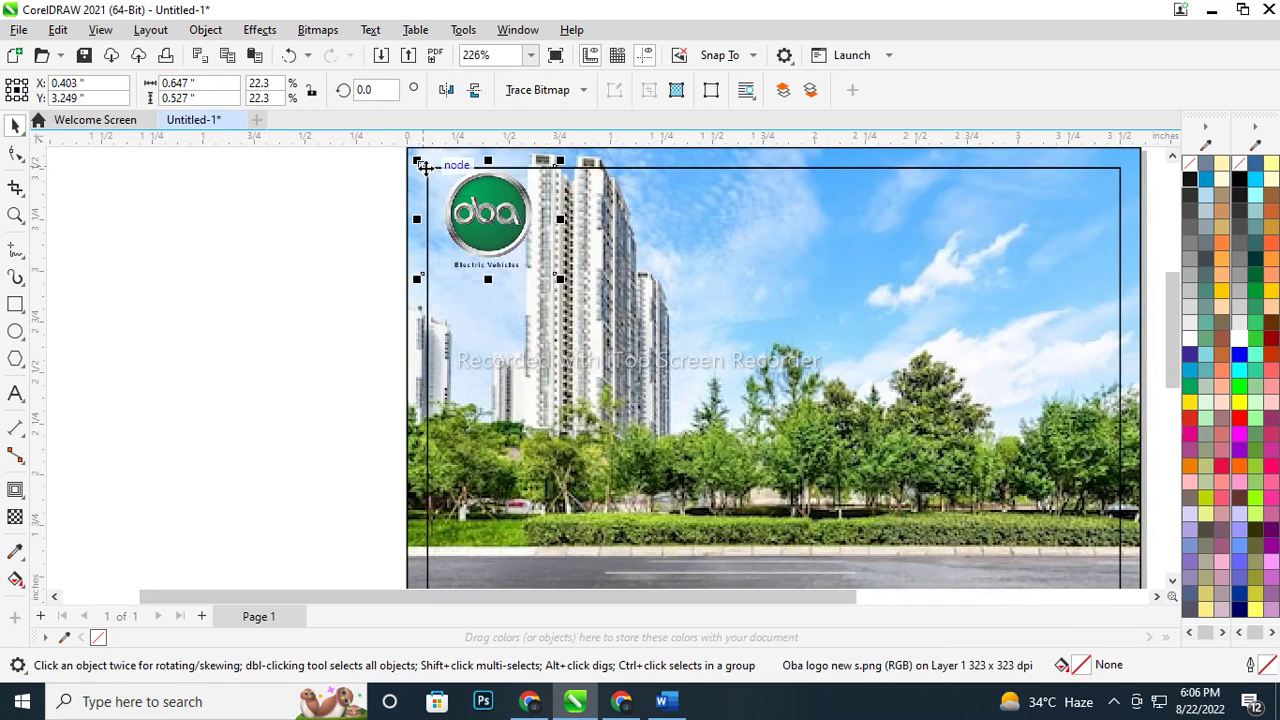
{"action": "left_click", "coordinate": [662, 169]}
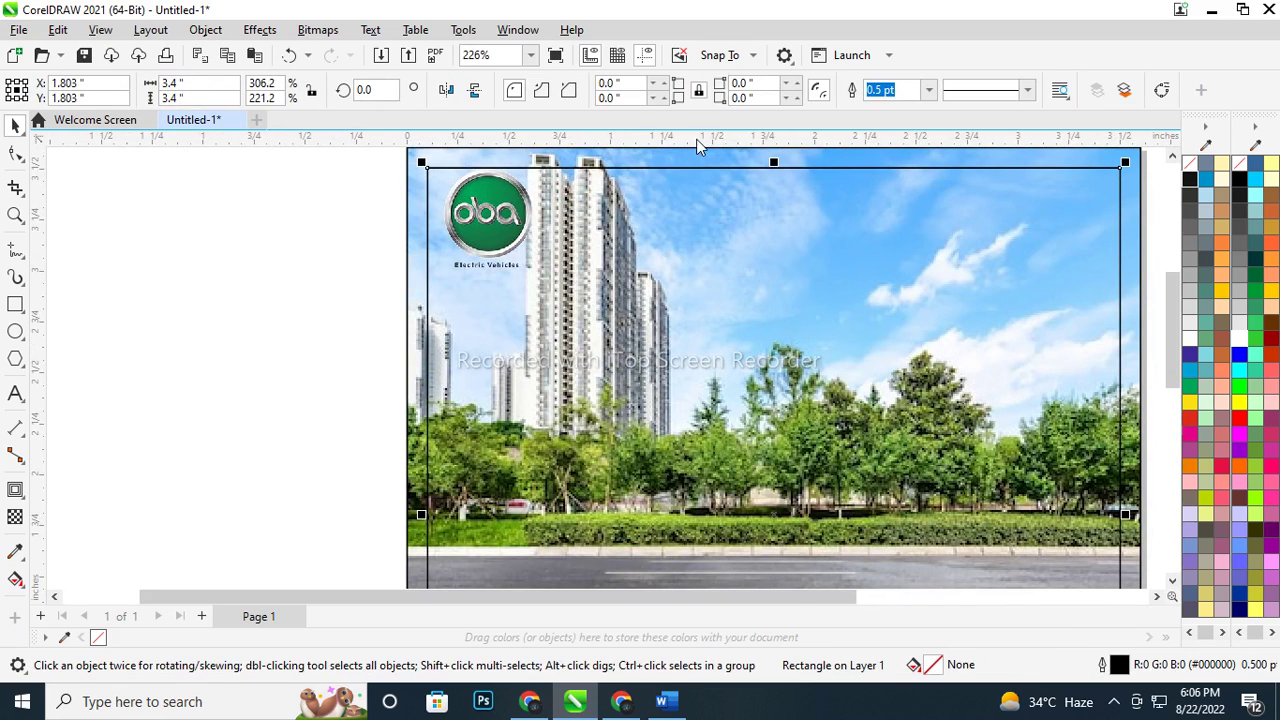
{"action": "left_click", "coordinate": [929, 90]}
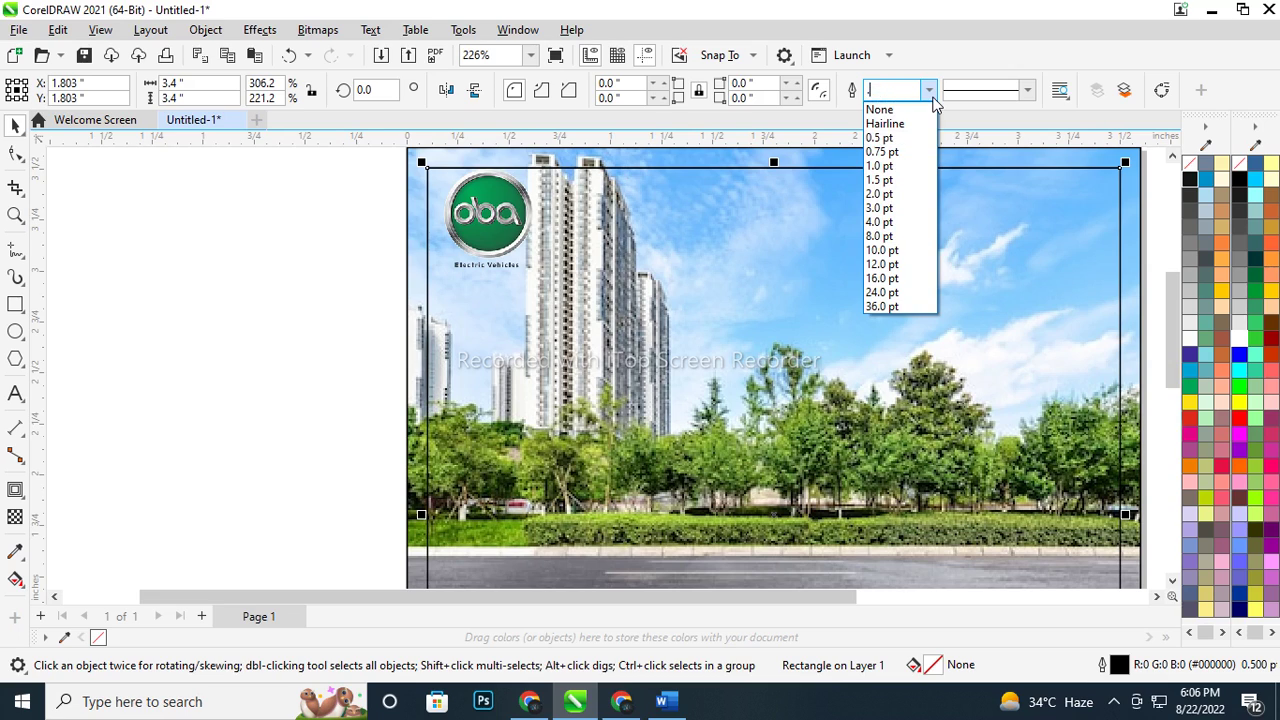
{"action": "type", "text": ".6"}
{"action": "key", "text": "Return"}
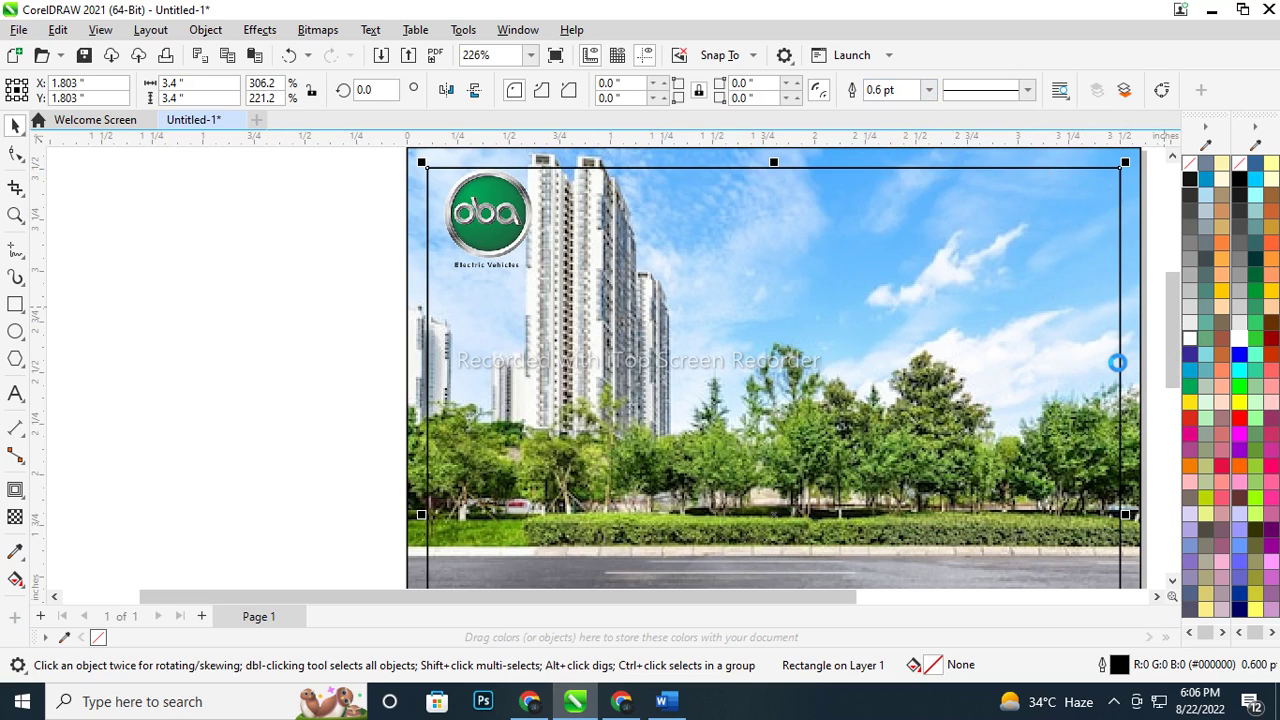
{"action": "left_click_drag", "start_coordinate": [1117, 362], "coordinate": [1119, 363]}
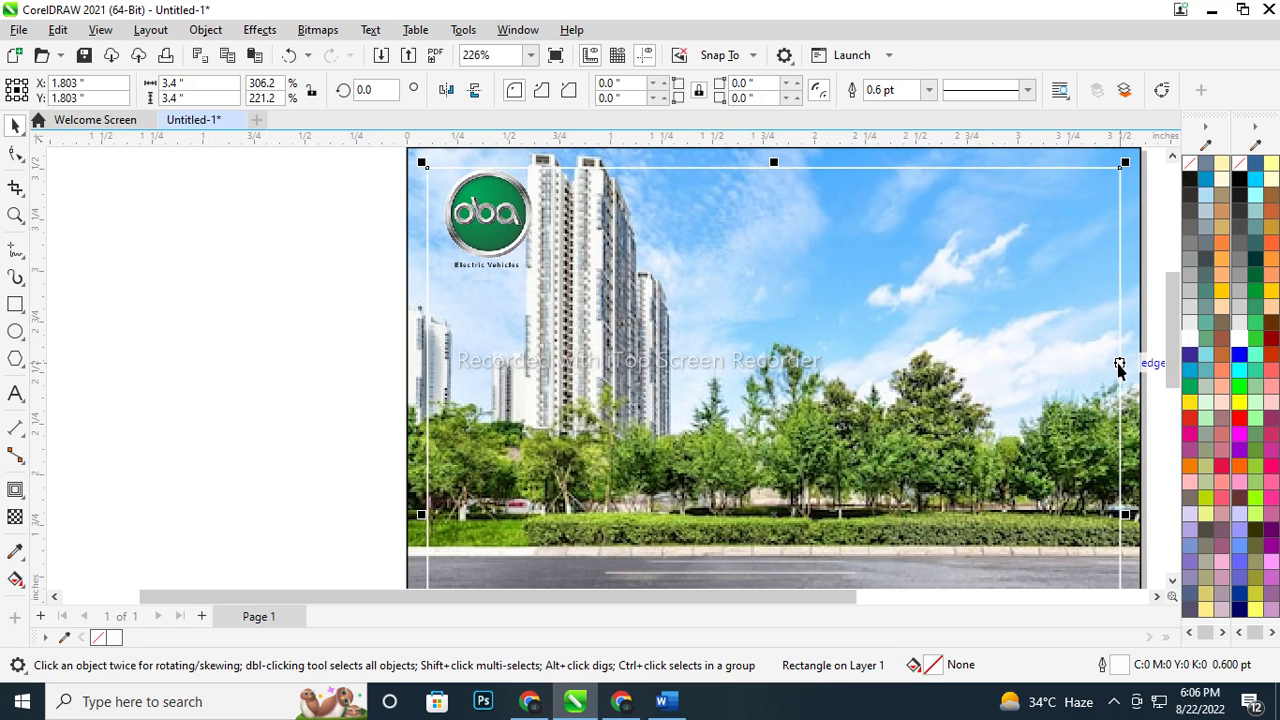
Convert the border to curves, break it at the top-left corner, and delete that corner piece
{"action": "left_click", "coordinate": [15, 153]}
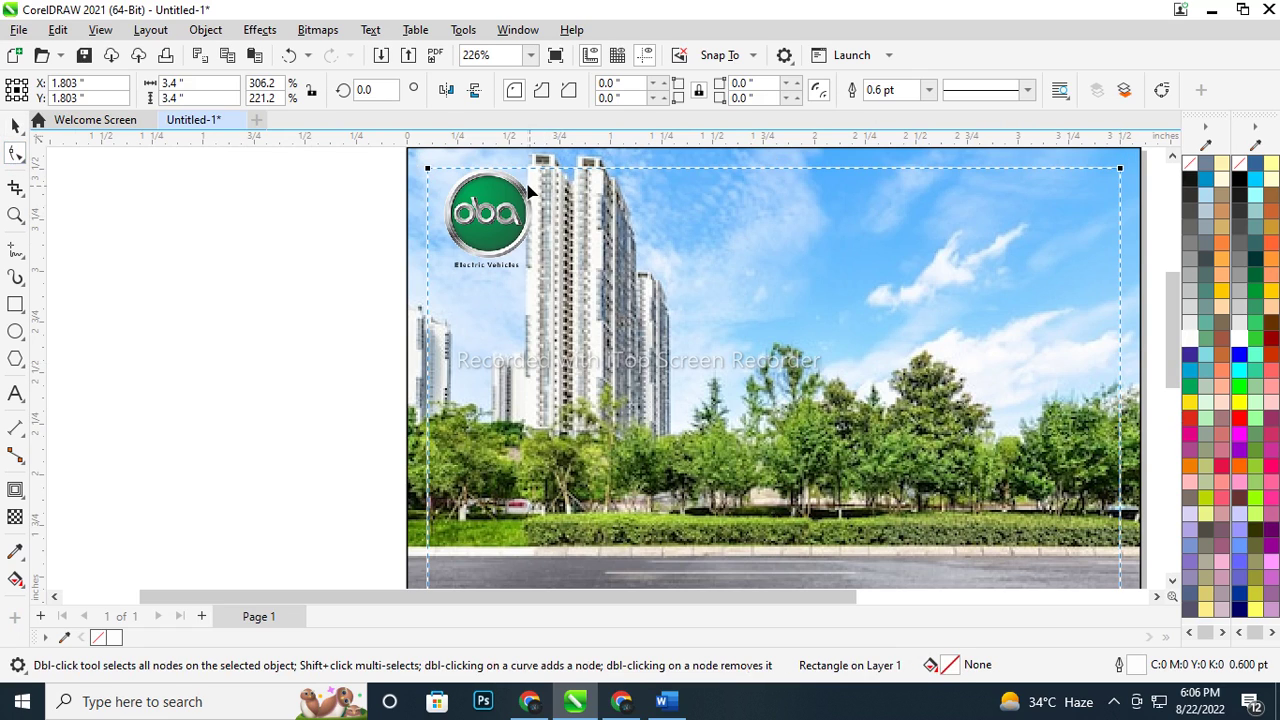
{"action": "key", "text": "ctrl+q"}
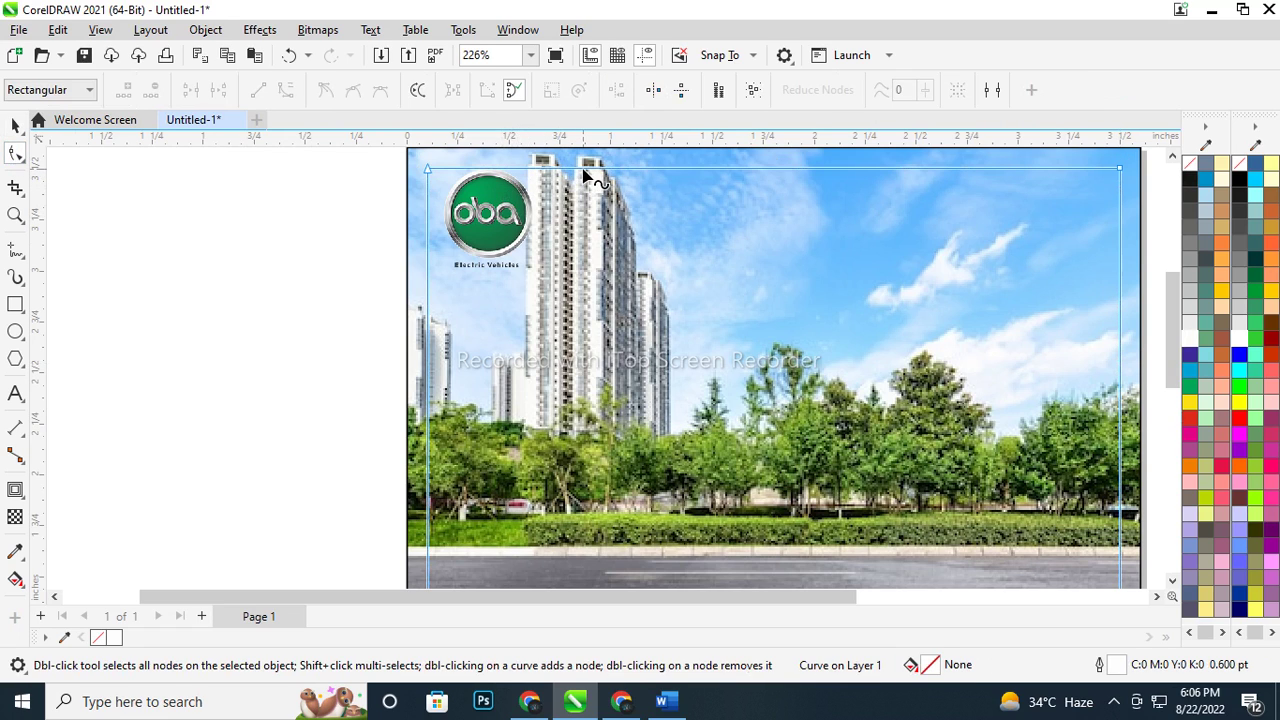
{"action": "double_click", "coordinate": [584, 169]}
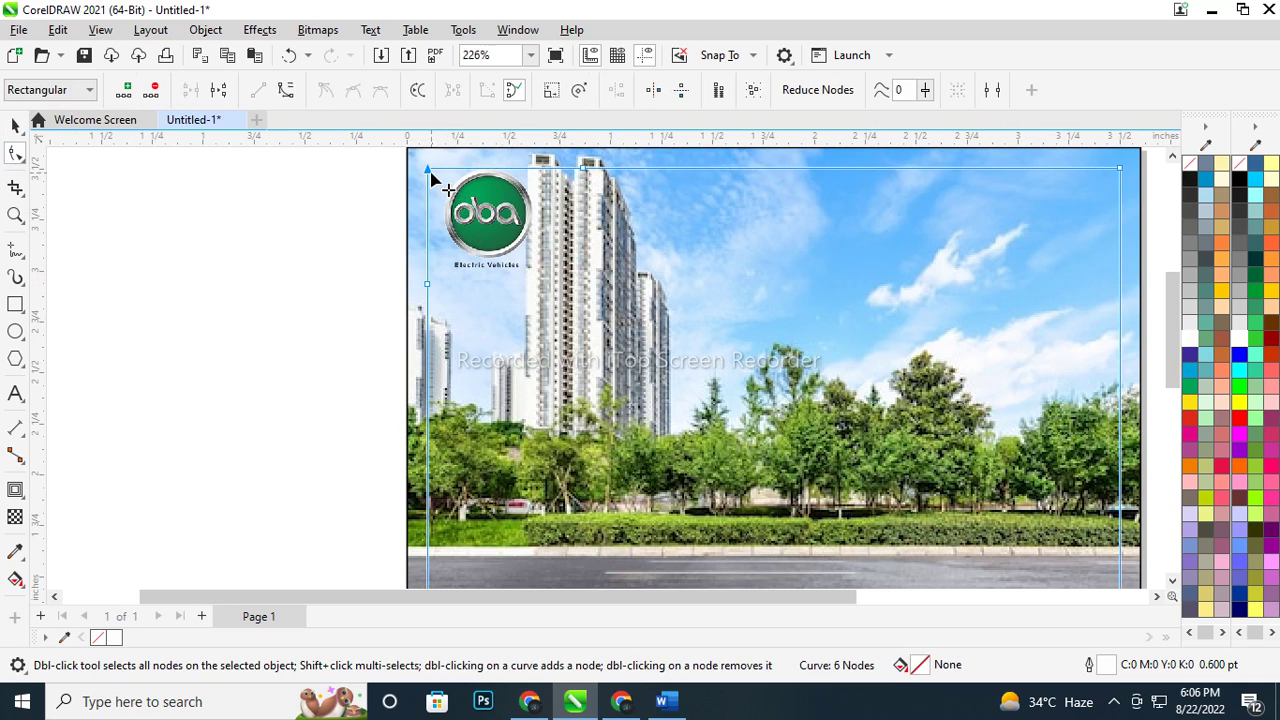
{"action": "right_click", "coordinate": [431, 176]}
{"action": "left_click", "coordinate": [488, 258]}
{"action": "key", "text": "Delete"}
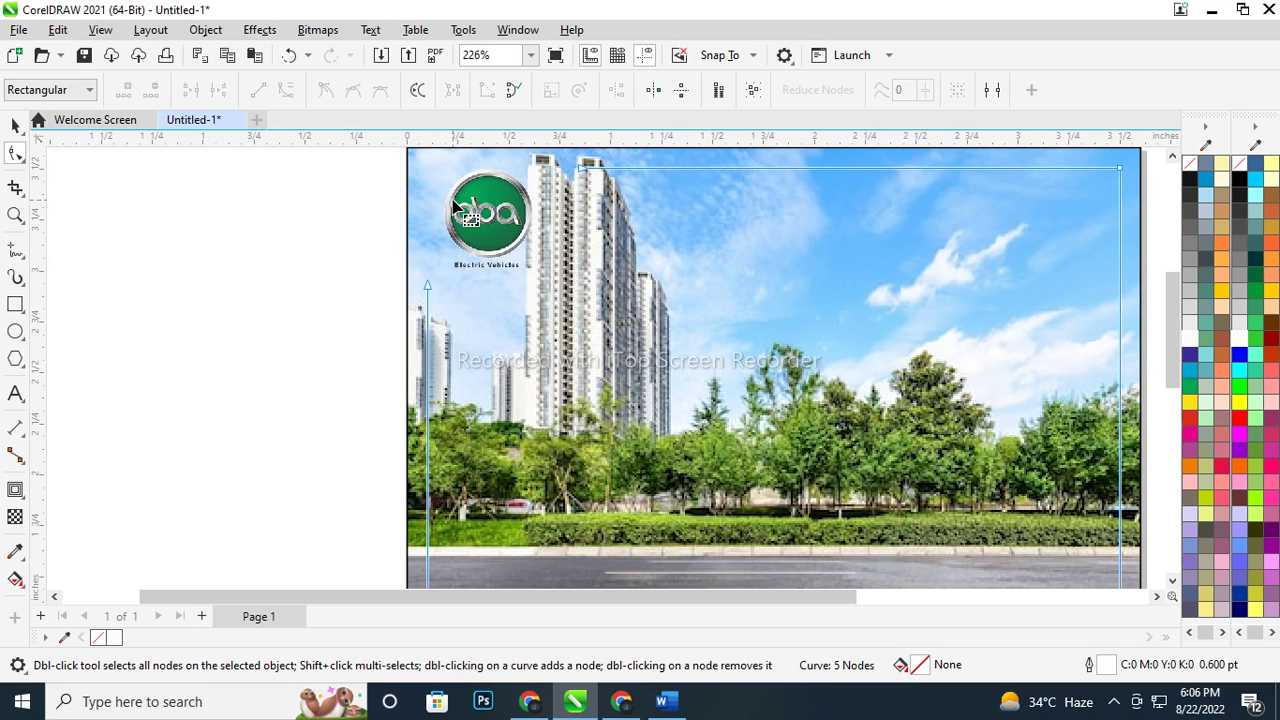
{"action": "key", "text": "space"}
{"action": "key", "text": "shift+F2"}
{"action": "left_click", "coordinate": [918, 220]}
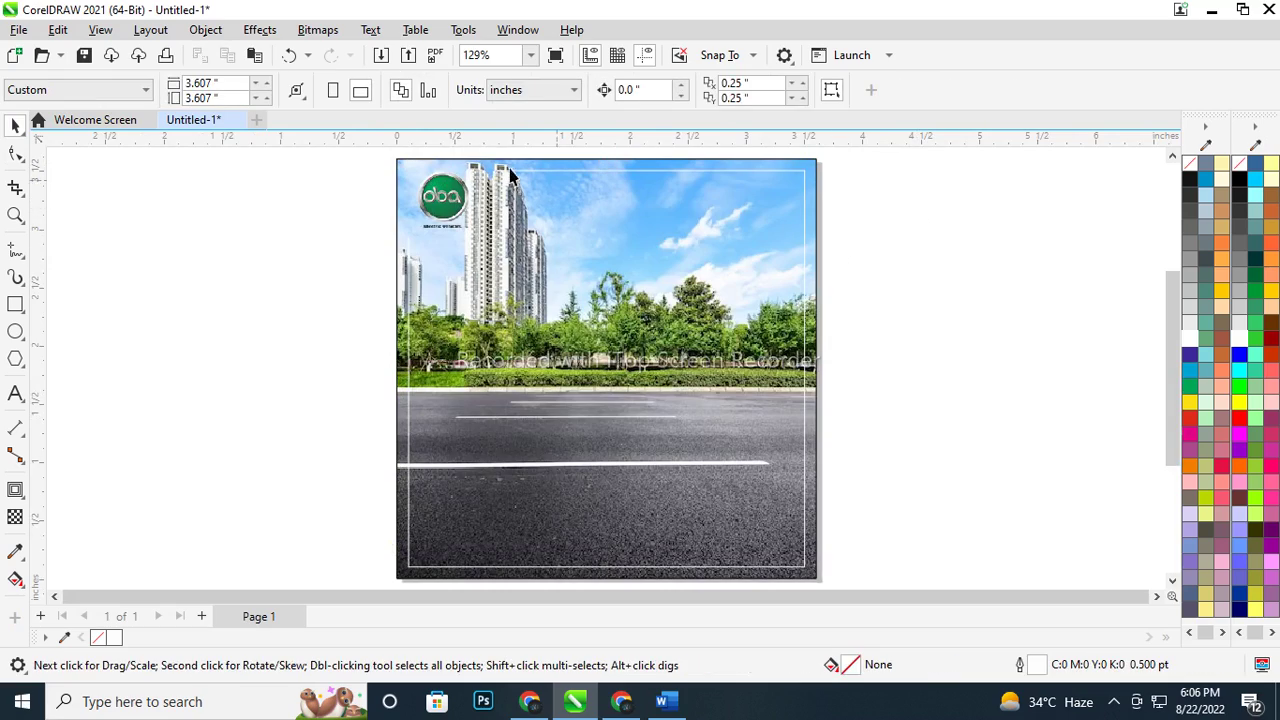
Apply a drop shadow to the Oba logo with the Drop Shadow tool
{"action": "scroll", "coordinate": [430, 179], "scroll_direction": "up", "scroll_amount": 1}
{"action": "scroll", "coordinate": [430, 179], "scroll_direction": "up", "scroll_amount": 1}
{"action": "left_click", "coordinate": [430, 179]}
{"action": "scroll", "coordinate": [430, 179], "scroll_direction": "down", "scroll_amount": 1}
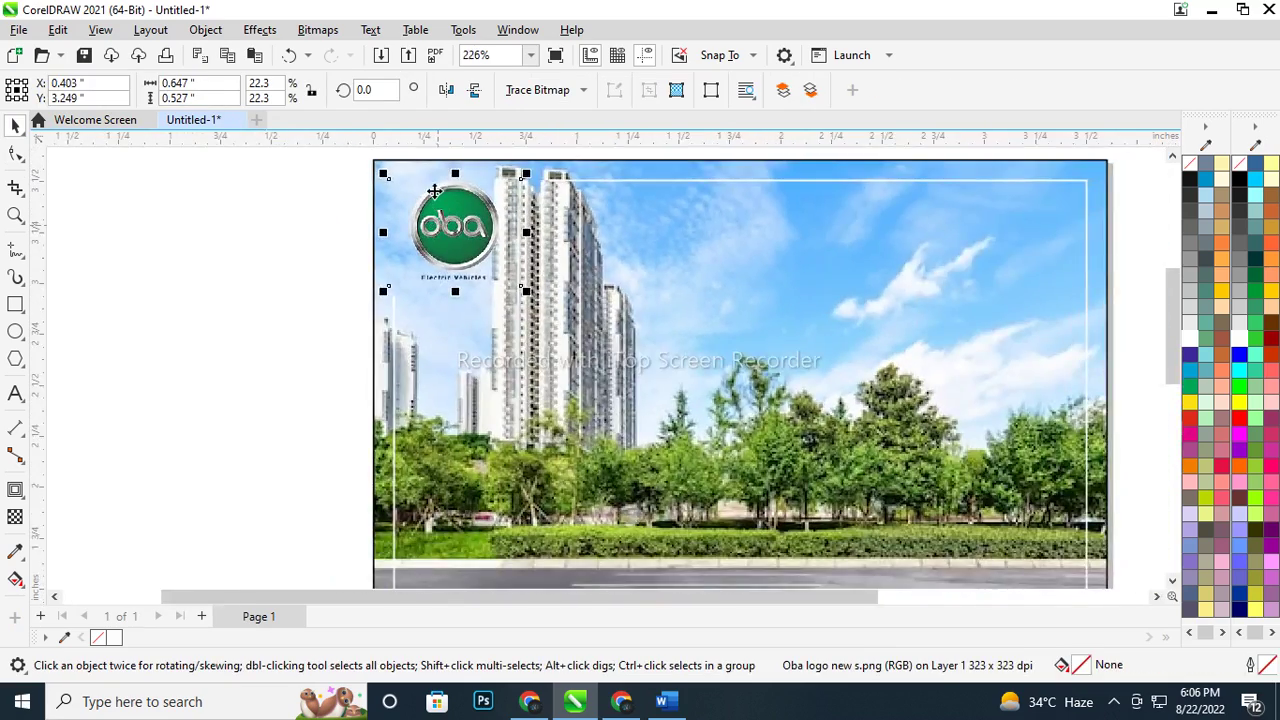
{"action": "scroll", "coordinate": [430, 178], "scroll_direction": "up", "scroll_amount": 1}
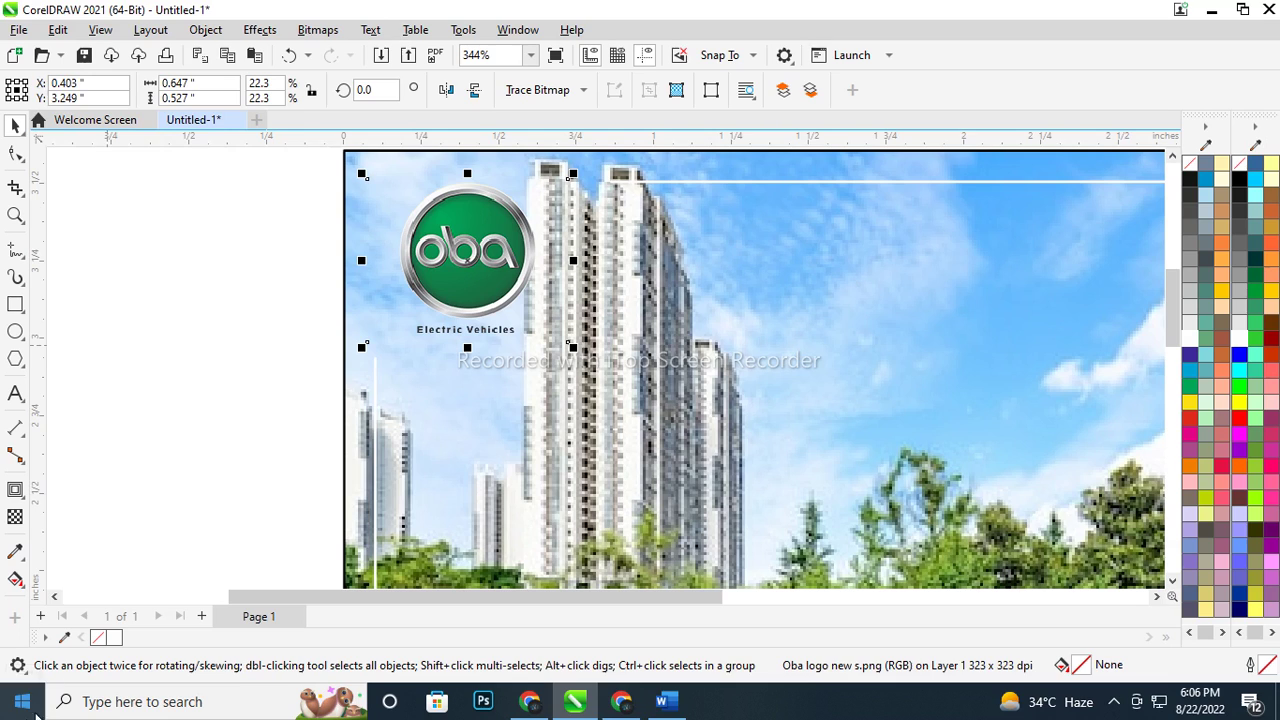
{"action": "left_click", "coordinate": [17, 493]}
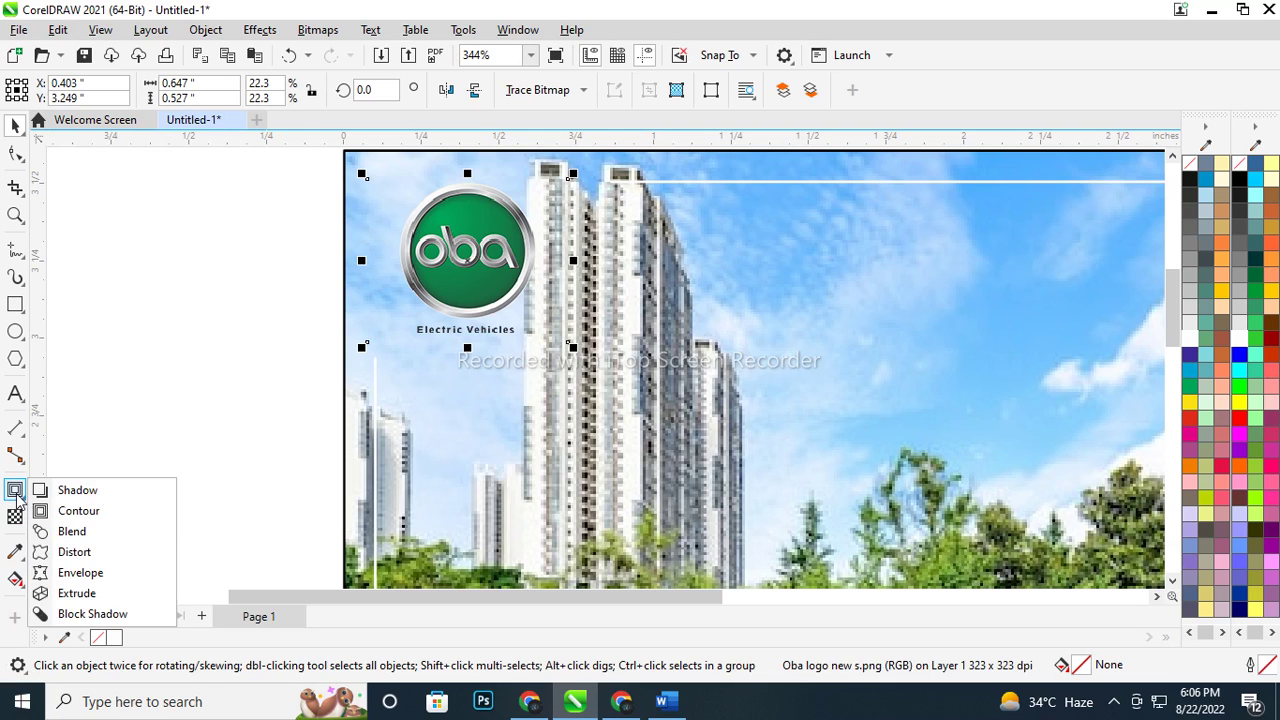
{"action": "left_click", "coordinate": [70, 490]}
{"action": "left_click", "coordinate": [445, 298]}
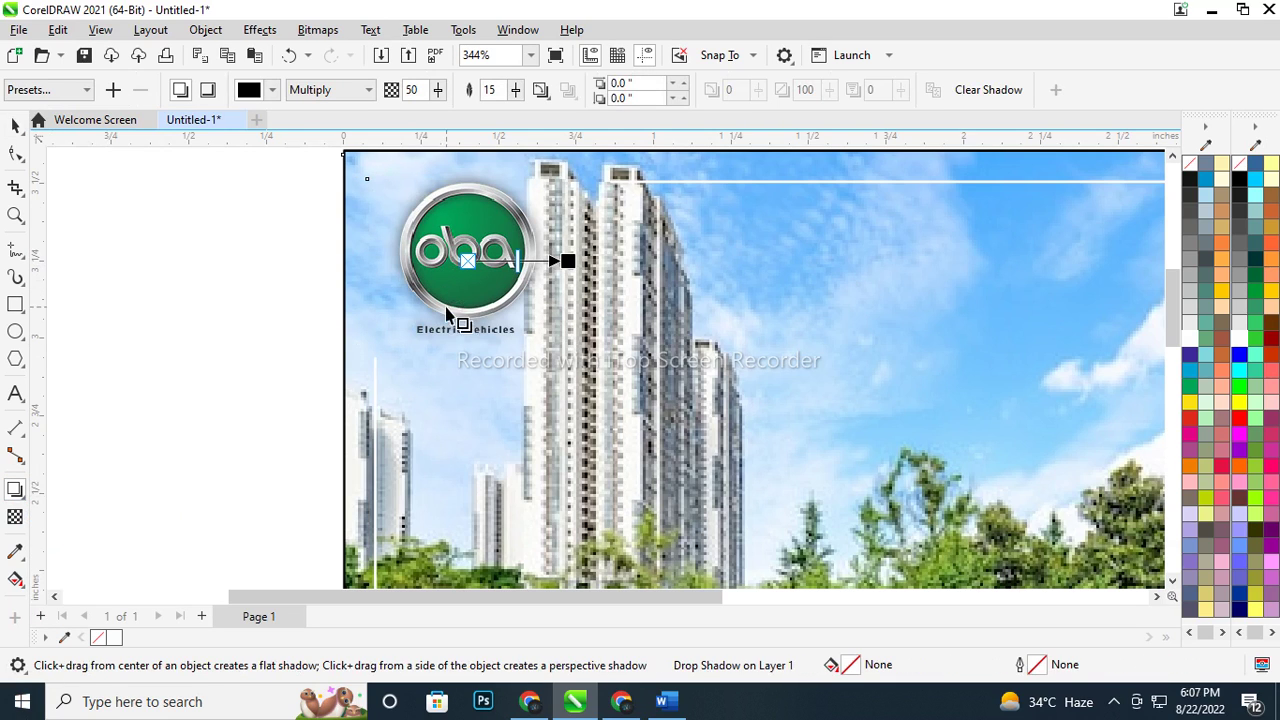
{"action": "key", "text": "space"}
{"action": "key", "text": "F4"}
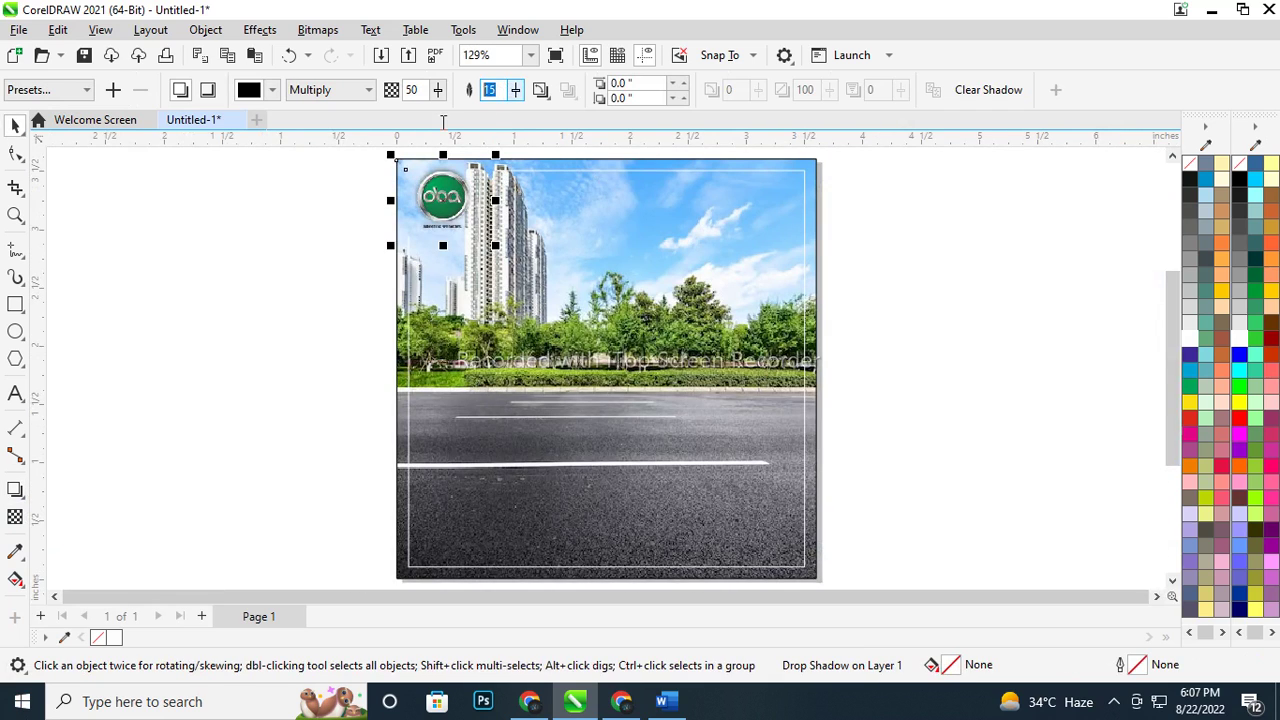
{"action": "type", "text": "8"}
Set the logo shadow's opacity to 25 and feathering to 8
{"action": "double_click", "coordinate": [411, 90]}
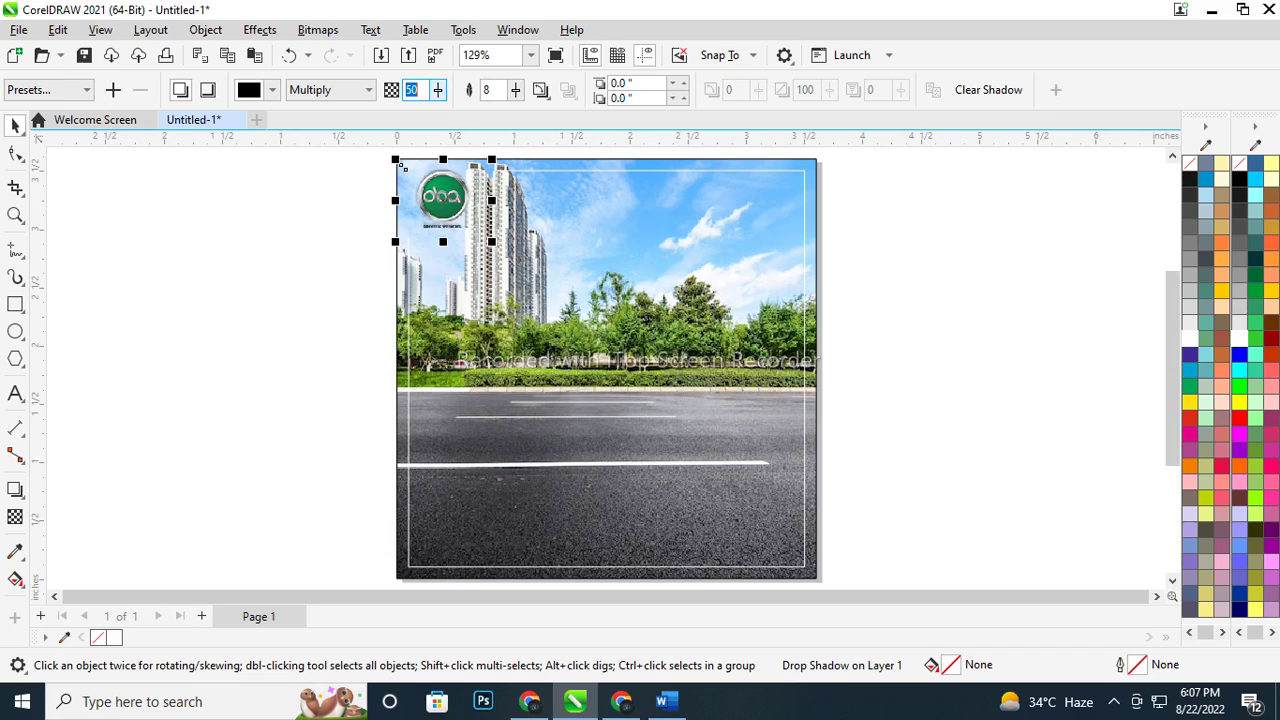
{"action": "type", "text": "25"}
{"action": "key", "text": "Return"}
{"action": "left_click", "coordinate": [970, 282]}
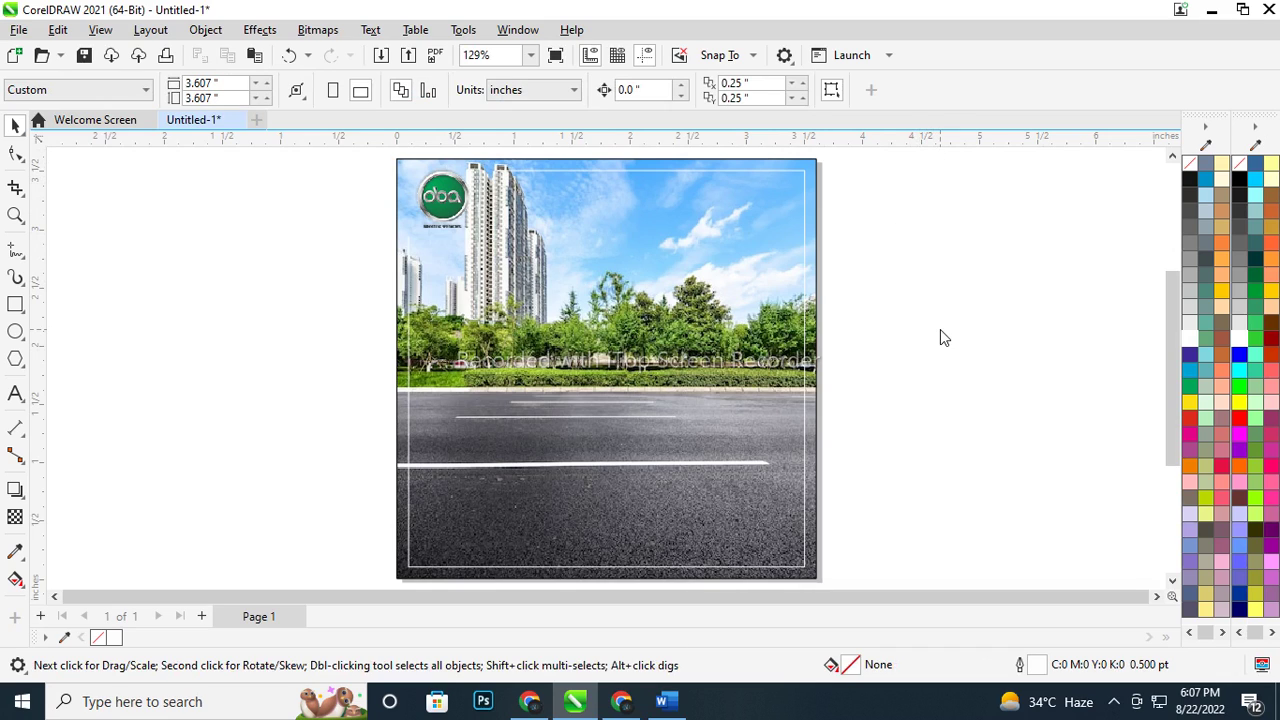
{"action": "key", "text": "ctrl+i"}
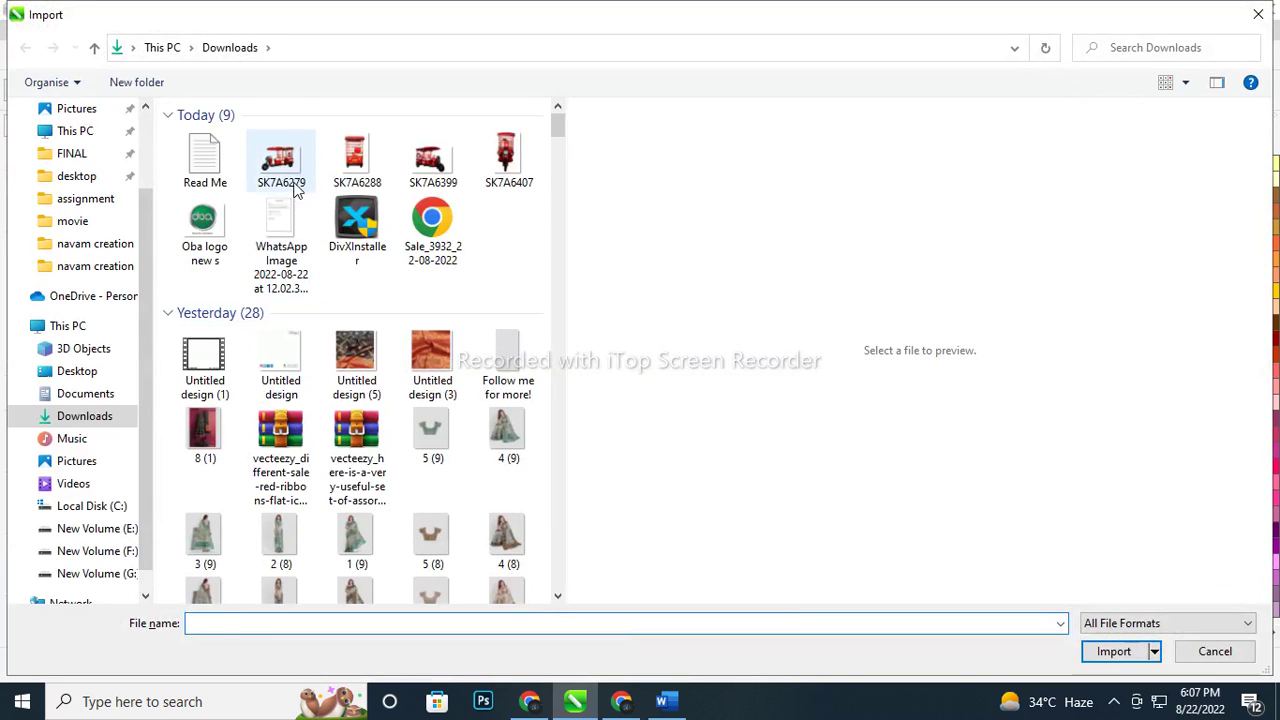
Import the SK7A6399 rickshaw image from Downloads onto the canvas
{"action": "left_click", "coordinate": [284, 168]}
{"action": "left_click", "coordinate": [452, 170]}
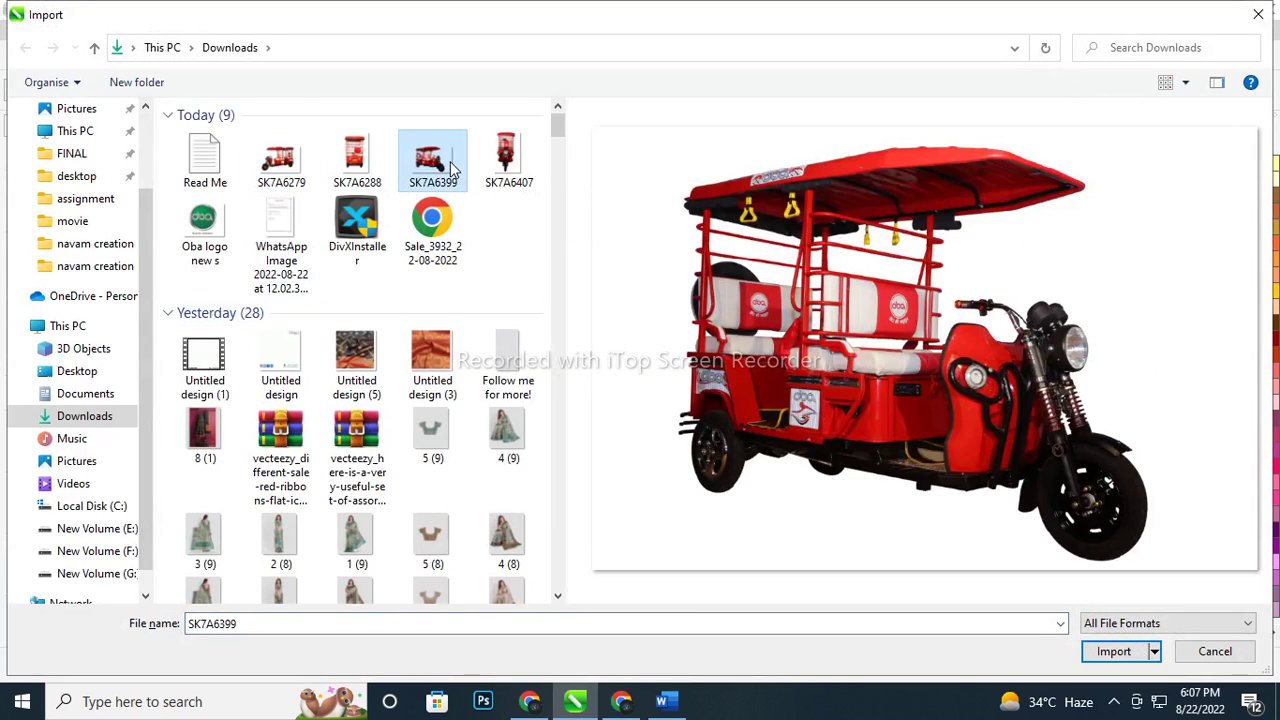
{"action": "double_click", "coordinate": [452, 170]}
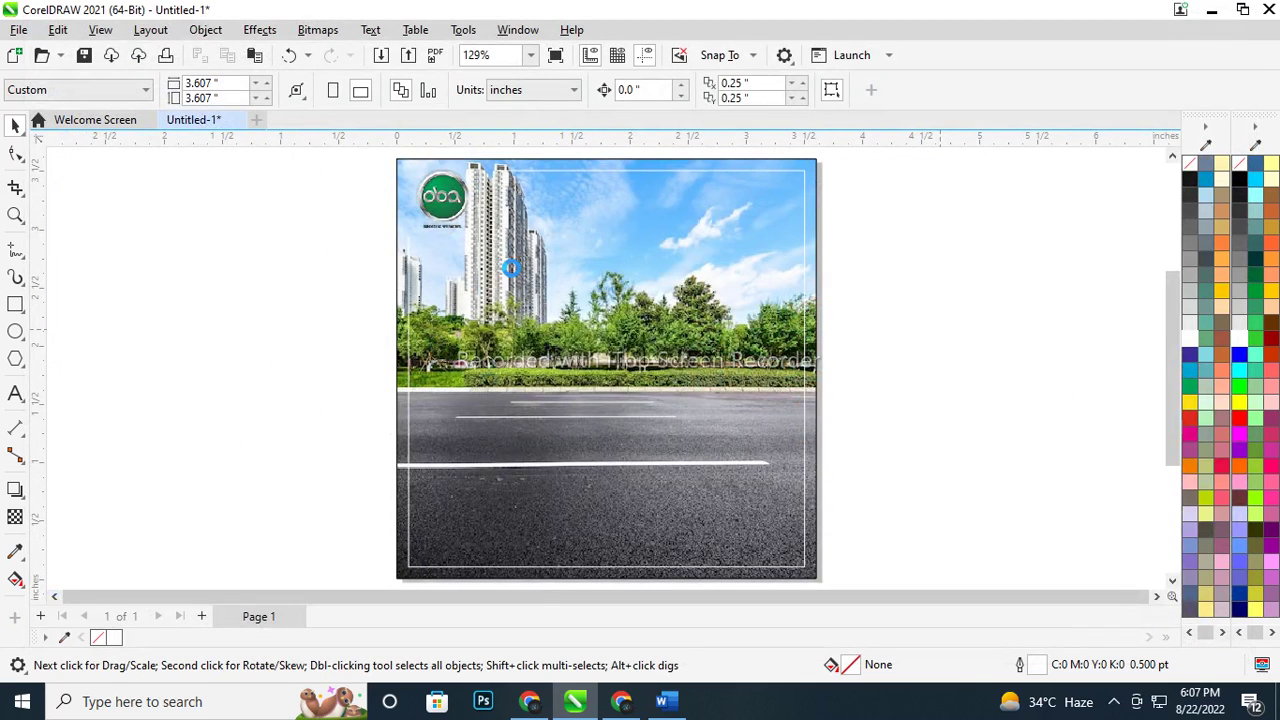
{"action": "left_click", "coordinate": [510, 268]}
{"action": "scroll", "coordinate": [510, 268], "scroll_direction": "down", "scroll_amount": 2}
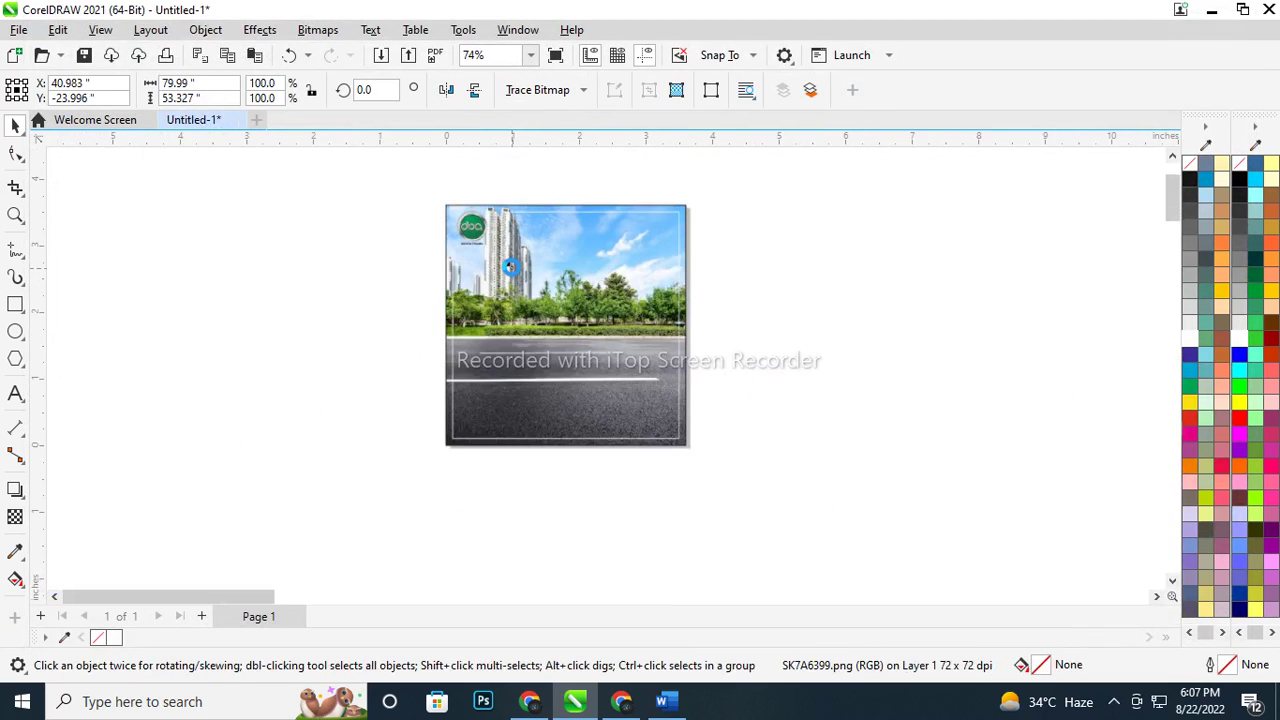
{"action": "scroll", "coordinate": [510, 267], "scroll_direction": "down", "scroll_amount": 1}
Shrink the rickshaw image to about 1.49 by 1.00 inches and place it on the road
{"action": "left_click_drag", "start_coordinate": [510, 268], "coordinate": [857, 500]}
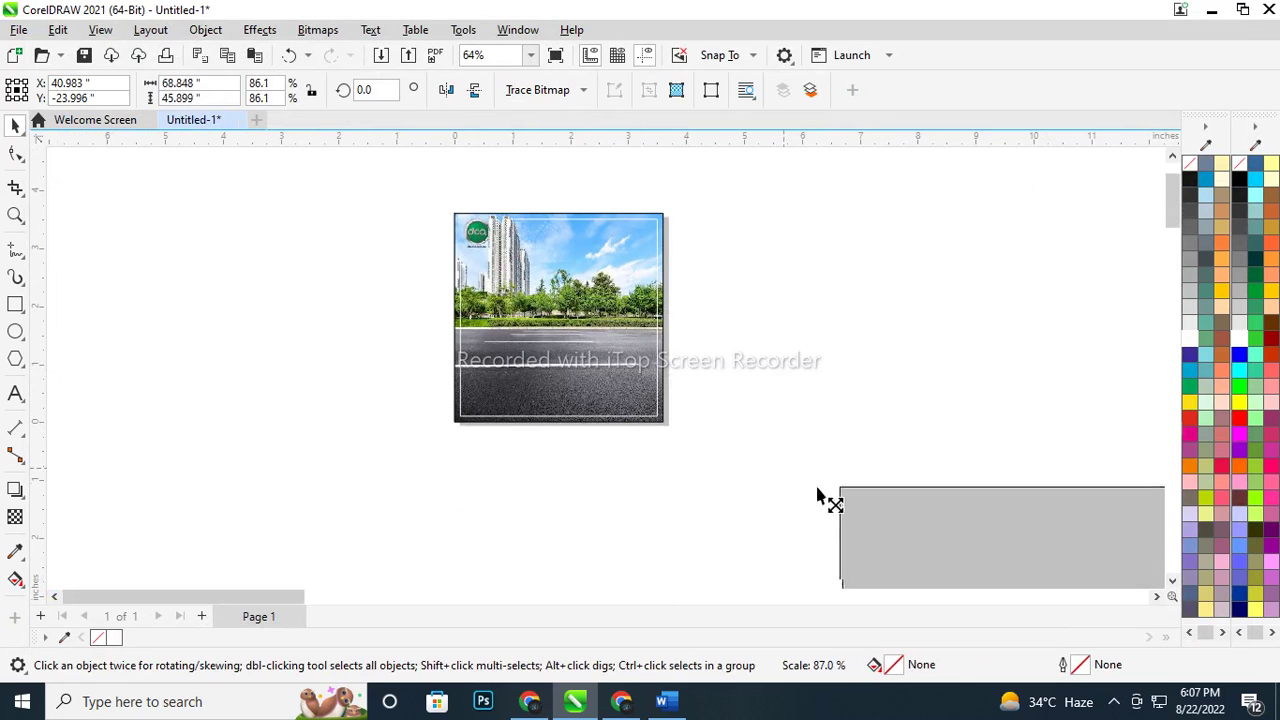
{"action": "mouse_move", "coordinate": [941, 566]}
{"action": "left_mouse_down"}
{"action": "mouse_move", "coordinate": [535, 210]}
{"action": "mouse_move", "coordinate": [955, 526]}
{"action": "mouse_move", "coordinate": [574, 218]}
{"action": "left_mouse_up"}
{"action": "key", "text": "Escape"}
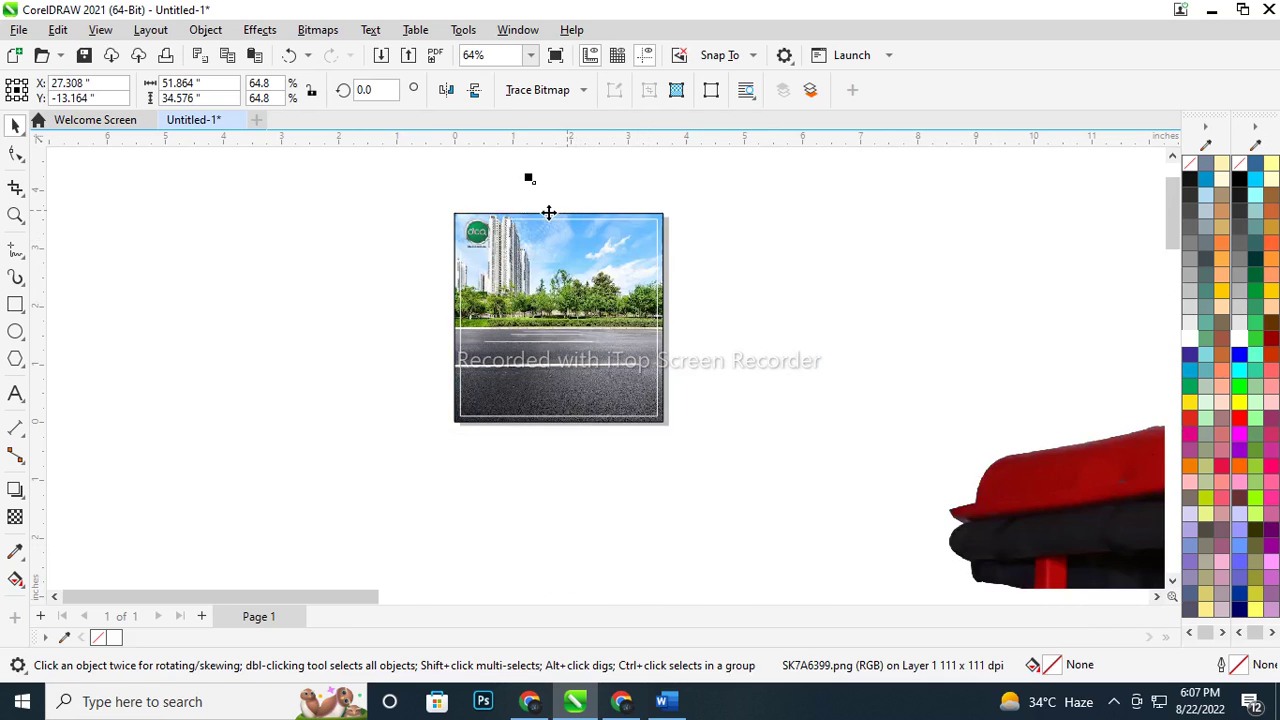
{"action": "mouse_move", "coordinate": [783, 345]}
{"action": "left_mouse_down"}
{"action": "mouse_move", "coordinate": [1005, 515]}
{"action": "mouse_move", "coordinate": [1020, 506]}
{"action": "mouse_move", "coordinate": [638, 234]}
{"action": "left_mouse_up"}
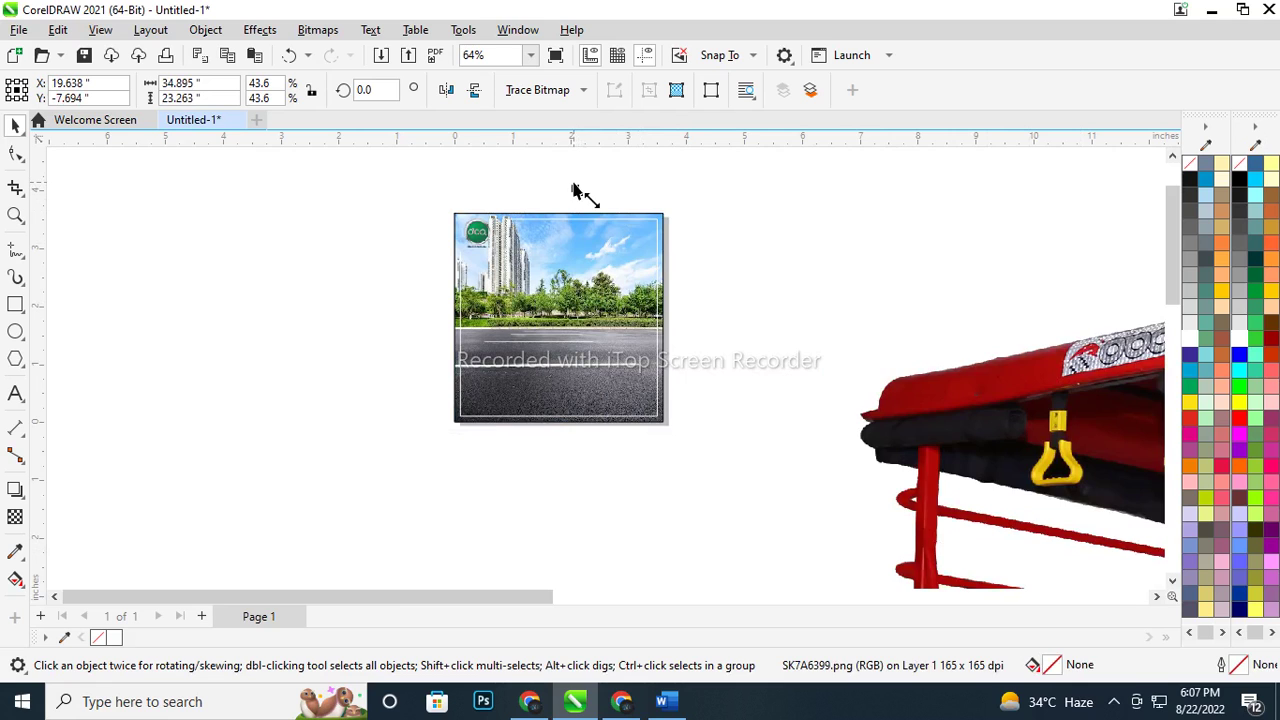
{"action": "left_click_drag", "start_coordinate": [574, 190], "coordinate": [1045, 502]}
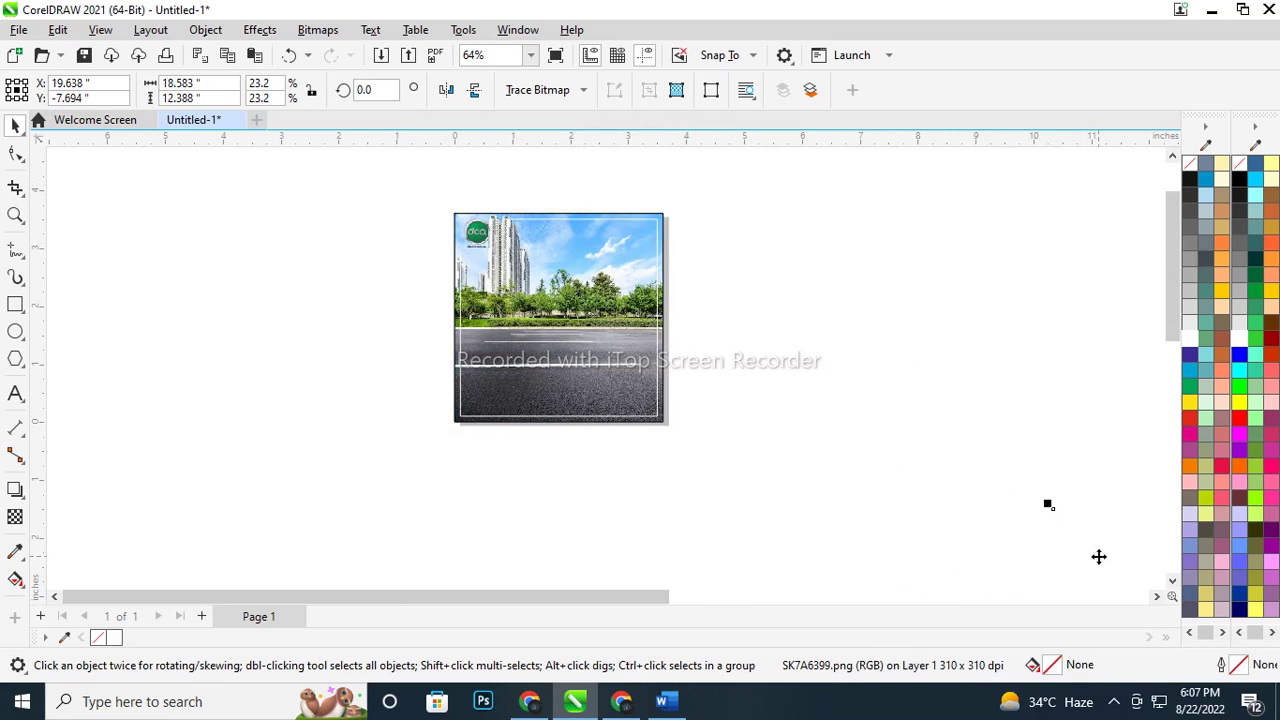
{"action": "left_click_drag", "start_coordinate": [1098, 556], "coordinate": [589, 208]}
{"action": "mouse_move", "coordinate": [543, 157]}
{"action": "left_mouse_down"}
{"action": "mouse_move", "coordinate": [654, 253]}
{"action": "mouse_move", "coordinate": [1031, 485]}
{"action": "left_mouse_up"}
{"action": "left_click_drag", "start_coordinate": [1107, 527], "coordinate": [582, 348]}
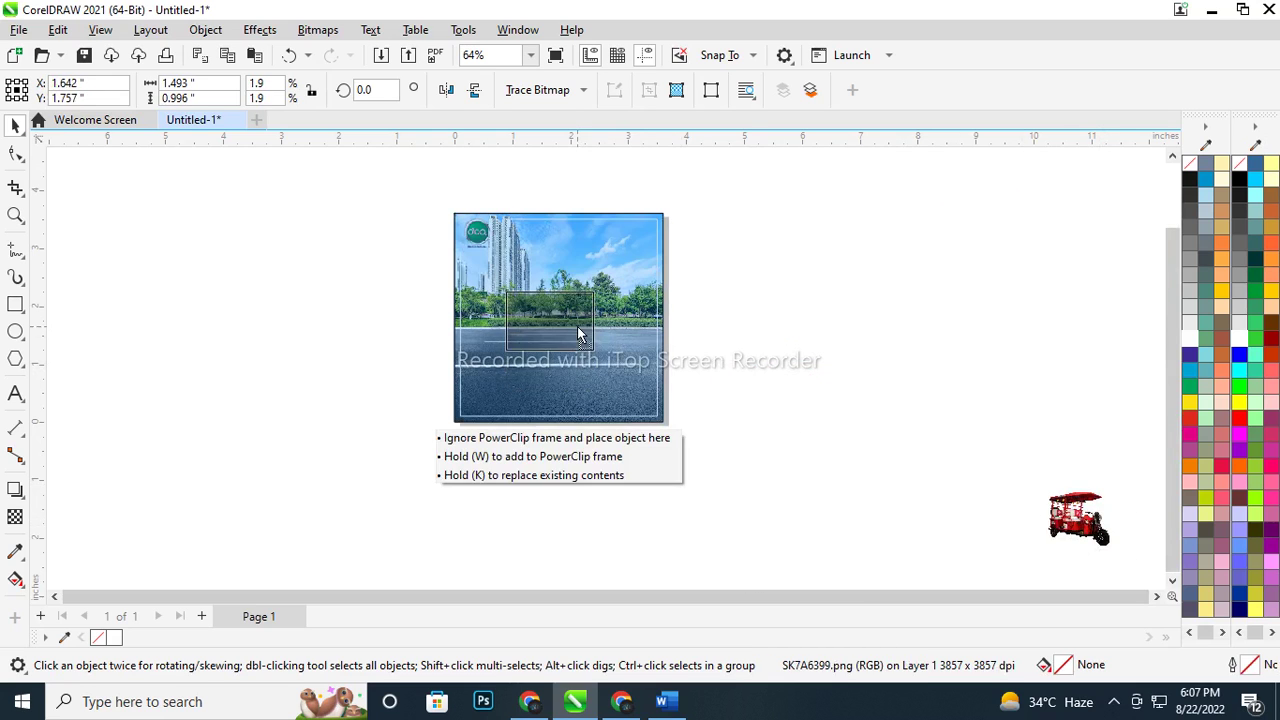
{"action": "key", "text": "F8"}
{"action": "key", "text": "space"}
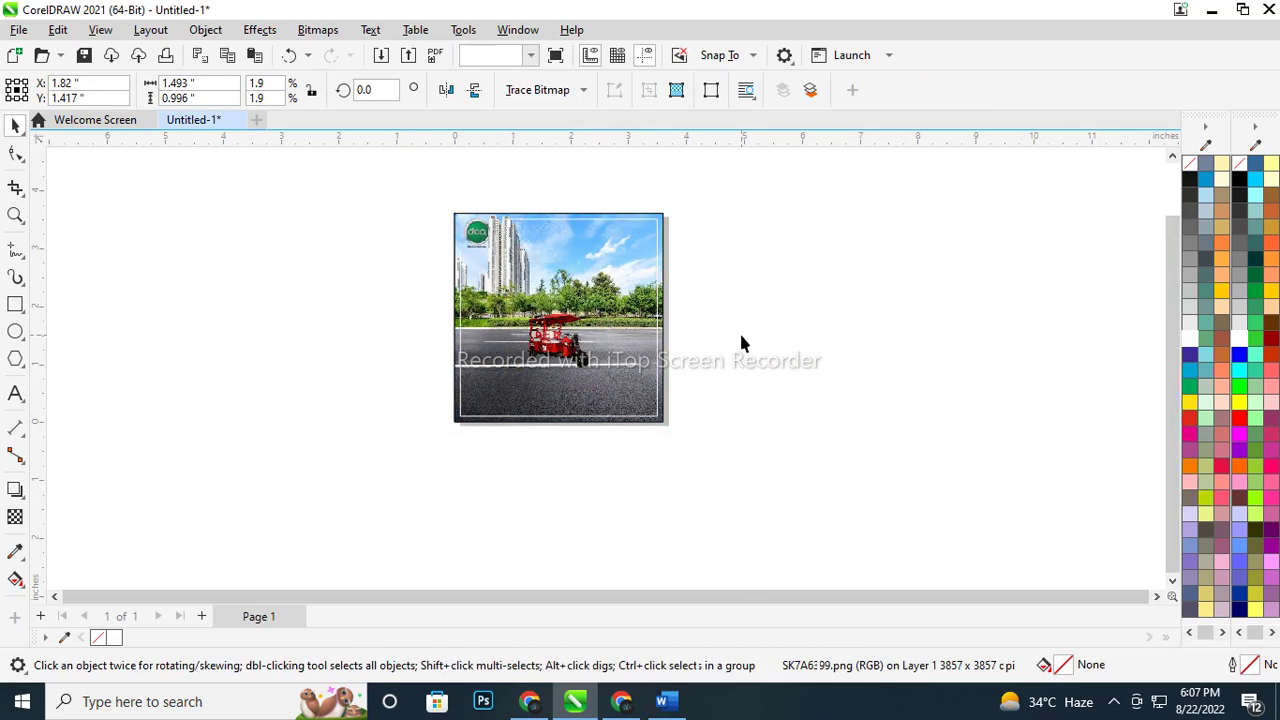
{"action": "key", "text": "shift+F4"}
Enlarge the rickshaw well beyond 1.49 inches wide and nudge it up onto the road
{"action": "left_click", "coordinate": [640, 420]}
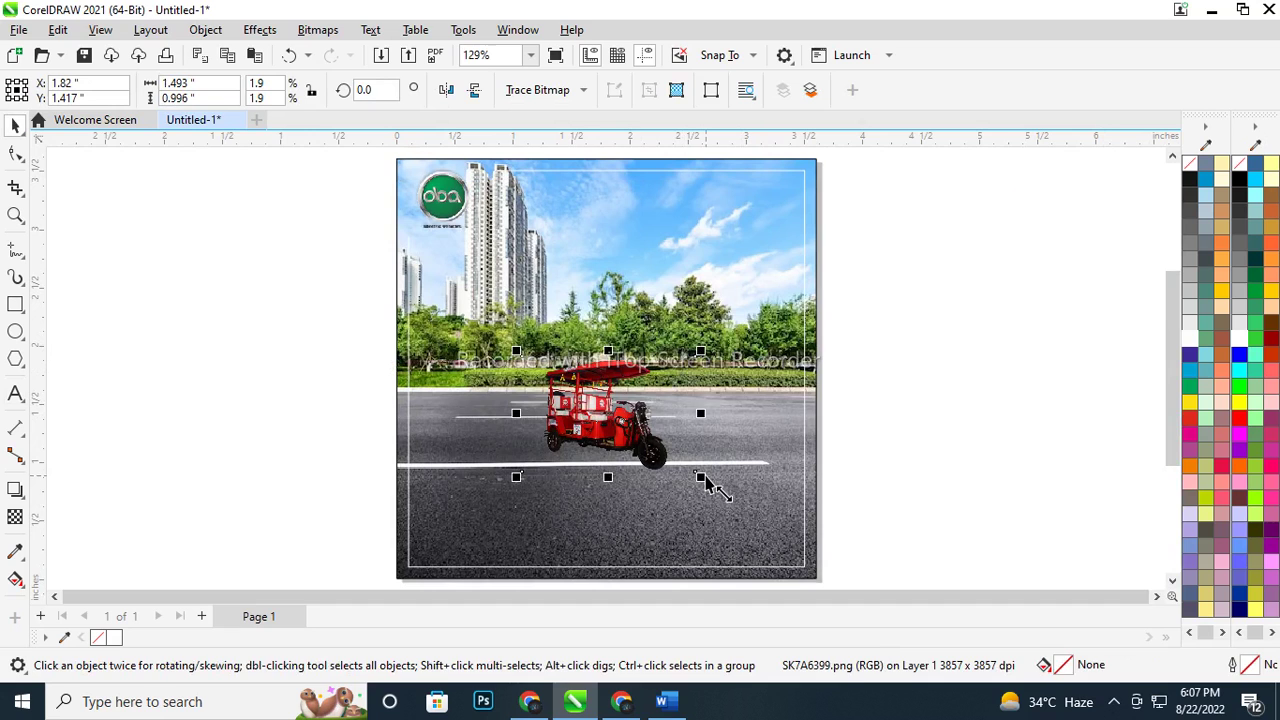
{"action": "left_click_drag", "start_coordinate": [701, 478], "coordinate": [756, 513]}
{"action": "left_click_drag", "start_coordinate": [655, 460], "coordinate": [653, 435]}
{"action": "left_click", "coordinate": [668, 525], "text": "shift"}
{"action": "left_click", "coordinate": [922, 449]}
{"action": "left_click", "coordinate": [643, 415]}
{"action": "scroll", "coordinate": [643, 415], "scroll_direction": "up", "scroll_amount": 1}
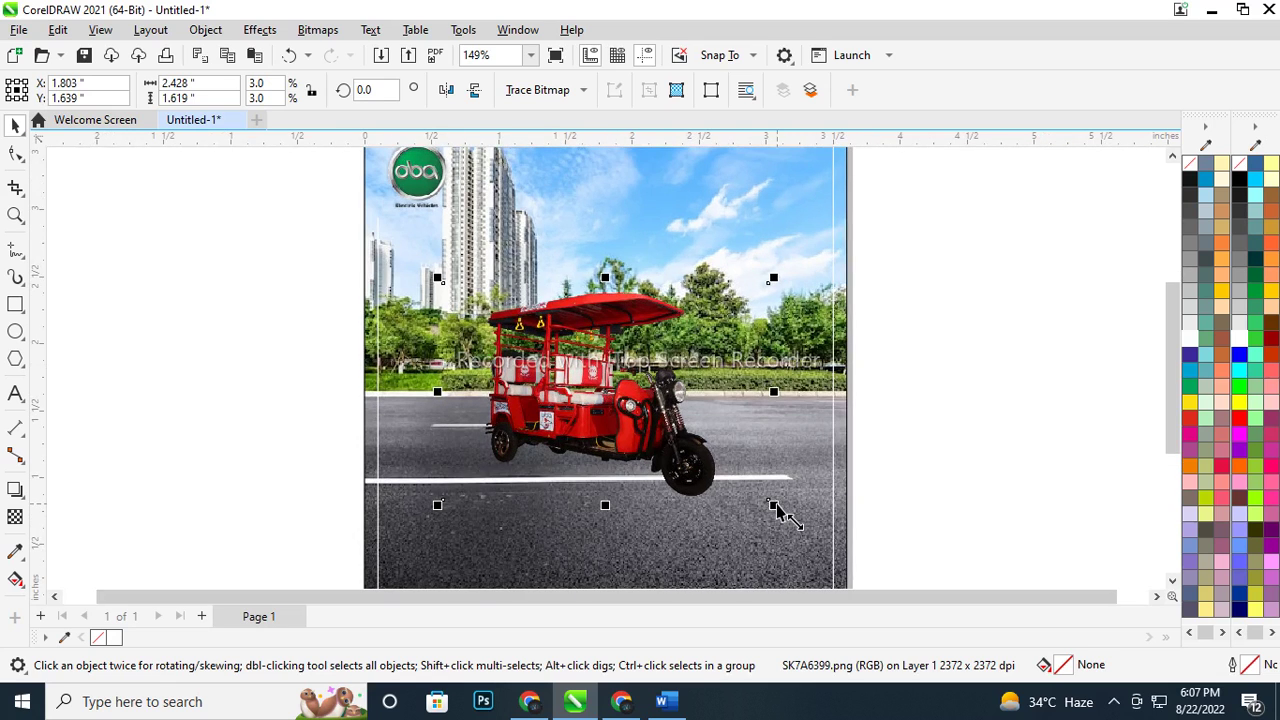
{"action": "left_click_drag", "start_coordinate": [773, 506], "coordinate": [800, 525]}
{"action": "left_click", "coordinate": [998, 370]}
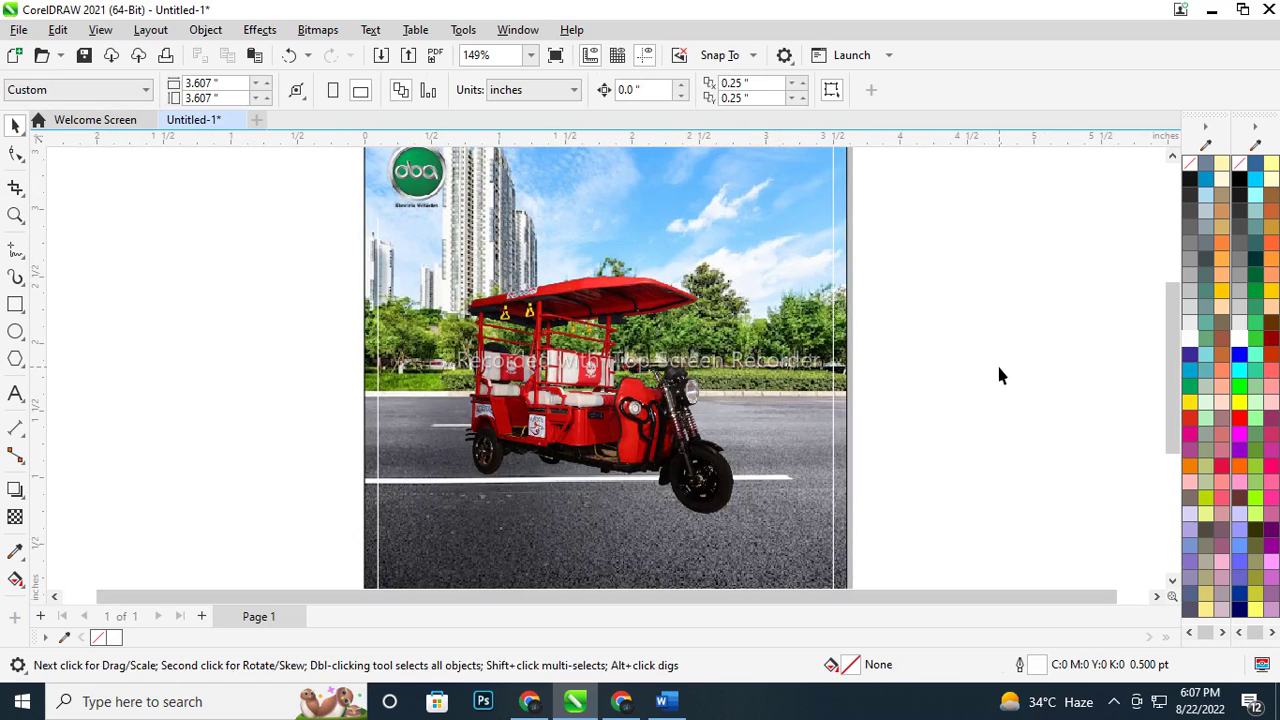
{"action": "key", "text": "shift+F4"}
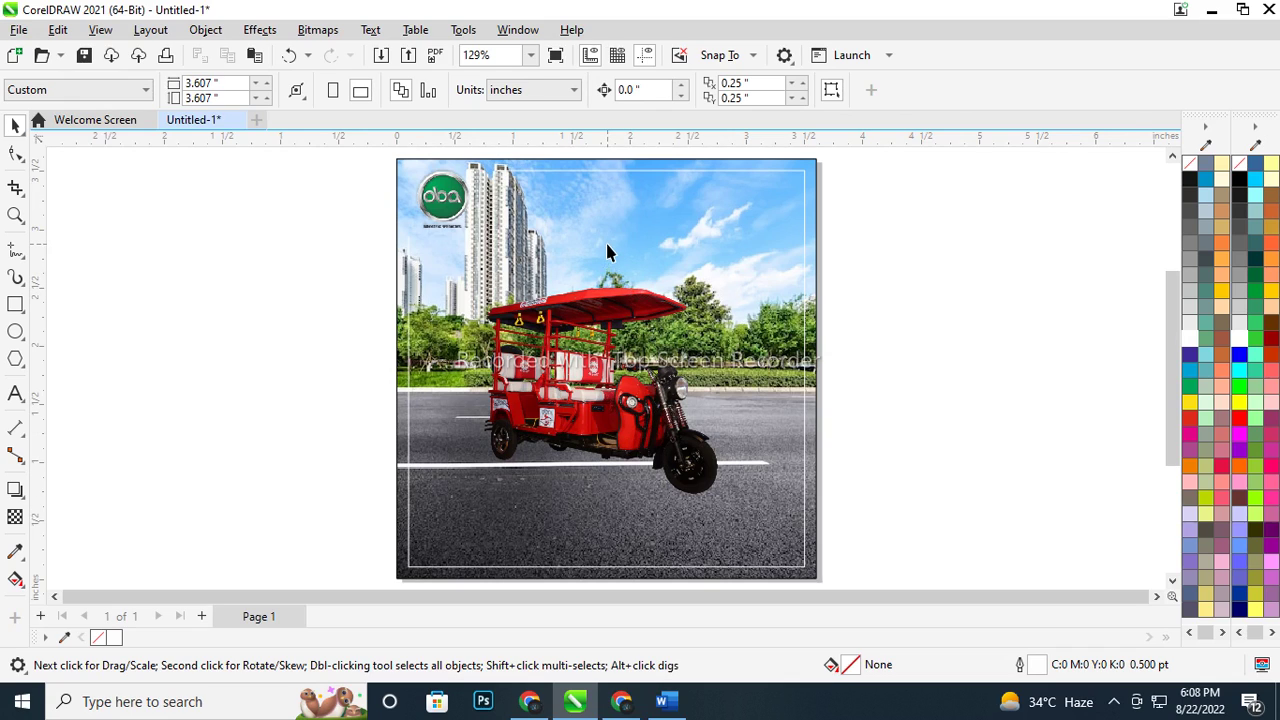
Type the FAST CHARGIN headline beside the page as two centred lines
{"action": "left_click", "coordinate": [17, 393]}
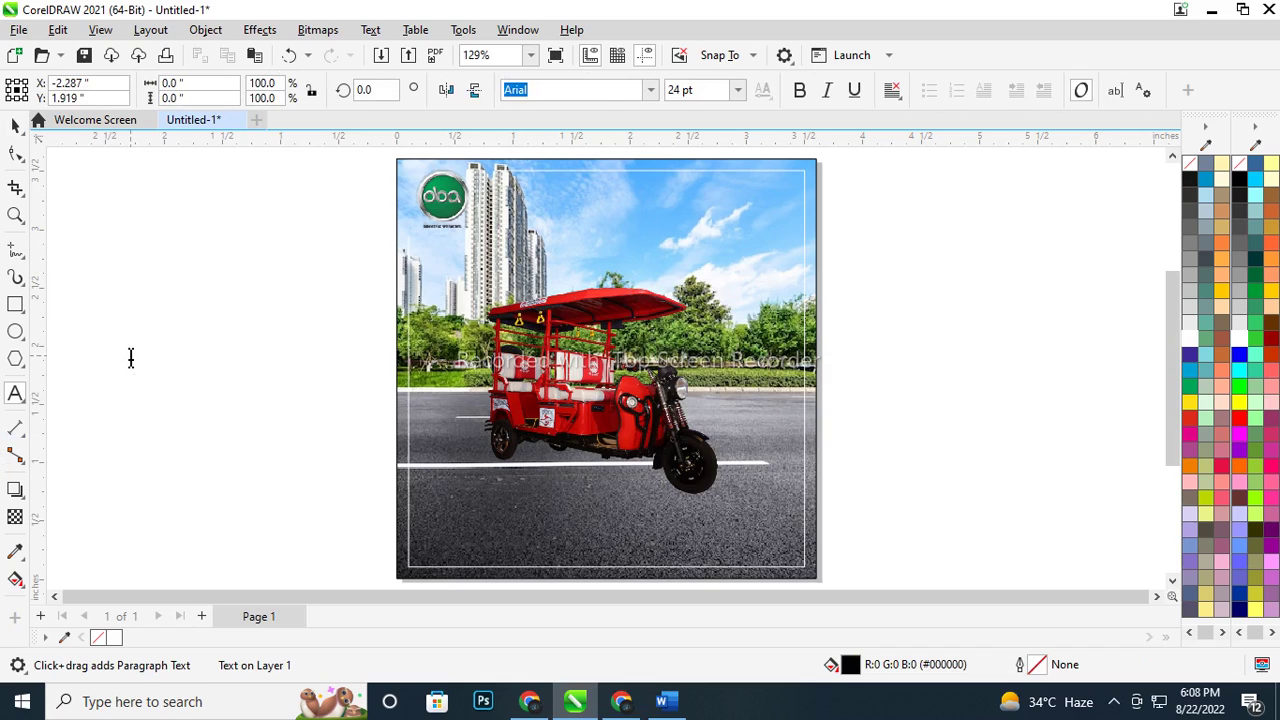
{"action": "type", "text": "FAST CHARGIN"}
{"action": "key", "text": "Escape"}
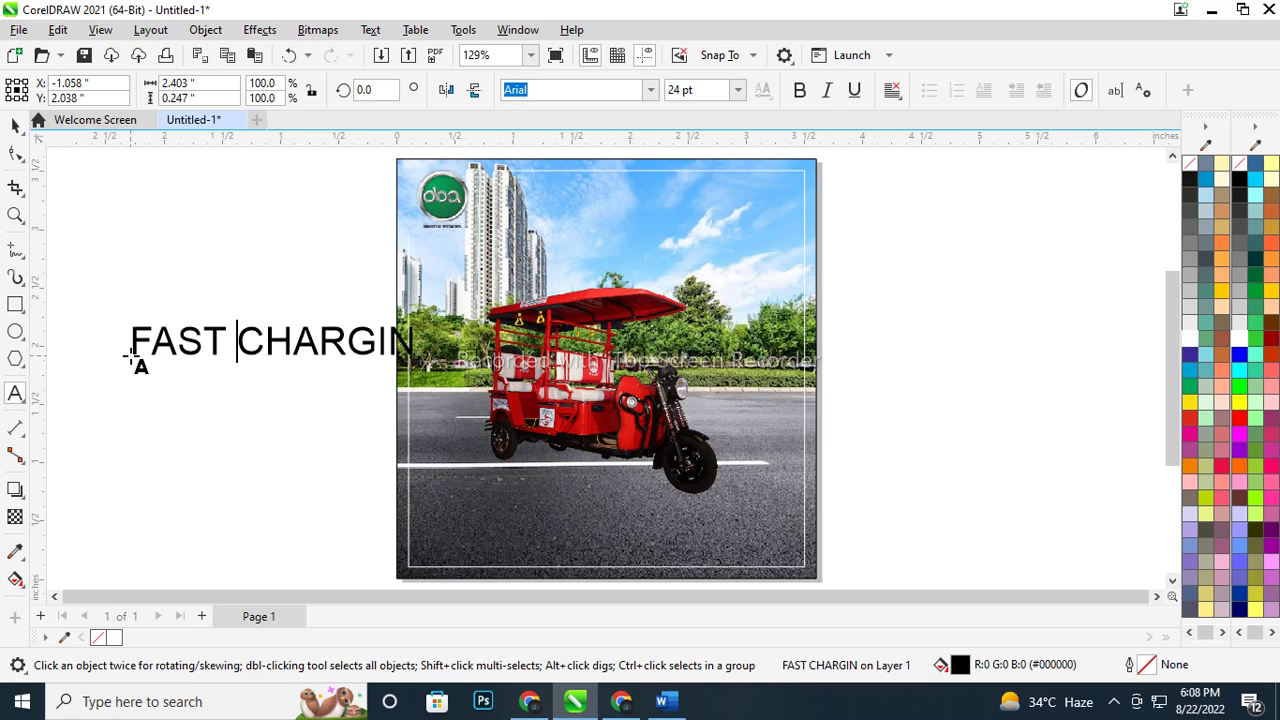
{"action": "type", "text": "."}
{"action": "key", "text": "BackSpace"}
{"action": "key", "text": "Return"}
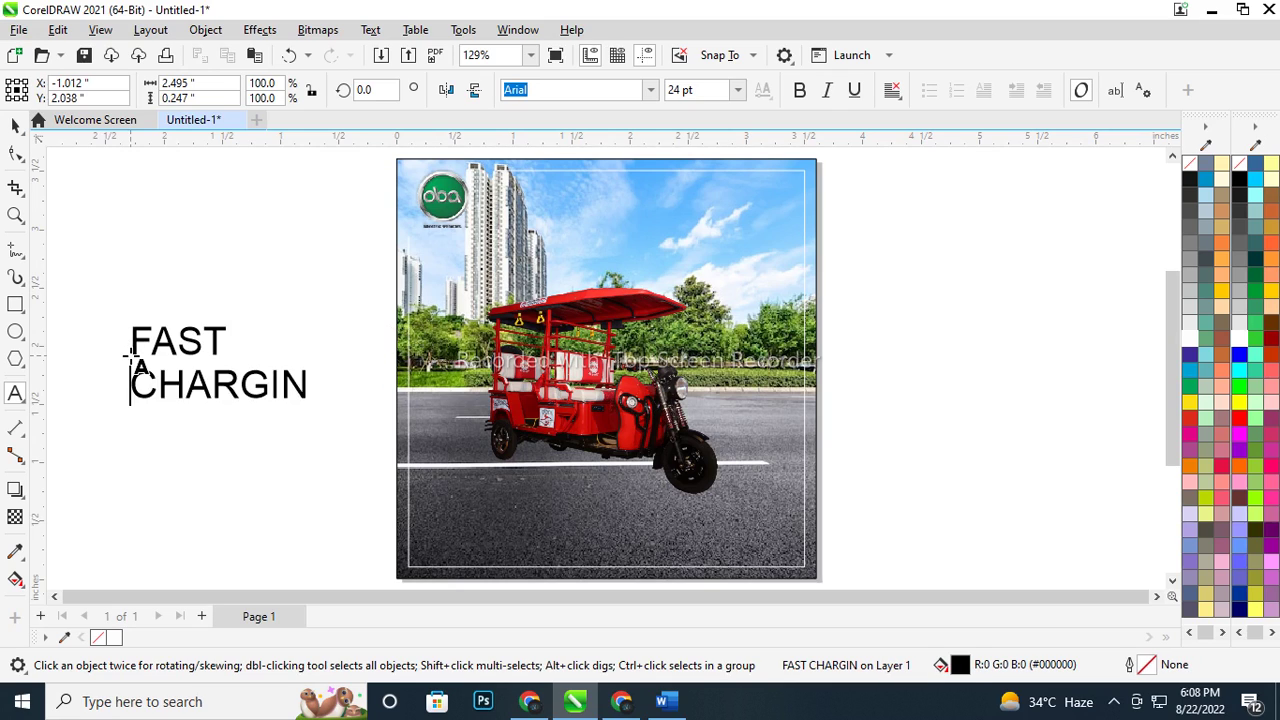
{"action": "key", "text": "ctrl+a"}
{"action": "key", "text": "ctrl+e"}
{"action": "key", "text": "Escape"}
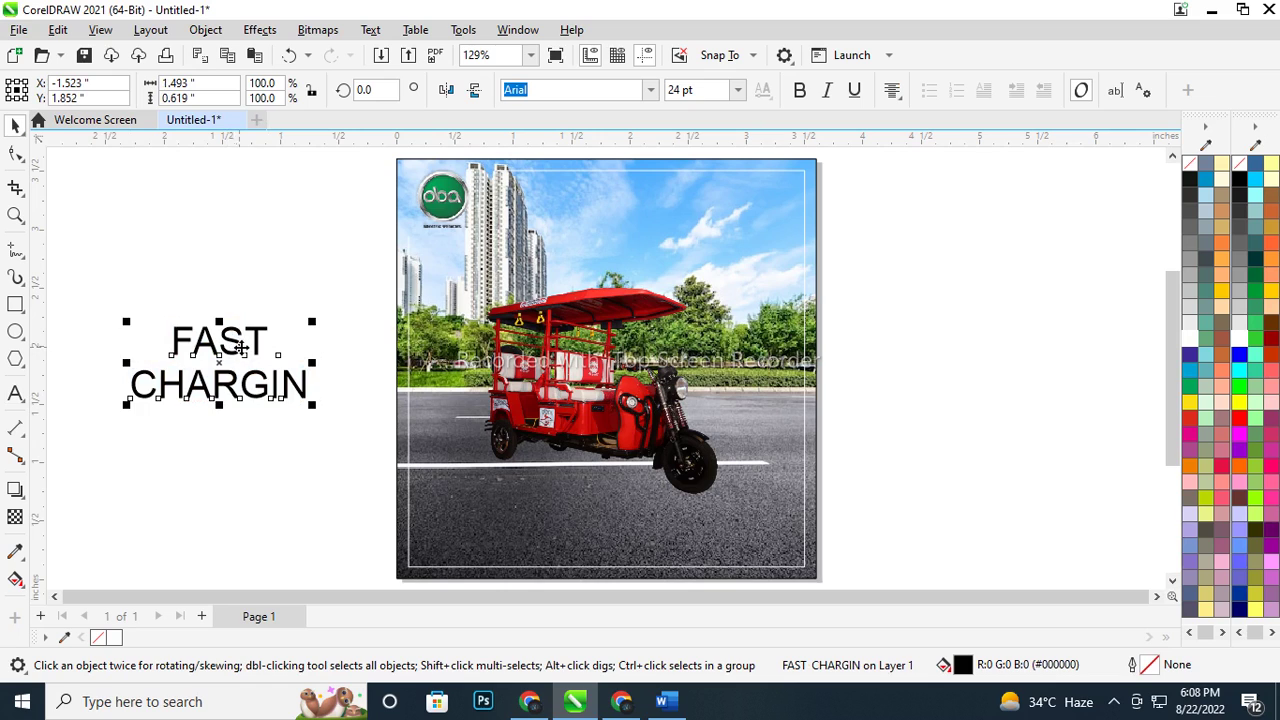
Move the headline into the sky above the rickshaw and make it 14 pt bold
{"action": "left_click_drag", "start_coordinate": [243, 347], "coordinate": [641, 217]}
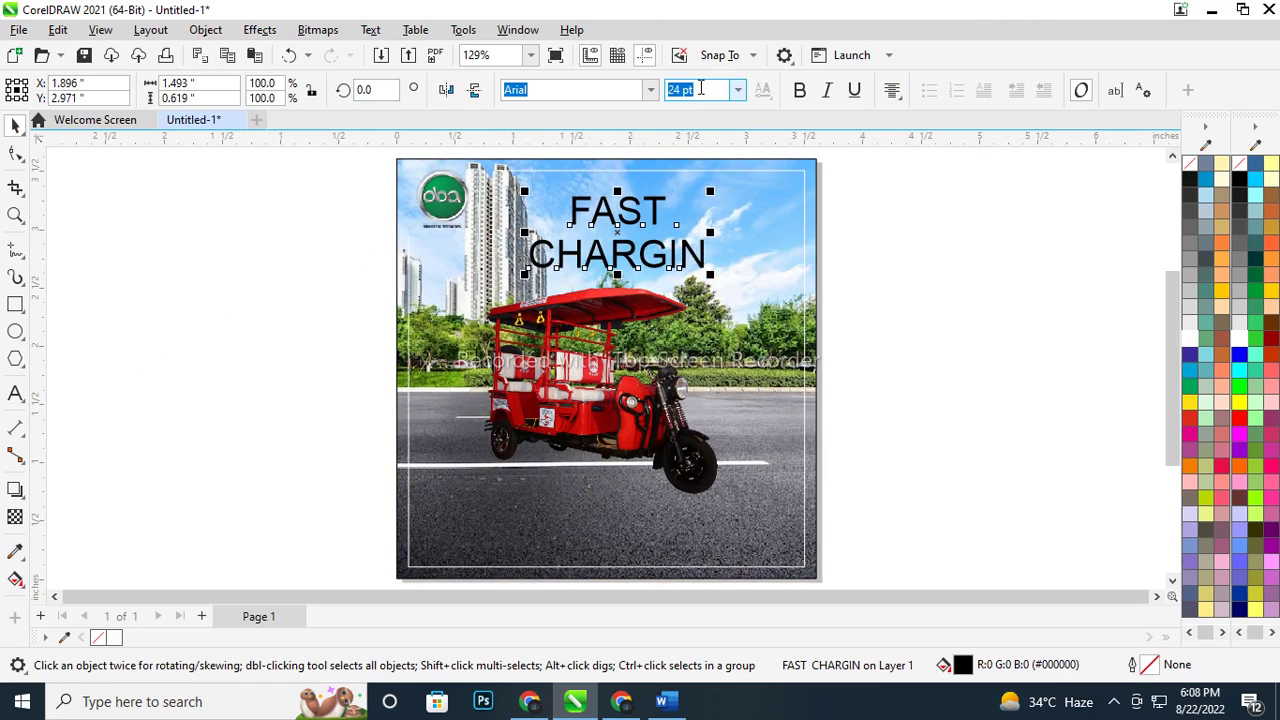
{"action": "left_click", "coordinate": [702, 95]}
{"action": "type", "text": "14"}
{"action": "key", "text": "Return"}
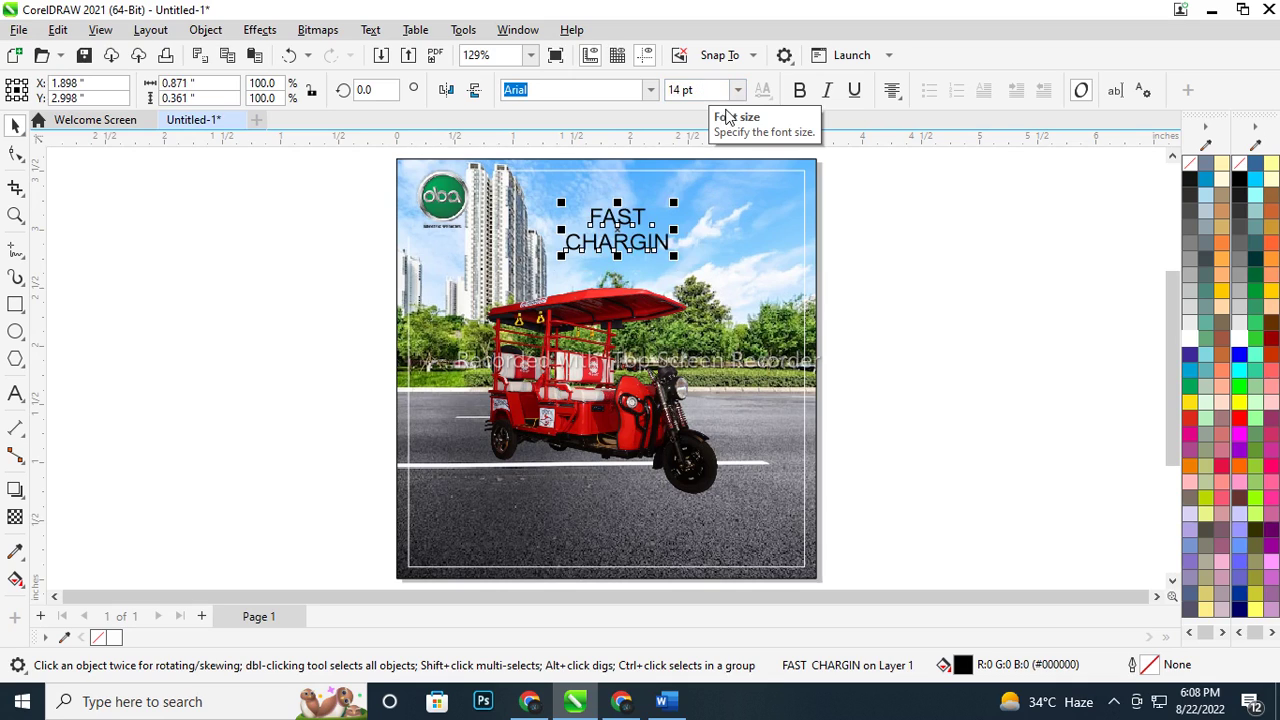
{"action": "left_click", "coordinate": [799, 90]}
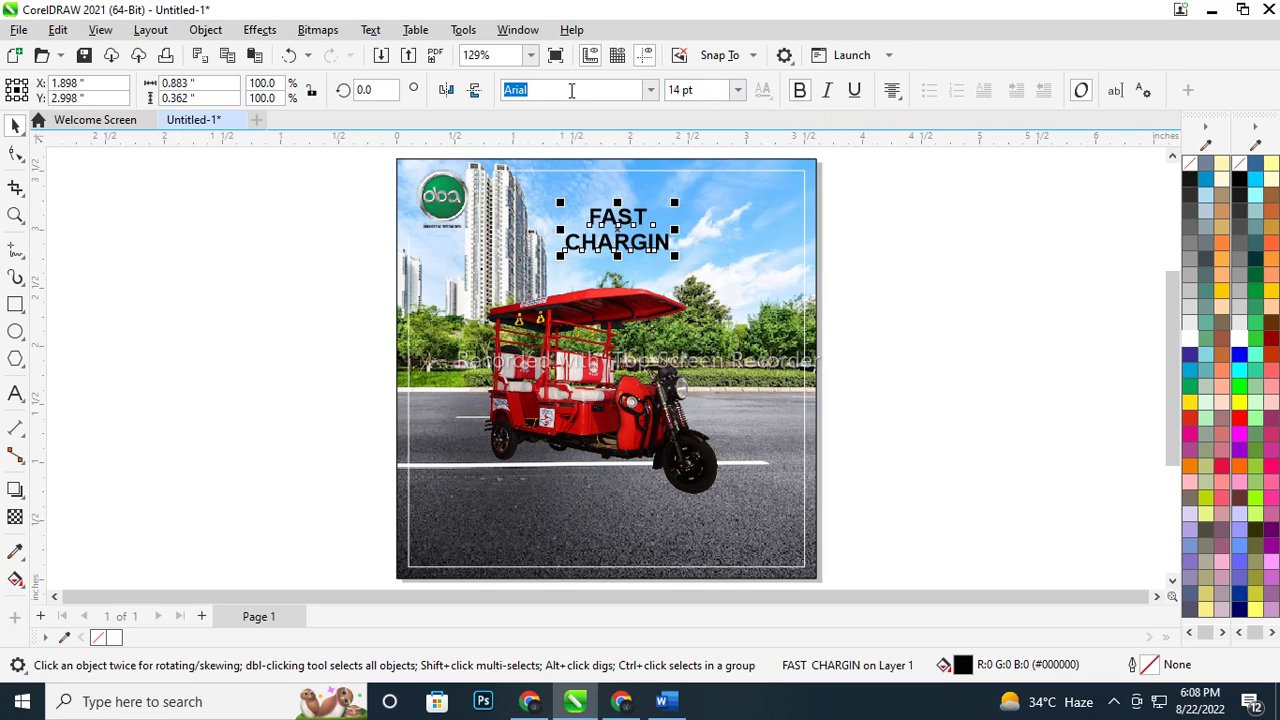
{"action": "left_click", "coordinate": [650, 90]}
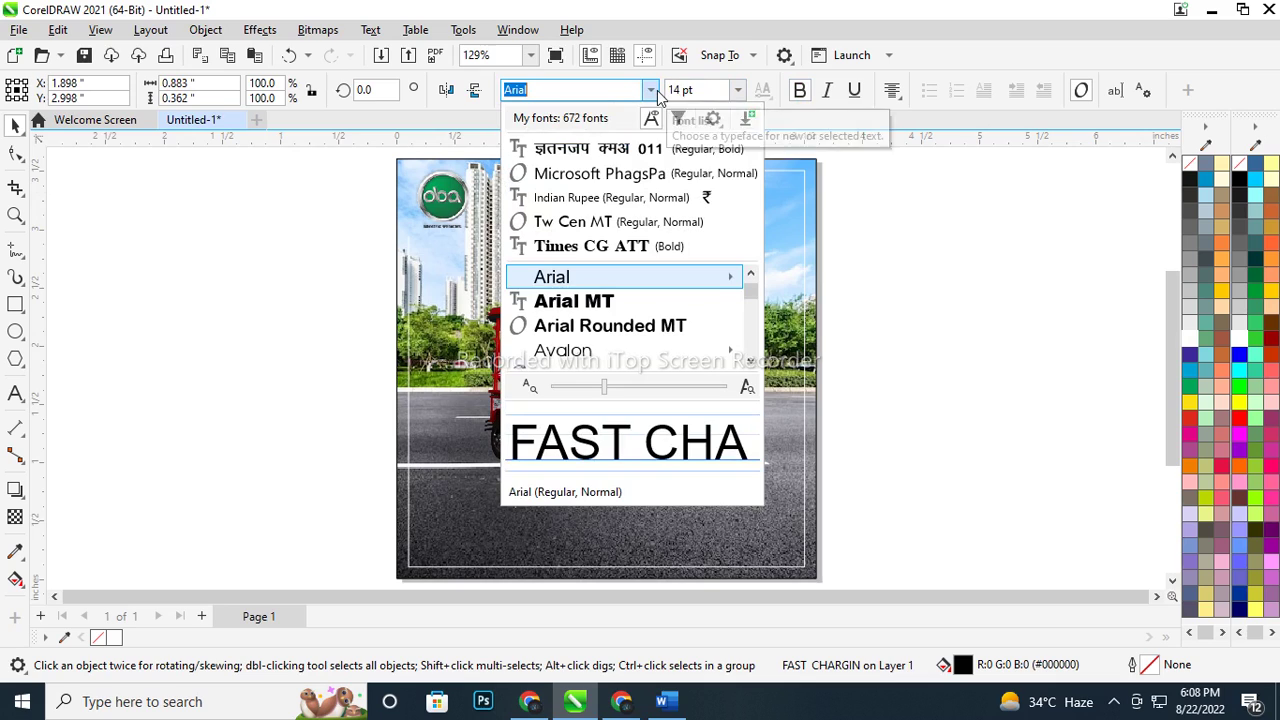
Apply the Basketball font to the headline
{"action": "key", "text": "Down"}
{"action": "key", "text": "Down"}
{"action": "key", "text": "Down"}
{"action": "key", "text": "Down"}
{"action": "key", "text": "Down"}
{"action": "key", "text": "Down"}
{"action": "key", "text": "Down"}
{"action": "key", "text": "Down"}
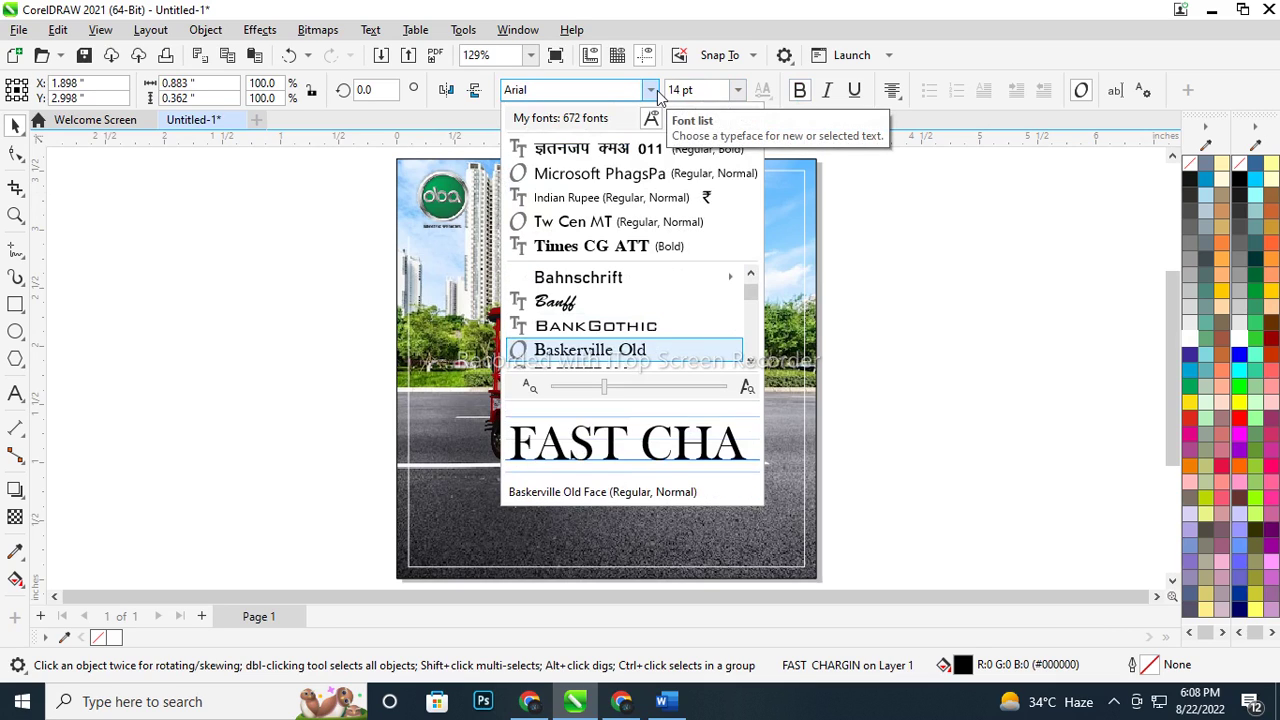
{"action": "key", "text": "Up"}
{"action": "key", "text": "Down"}
{"action": "key", "text": "Down"}
{"action": "key", "text": "Down"}
{"action": "key", "text": "Down"}
{"action": "key", "text": "Up"}
{"action": "key", "text": "Up"}
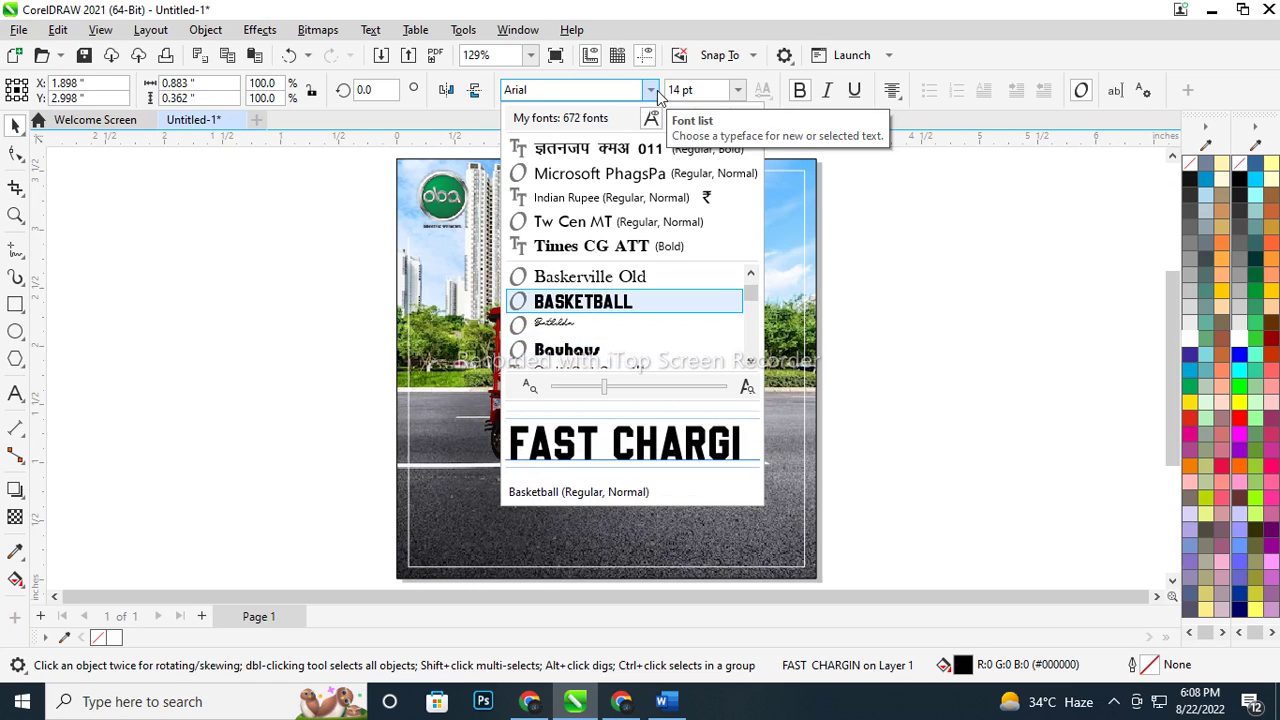
{"action": "key", "text": "Return"}
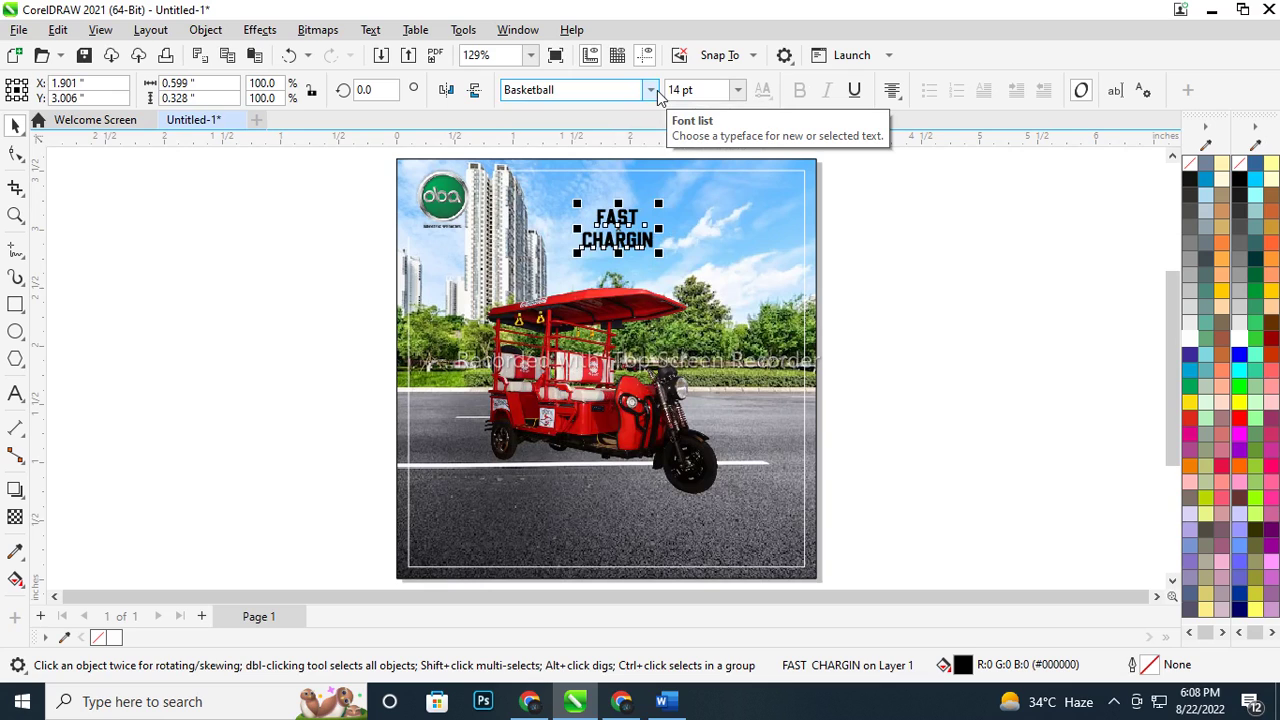
Preview the headline in further fonts down the font list
{"action": "left_click", "coordinate": [652, 91]}
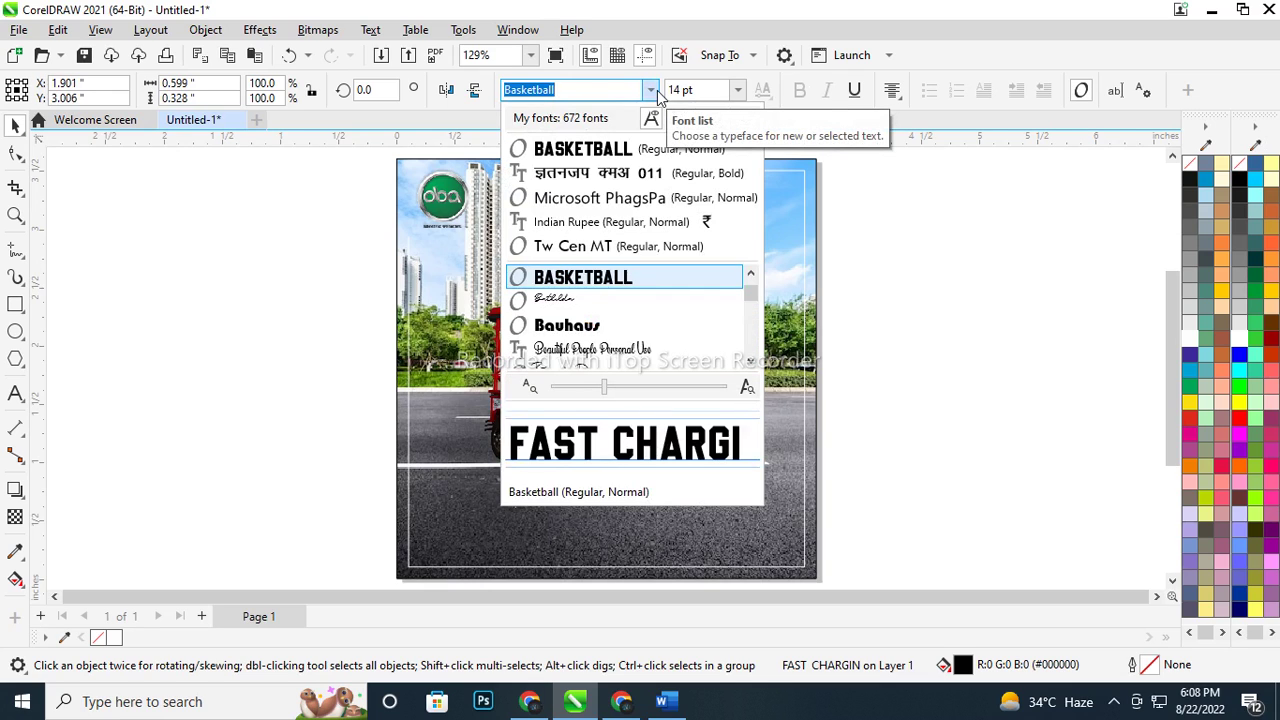
{"action": "key", "text": "Down"}
{"action": "key", "text": "Down"}
{"action": "key", "text": "Down"}
{"action": "key", "text": "Down"}
{"action": "key", "text": "Down"}
{"action": "key", "text": "Down"}
{"action": "key", "text": "Down"}
{"action": "key", "text": "Down"}
{"action": "key", "text": "Down"}
{"action": "key", "text": "Down"}
{"action": "key", "text": "Down"}
{"action": "key", "text": "Down"}
{"action": "key", "text": "Down"}
{"action": "key", "text": "Down"}
{"action": "key", "text": "Down"}
{"action": "key", "text": "Down"}
{"action": "key", "text": "Down"}
{"action": "key", "text": "Down"}
{"action": "key", "text": "Down"}
{"action": "key", "text": "Down"}
{"action": "key", "text": "Down"}
{"action": "key", "text": "Down"}
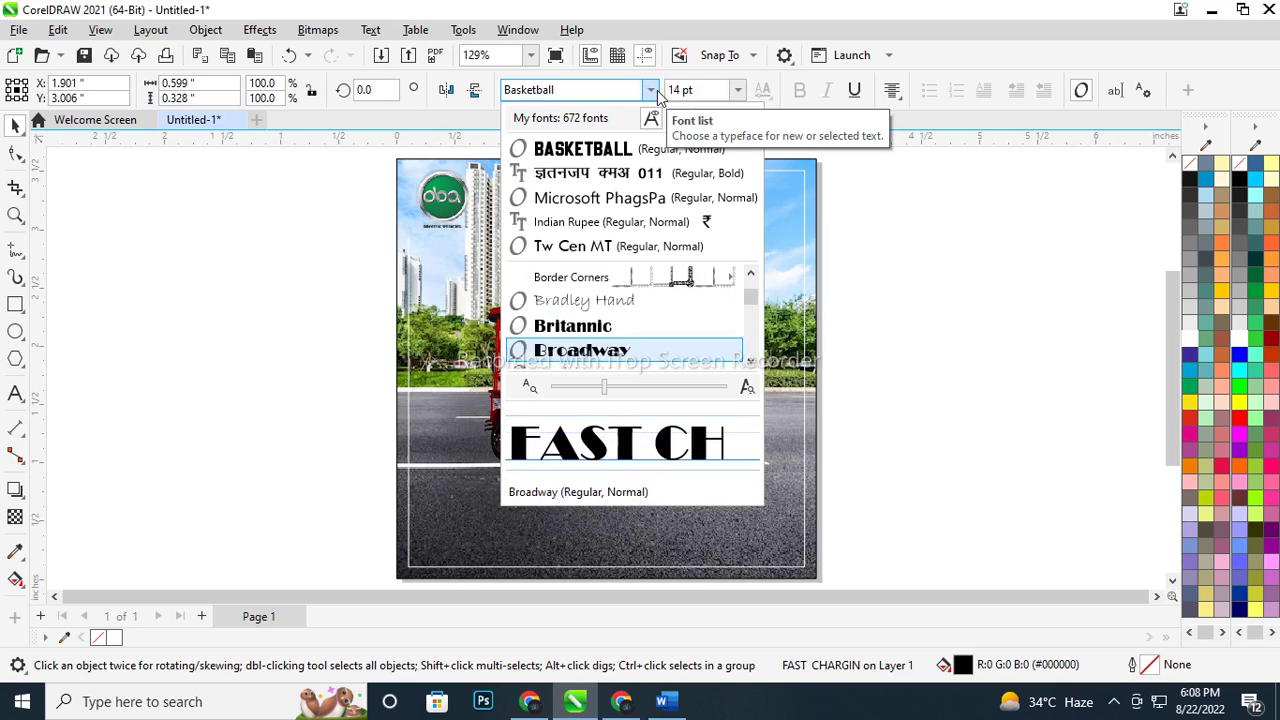
{"action": "key", "text": "Up"}
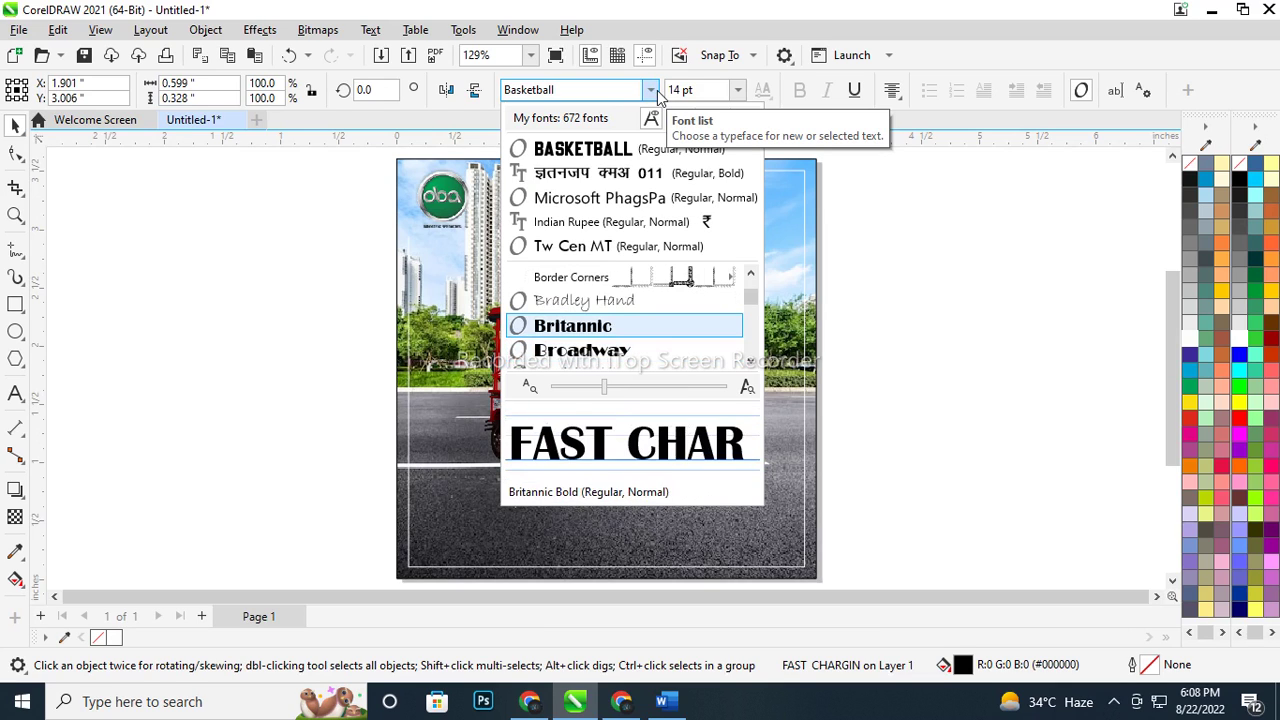
{"action": "key", "text": "Down"}
{"action": "key", "text": "Down"}
{"action": "key", "text": "Down"}
{"action": "key", "text": "Down"}
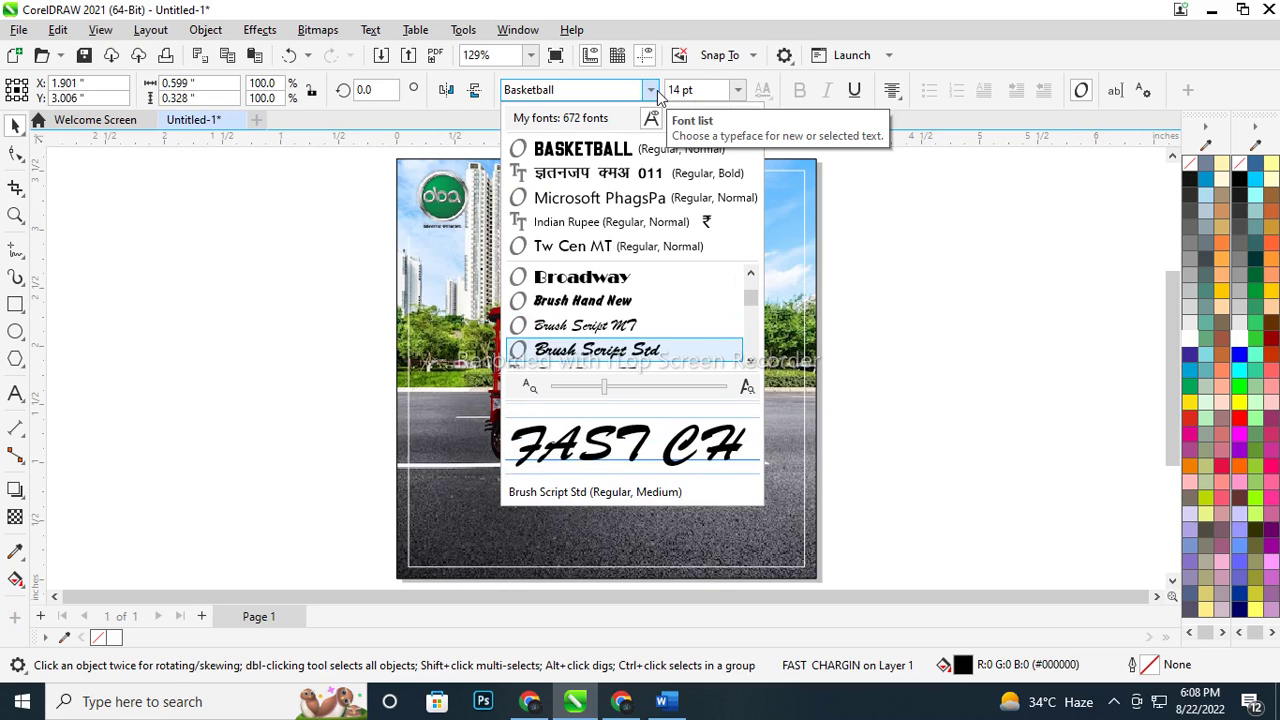
{"action": "key", "text": "Down"}
{"action": "key", "text": "Down"}
{"action": "key", "text": "Down"}
{"action": "key", "text": "Up"}
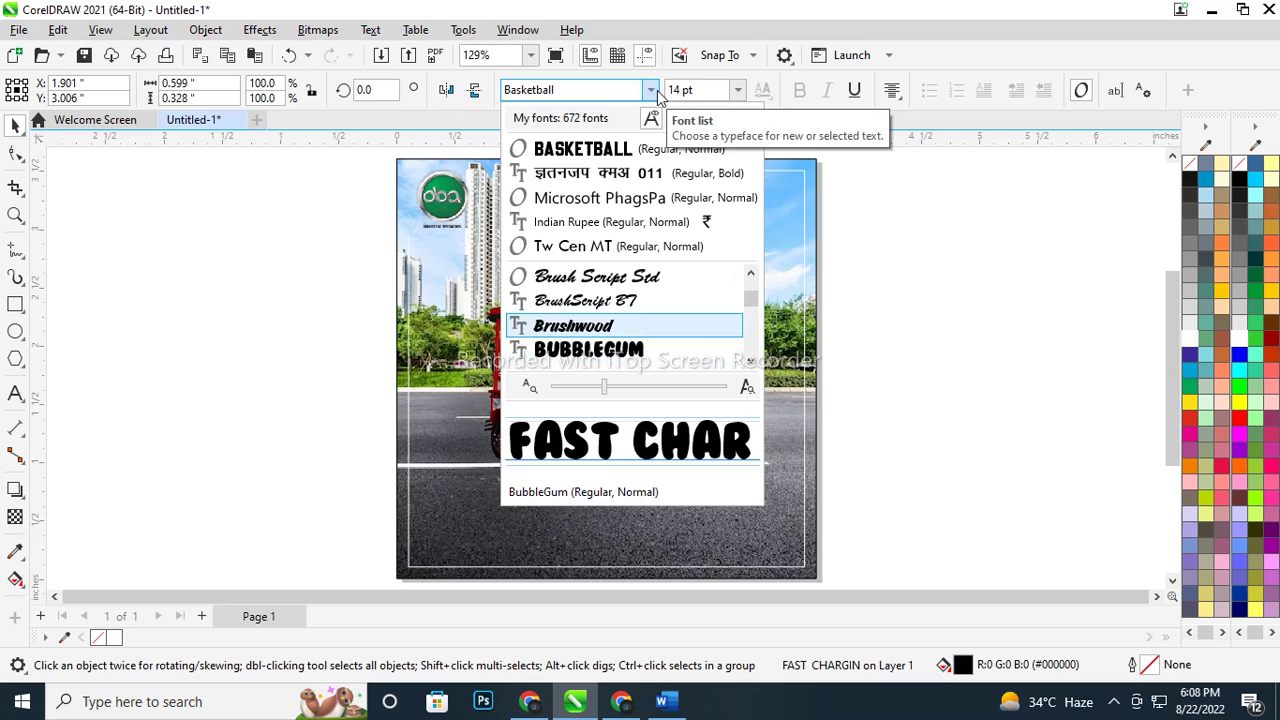
{"action": "key", "text": "Down"}
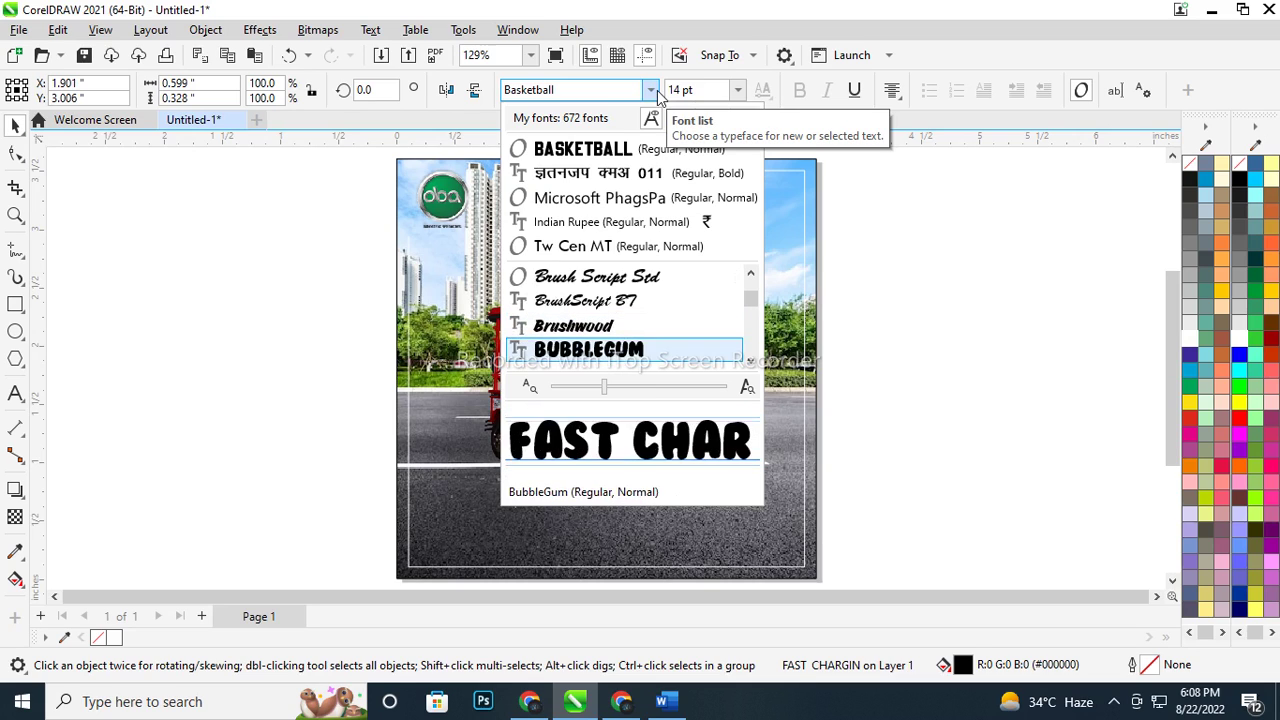
{"action": "key", "text": "Down"}
{"action": "key", "text": "Down"}
{"action": "key", "text": "Down"}
{"action": "key", "text": "Down"}
{"action": "key", "text": "Down"}
{"action": "key", "text": "Down"}
{"action": "key", "text": "Down"}
{"action": "key", "text": "Down"}
{"action": "key", "text": "Up"}
{"action": "key", "text": "Down"}
{"action": "key", "text": "Down"}
{"action": "key", "text": "Down"}
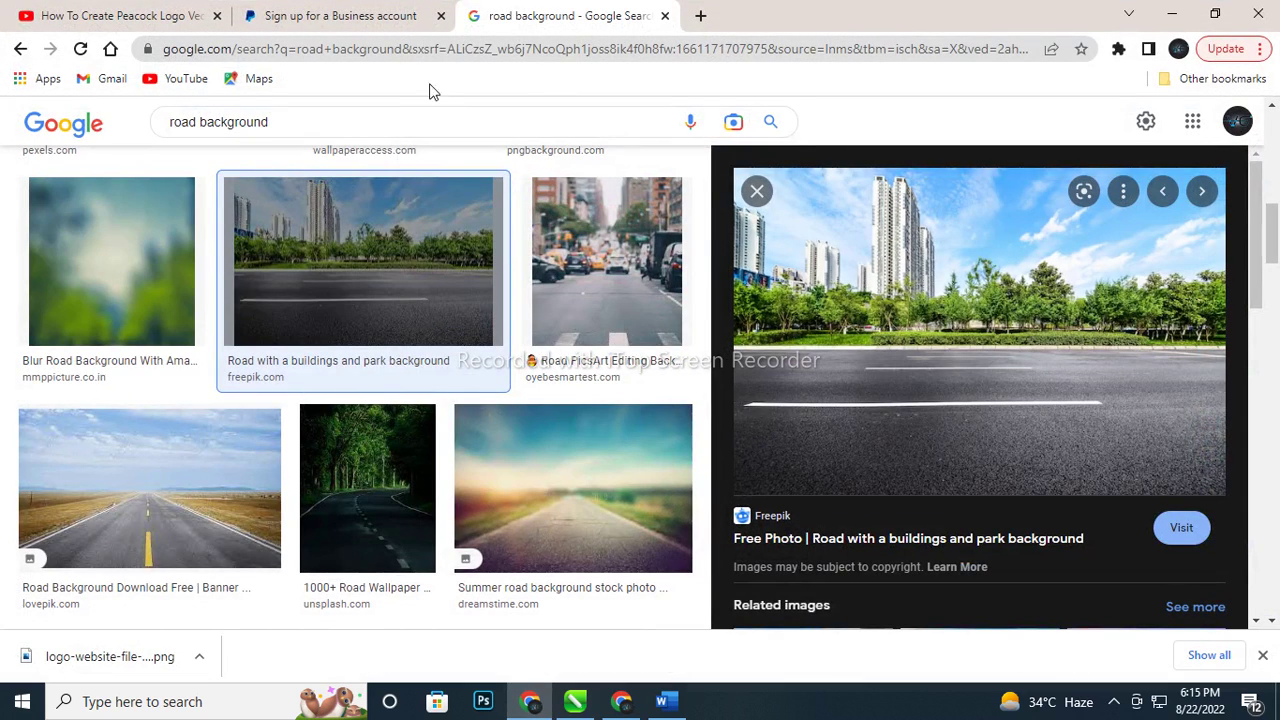
Search Google Images for GO GREEN LOGO and browse the results
{"action": "triple_click", "coordinate": [416, 114]}
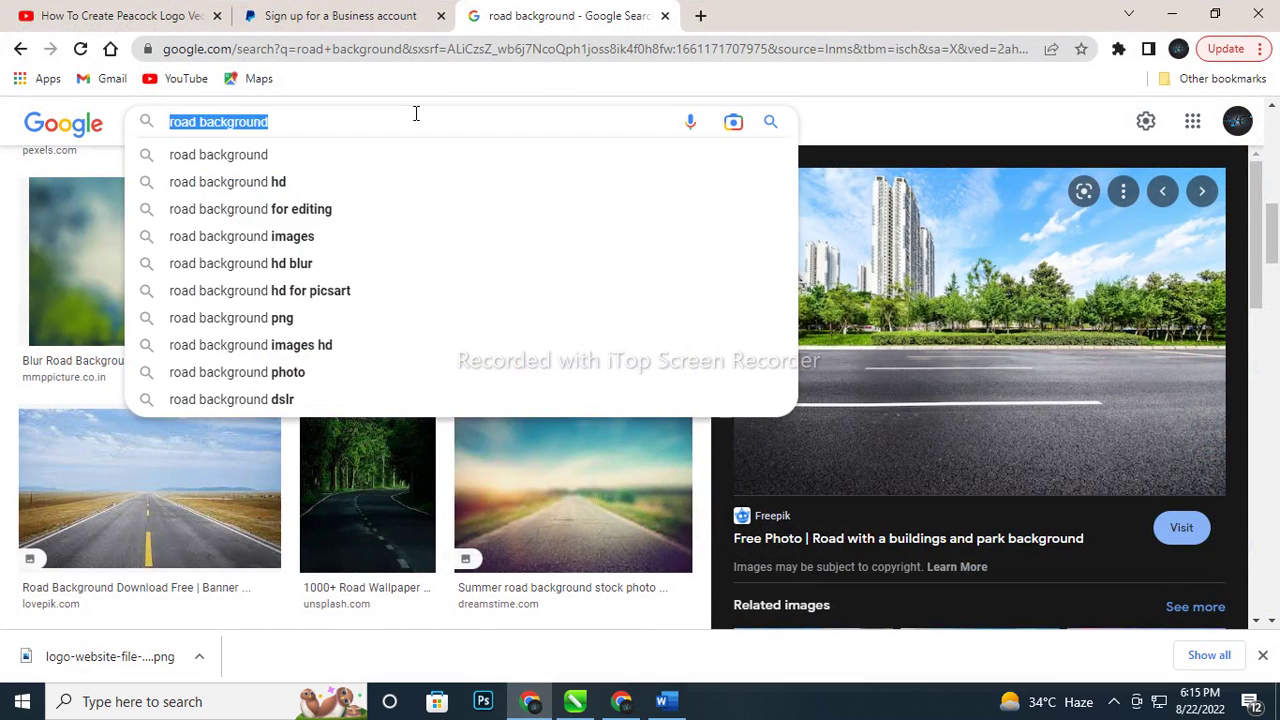
{"action": "type", "text": "GO GREEN LOGO"}
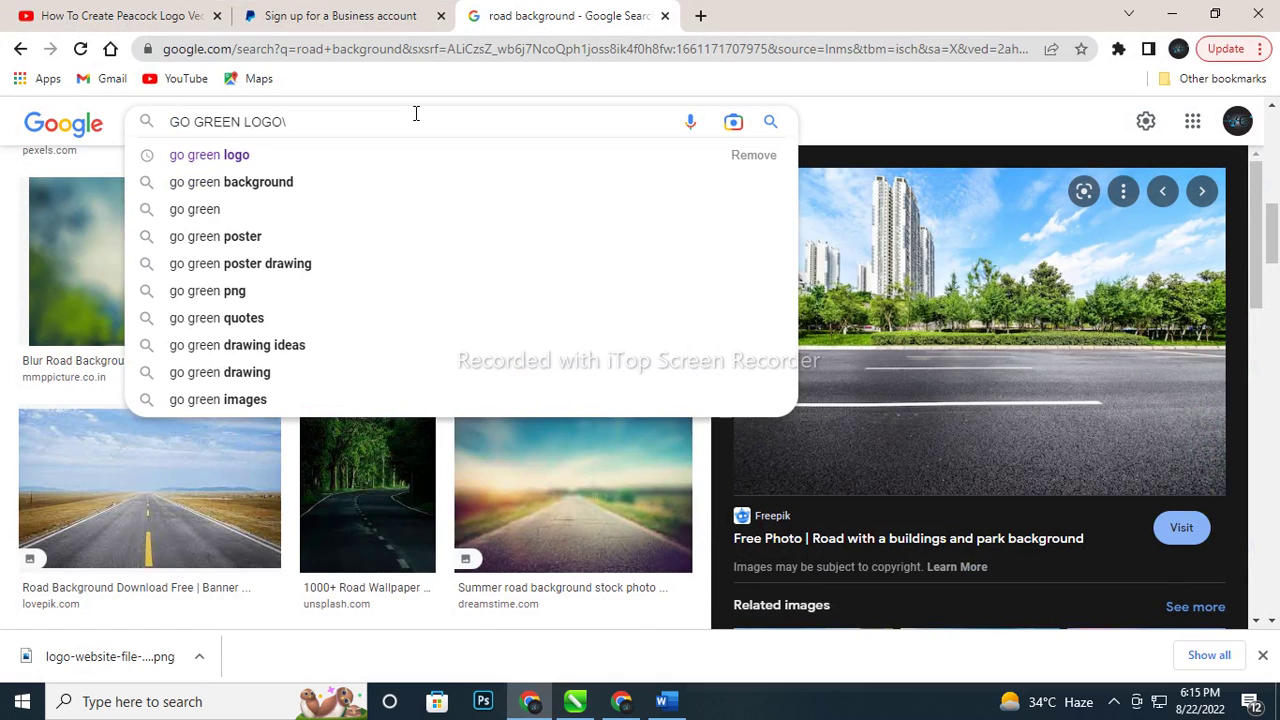
{"action": "key", "text": "Return"}
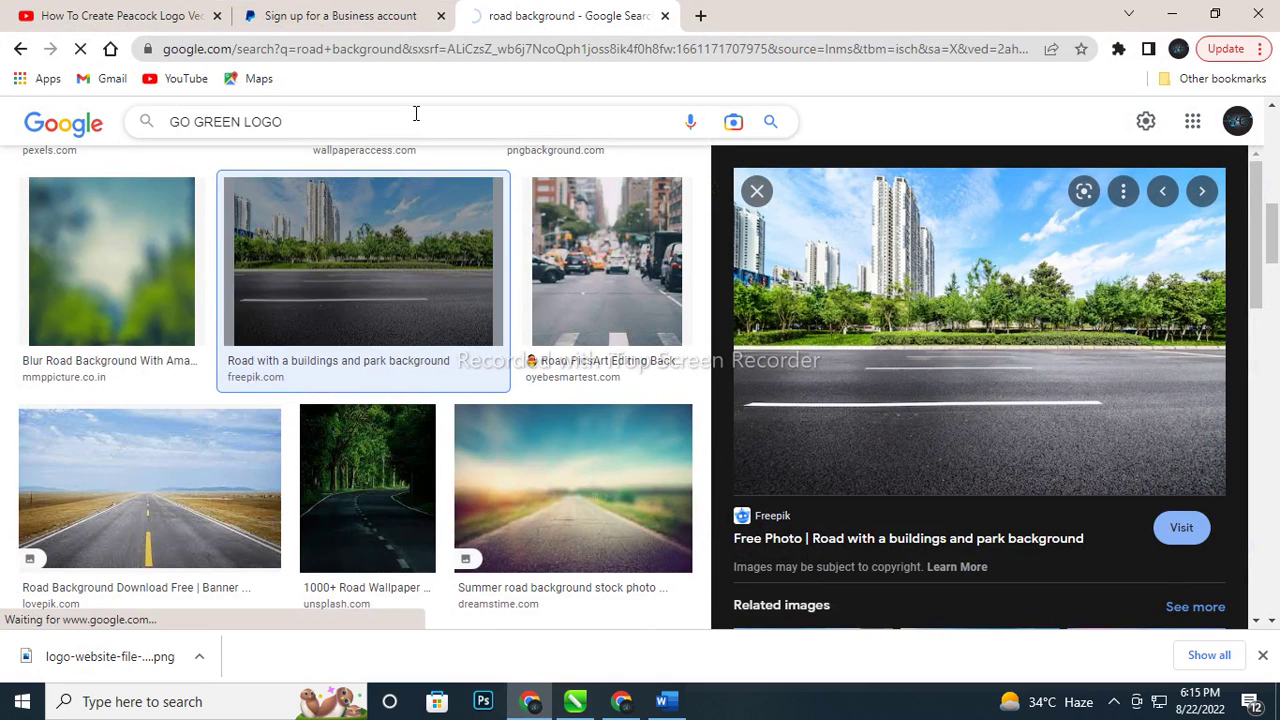
{"action": "left_click", "coordinate": [416, 114]}
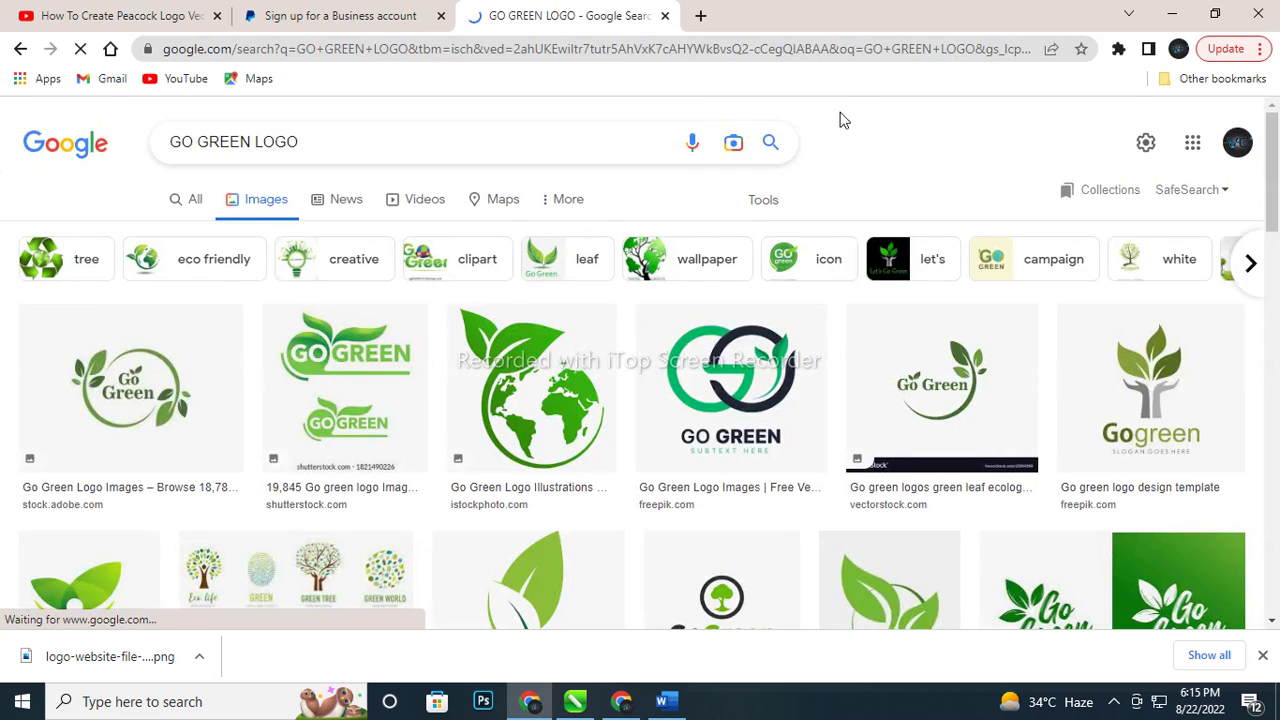
{"action": "scroll", "coordinate": [400, 370], "scroll_direction": "down", "scroll_amount": 3}
{"action": "scroll", "coordinate": [1035, 343], "scroll_direction": "down", "scroll_amount": 2}
{"action": "scroll", "coordinate": [990, 345], "scroll_direction": "down", "scroll_amount": 1}
{"action": "scroll", "coordinate": [968, 333], "scroll_direction": "down", "scroll_amount": 1}
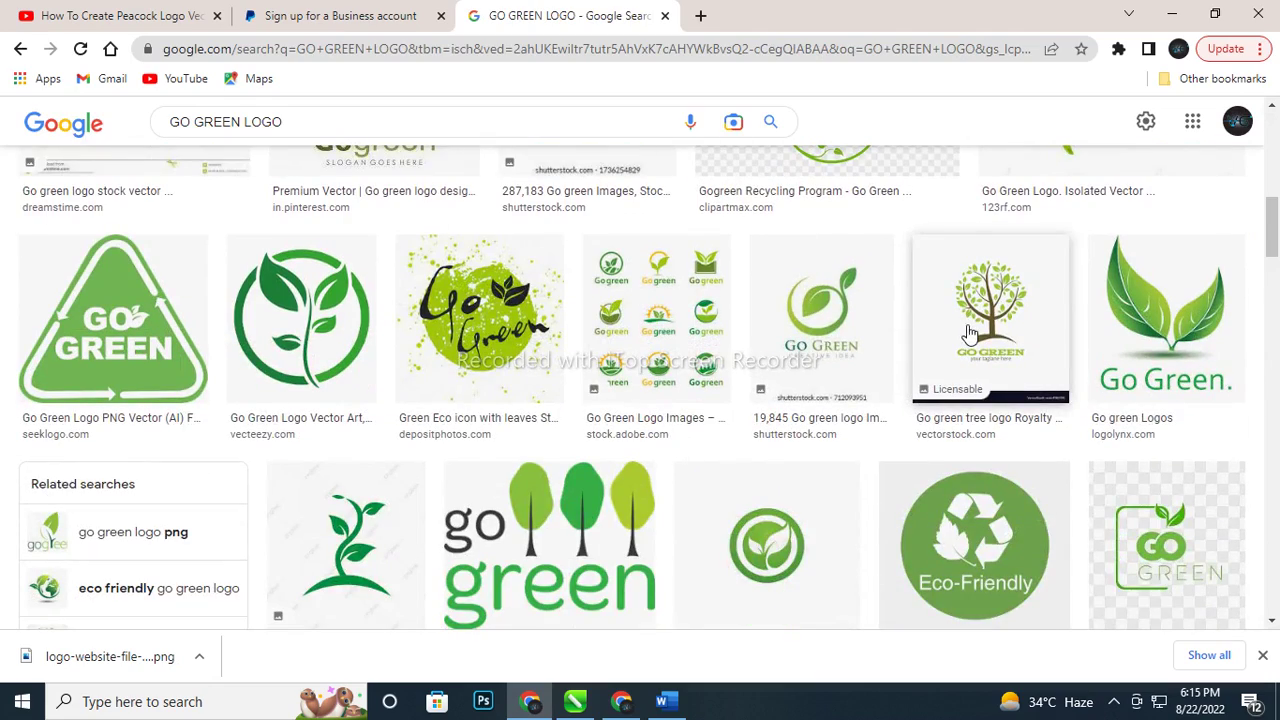
{"action": "scroll", "coordinate": [568, 318], "scroll_direction": "down", "scroll_amount": 1}
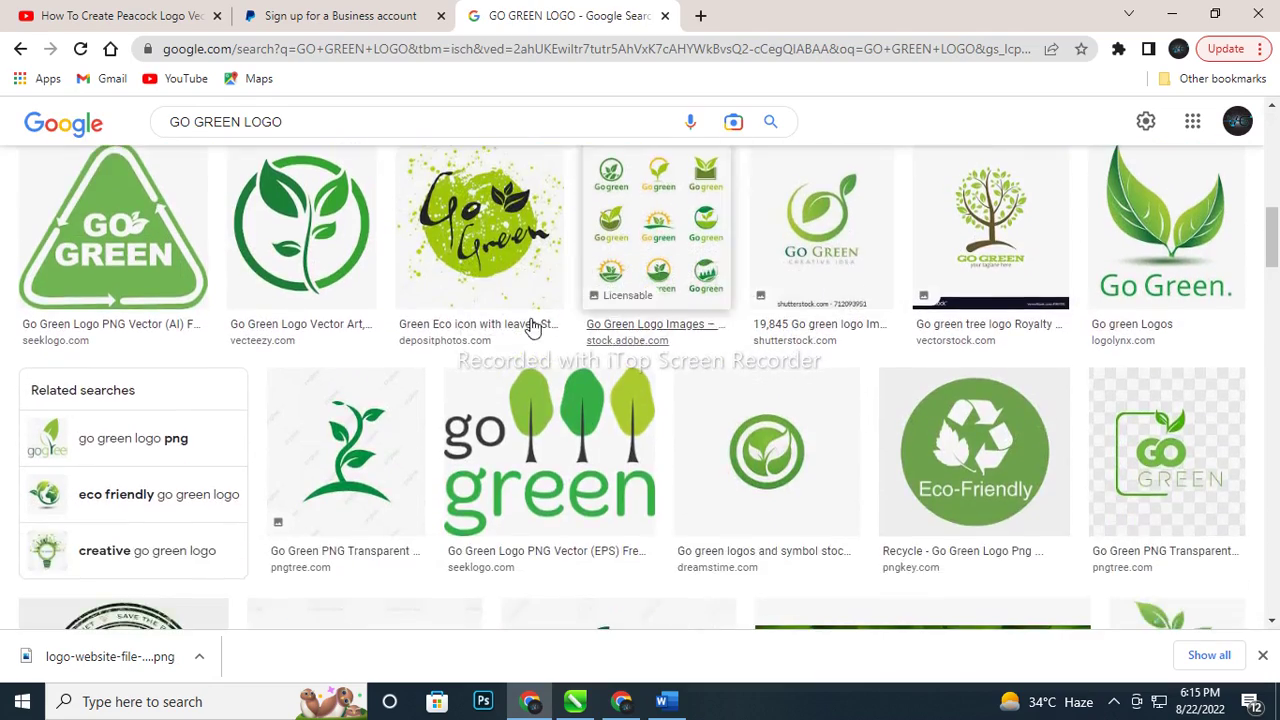
{"action": "scroll", "coordinate": [306, 374], "scroll_direction": "up", "scroll_amount": 5}
{"action": "scroll", "coordinate": [330, 365], "scroll_direction": "up", "scroll_amount": 2}
{"action": "scroll", "coordinate": [350, 358], "scroll_direction": "up", "scroll_amount": 2}
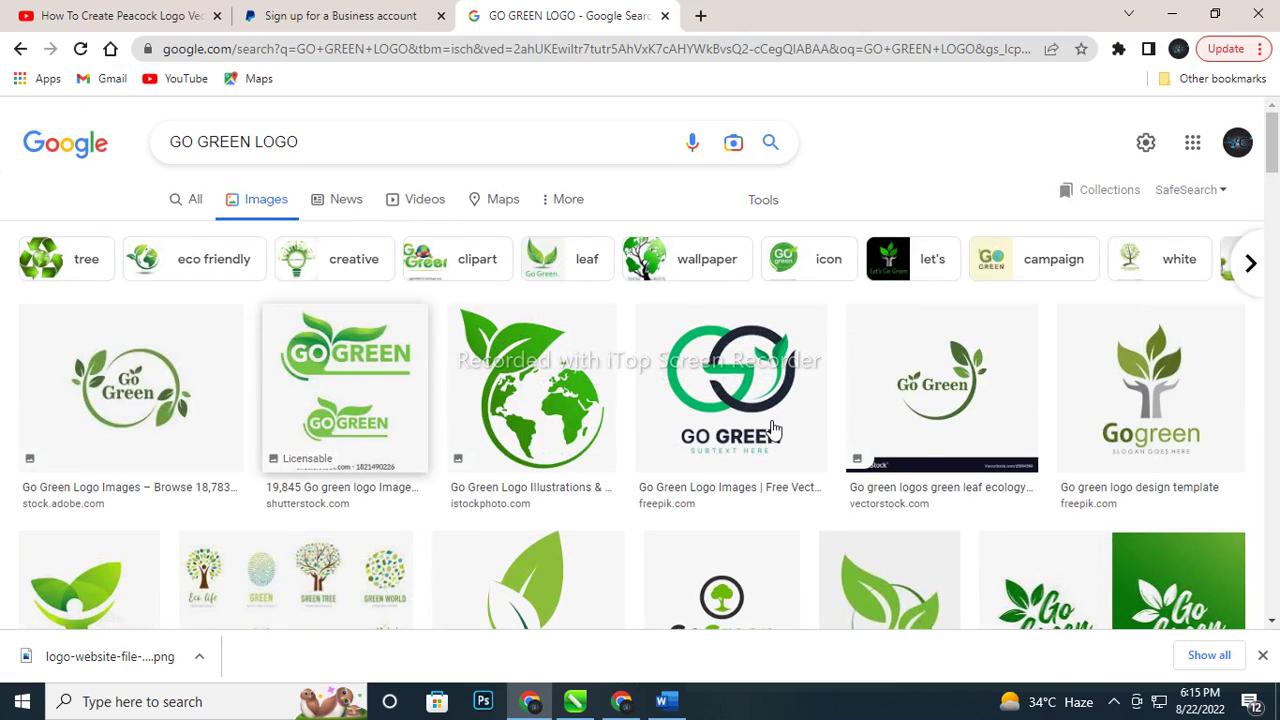
Copy the vectorstock Go Green logo image and minimize the browser
{"action": "left_click", "coordinate": [980, 407]}
{"action": "right_click", "coordinate": [1010, 252]}
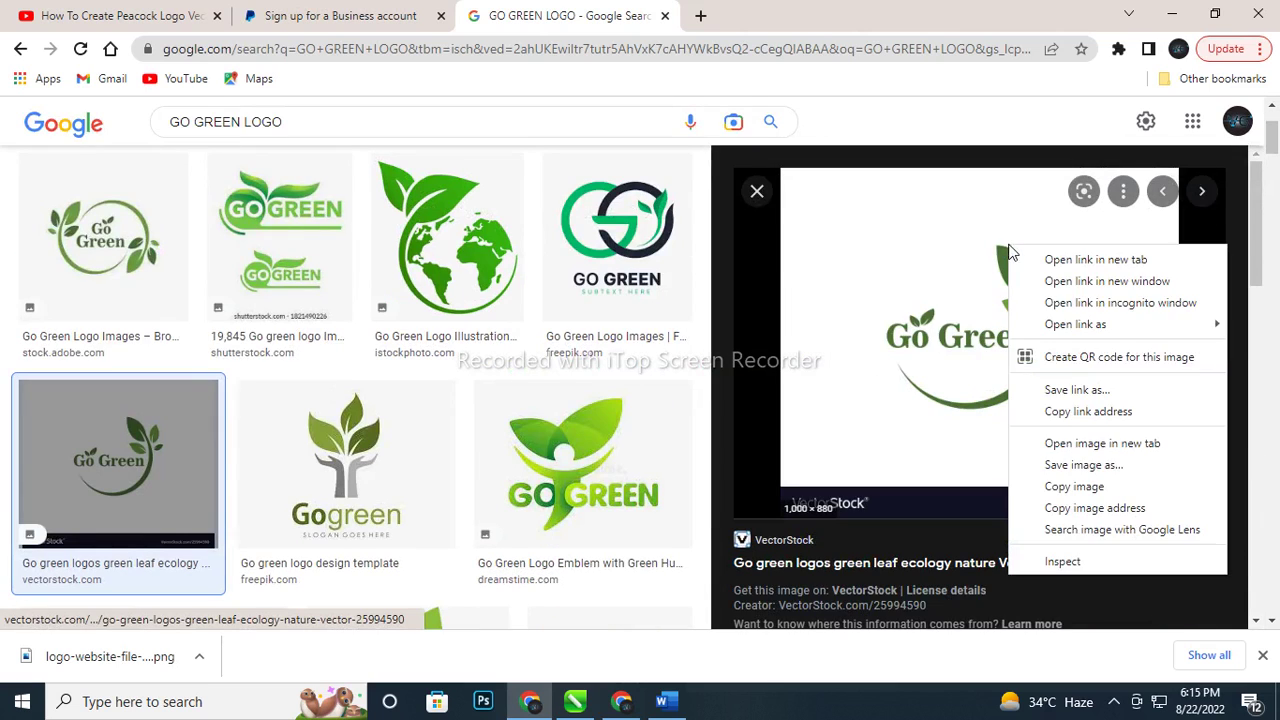
{"action": "left_click", "coordinate": [1060, 486]}
{"action": "left_click", "coordinate": [1172, 14]}
{"action": "scroll", "coordinate": [662, 330], "scroll_direction": "down", "scroll_amount": 2}
Paste the Go Green image into CorelDRAW and shrink it to about 8%
{"action": "key", "text": "ctrl+v"}
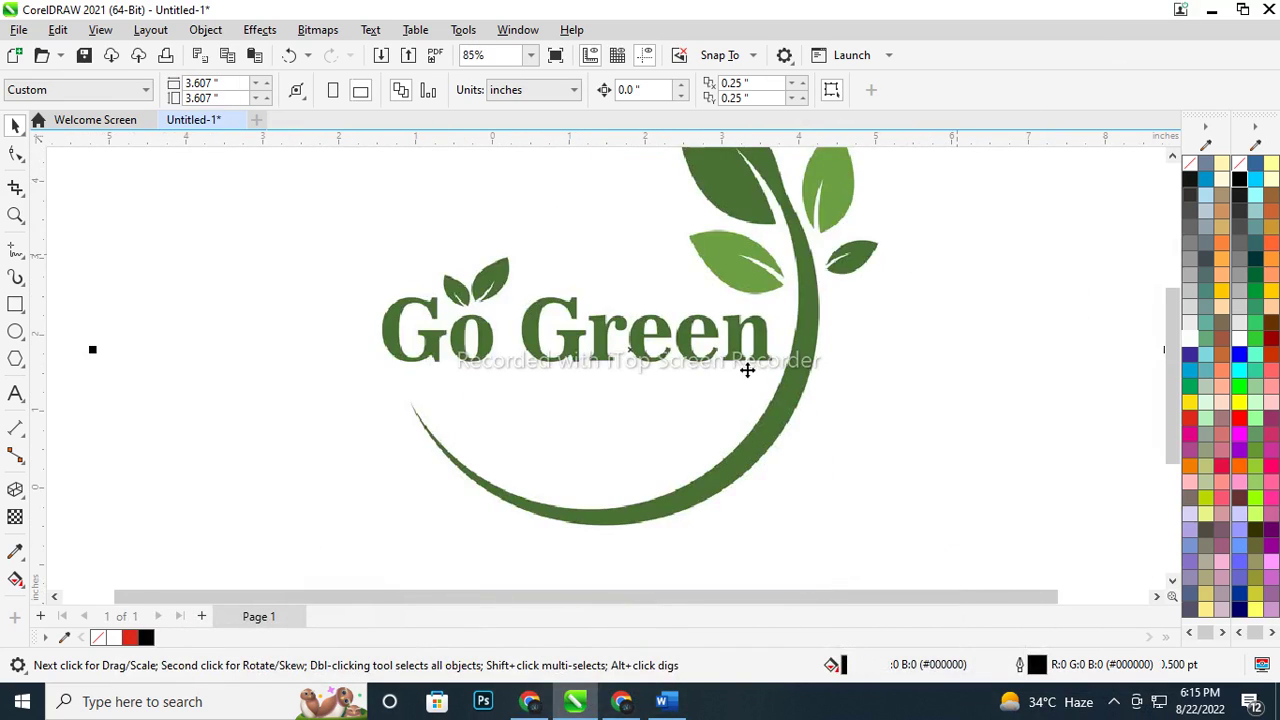
{"action": "scroll", "coordinate": [890, 535], "scroll_direction": "down", "scroll_amount": 3}
{"action": "mouse_move", "coordinate": [903, 548]}
{"action": "left_mouse_down"}
{"action": "mouse_move", "coordinate": [718, 380]}
{"action": "mouse_move", "coordinate": [765, 340]}
{"action": "left_mouse_up"}
{"action": "scroll", "coordinate": [770, 335], "scroll_direction": "up", "scroll_amount": 5}
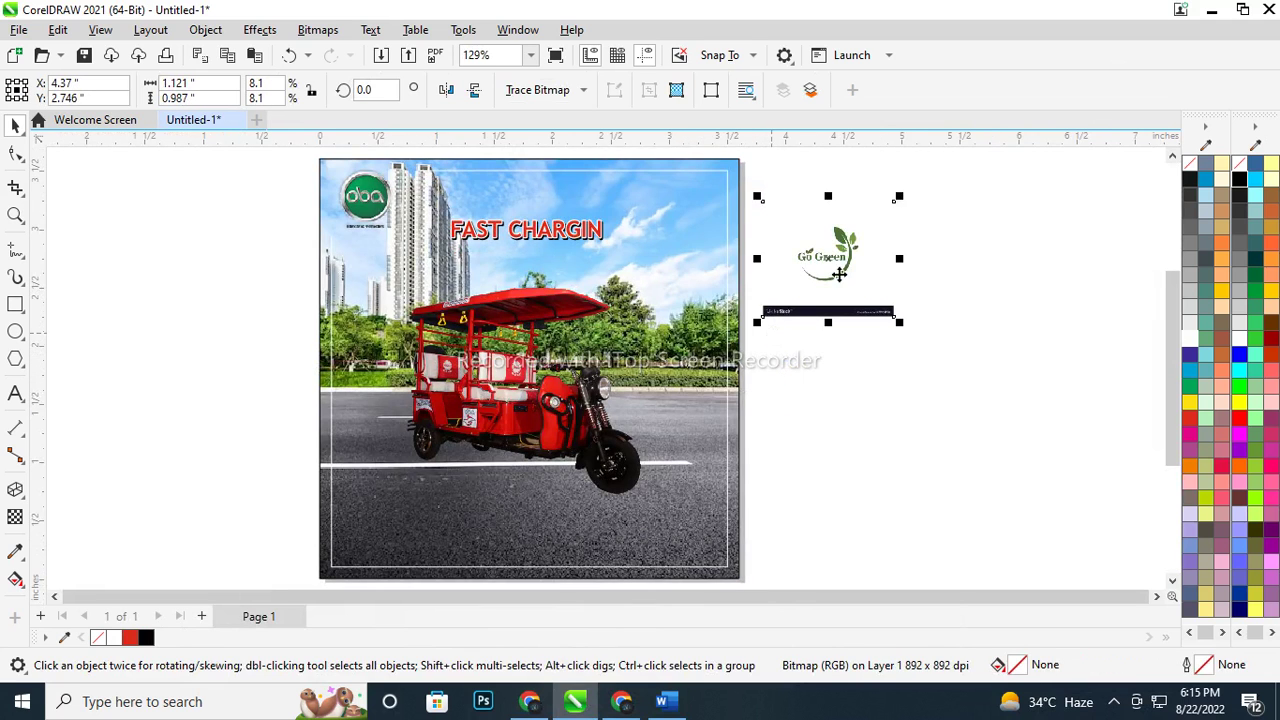
{"action": "scroll", "coordinate": [843, 227], "scroll_direction": "up", "scroll_amount": 2}
Quick Trace the Go Green bitmap and delete the original bitmap
{"action": "left_click", "coordinate": [583, 90]}
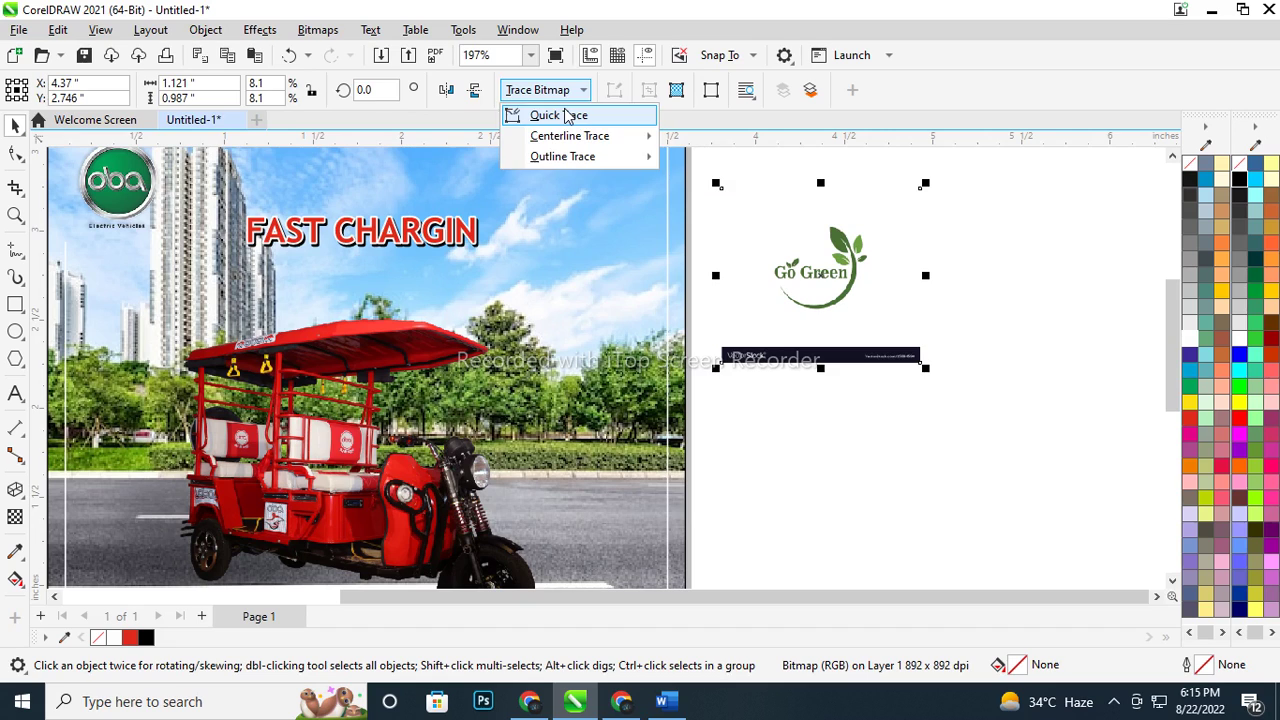
{"action": "left_click", "coordinate": [565, 114]}
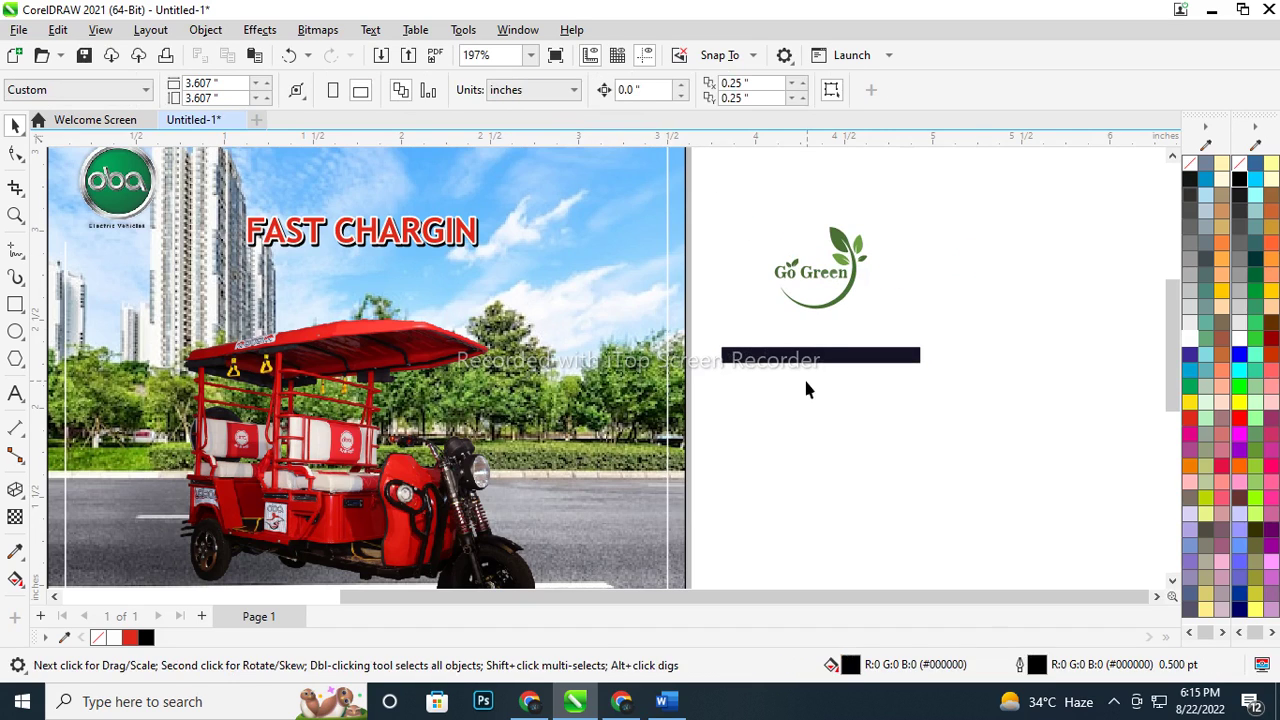
{"action": "mouse_move", "coordinate": [820, 337]}
{"action": "left_mouse_down"}
{"action": "mouse_move", "coordinate": [895, 426]}
{"action": "mouse_move", "coordinate": [910, 487]}
{"action": "left_mouse_up"}
{"action": "left_click", "coordinate": [841, 249]}
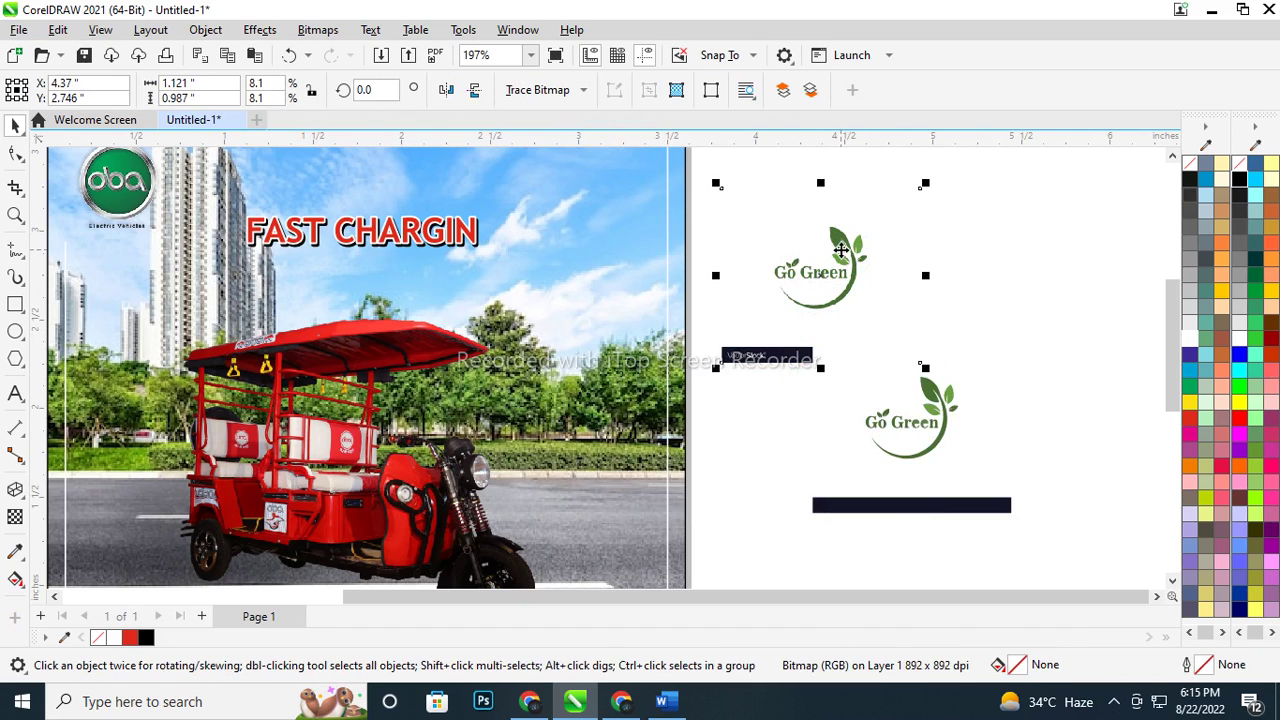
{"action": "key", "text": "Delete"}
{"action": "left_click", "coordinate": [917, 410]}
{"action": "left_click_drag", "start_coordinate": [917, 410], "coordinate": [842, 275]}
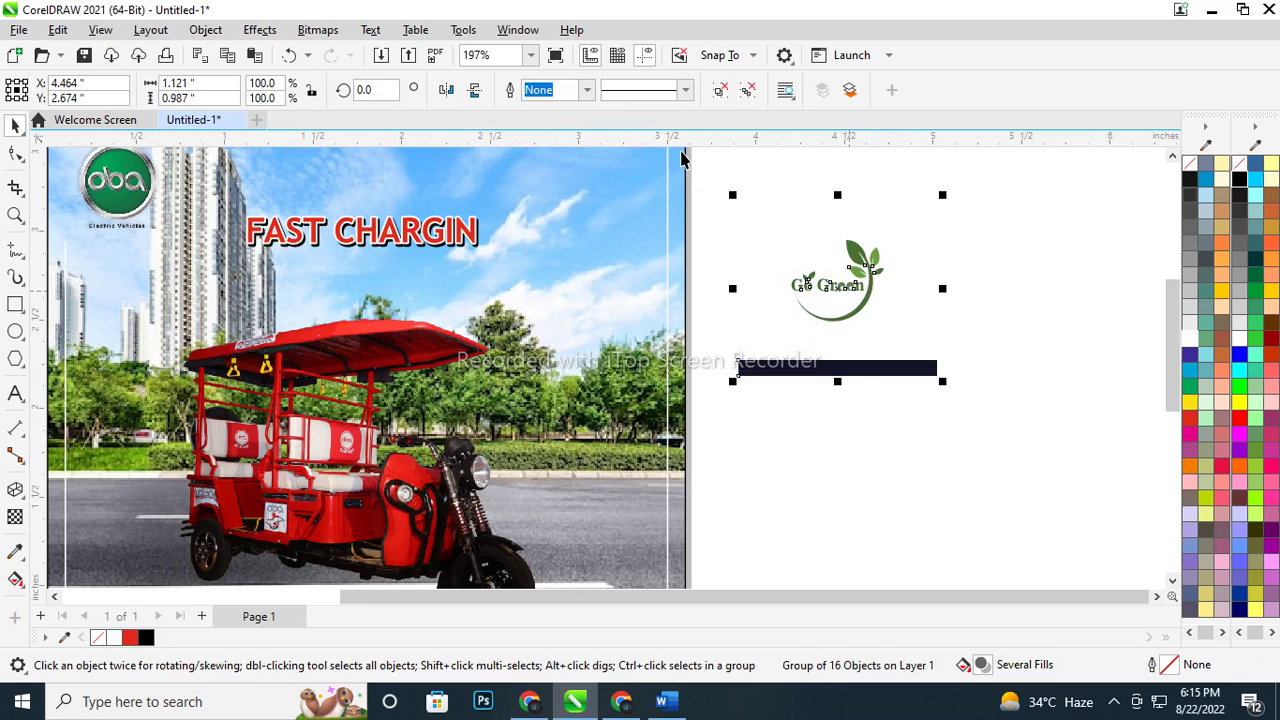
Ungroup the traced logo and delete the black bar below it
{"action": "key", "text": "ctrl+u"}
{"action": "left_click_drag", "start_coordinate": [997, 432], "coordinate": [733, 340]}
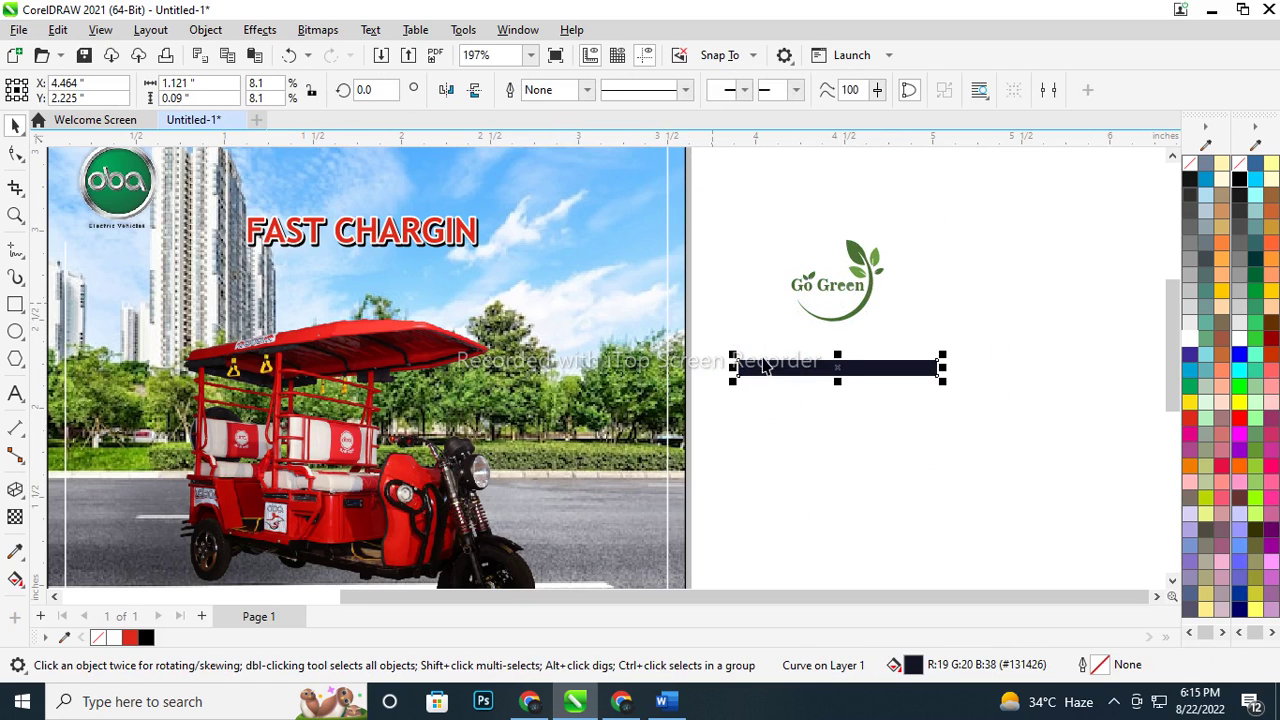
{"action": "key", "text": "Delete"}
{"action": "scroll", "coordinate": [835, 332], "scroll_direction": "up", "scroll_amount": 2}
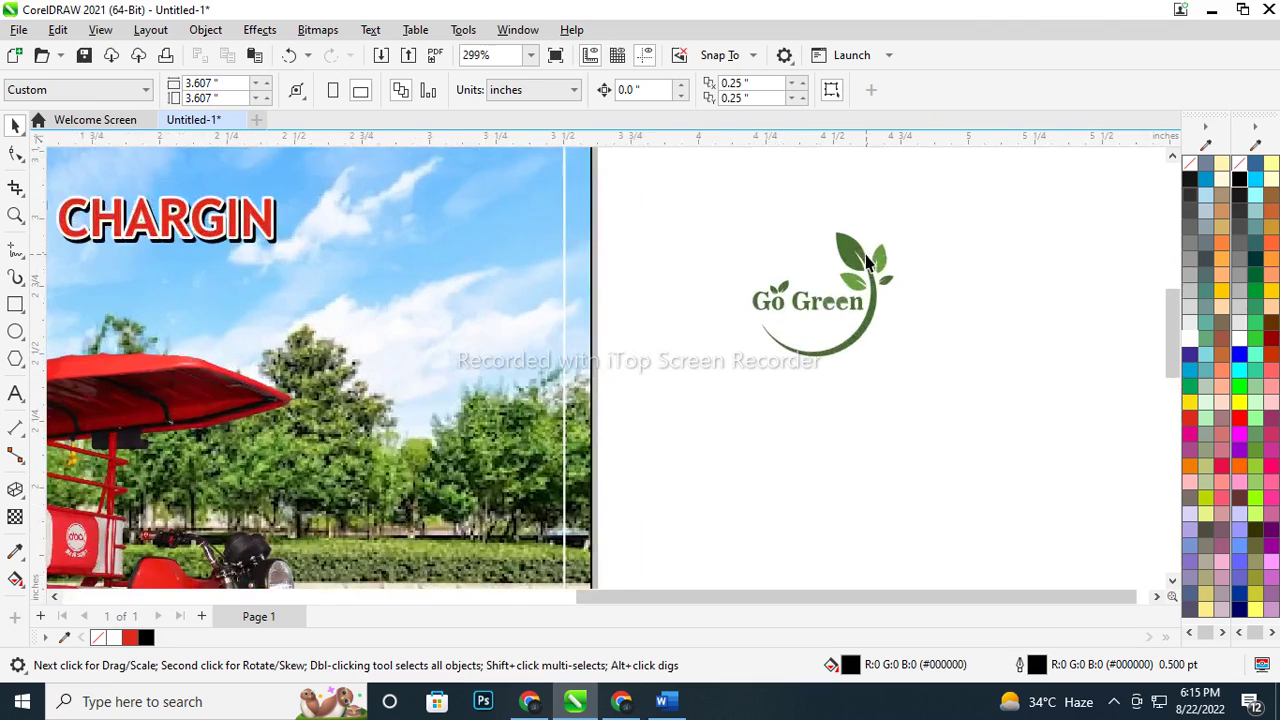
{"action": "scroll", "coordinate": [820, 294], "scroll_direction": "up", "scroll_amount": 2}
{"action": "scroll", "coordinate": [820, 294], "scroll_direction": "up", "scroll_amount": 1}
Delete all the Go Green letters, leaving only the leaves and swoosh
{"action": "key", "text": "Delete"}
{"action": "left_click", "coordinate": [700, 302]}
{"action": "key", "text": "Delete"}
{"action": "left_click", "coordinate": [768, 302]}
{"action": "key", "text": "Delete"}
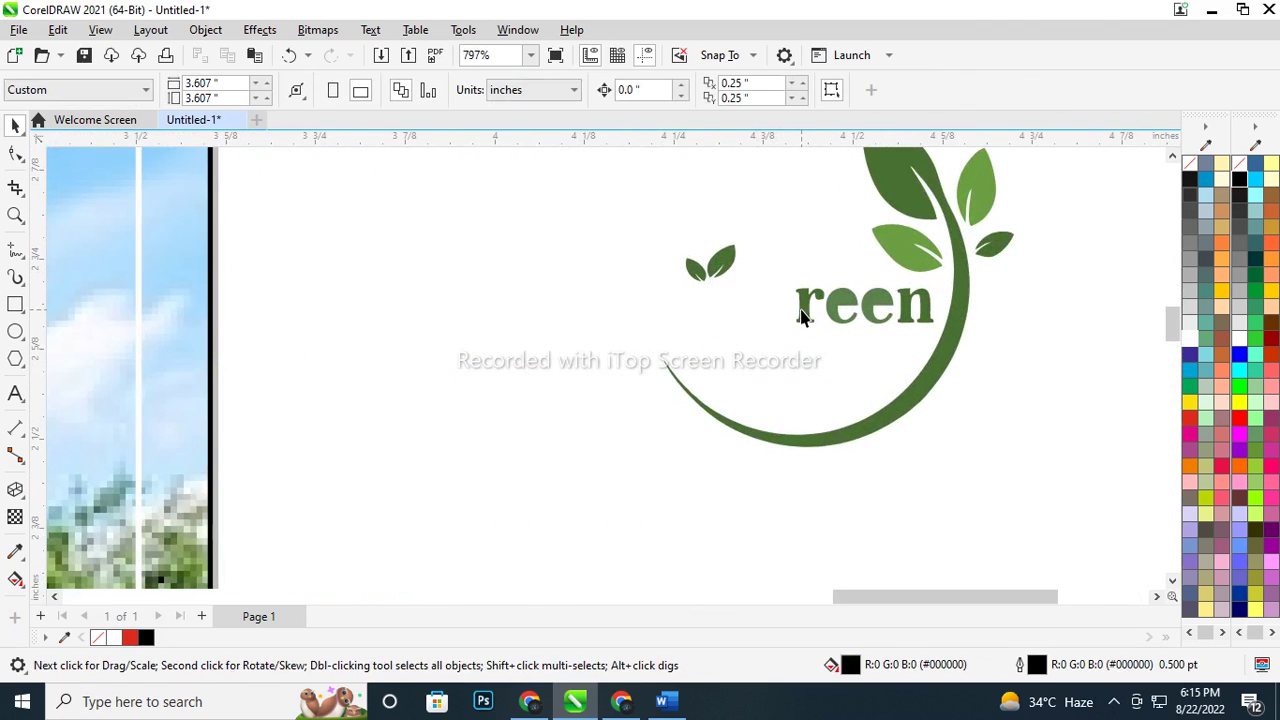
{"action": "left_click", "coordinate": [830, 314]}
{"action": "key", "text": "Delete"}
{"action": "left_click", "coordinate": [870, 310]}
{"action": "key", "text": "Delete"}
{"action": "left_click", "coordinate": [910, 305]}
{"action": "key", "text": "Delete"}
{"action": "key", "text": "F8"}
{"action": "left_click", "coordinate": [725, 389]}
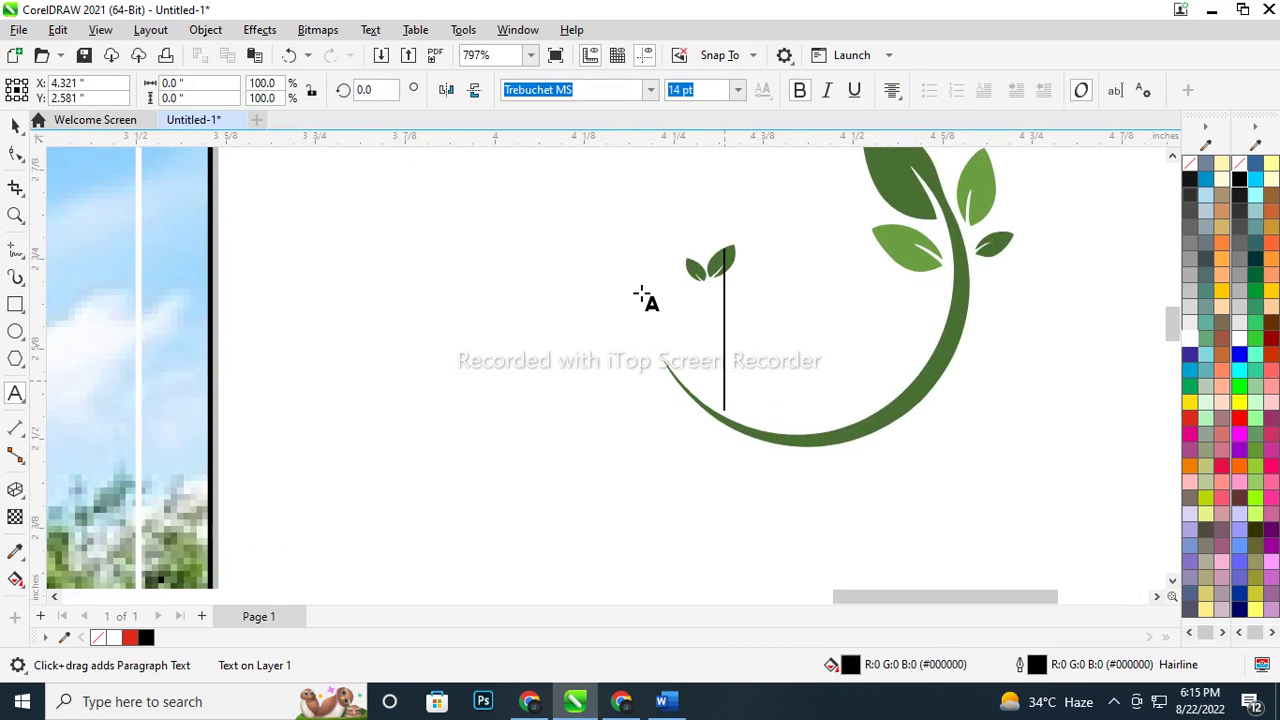
Type GO GREEN at 8 pt inside the swoosh
{"action": "left_click", "coordinate": [738, 91]}
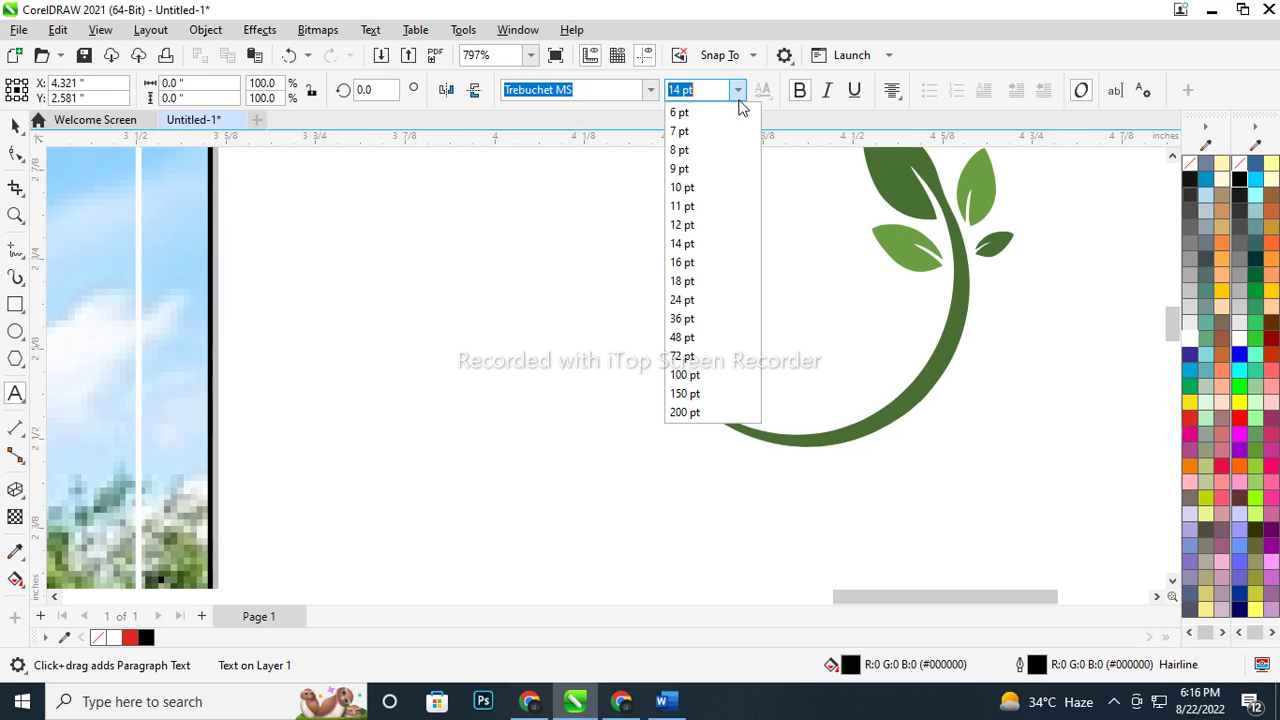
{"action": "type", "text": "8"}
{"action": "key", "text": "Return"}
{"action": "type", "text": "GO GREEN"}
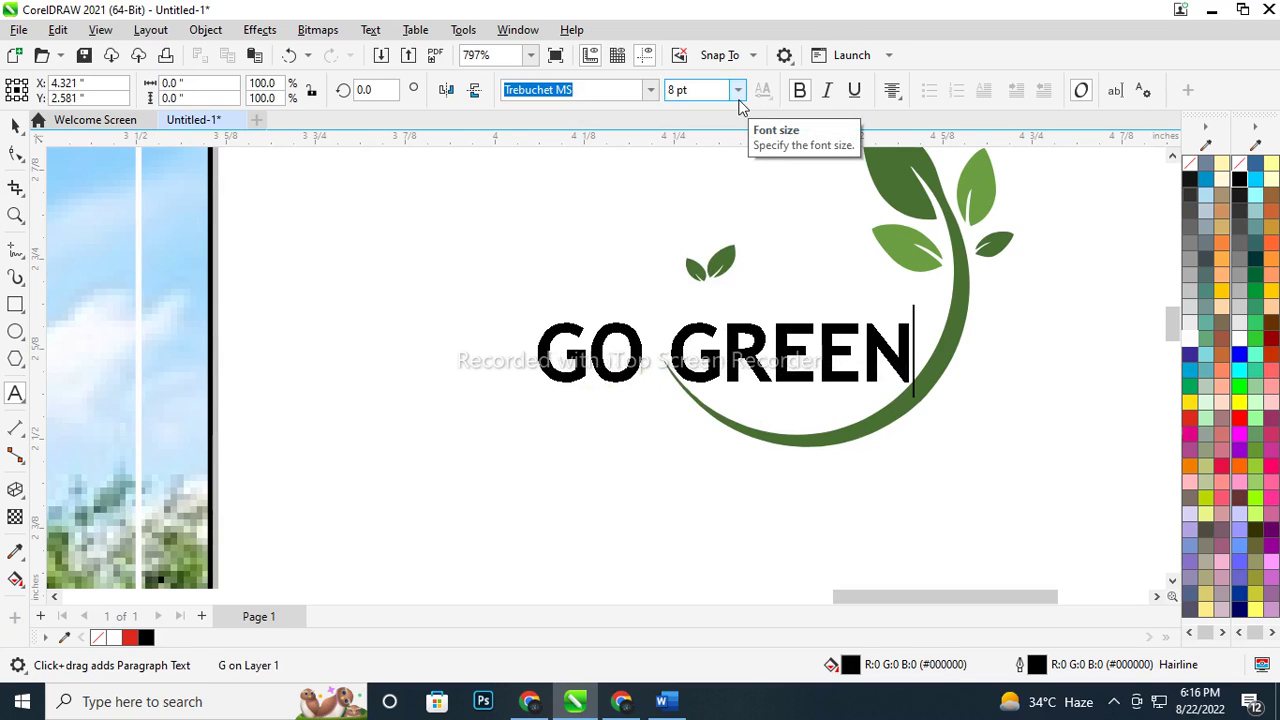
{"action": "key", "text": "ctrl+space"}
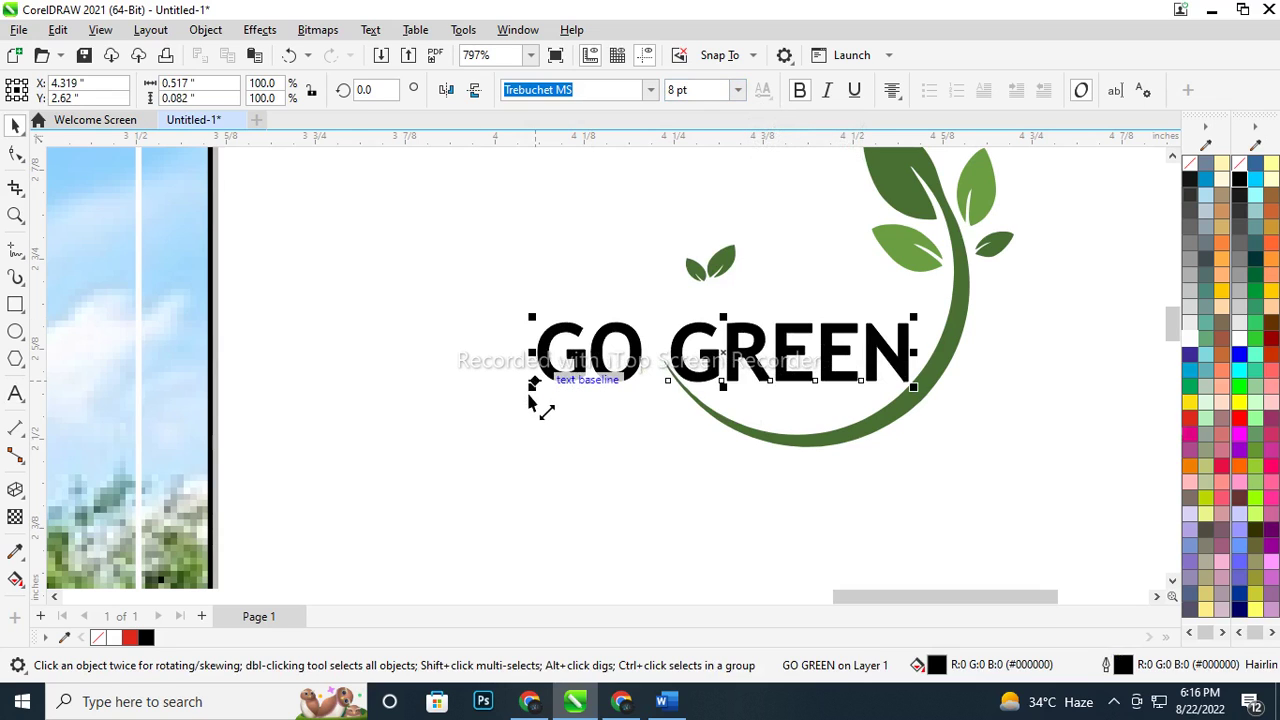
Resize and move the GO GREEN text to fit inside the swoosh
{"action": "left_click_drag", "start_coordinate": [530, 400], "coordinate": [535, 403]}
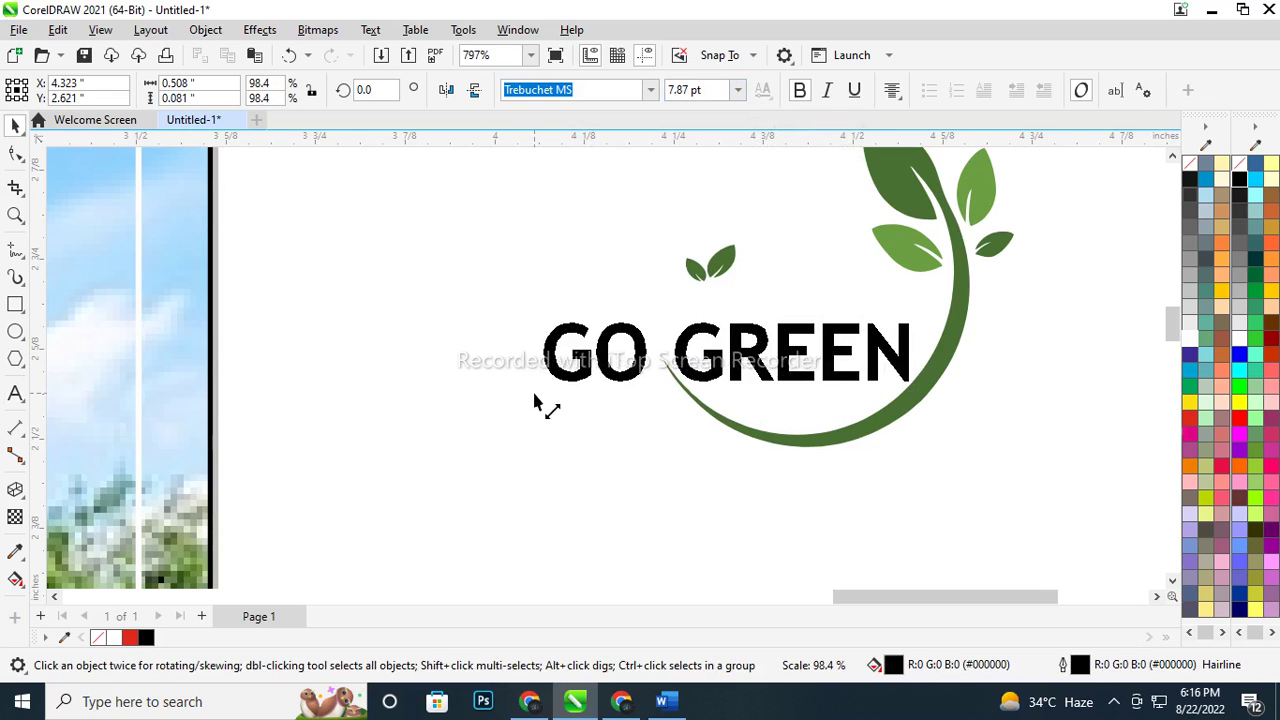
{"action": "left_click_drag", "start_coordinate": [535, 403], "coordinate": [626, 500]}
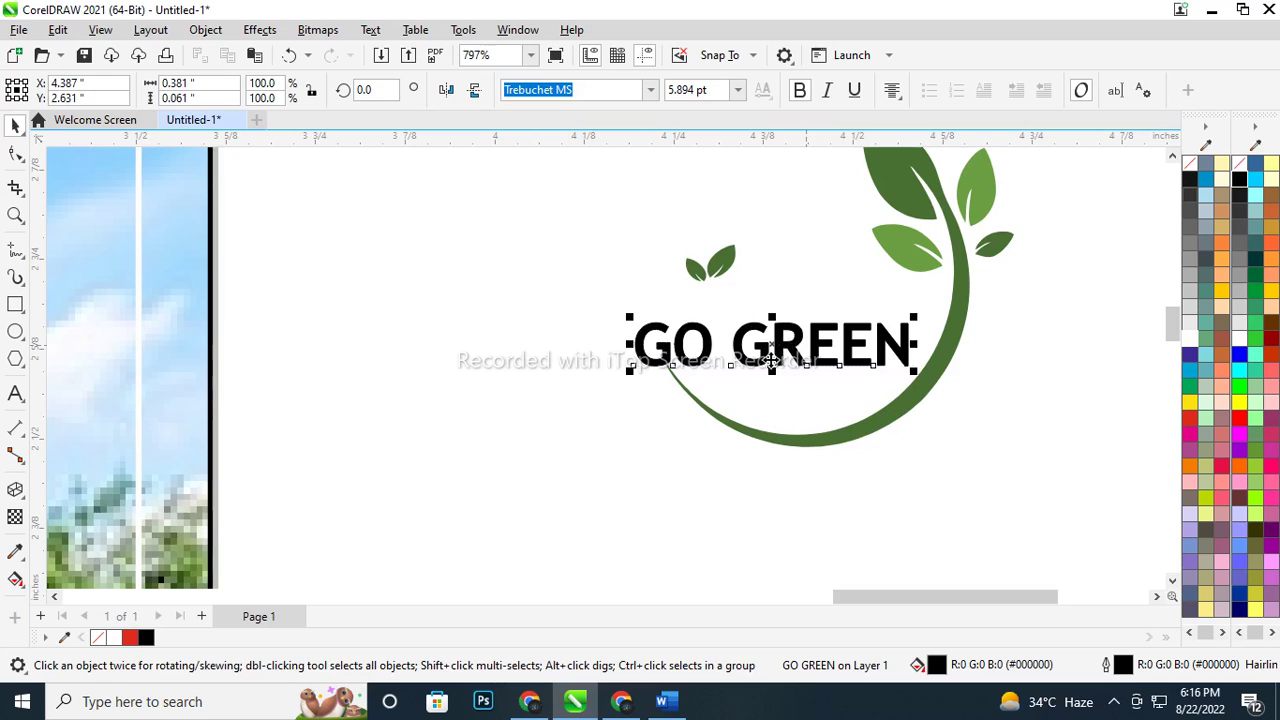
{"action": "left_click_drag", "start_coordinate": [780, 340], "coordinate": [797, 316]}
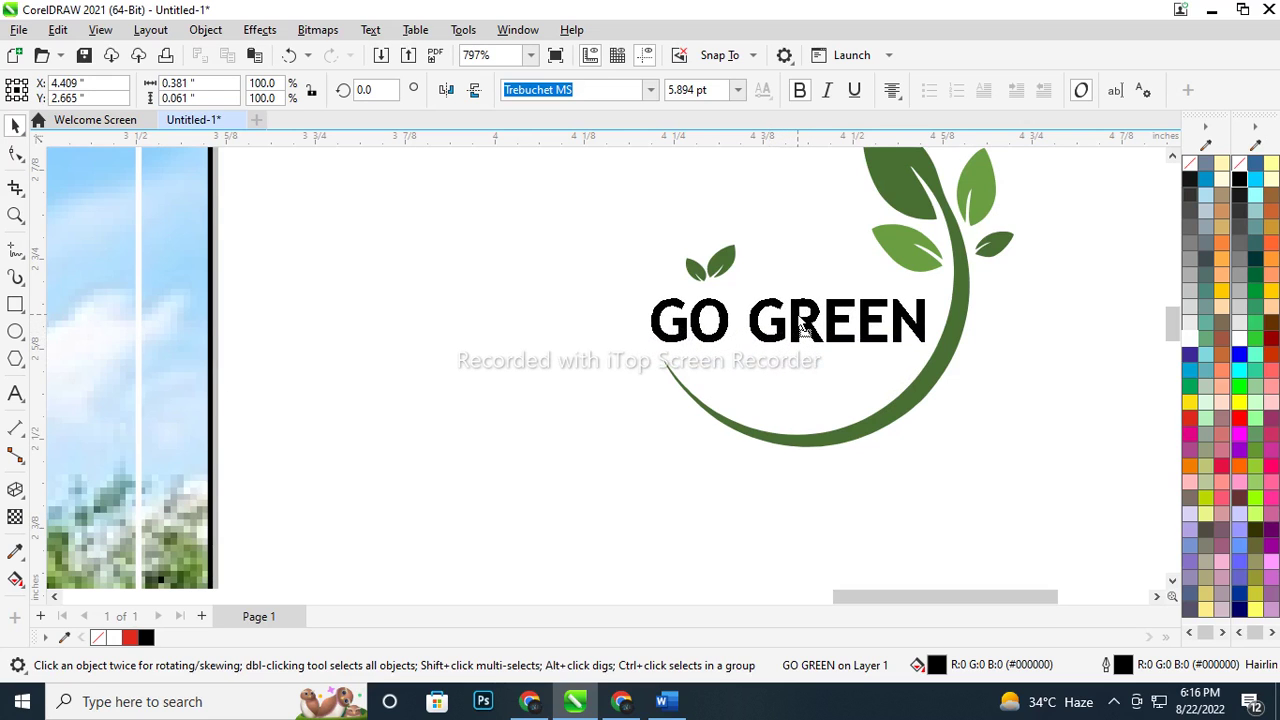
{"action": "scroll", "coordinate": [797, 316], "scroll_direction": "up", "scroll_amount": 3}
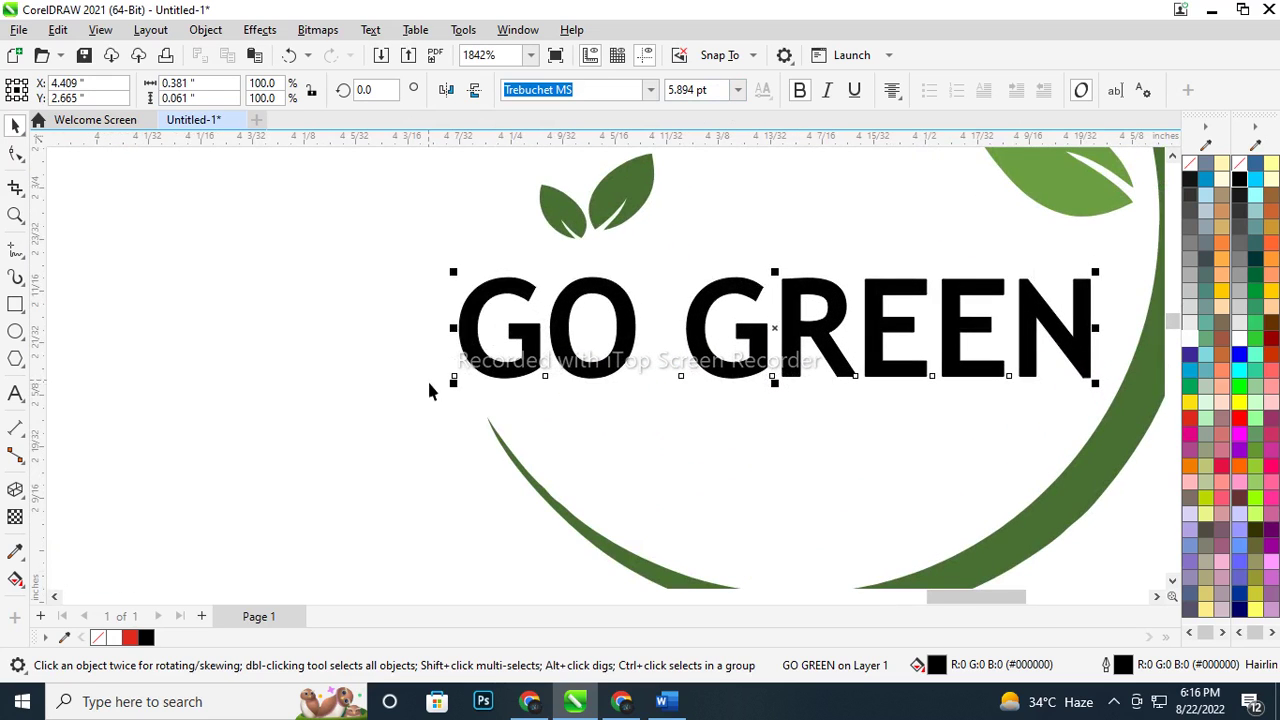
{"action": "left_click_drag", "start_coordinate": [453, 395], "coordinate": [474, 432]}
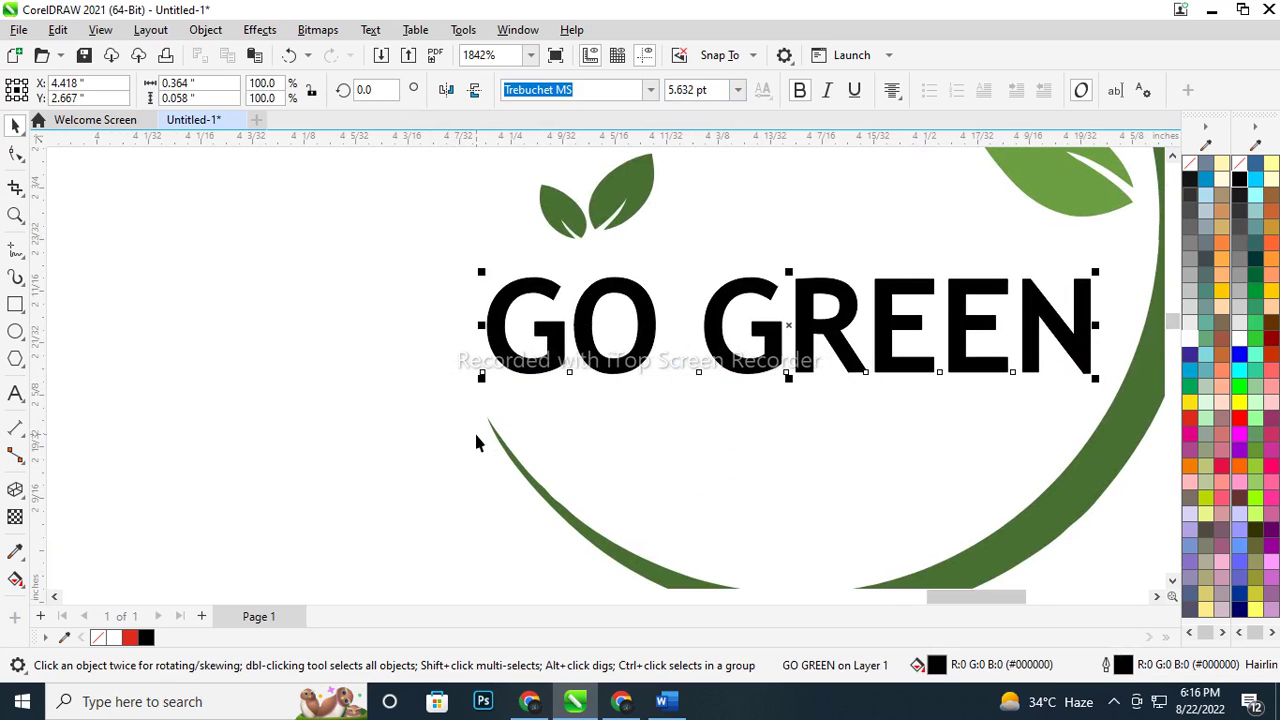
Colour GREEN with the dark leaf green and GO with the lighter leaf green
{"action": "left_click", "coordinate": [16, 548]}
{"action": "left_click", "coordinate": [632, 186]}
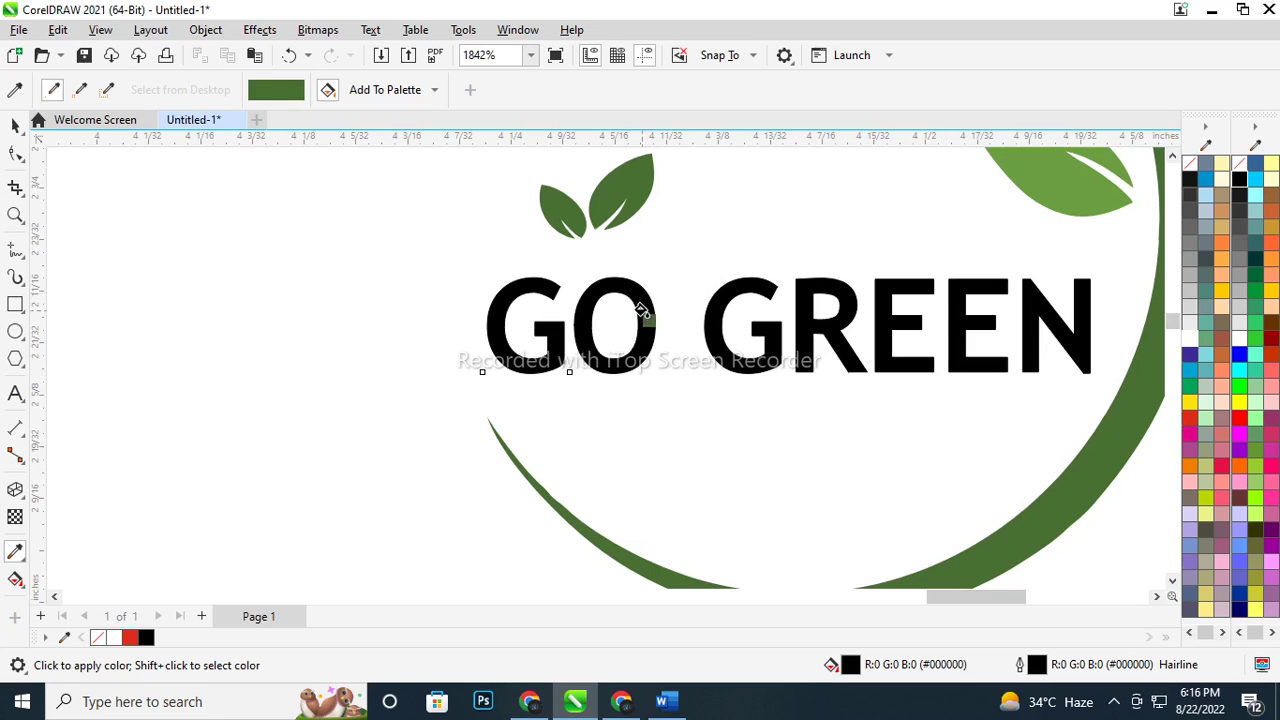
{"action": "left_click", "coordinate": [735, 290]}
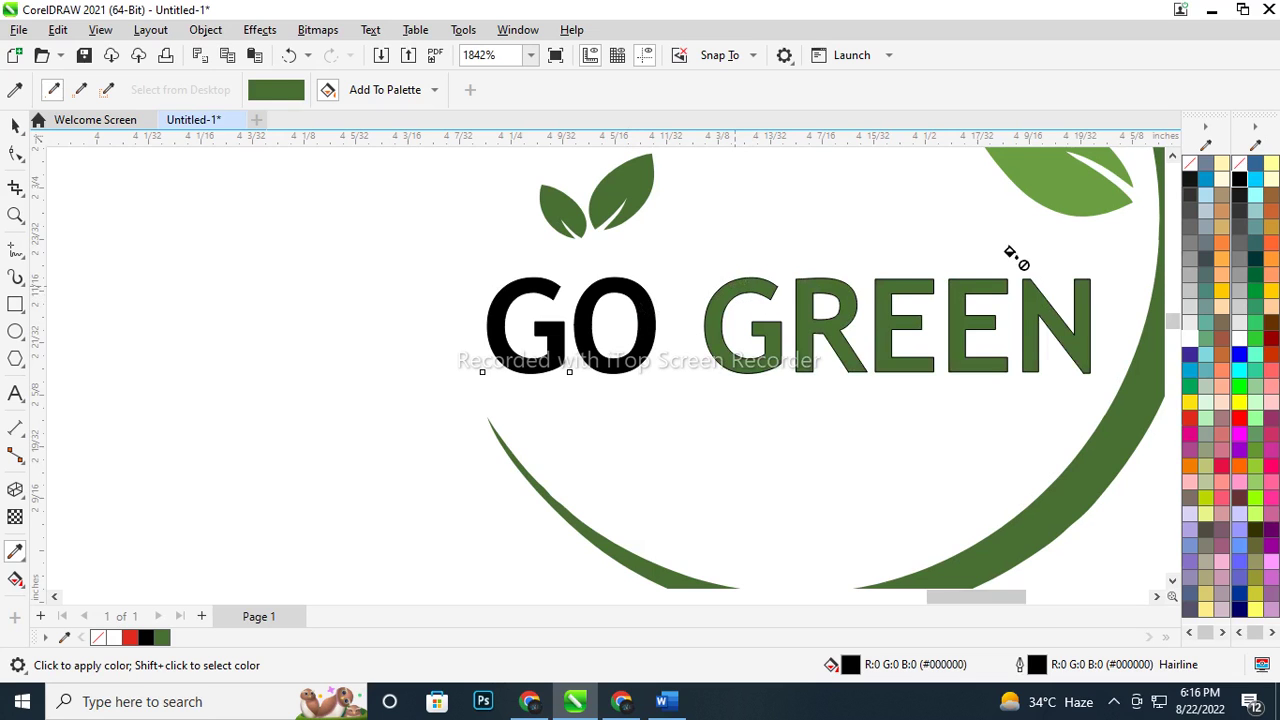
{"action": "left_click", "coordinate": [1102, 183], "text": "shift"}
{"action": "scroll", "coordinate": [636, 298], "scroll_direction": "up", "scroll_amount": 2}
{"action": "left_click", "coordinate": [617, 280]}
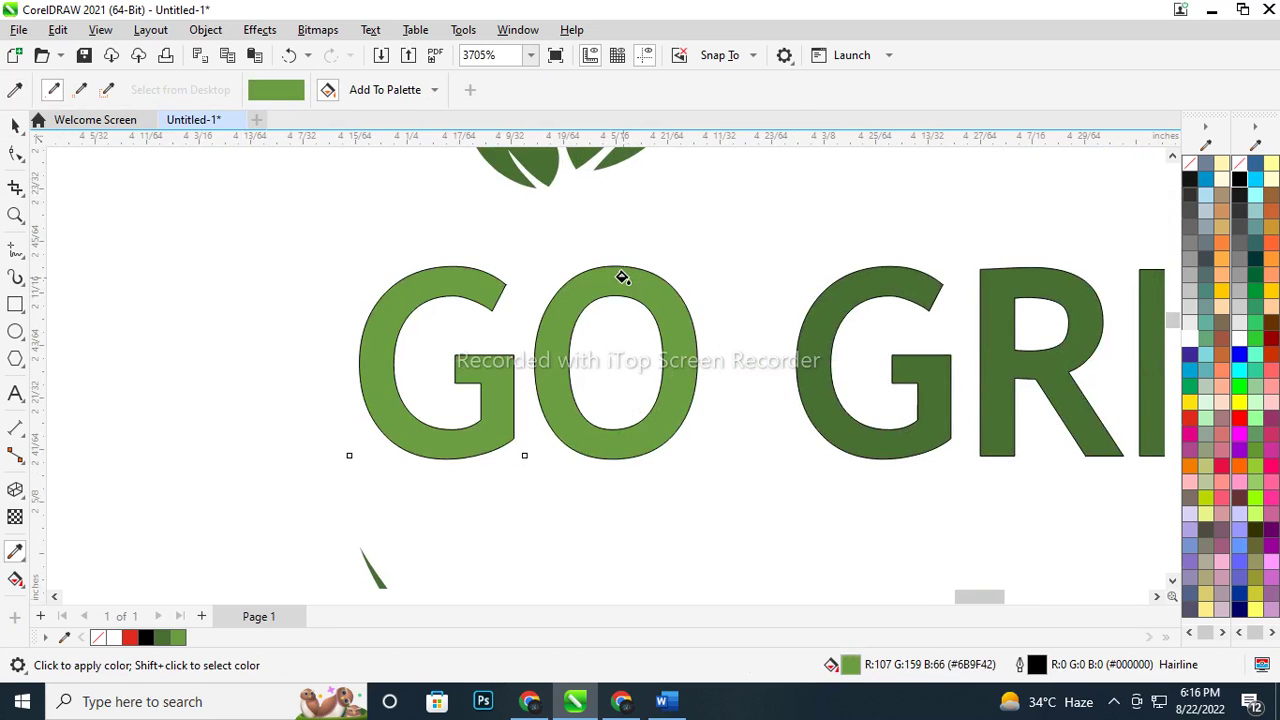
{"action": "key", "text": "space"}
Select the GO and GREEN text together, then deselect them
{"action": "scroll", "coordinate": [580, 297], "scroll_direction": "down", "scroll_amount": 1}
{"action": "scroll", "coordinate": [580, 300], "scroll_direction": "down", "scroll_amount": 3}
{"action": "scroll", "coordinate": [714, 386], "scroll_direction": "down", "scroll_amount": 1}
{"action": "scroll", "coordinate": [710, 380], "scroll_direction": "down", "scroll_amount": 2}
{"action": "scroll", "coordinate": [703, 345], "scroll_direction": "up", "scroll_amount": 2}
{"action": "scroll", "coordinate": [708, 343], "scroll_direction": "up", "scroll_amount": 1}
{"action": "left_click", "coordinate": [712, 338]}
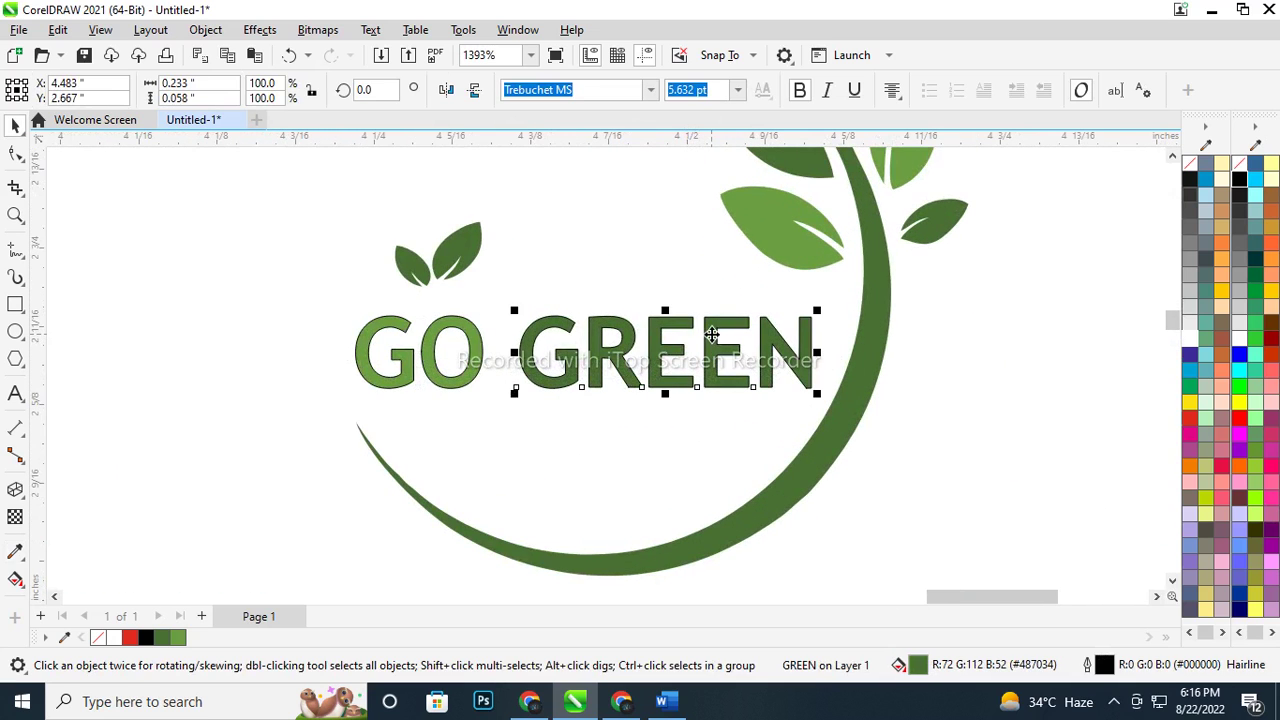
{"action": "left_click", "coordinate": [476, 350], "text": "shift"}
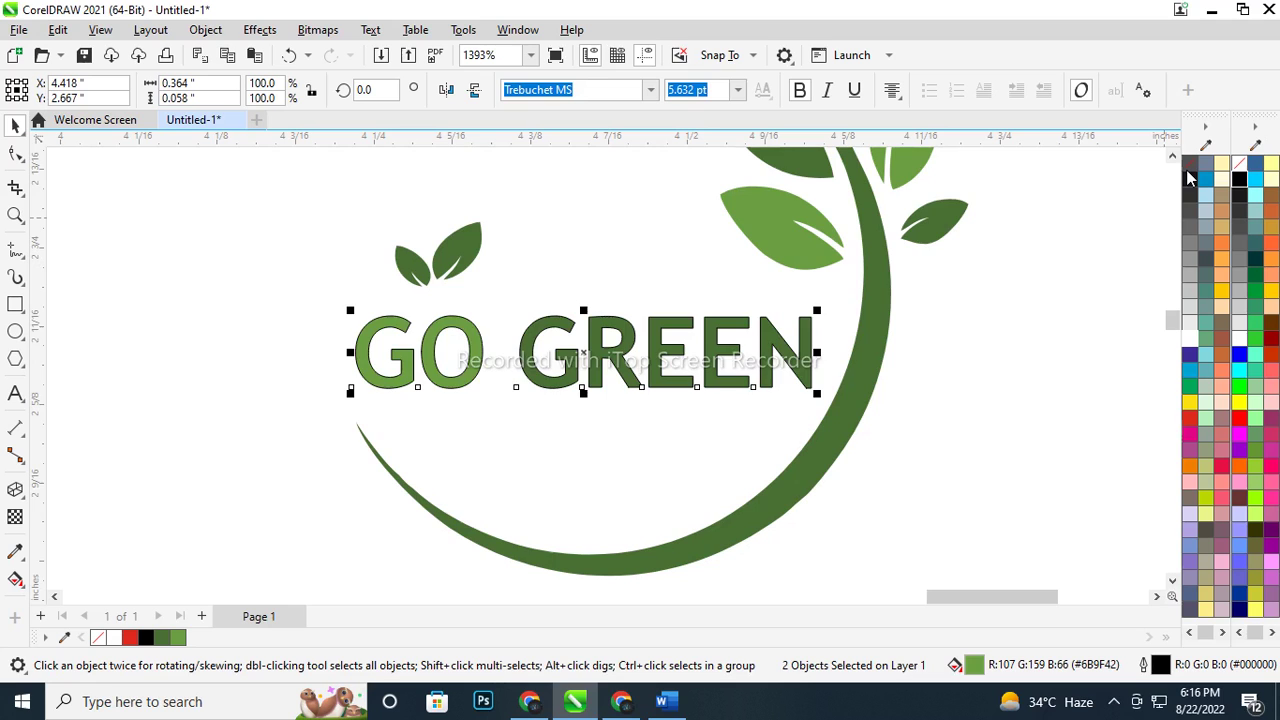
{"action": "scroll", "coordinate": [920, 349], "scroll_direction": "down", "scroll_amount": 2}
{"action": "scroll", "coordinate": [889, 310], "scroll_direction": "down", "scroll_amount": 3}
{"action": "left_click", "coordinate": [889, 310]}
Scale the Go Green logo down and settle it in the photo's top-right corner
{"action": "scroll", "coordinate": [785, 347], "scroll_direction": "down", "scroll_amount": 2}
{"action": "left_click_drag", "start_coordinate": [871, 434], "coordinate": [637, 207]}
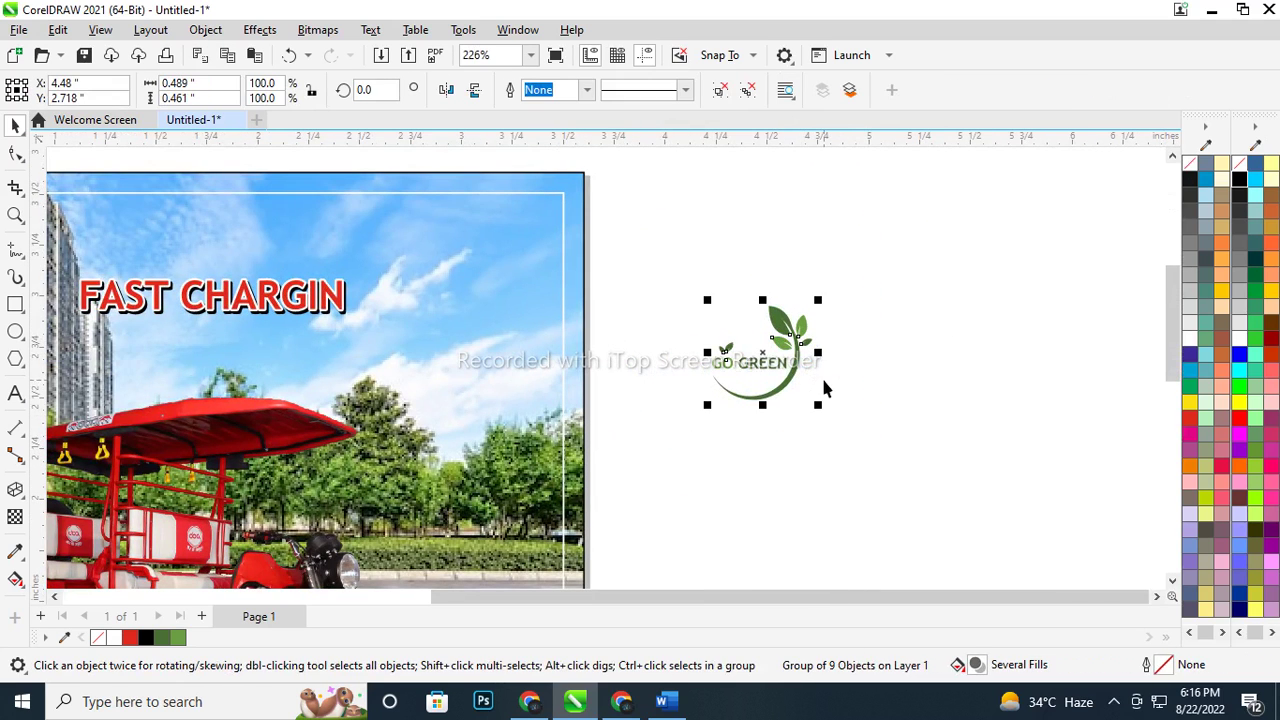
{"action": "left_click_drag", "start_coordinate": [817, 412], "coordinate": [863, 448]}
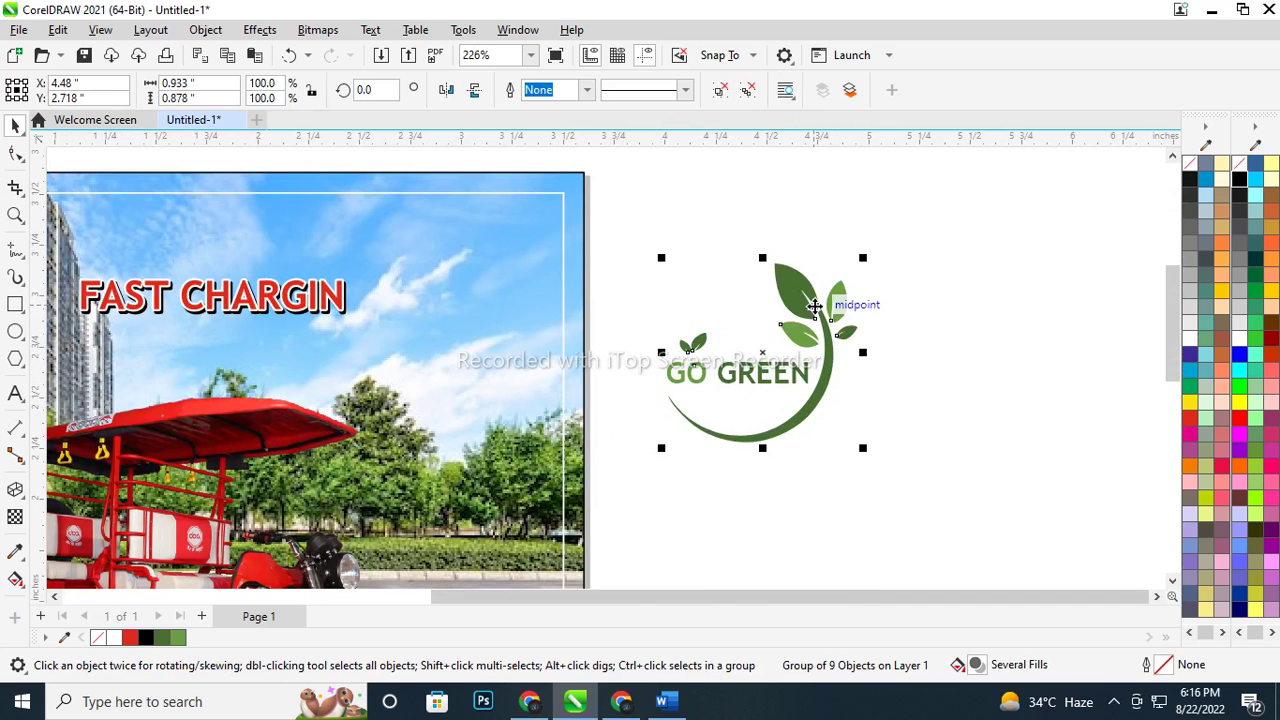
{"action": "left_click_drag", "start_coordinate": [815, 306], "coordinate": [537, 212]}
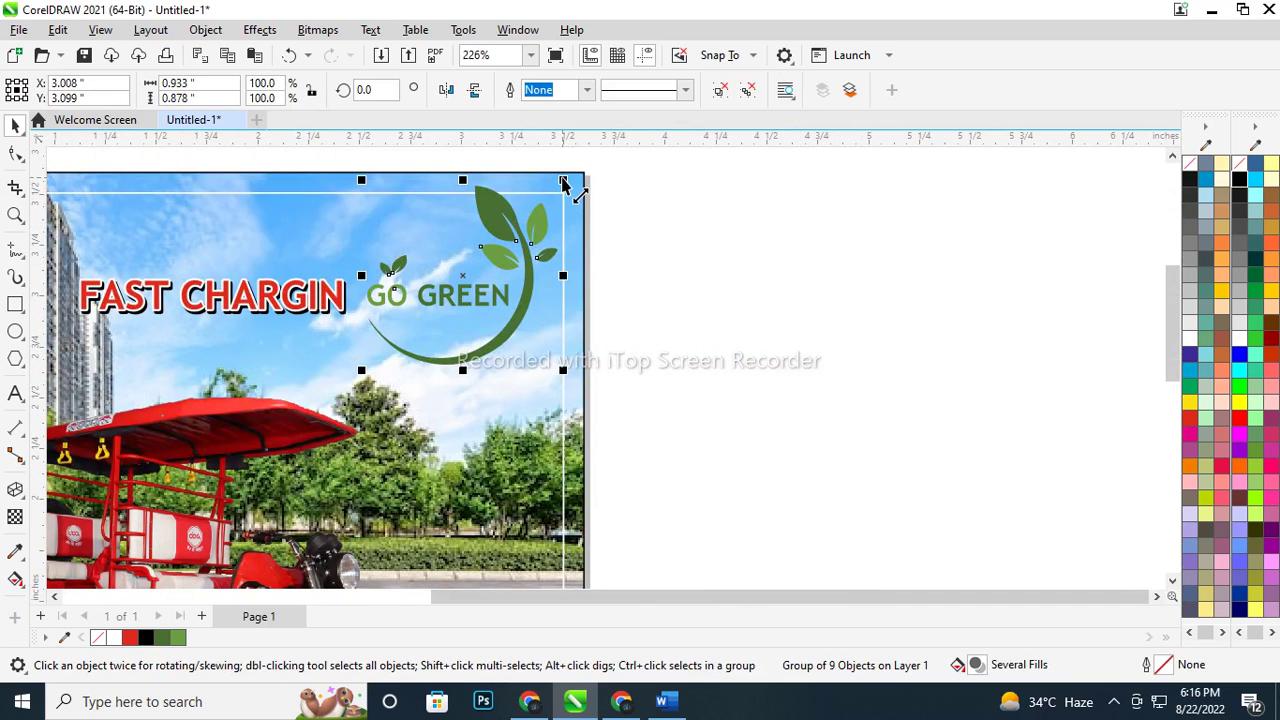
{"action": "left_click_drag", "start_coordinate": [563, 180], "coordinate": [523, 218]}
{"action": "scroll", "coordinate": [503, 288], "scroll_direction": "up", "scroll_amount": 1}
{"action": "scroll", "coordinate": [503, 288], "scroll_direction": "up", "scroll_amount": 2}
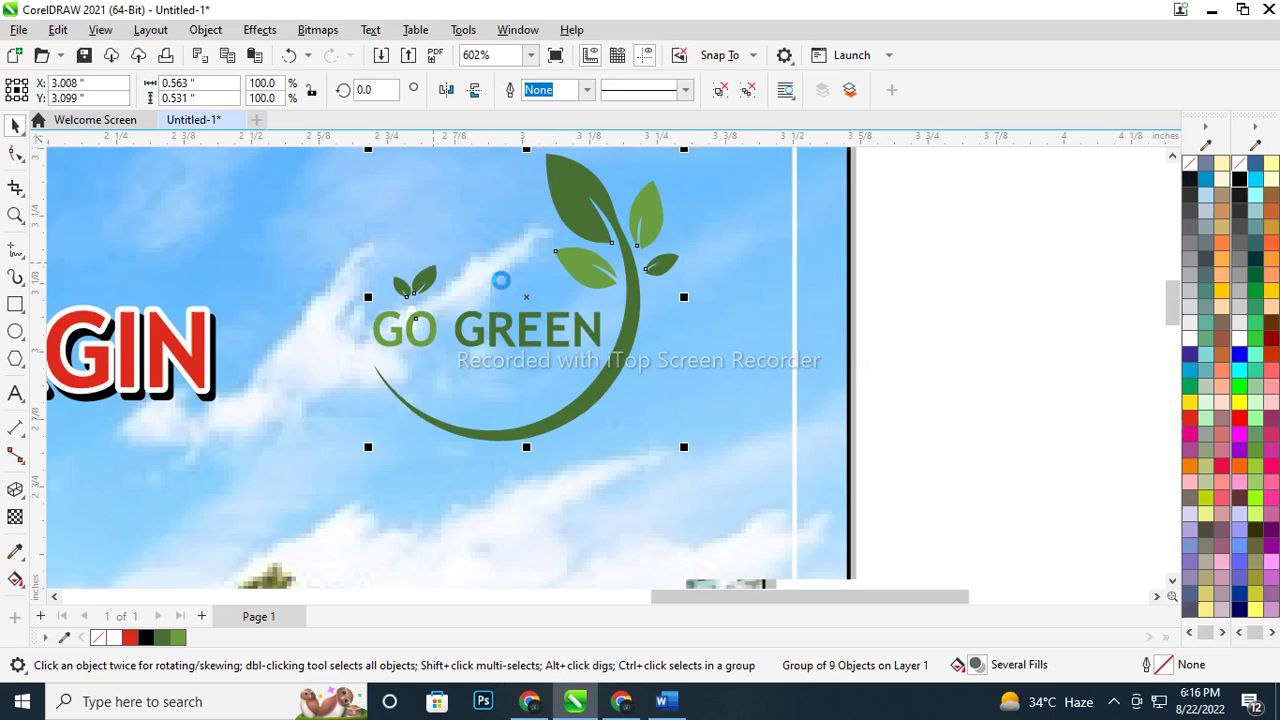
{"action": "scroll", "coordinate": [503, 288], "scroll_direction": "down", "scroll_amount": 2}
{"action": "left_click_drag", "start_coordinate": [570, 232], "coordinate": [612, 216]}
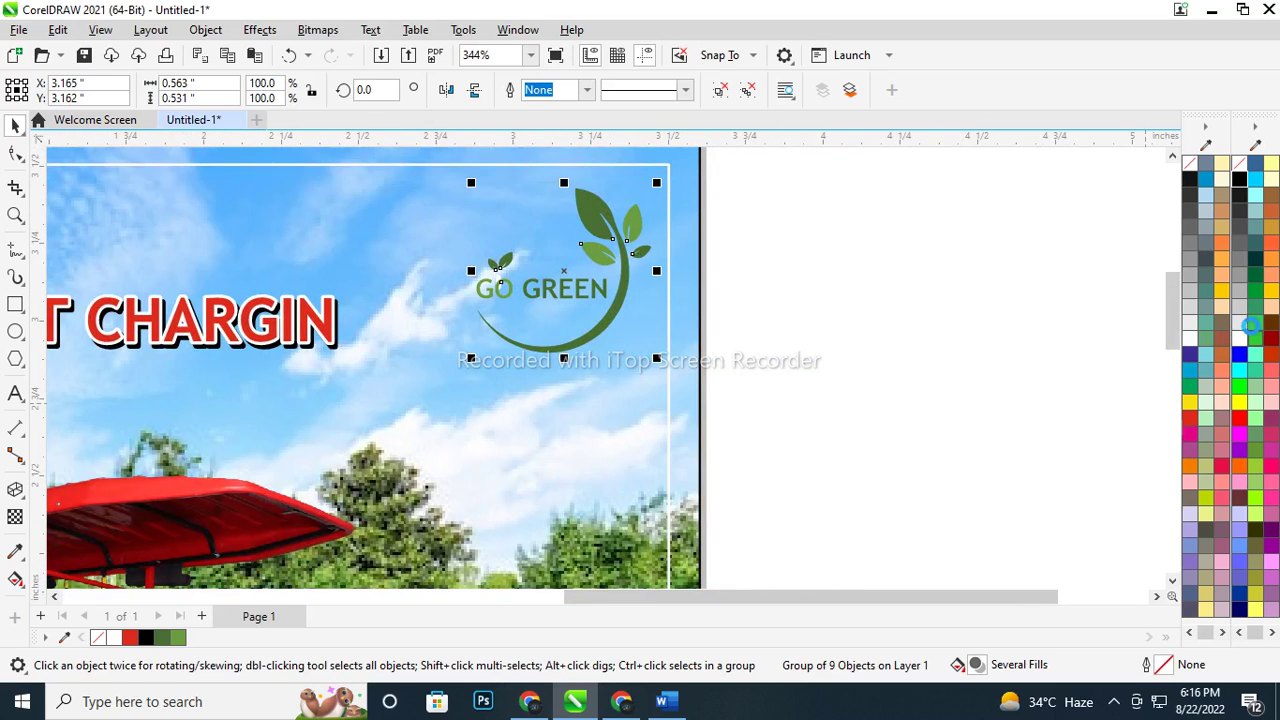
Recolour the Go Green logo a darker grass green (C:67 M:4 Y:100 K:19)
{"action": "left_click", "coordinate": [1254, 332]}
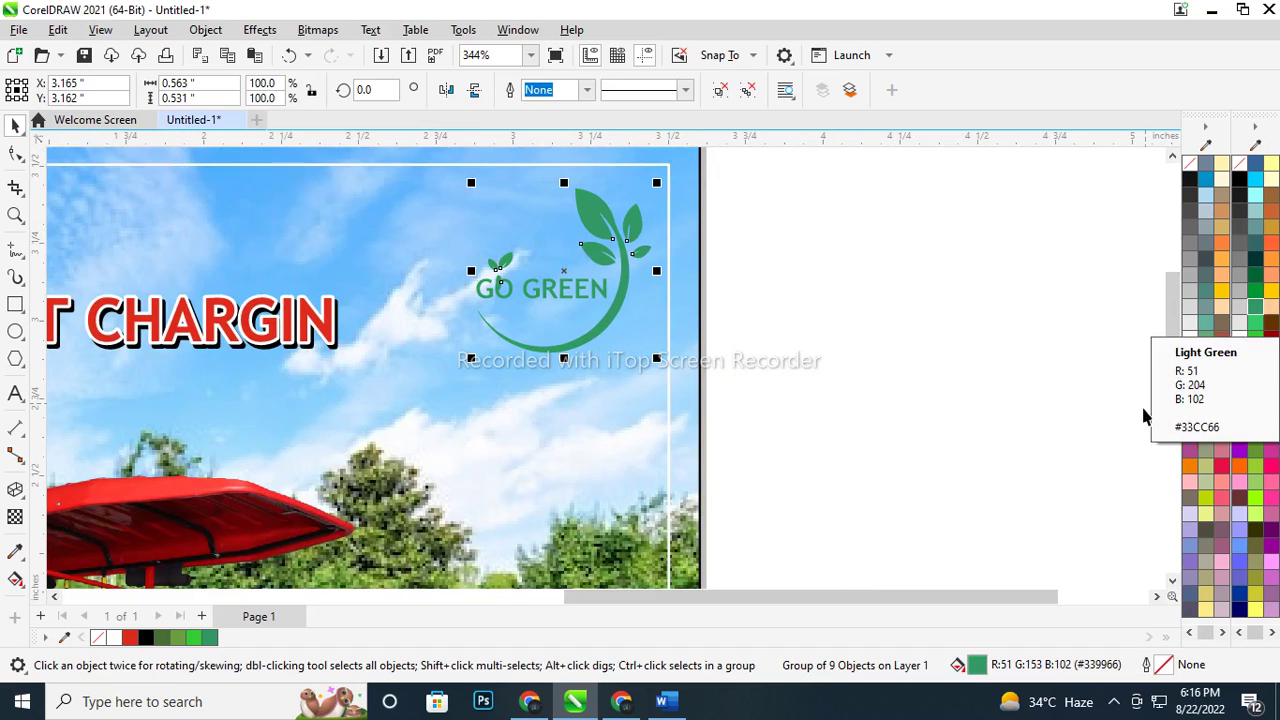
{"action": "left_click", "coordinate": [1205, 500]}
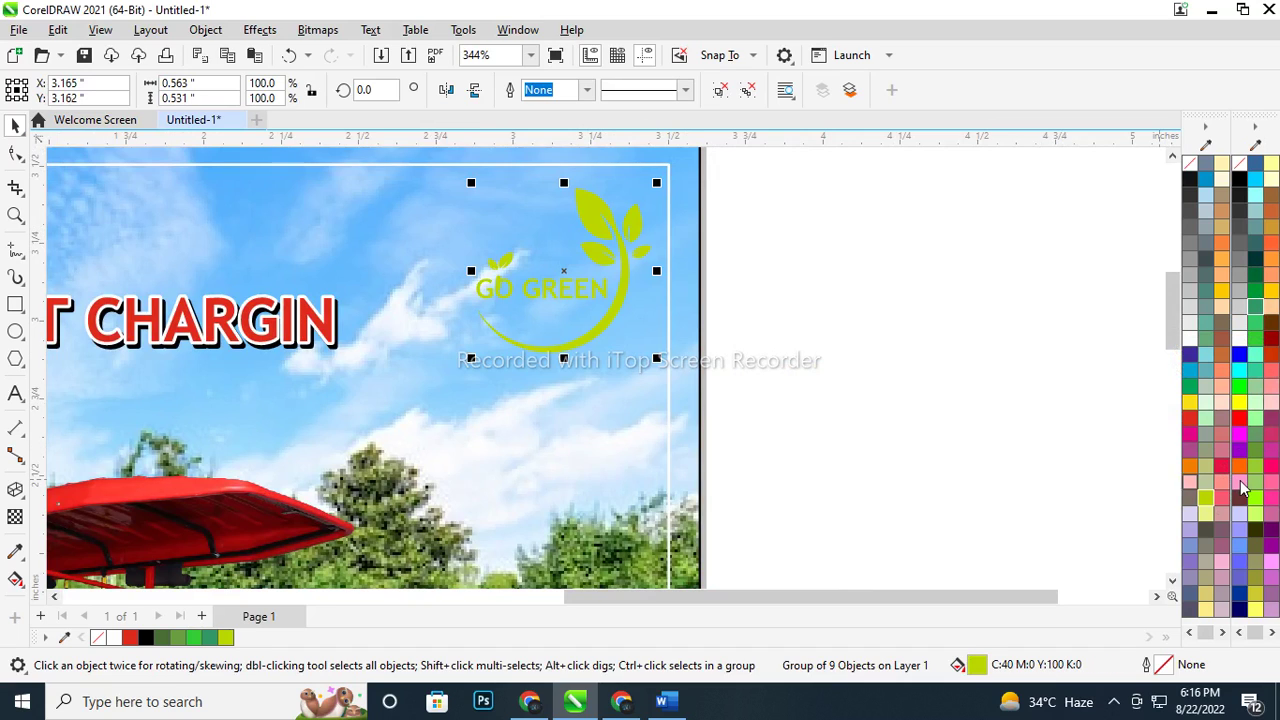
{"action": "left_click_drag", "start_coordinate": [1205, 502], "coordinate": [1189, 500]}
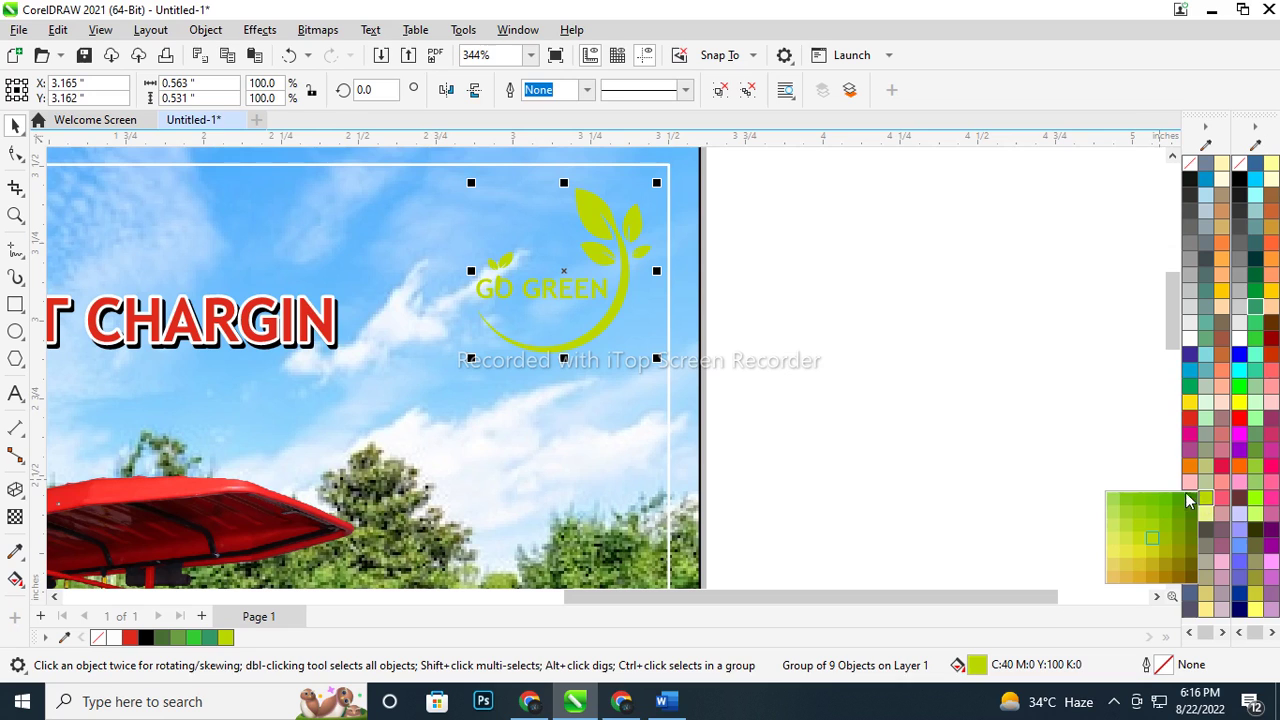
{"action": "left_click", "coordinate": [1177, 503]}
{"action": "left_click", "coordinate": [1000, 355]}
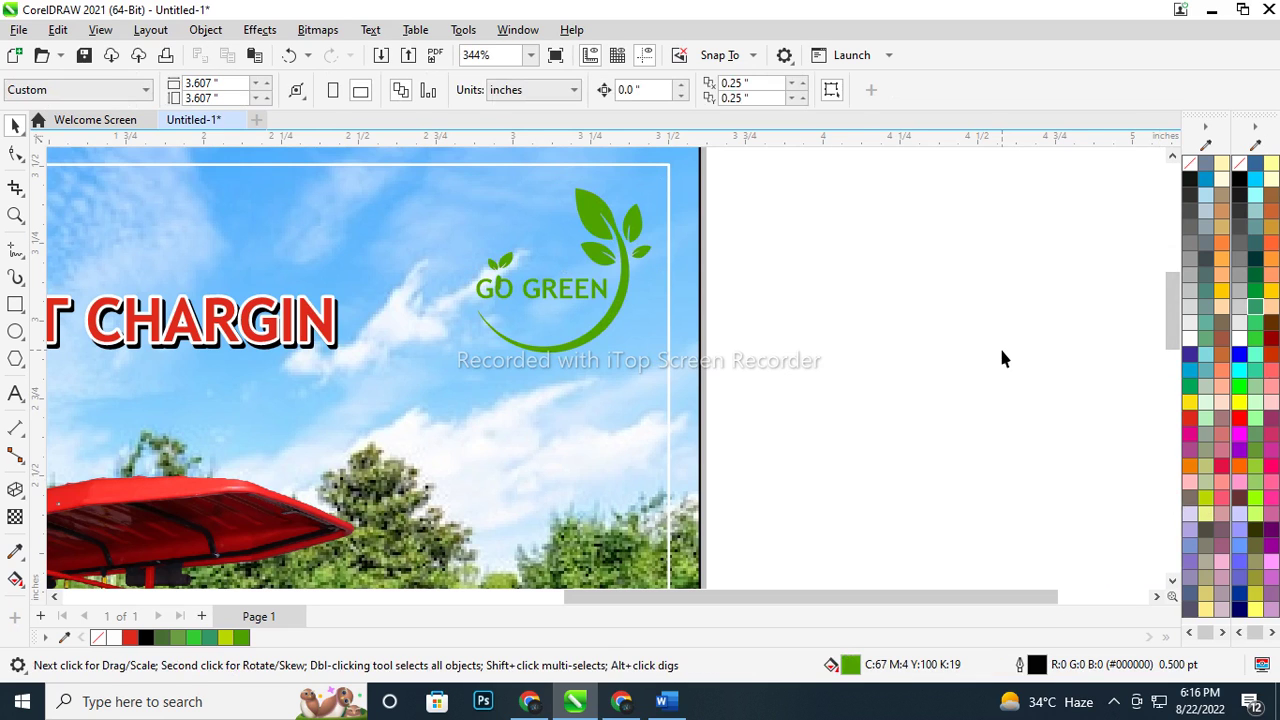
Check the GO lettering inside the logo, then reselect the whole Go Green logo
{"action": "scroll", "coordinate": [449, 283], "scroll_direction": "up", "scroll_amount": 3}
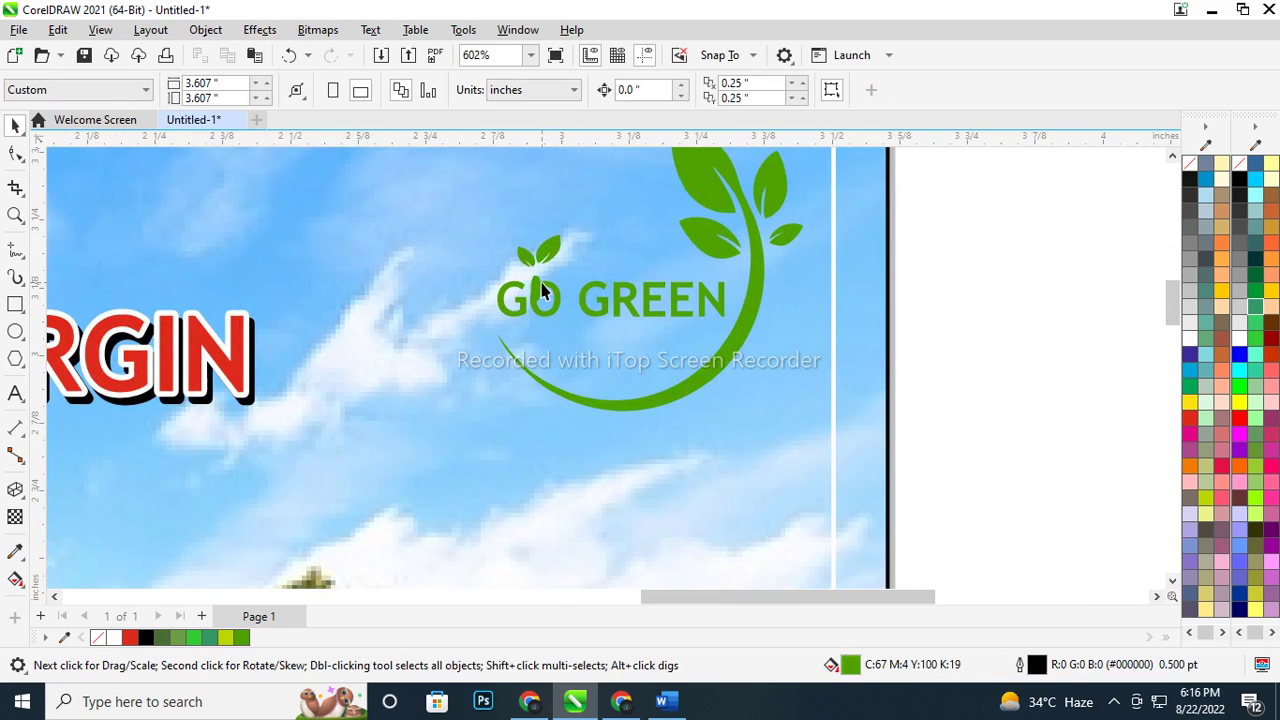
{"action": "left_click", "coordinate": [541, 290], "text": "ctrl"}
{"action": "left_click", "coordinate": [530, 293], "text": "ctrl"}
{"action": "scroll", "coordinate": [536, 285], "scroll_direction": "up", "scroll_amount": 5}
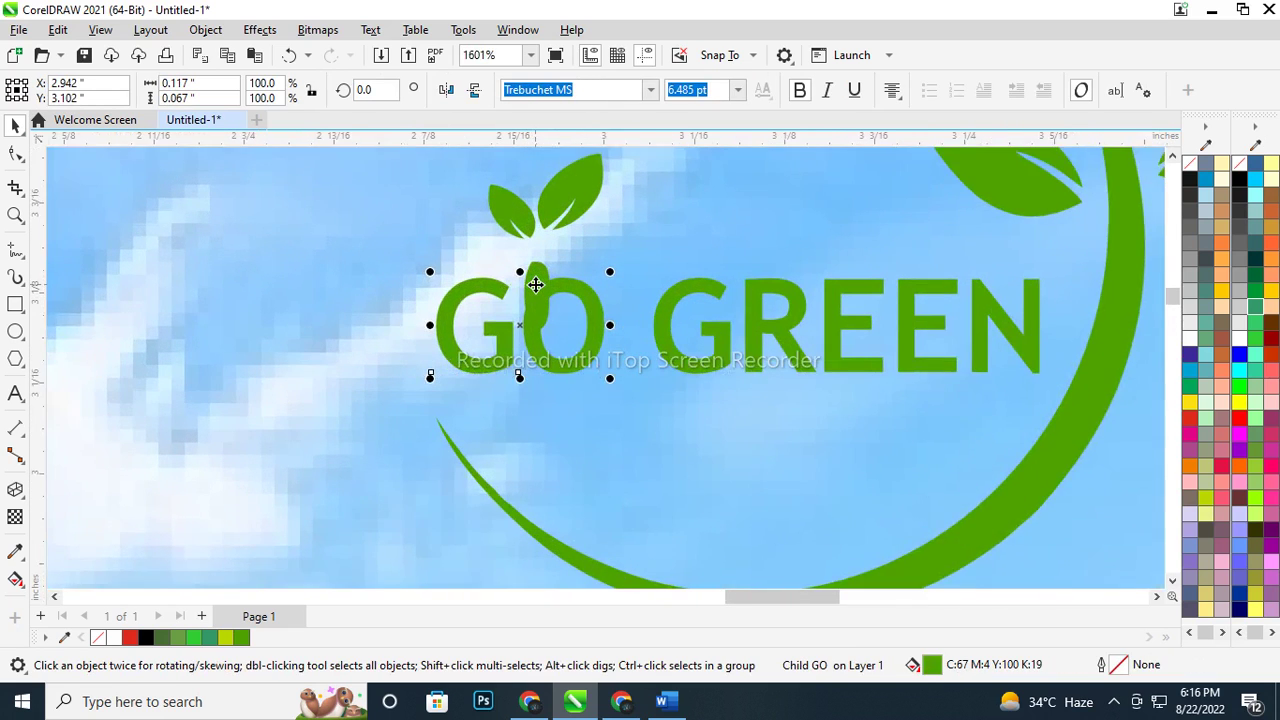
{"action": "scroll", "coordinate": [536, 285], "scroll_direction": "up", "scroll_amount": 1}
{"action": "left_click", "coordinate": [535, 265], "text": "ctrl"}
{"action": "key", "text": "Escape"}
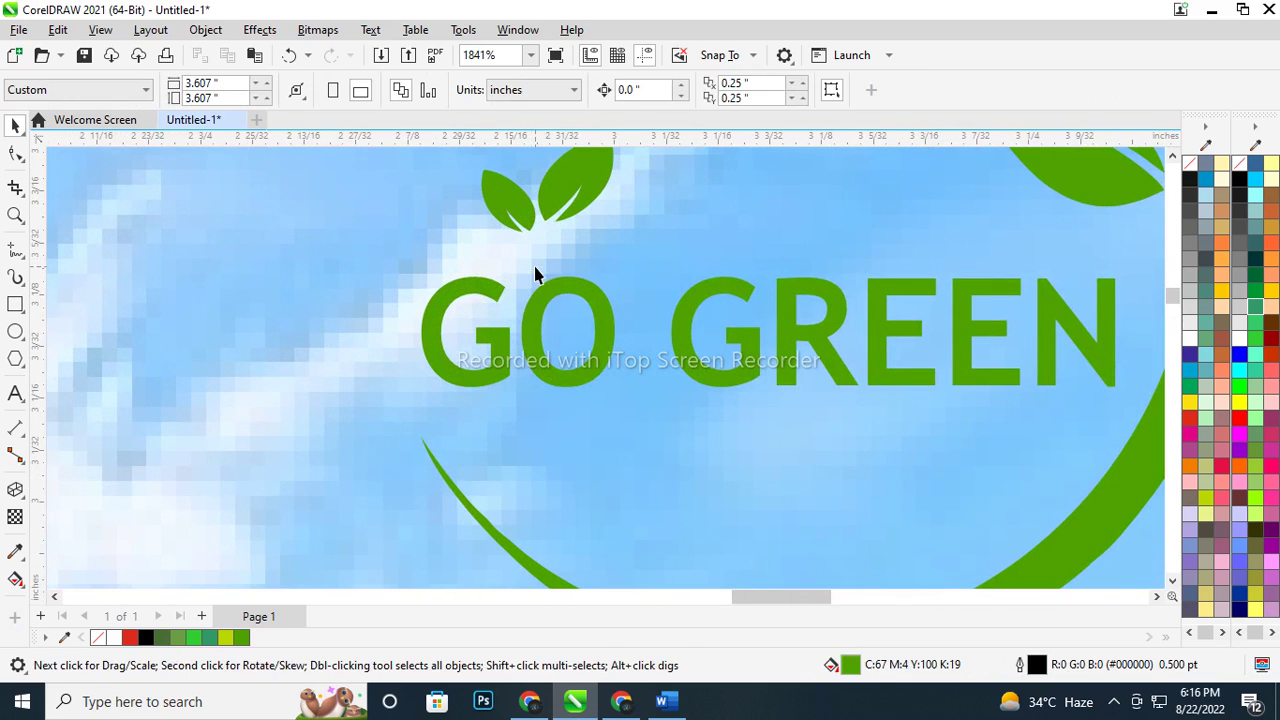
{"action": "key", "text": "shift+F4"}
{"action": "left_click", "coordinate": [796, 197]}
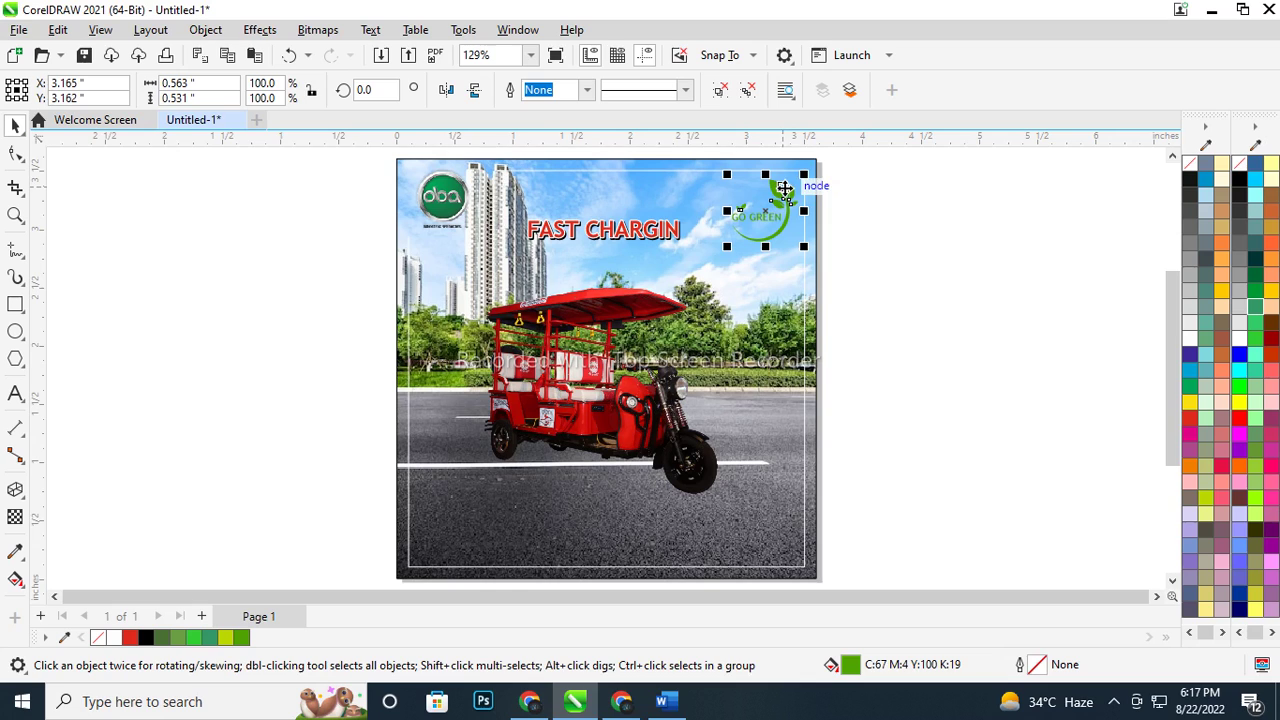
Add a drop shadow to the Go Green logo
{"action": "left_click", "coordinate": [15, 490]}
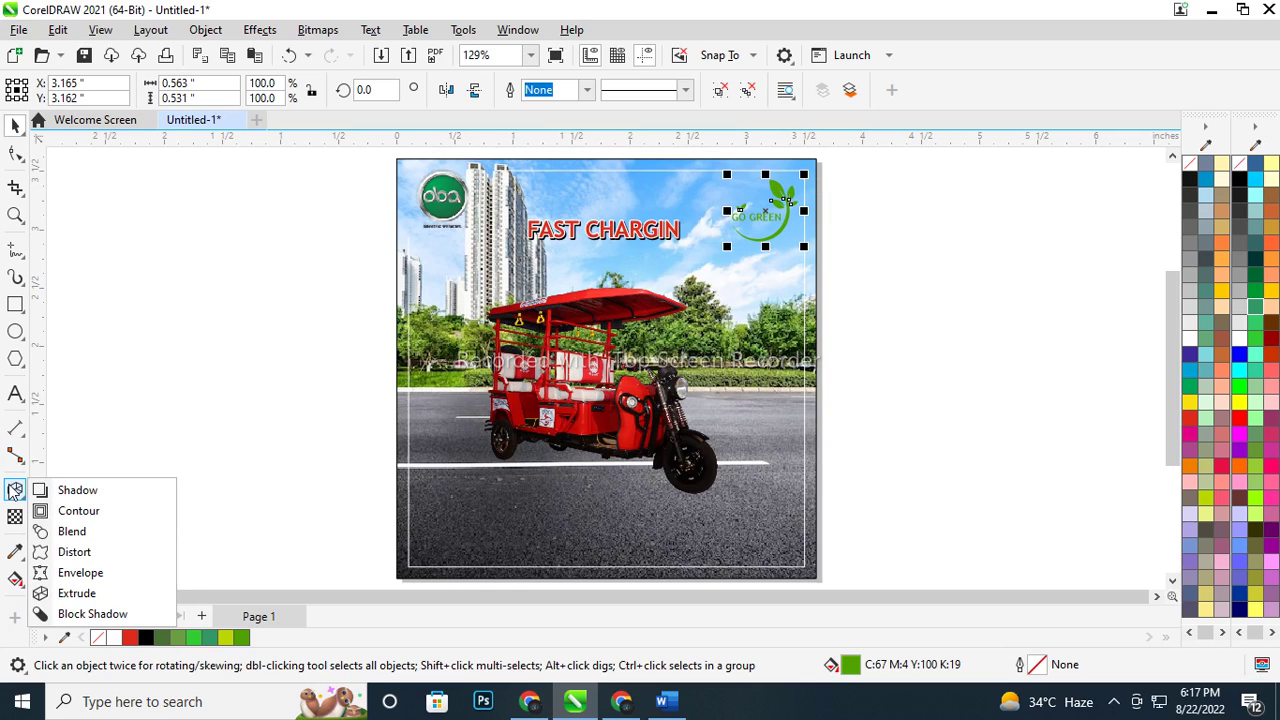
{"action": "left_click", "coordinate": [95, 509]}
{"action": "left_click", "coordinate": [22, 490]}
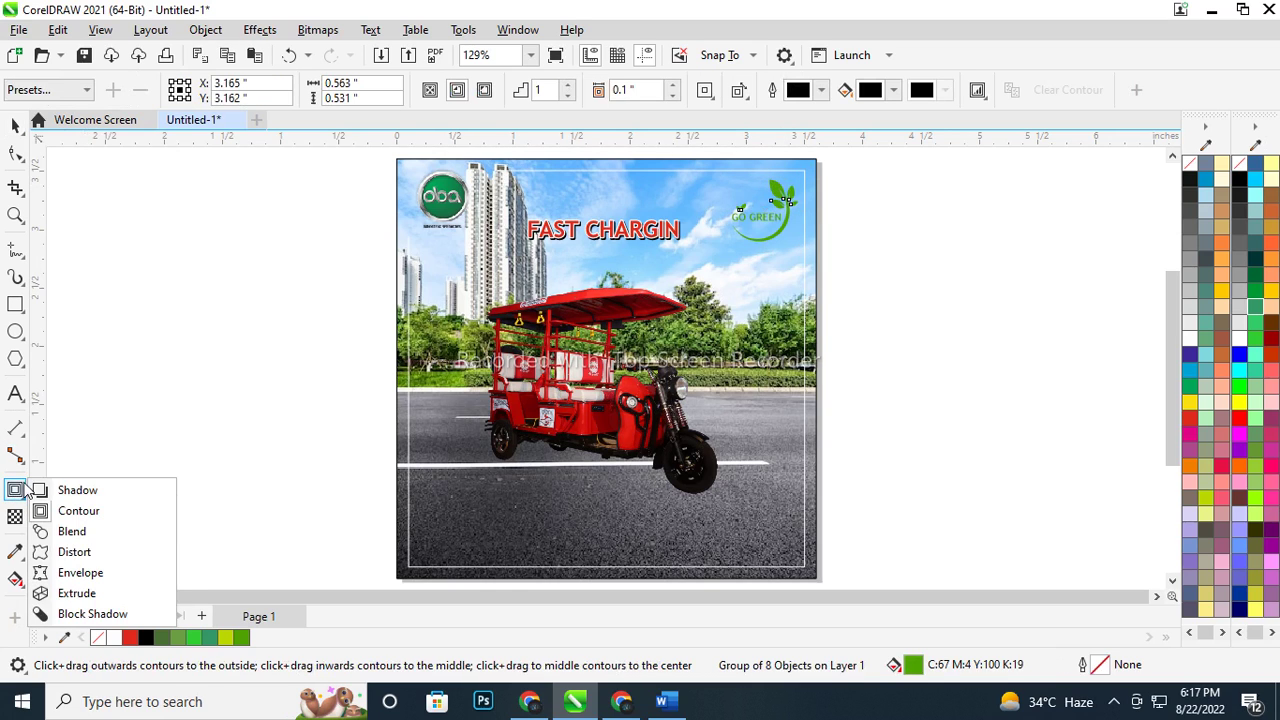
{"action": "left_click", "coordinate": [80, 489]}
{"action": "scroll", "coordinate": [783, 222], "scroll_direction": "up", "scroll_amount": 3}
{"action": "left_click_drag", "start_coordinate": [762, 226], "coordinate": [733, 179]}
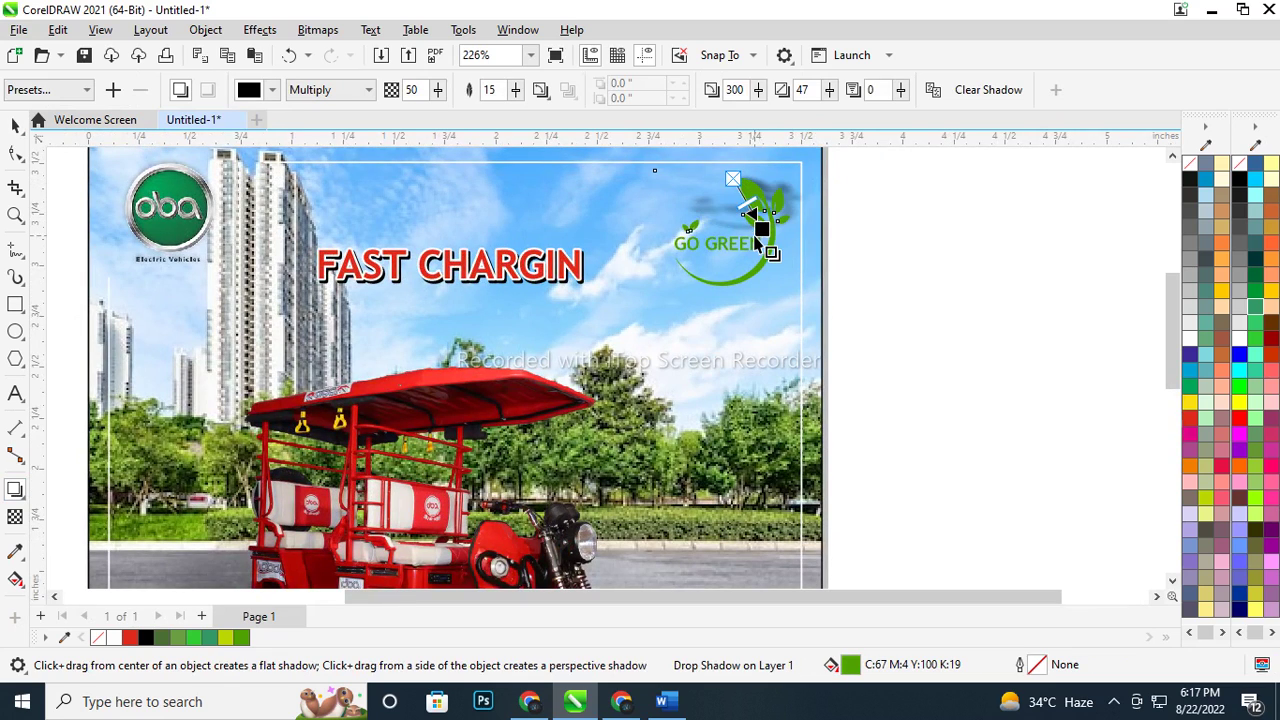
Turn the shadow into a white Medium Glow using Add blending
{"action": "left_click", "coordinate": [74, 90]}
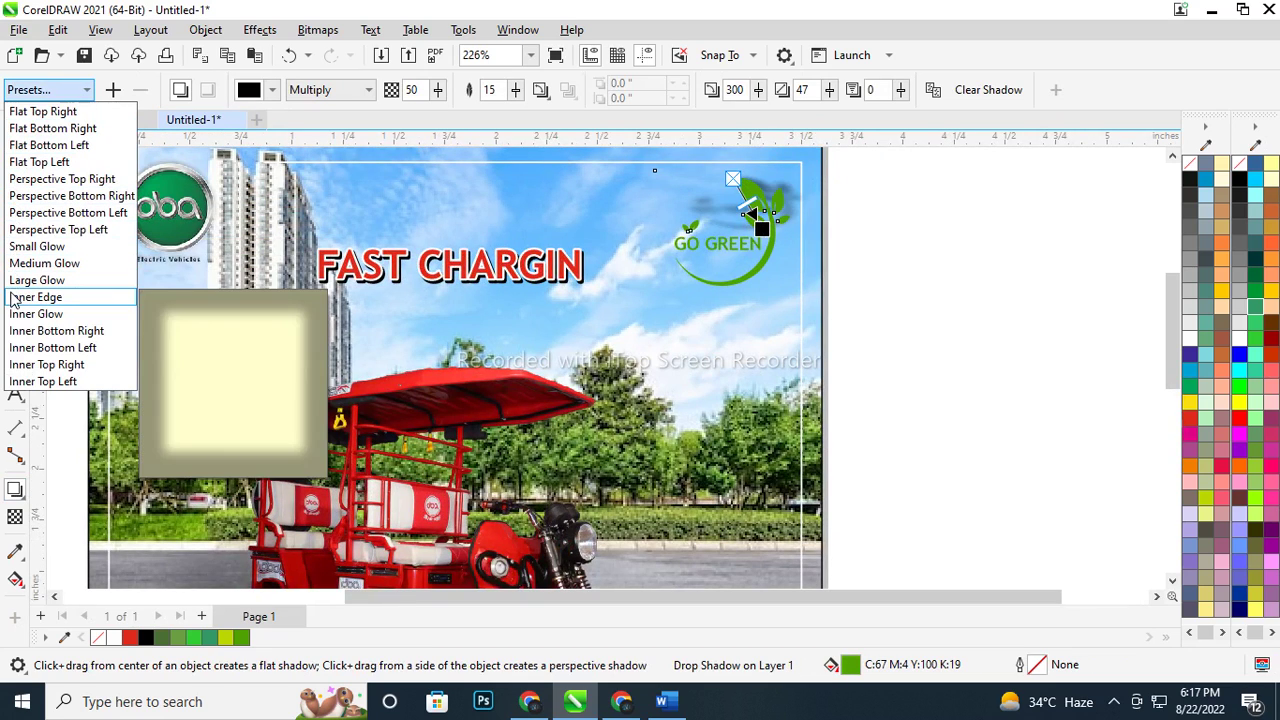
{"action": "left_click", "coordinate": [44, 263]}
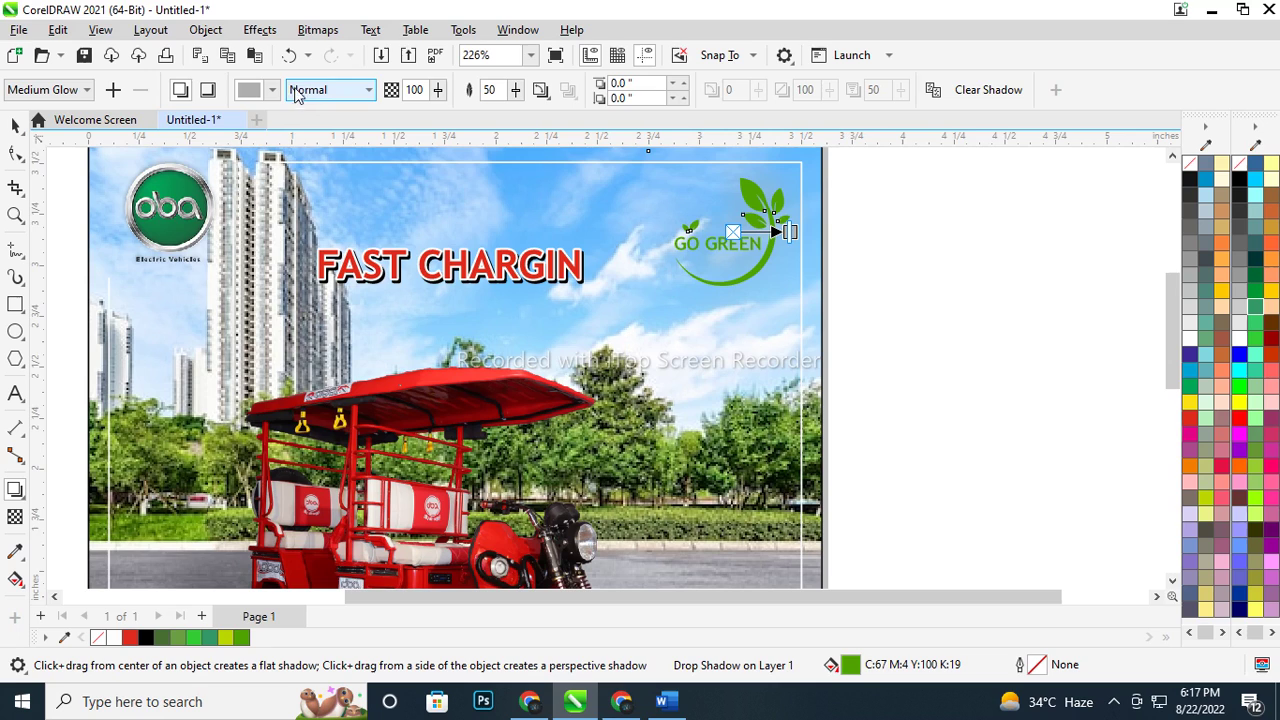
{"action": "left_click", "coordinate": [271, 90]}
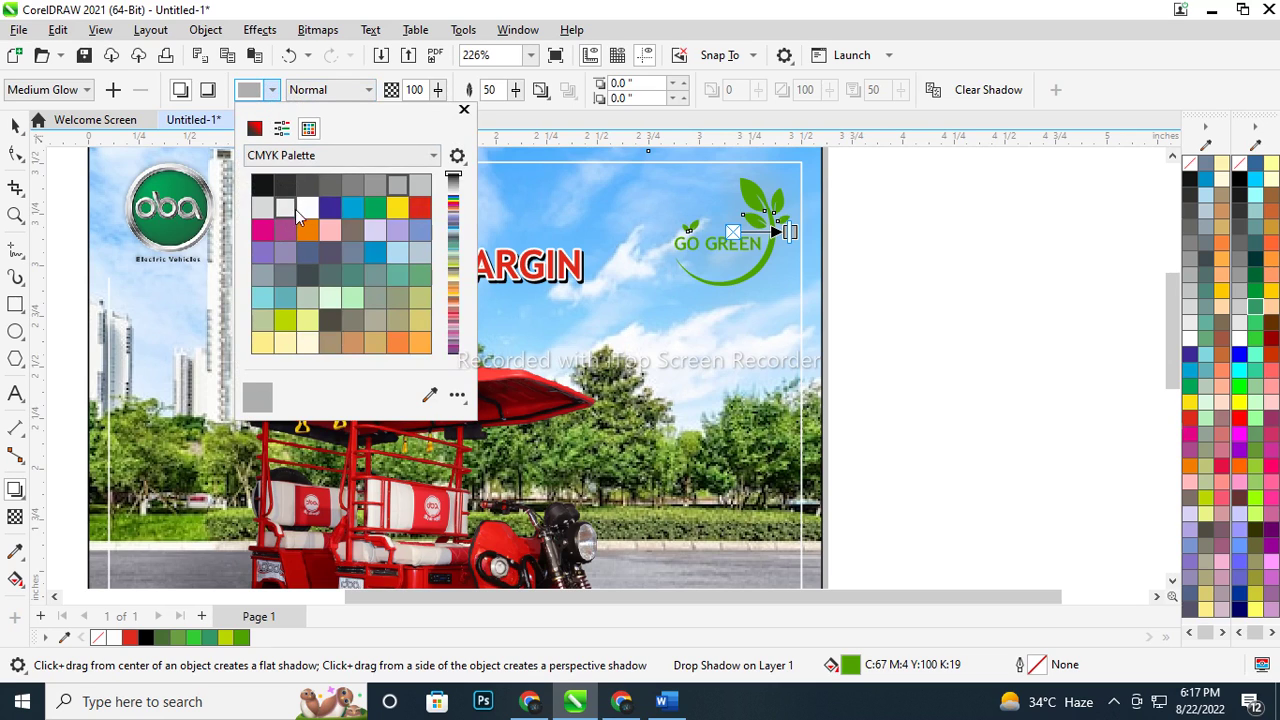
{"action": "left_click", "coordinate": [306, 207]}
{"action": "left_click", "coordinate": [360, 90]}
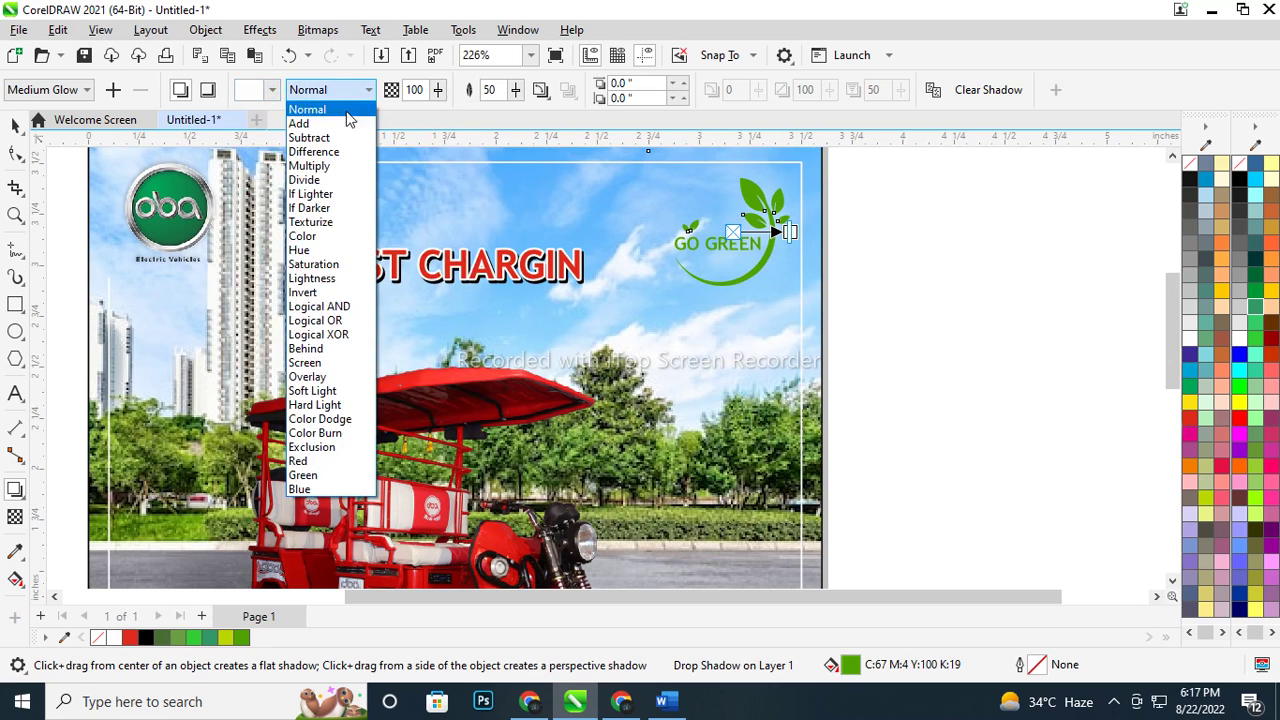
{"action": "left_click", "coordinate": [315, 120]}
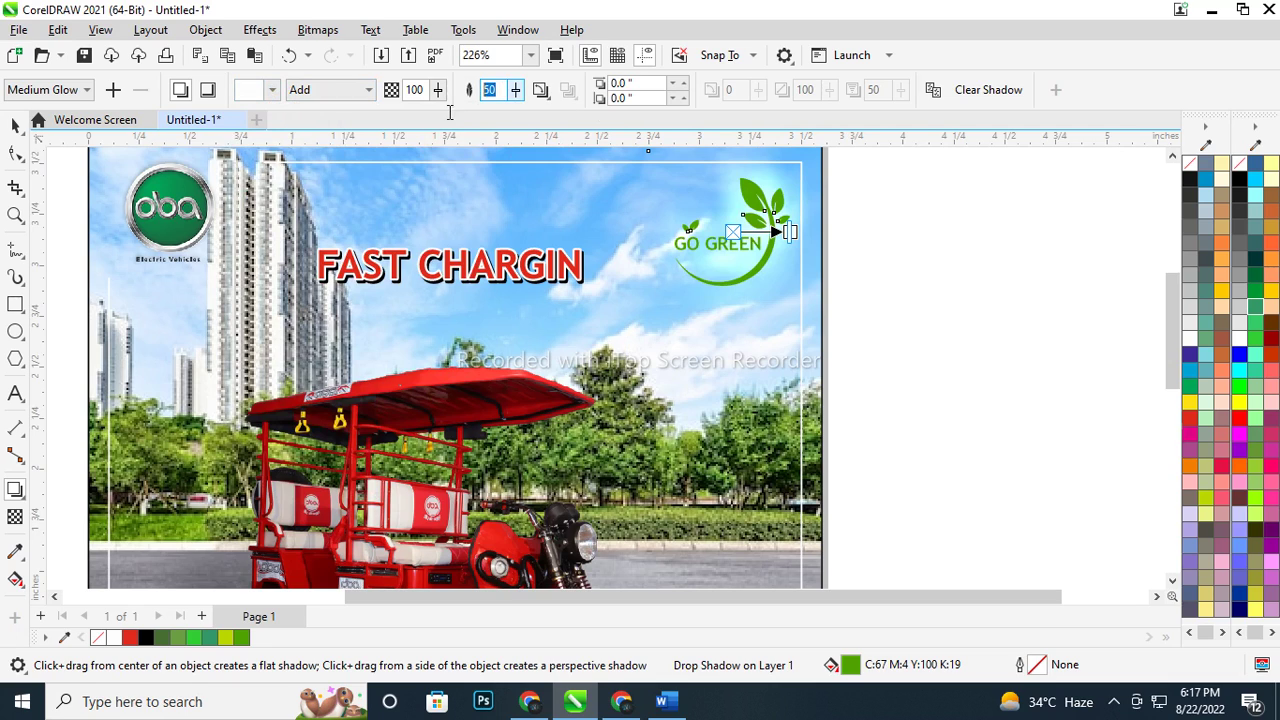
{"action": "left_click", "coordinate": [493, 89]}
{"action": "type", "text": "8"}
Give the glow a feather of 8 and opacity of 25 and finish editing it
{"action": "key", "text": "Tab"}
{"action": "type", "text": "25"}
{"action": "key", "text": "Tab"}
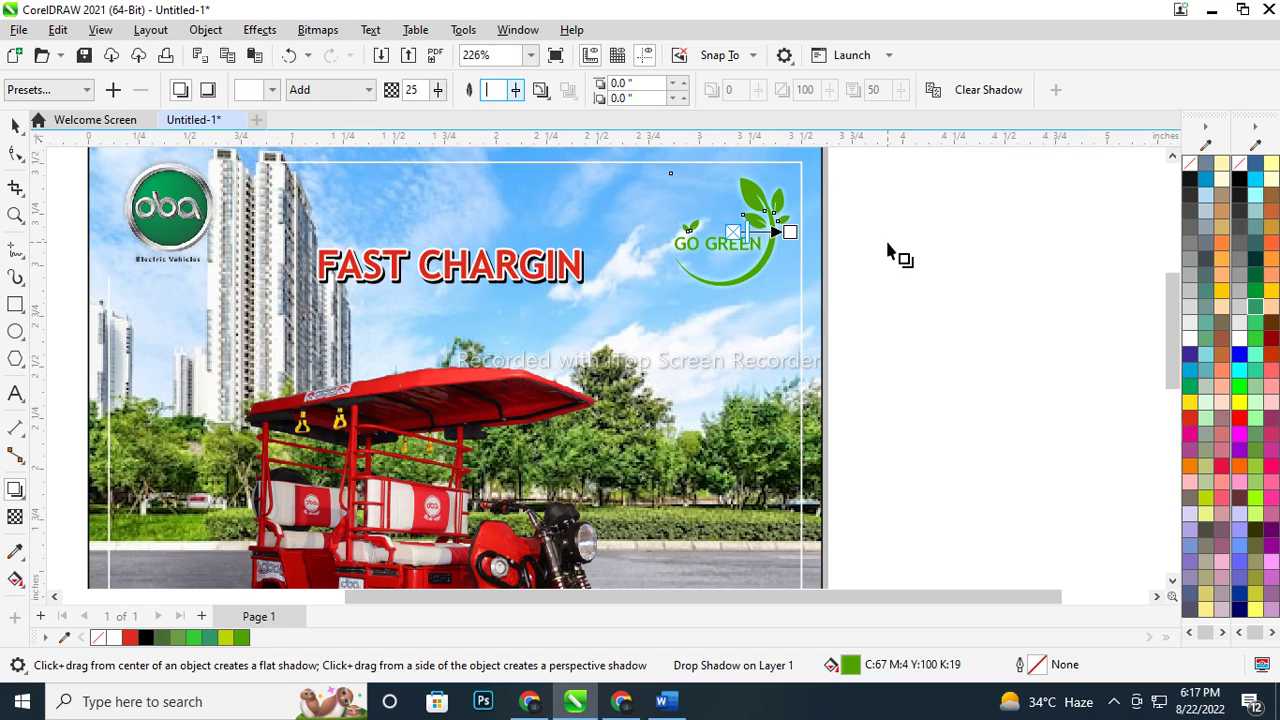
{"action": "left_click", "coordinate": [888, 252]}
{"action": "key", "text": "shift+F4"}
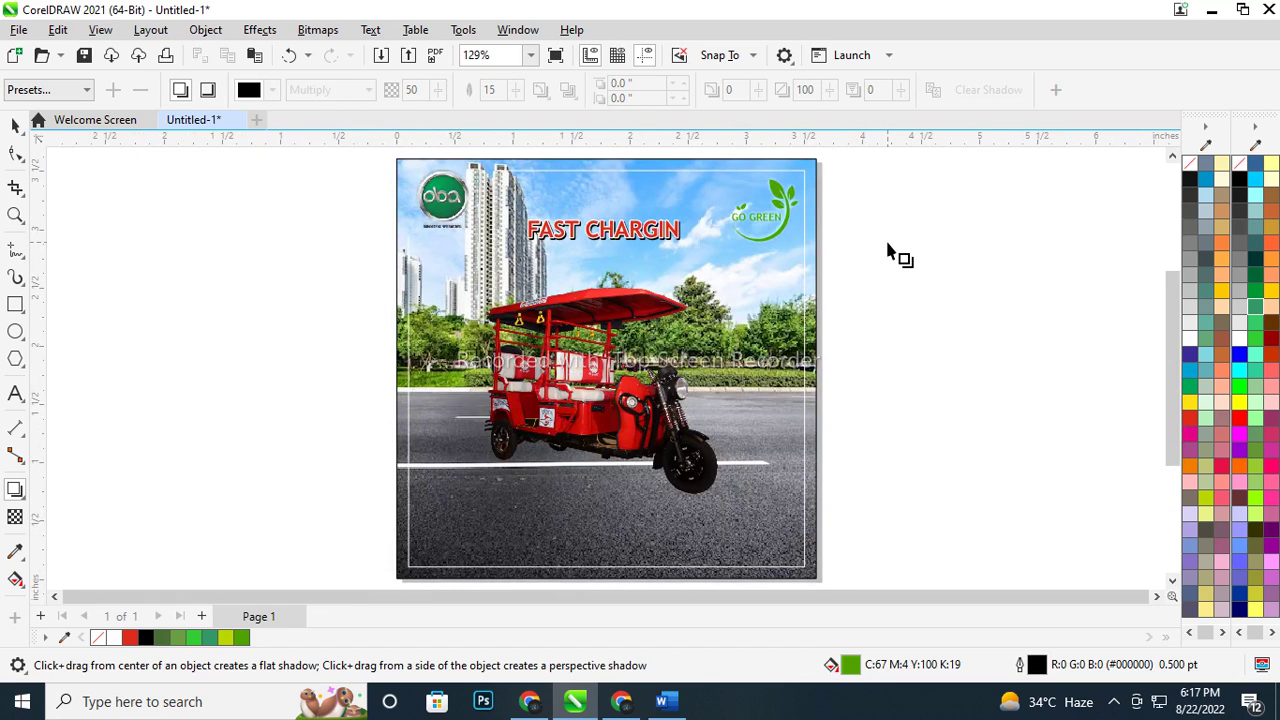
{"action": "key", "text": "space"}
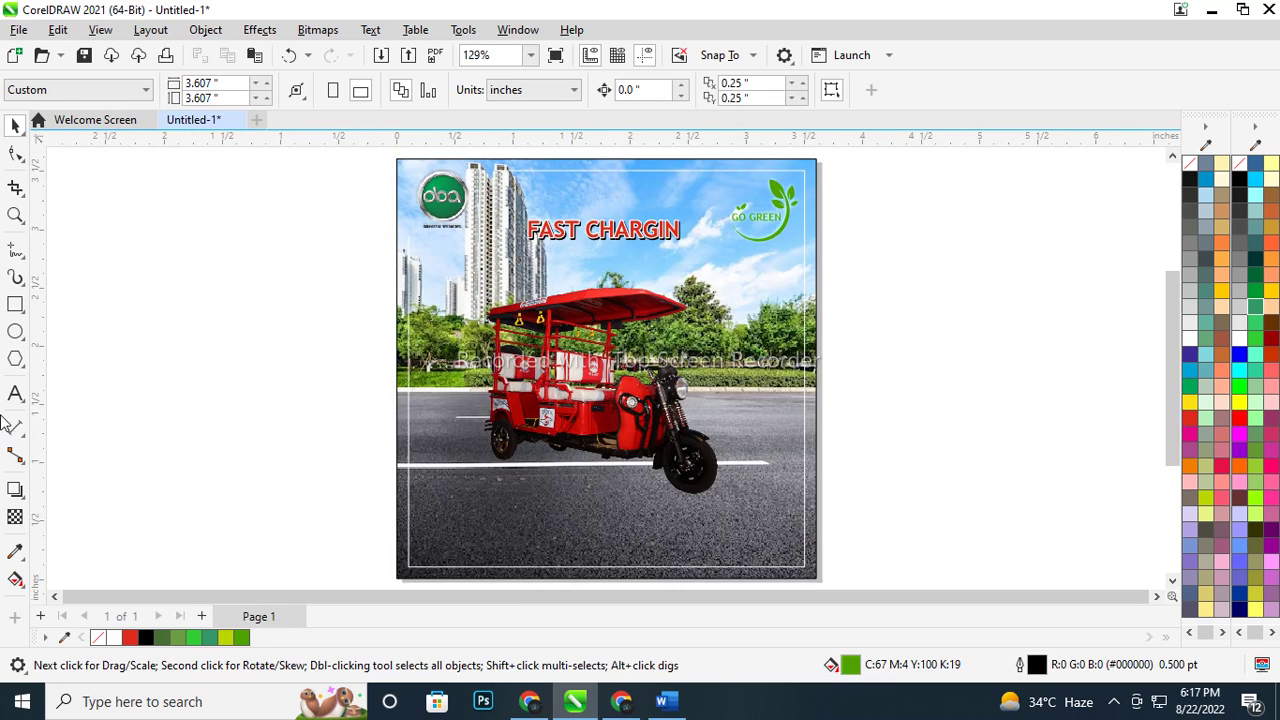
{"action": "left_click", "coordinate": [15, 332]}
Draw a circle beside the e-rickshaw with red fill and white outline
{"action": "scroll", "coordinate": [700, 400], "scroll_direction": "up", "scroll_amount": 4}
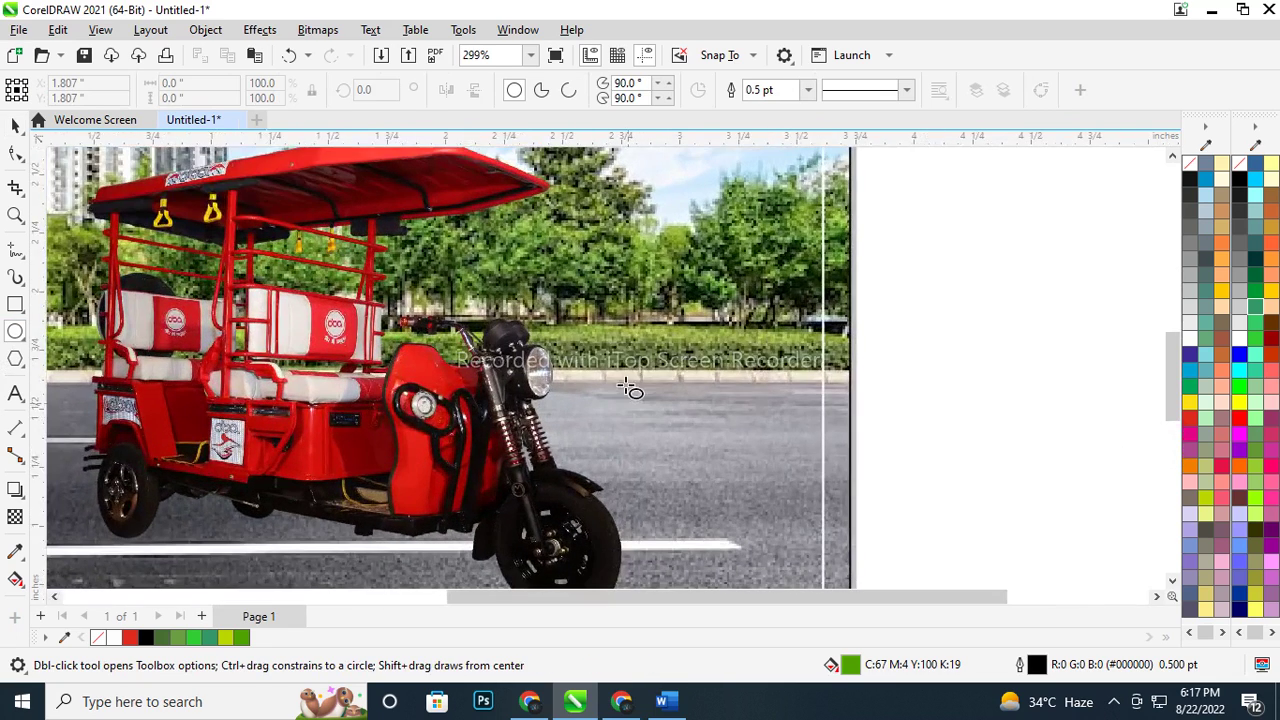
{"action": "mouse_move", "coordinate": [612, 291]}
{"action": "left_mouse_down"}
{"action": "mouse_move", "coordinate": [743, 466]}
{"action": "mouse_move", "coordinate": [795, 474]}
{"action": "left_mouse_up"}
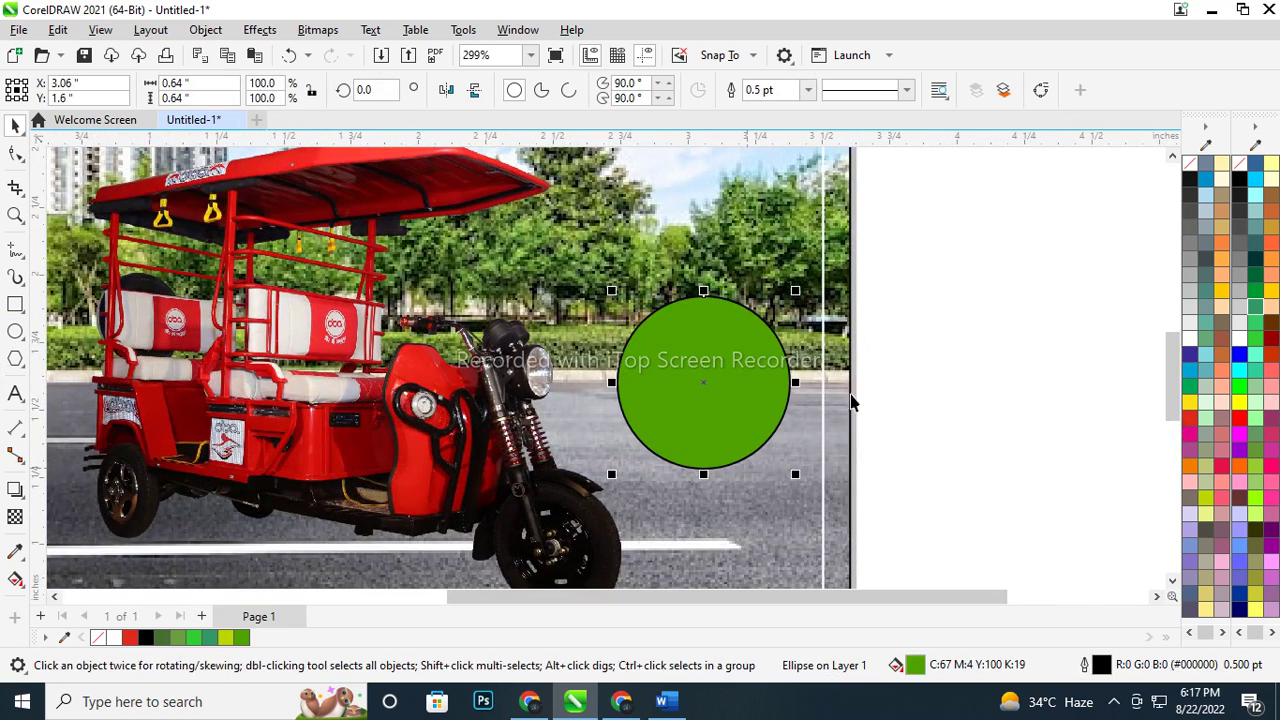
{"action": "left_click", "coordinate": [1190, 424]}
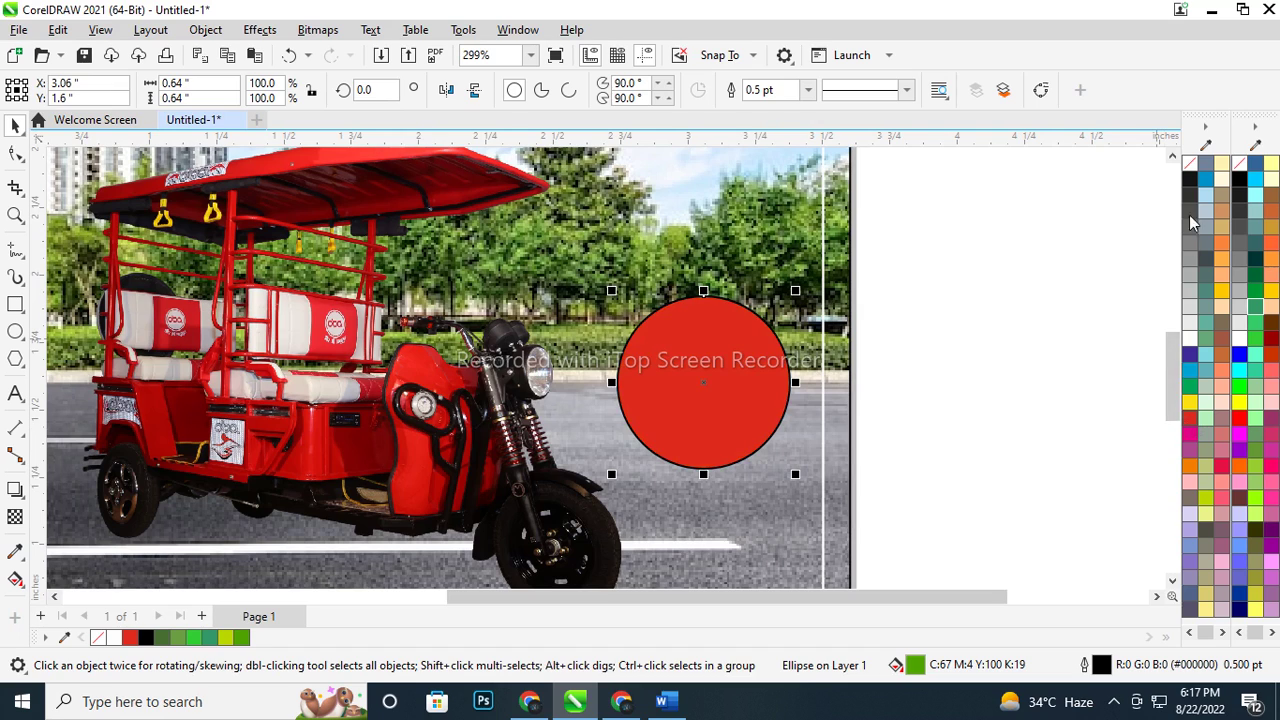
{"action": "right_click", "coordinate": [1188, 346]}
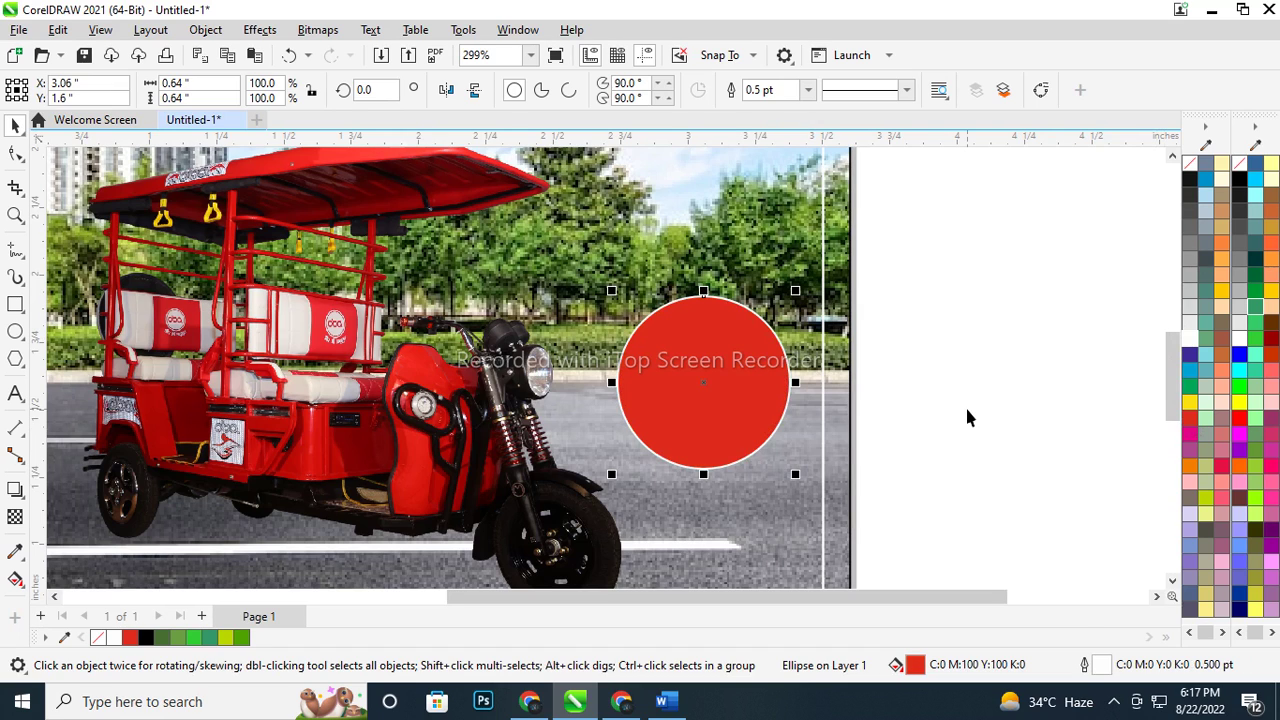
Set the circle's outline width to 2 pt, scaling with the object
{"action": "key", "text": "F12"}
{"action": "left_click", "coordinate": [551, 239]}
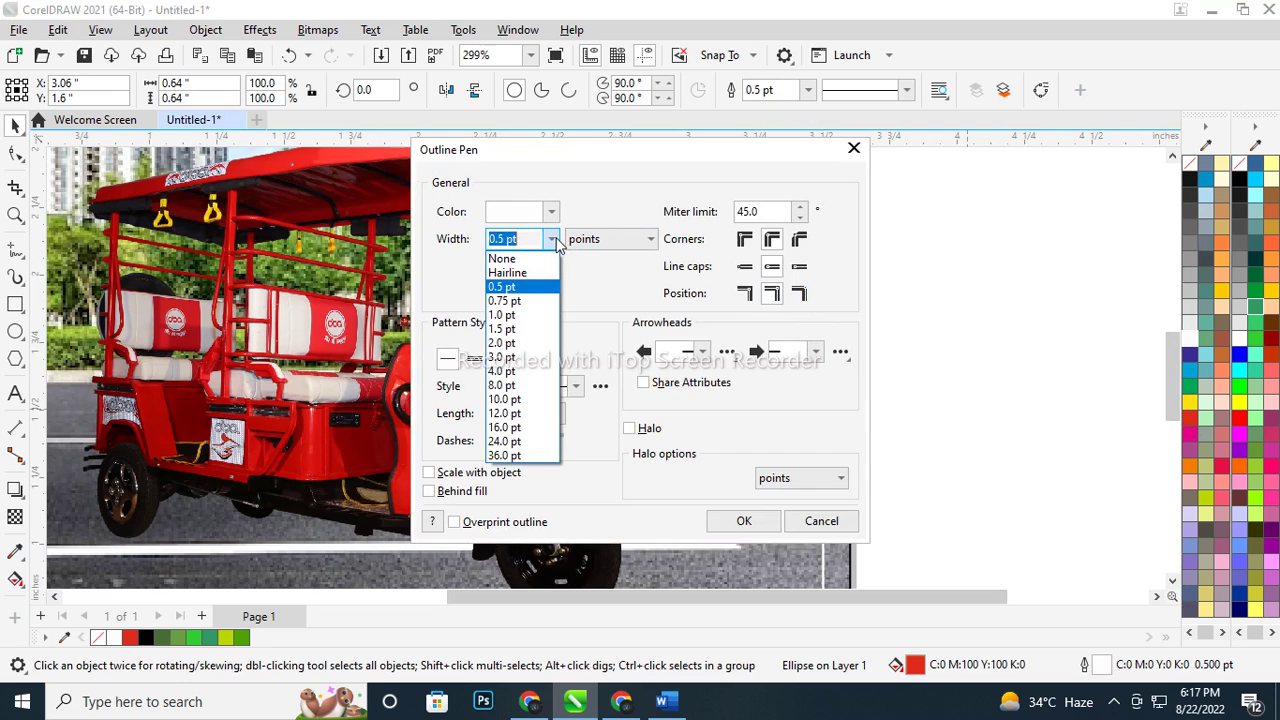
{"action": "type", "text": "1.5"}
{"action": "key", "text": "Return"}
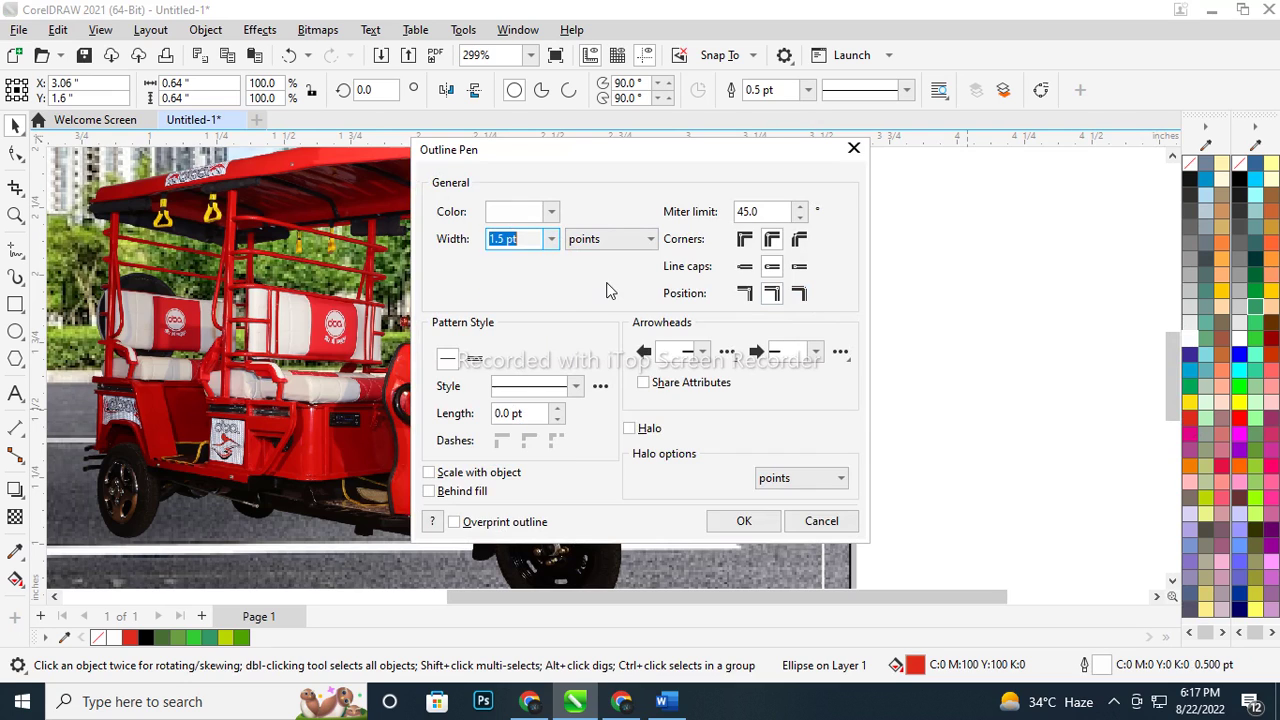
{"action": "left_click", "coordinate": [469, 472]}
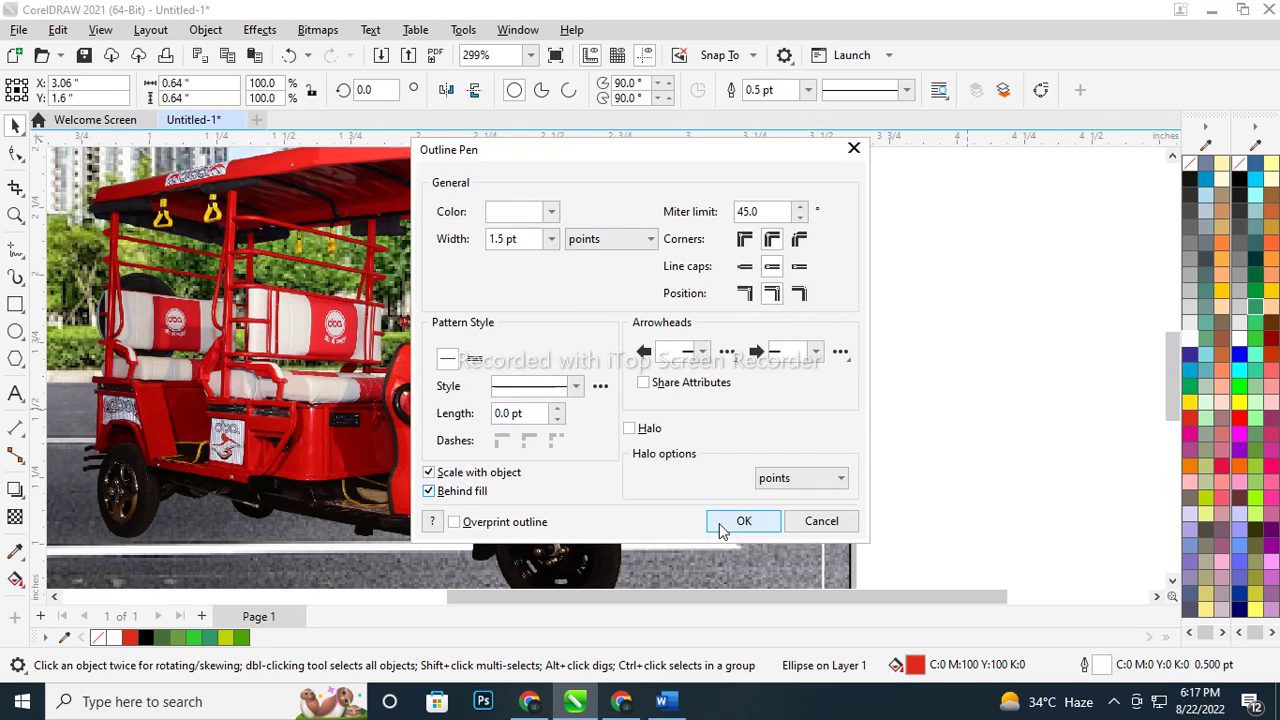
{"action": "left_click", "coordinate": [722, 521]}
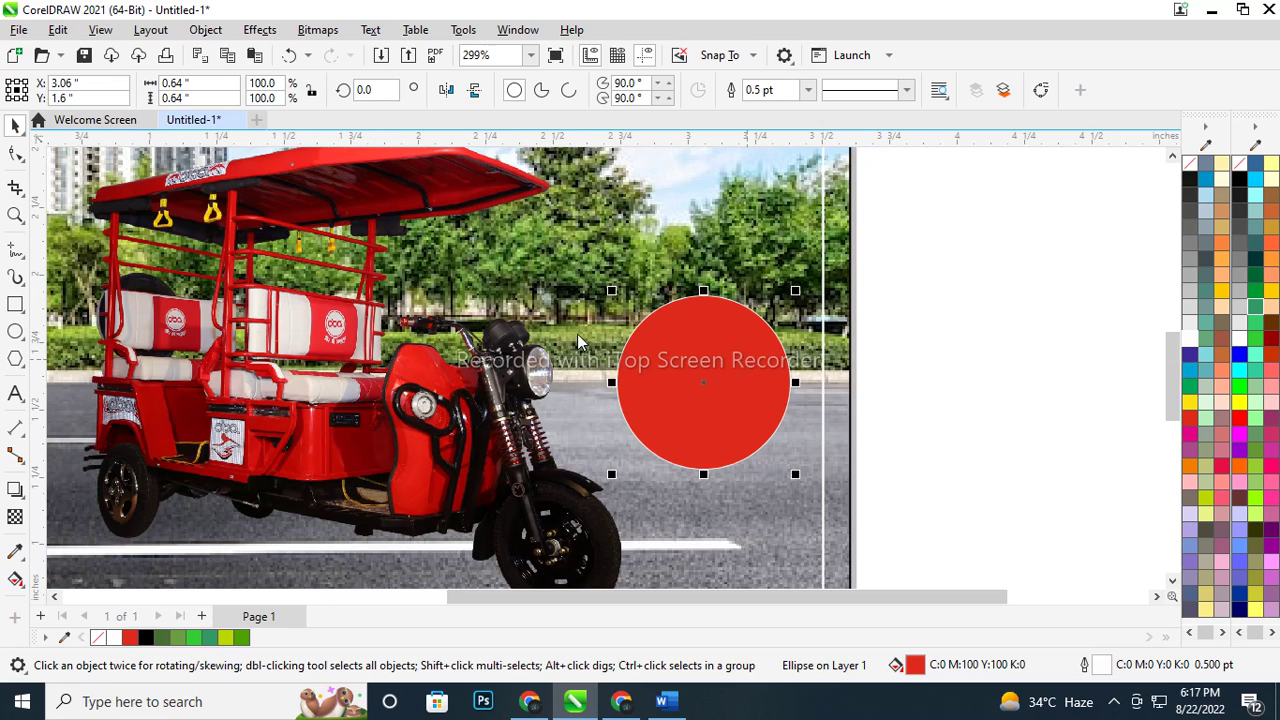
{"action": "key", "text": "F12"}
{"action": "left_click", "coordinate": [551, 239]}
{"action": "type", "text": "2"}
{"action": "key", "text": "Return"}
Adjust the red circle's size, shrinking it slightly then enlarging it back to full size
{"action": "scroll", "coordinate": [761, 397], "scroll_direction": "down", "scroll_amount": 2}
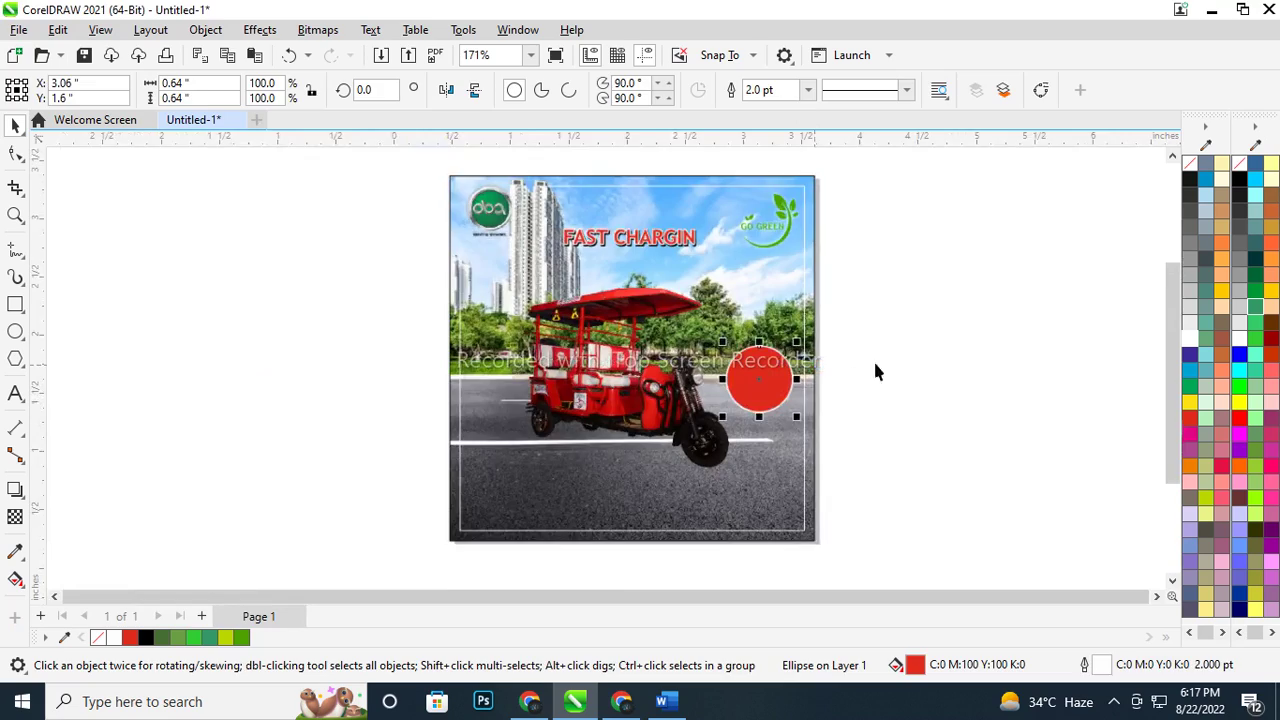
{"action": "scroll", "coordinate": [760, 400], "scroll_direction": "up", "scroll_amount": 2}
{"action": "scroll", "coordinate": [795, 400], "scroll_direction": "up", "scroll_amount": 1}
{"action": "left_click_drag", "start_coordinate": [827, 386], "coordinate": [821, 381]}
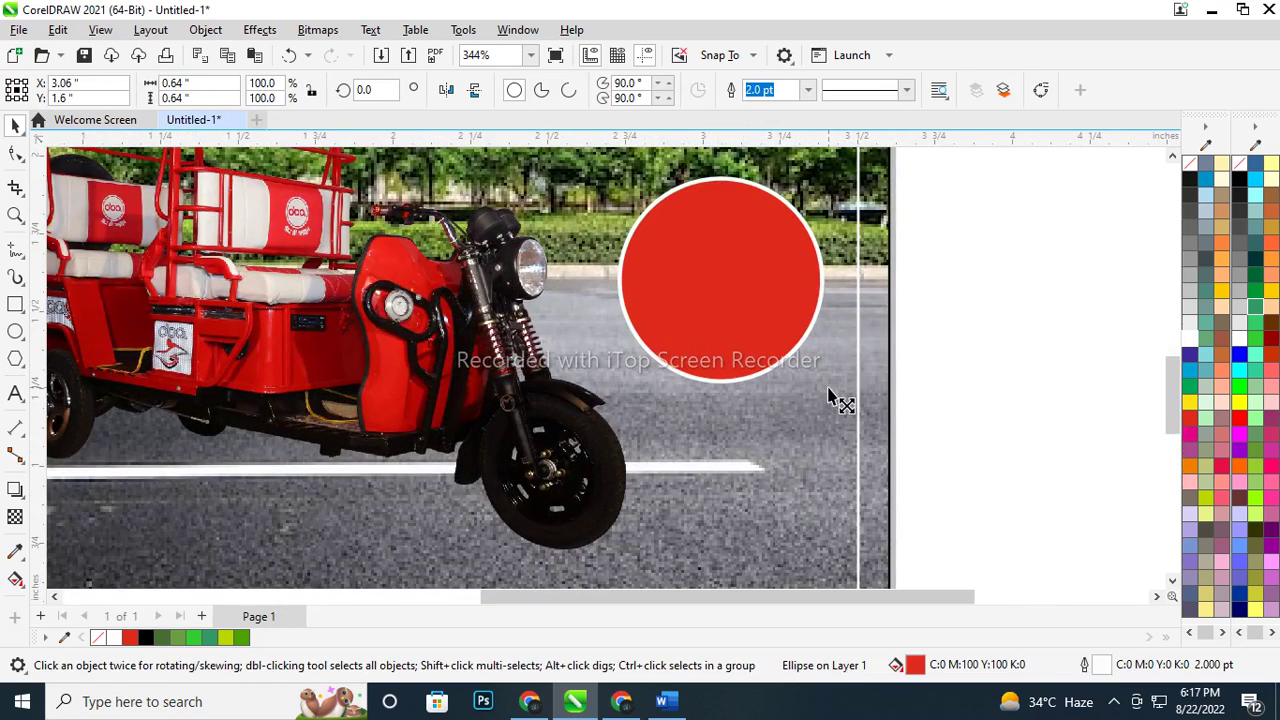
{"action": "left_click", "coordinate": [928, 376]}
{"action": "scroll", "coordinate": [774, 375], "scroll_direction": "down", "scroll_amount": 3}
{"action": "scroll", "coordinate": [757, 400], "scroll_direction": "up", "scroll_amount": 2}
{"action": "scroll", "coordinate": [770, 437], "scroll_direction": "up", "scroll_amount": 3}
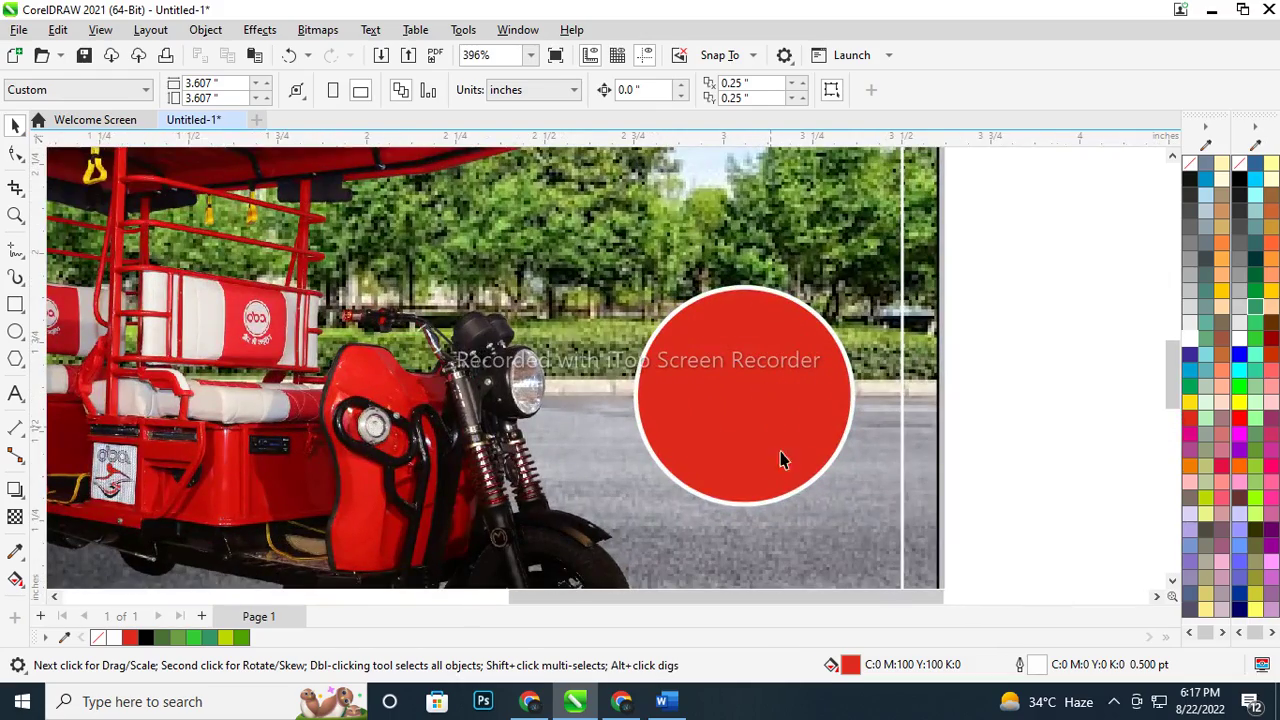
{"action": "left_click", "coordinate": [786, 472]}
{"action": "left_click_drag", "start_coordinate": [857, 512], "coordinate": [877, 530]}
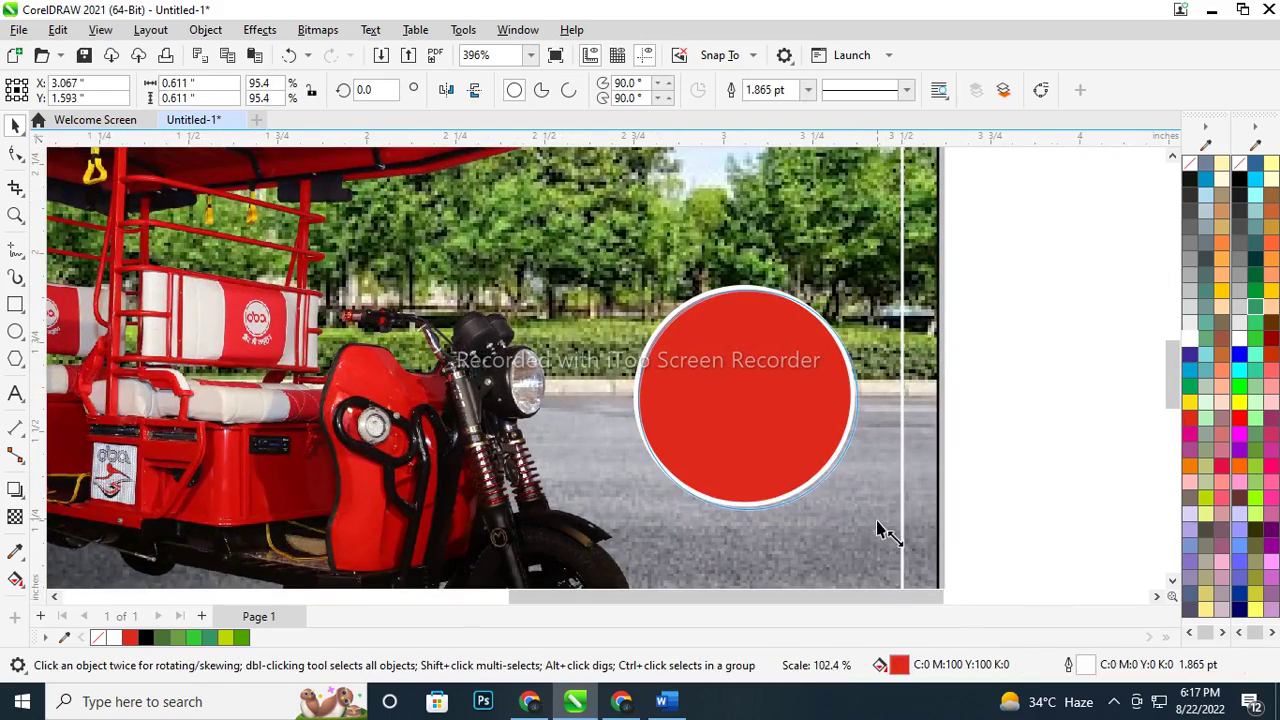
{"action": "scroll", "coordinate": [803, 362], "scroll_direction": "down", "scroll_amount": 1}
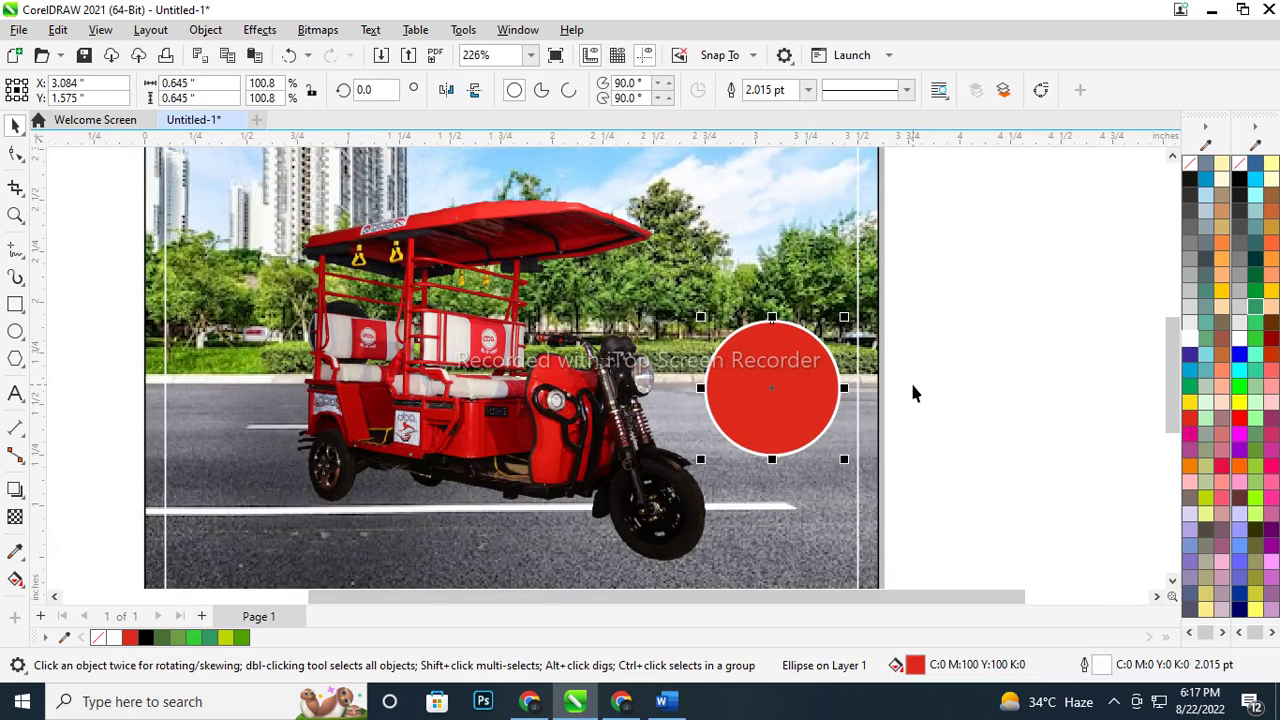
{"action": "left_click", "coordinate": [912, 393]}
{"action": "scroll", "coordinate": [800, 403], "scroll_direction": "up", "scroll_amount": 1}
{"action": "scroll", "coordinate": [748, 398], "scroll_direction": "up", "scroll_amount": 1}
{"action": "left_click", "coordinate": [746, 355]}
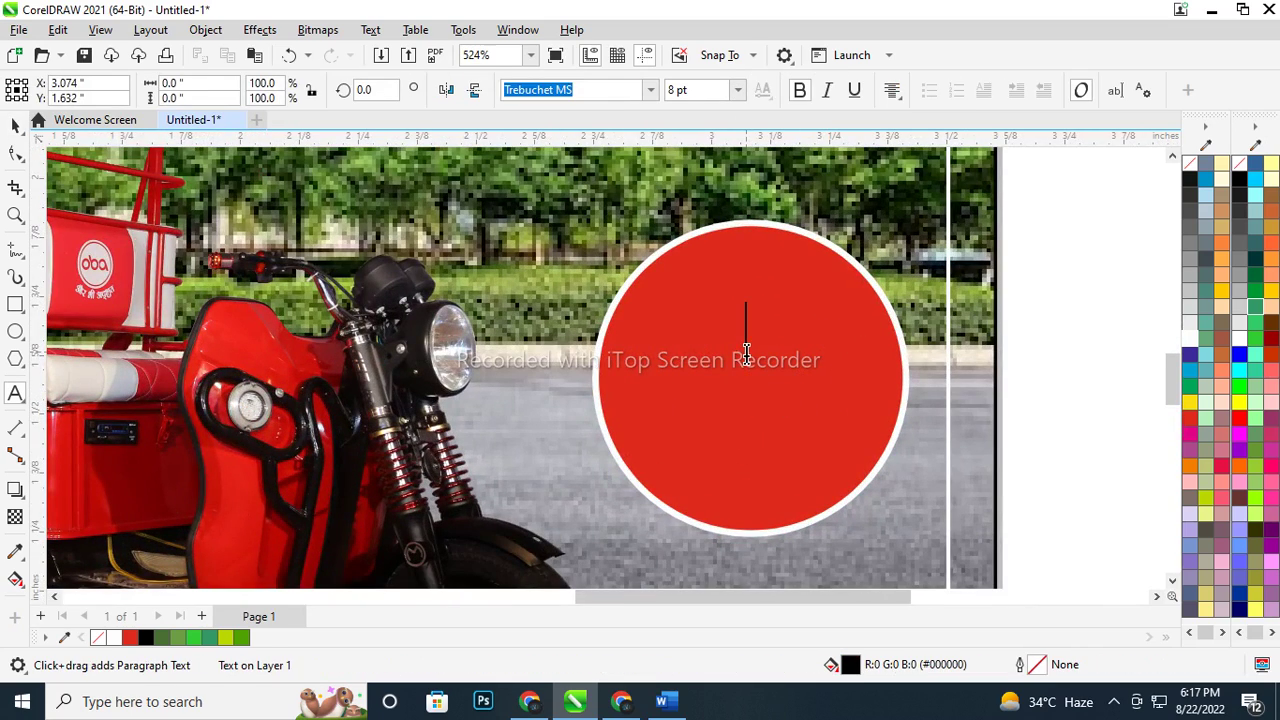
Type 1 in the circle and give the preceding character the Indian Rupee font to make ₹
{"action": "type", "text": "1"}
{"action": "key", "text": "Left"}
{"action": "key", "text": "Left"}
{"action": "key", "text": "shift+Right"}
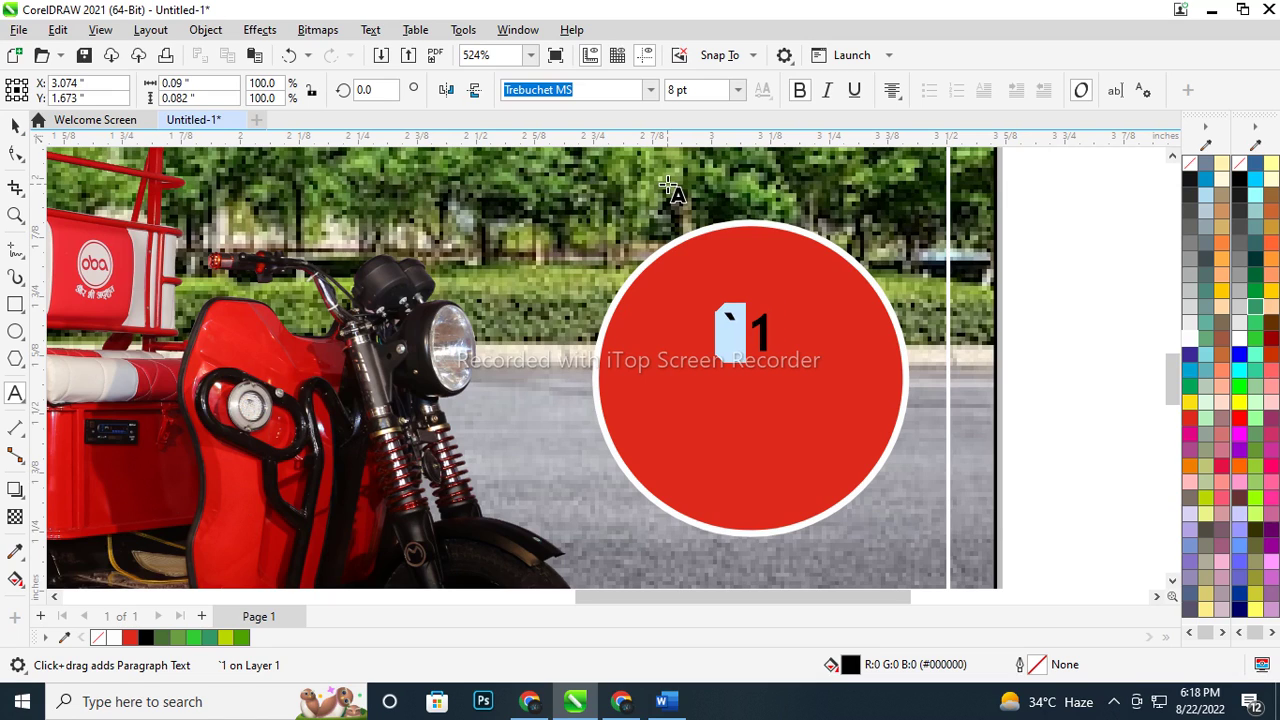
{"action": "left_click", "coordinate": [650, 90]}
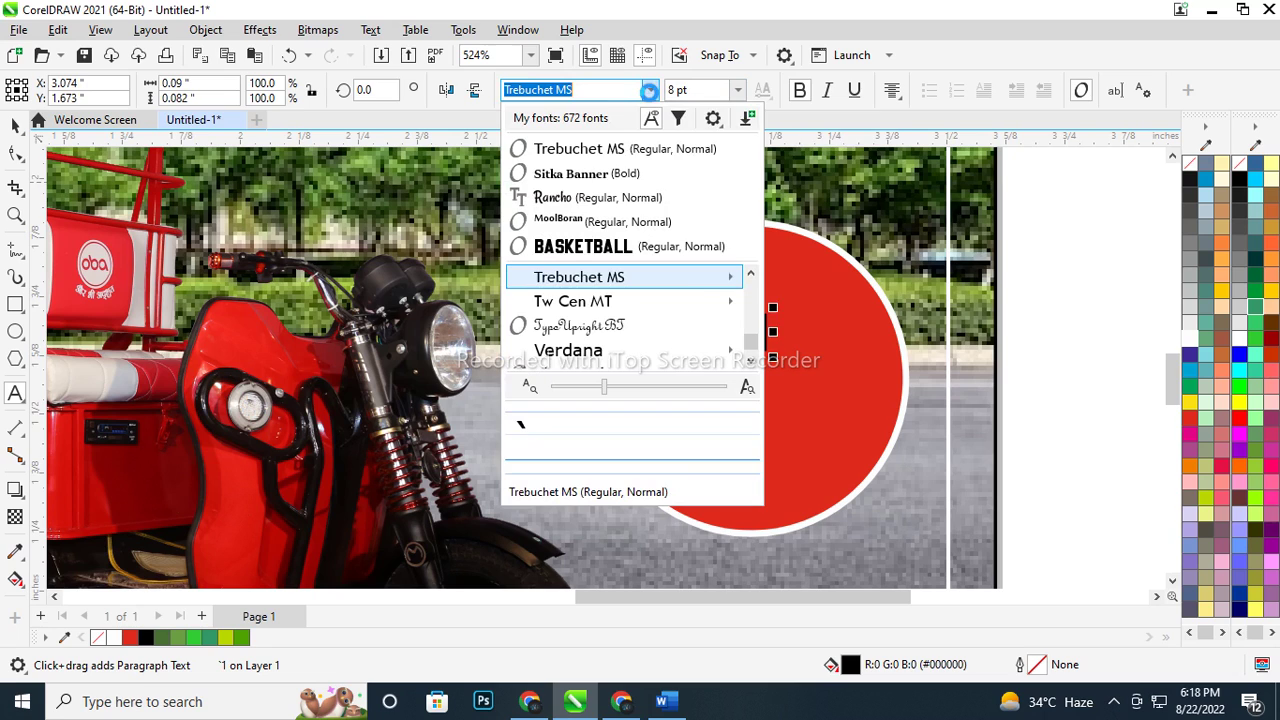
{"action": "type", "text": "RUPEE"}
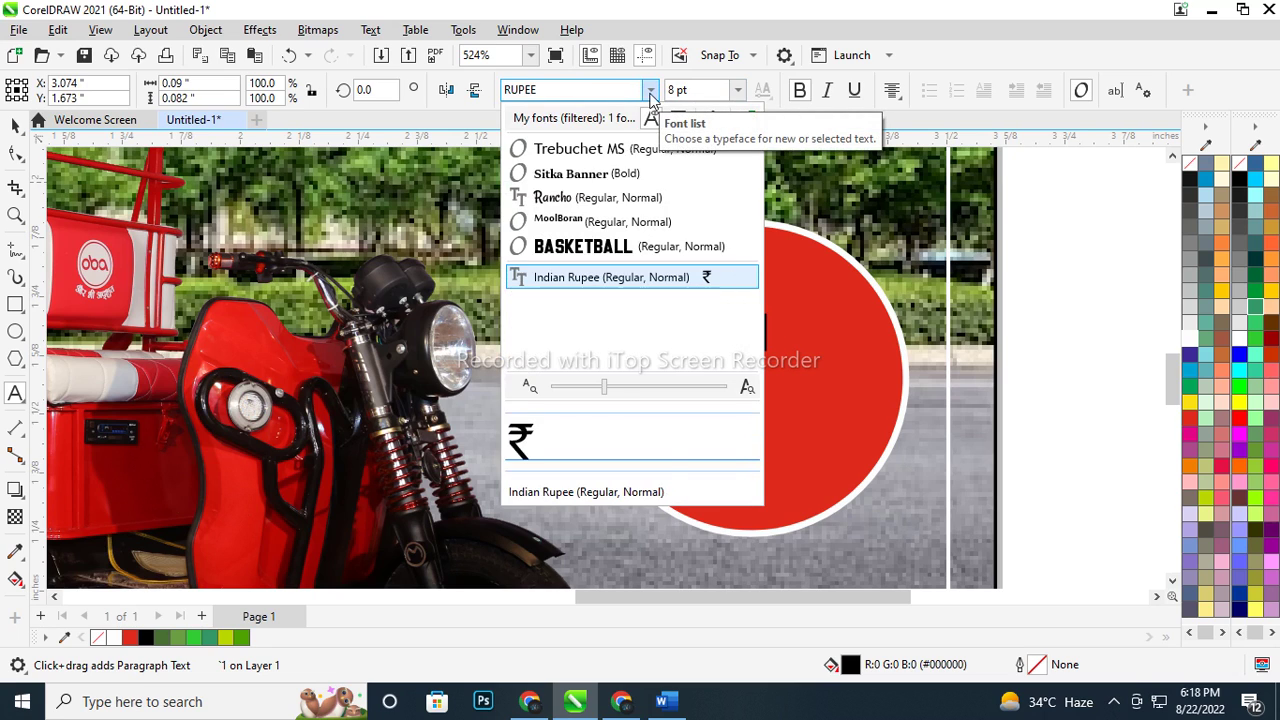
{"action": "key", "text": "Return"}
Convert the ₹1 text to curves and enlarge it to about 250 percent
{"action": "key", "text": "ctrl+space"}
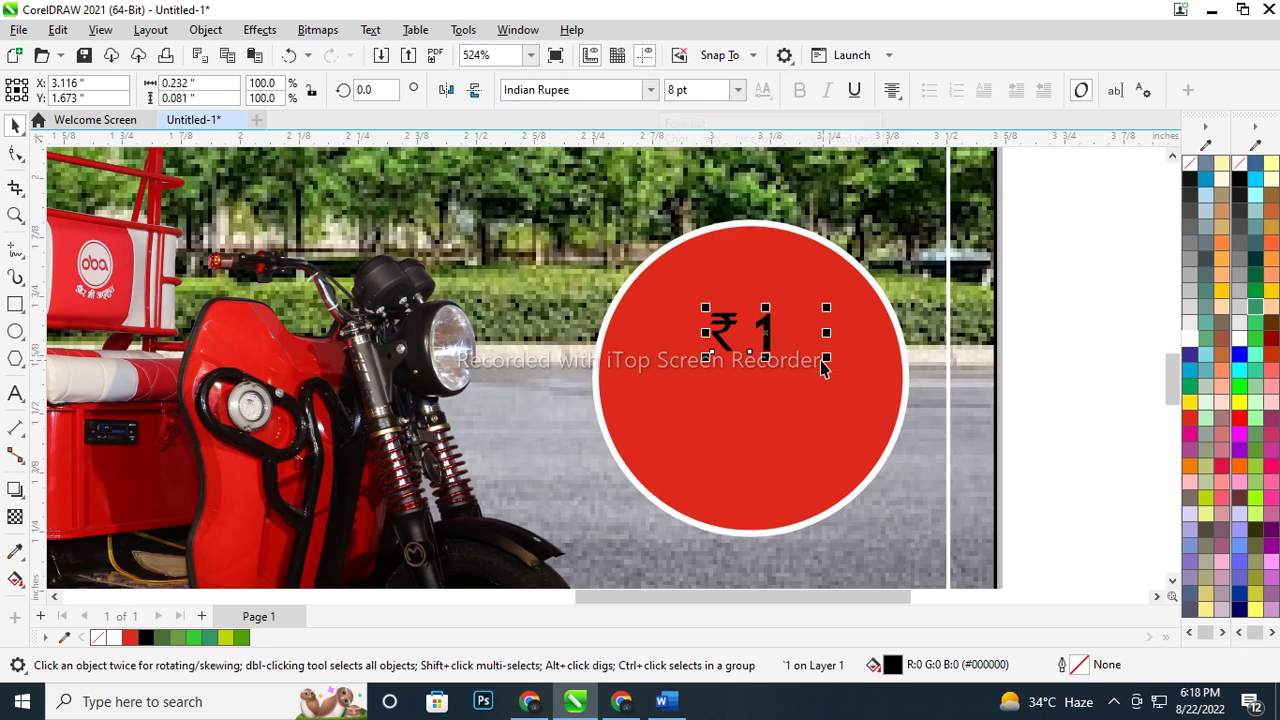
{"action": "key", "text": "F10"}
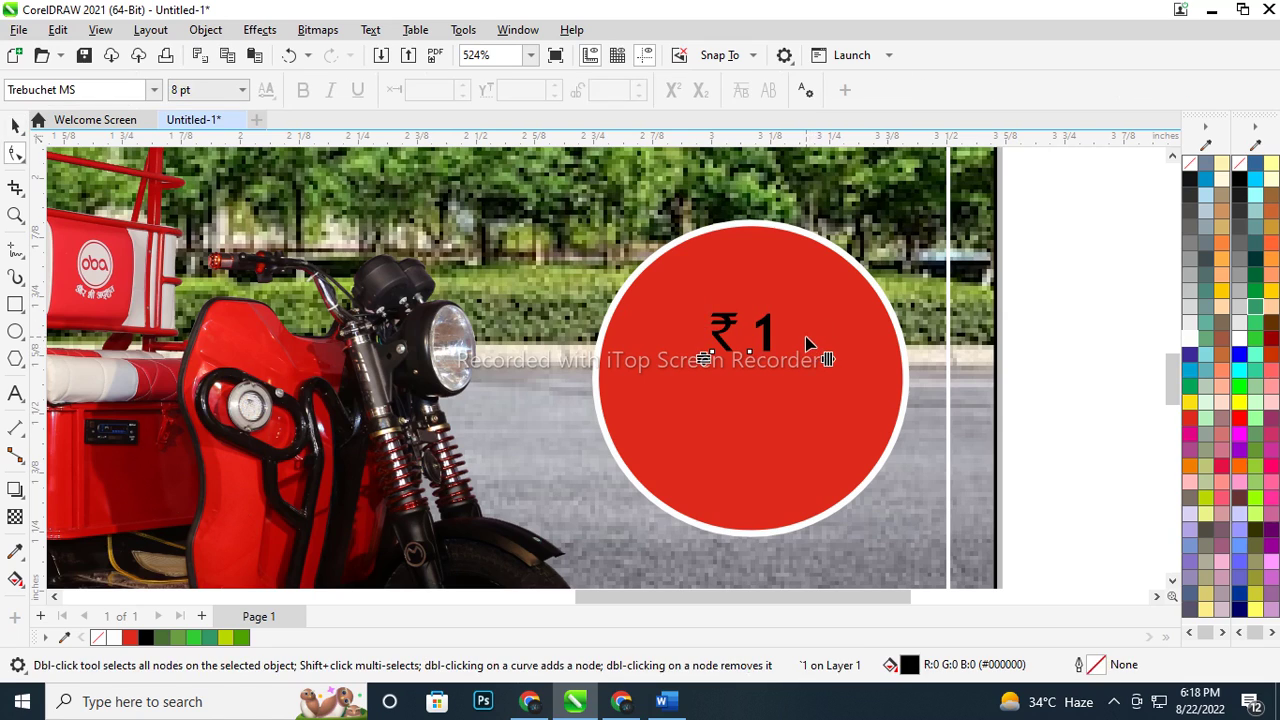
{"action": "key", "text": "space"}
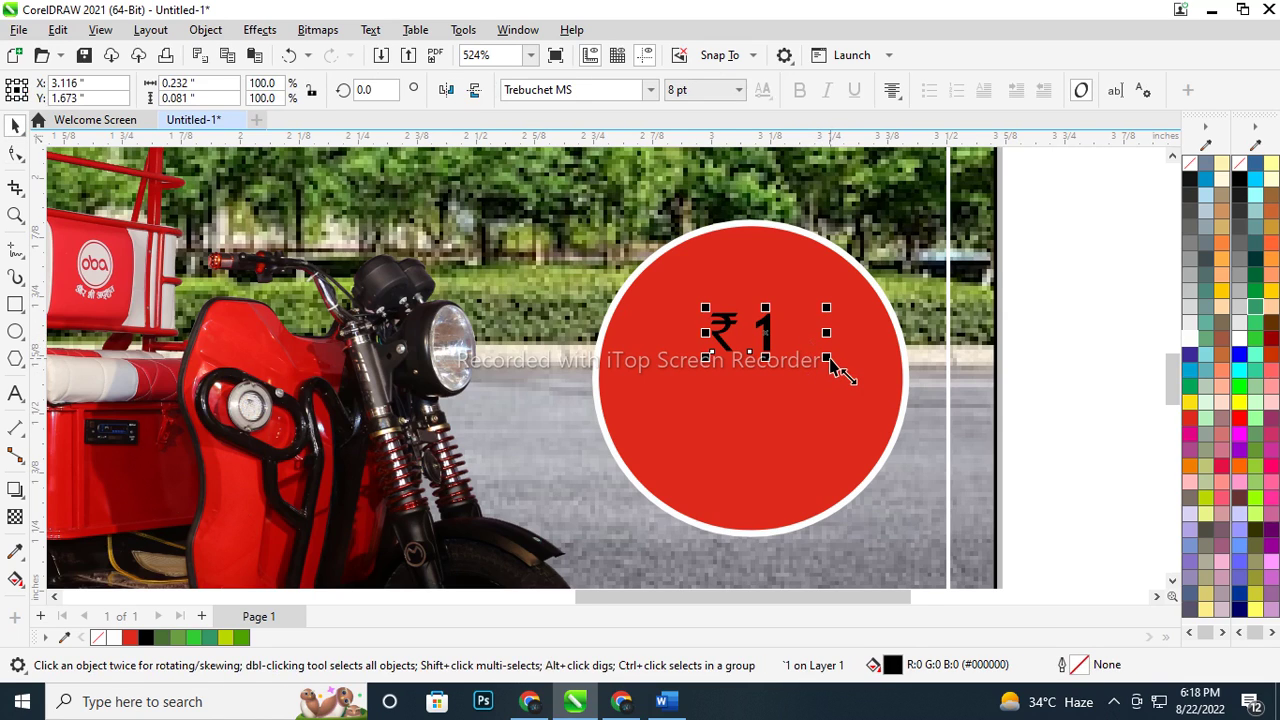
{"action": "key", "text": "ctrl+z"}
{"action": "key", "text": "ctrl+z"}
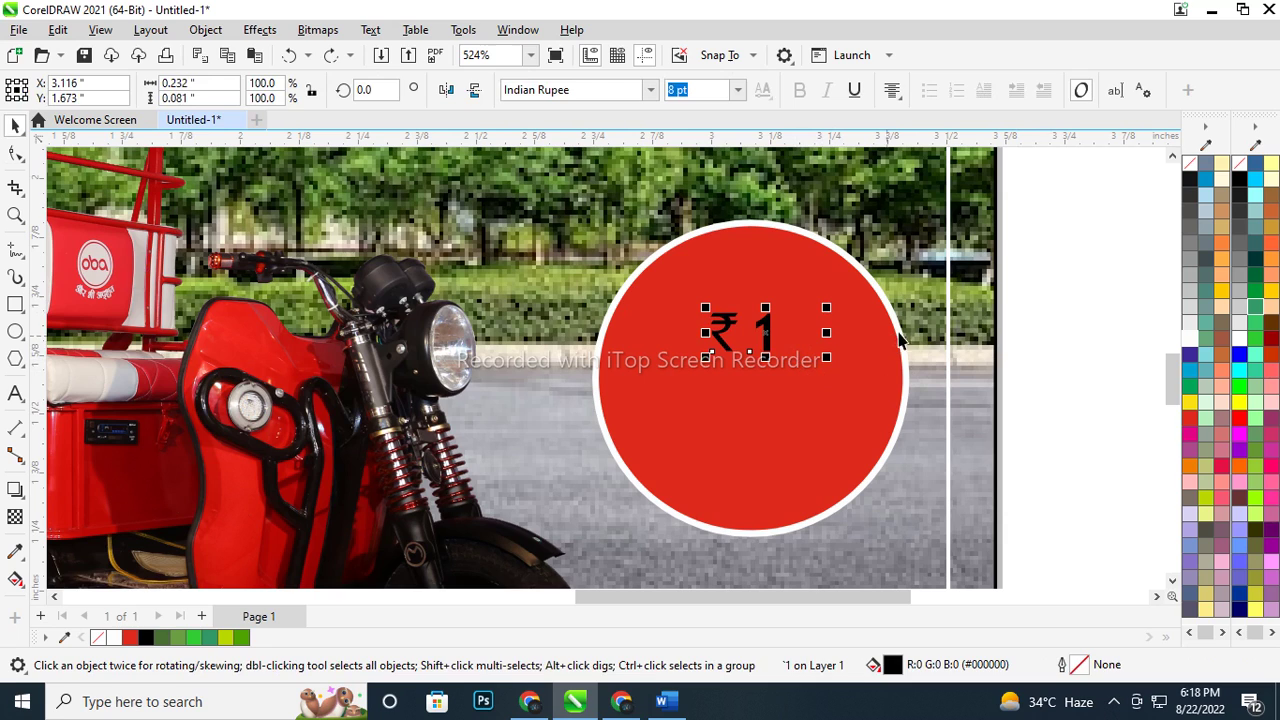
{"action": "key", "text": "ctrl+q"}
{"action": "left_click", "coordinate": [1020, 314]}
{"action": "left_click", "coordinate": [765, 328]}
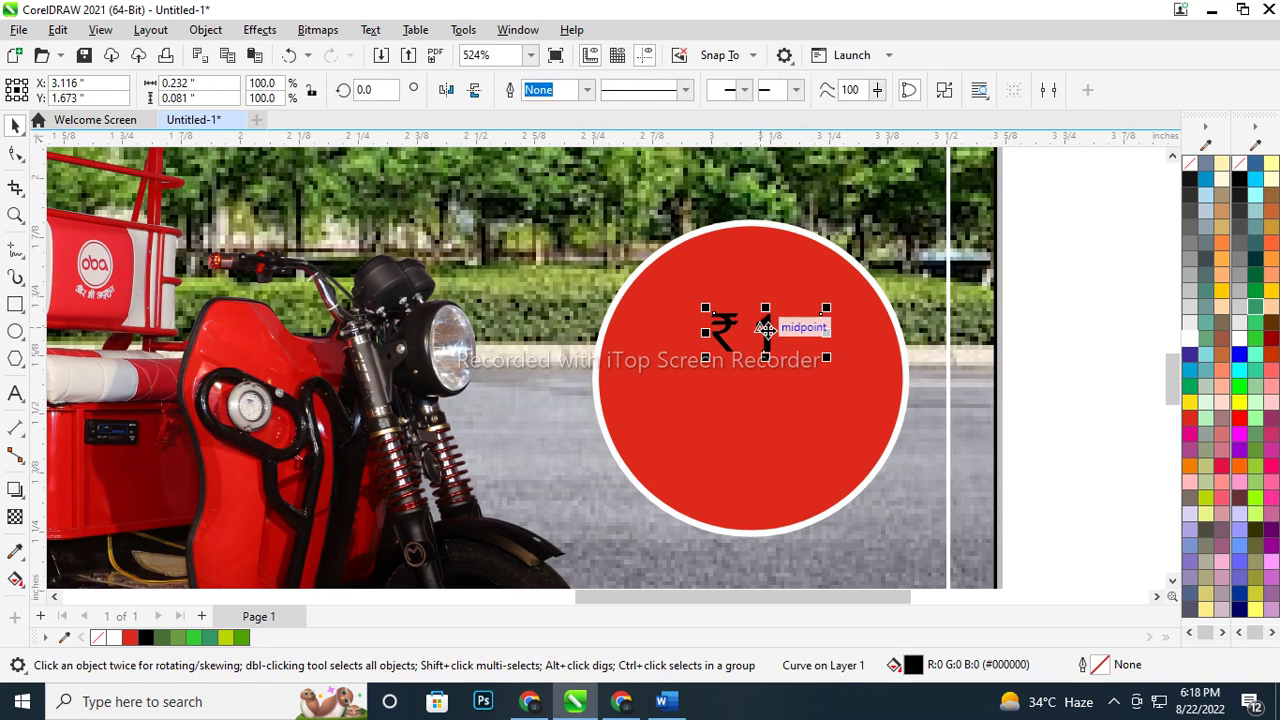
{"action": "key", "text": "space"}
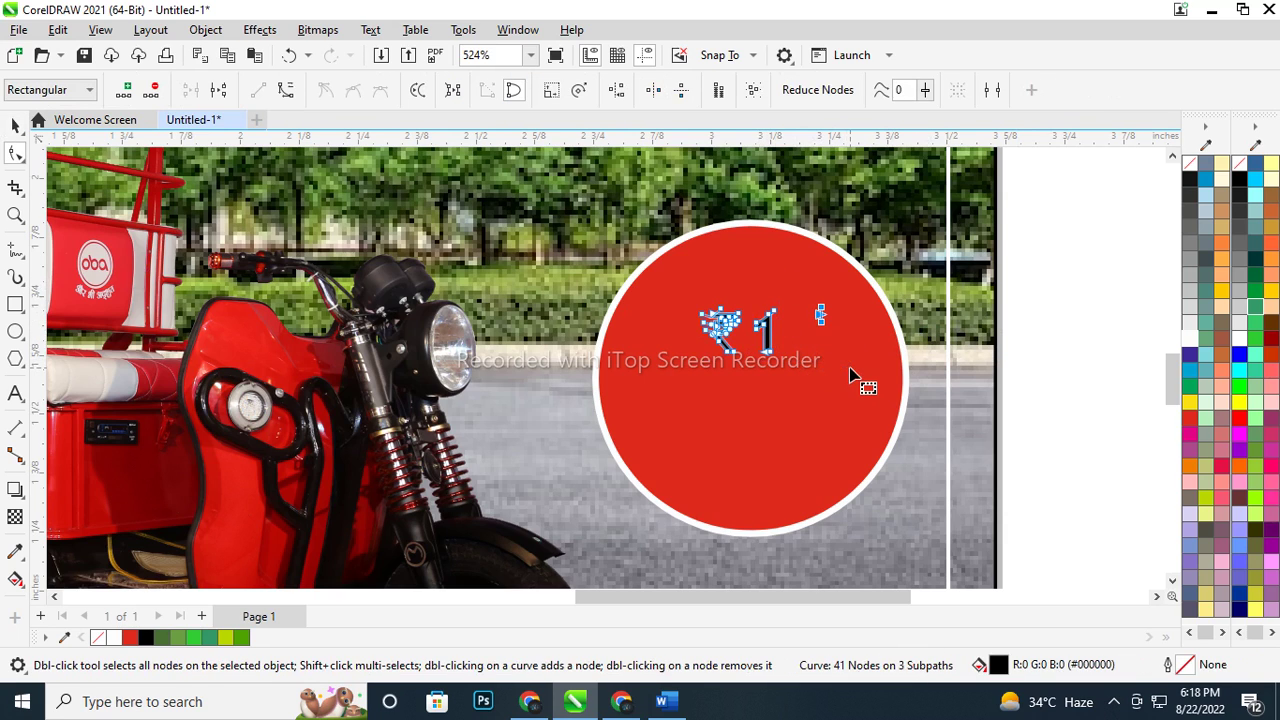
{"action": "key", "text": "space"}
{"action": "mouse_move", "coordinate": [782, 362]}
{"action": "left_mouse_down"}
{"action": "mouse_move", "coordinate": [824, 424]}
{"action": "mouse_move", "coordinate": [777, 423]}
{"action": "left_mouse_up"}
Nudge the bottom of the 1 slightly left and fill the ₹1 white
{"action": "left_click", "coordinate": [900, 380], "text": "shift"}
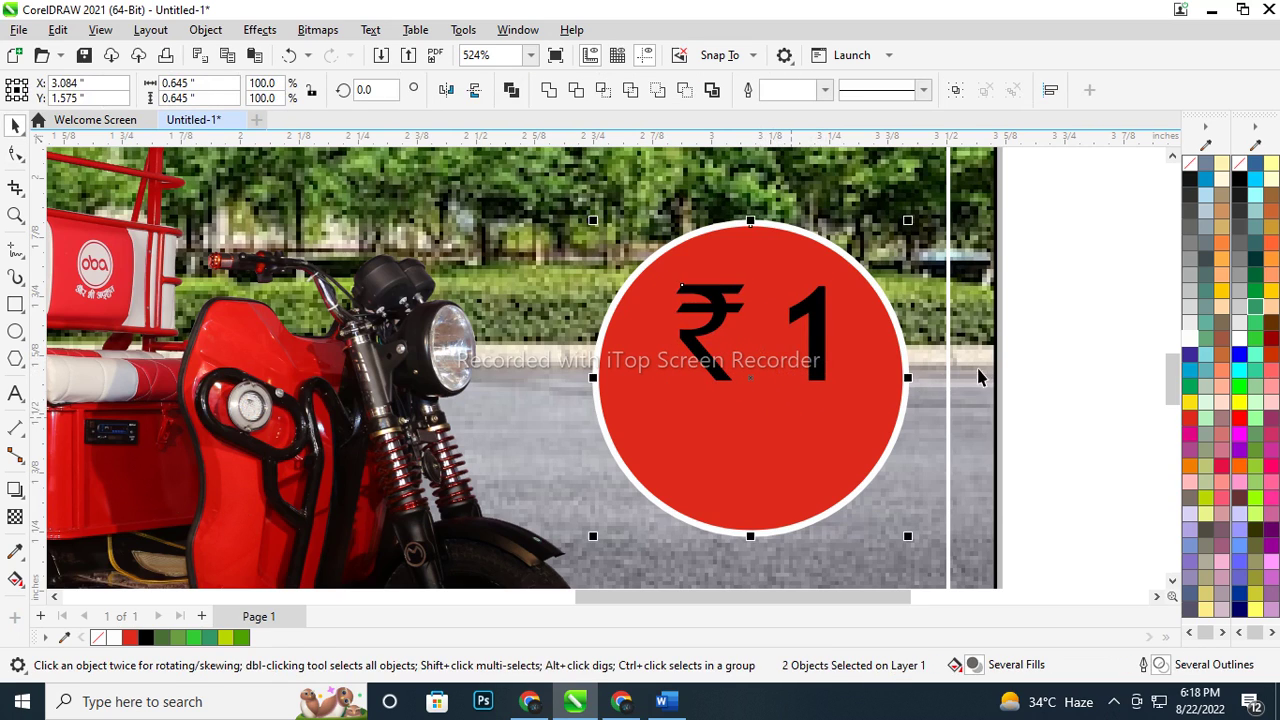
{"action": "left_click", "coordinate": [808, 311]}
{"action": "key", "text": "space"}
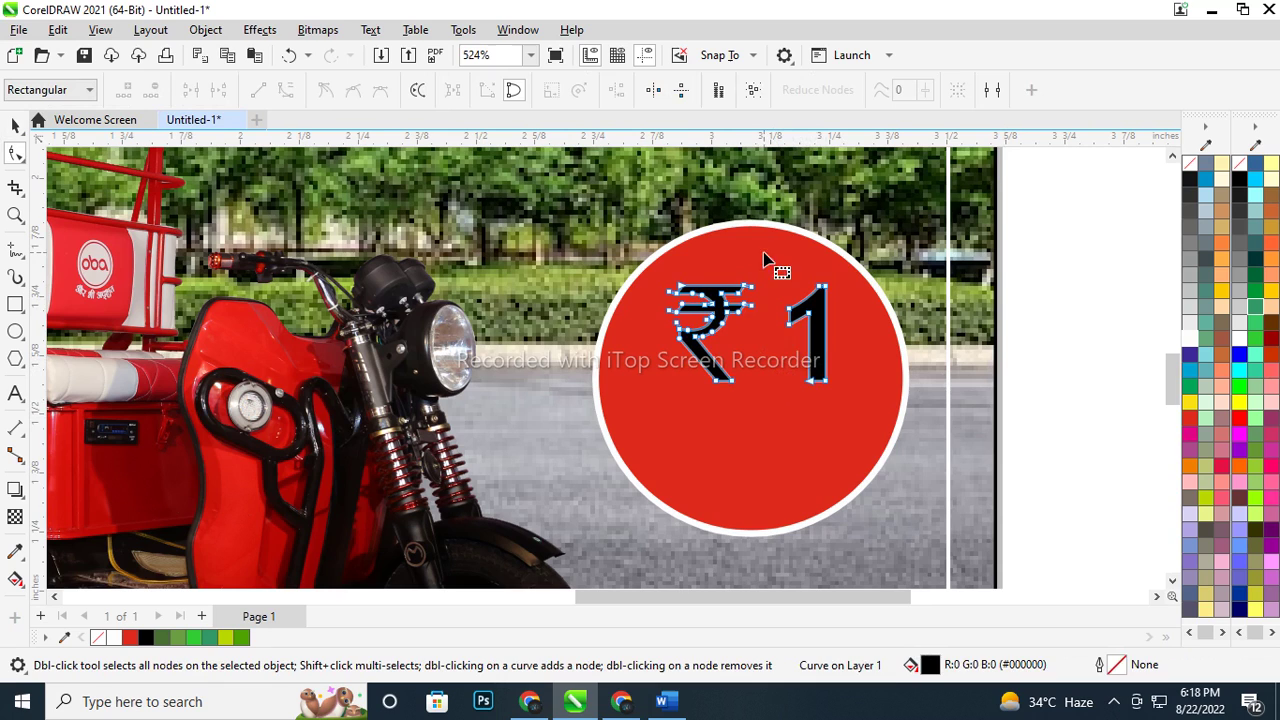
{"action": "left_click_drag", "start_coordinate": [827, 384], "coordinate": [816, 384]}
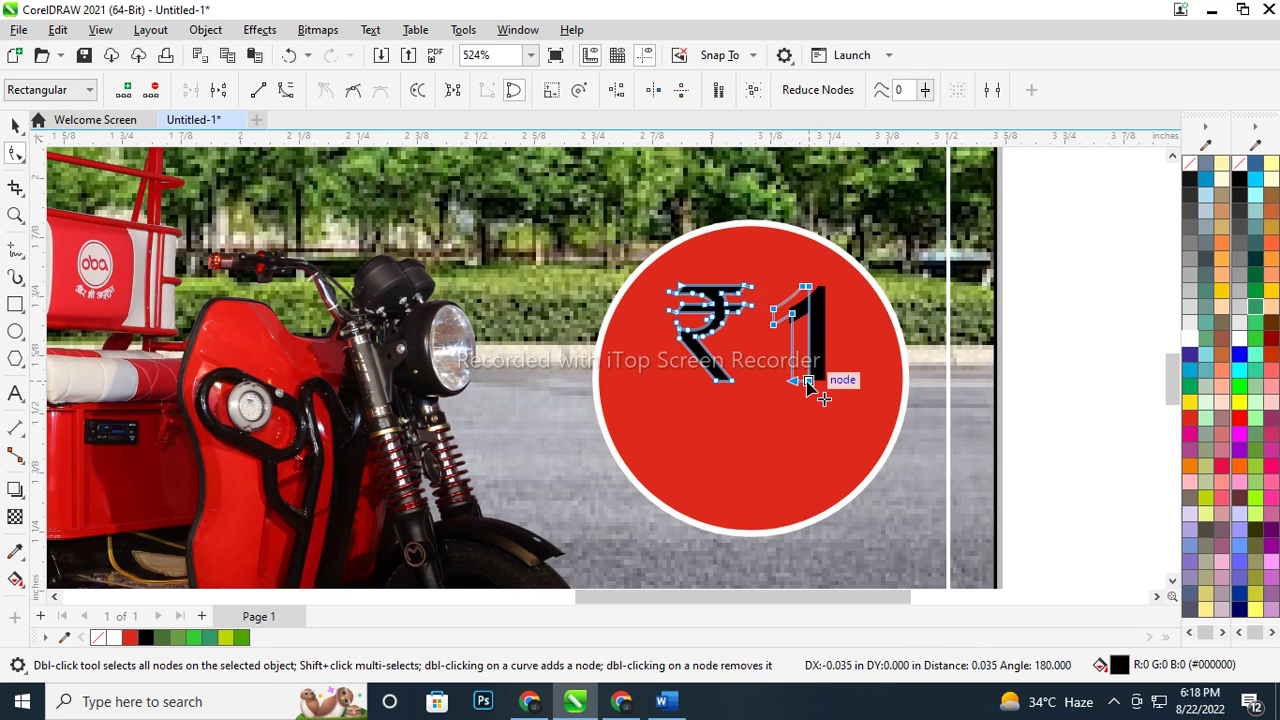
{"action": "key", "text": "space"}
{"action": "left_click", "coordinate": [1189, 338]}
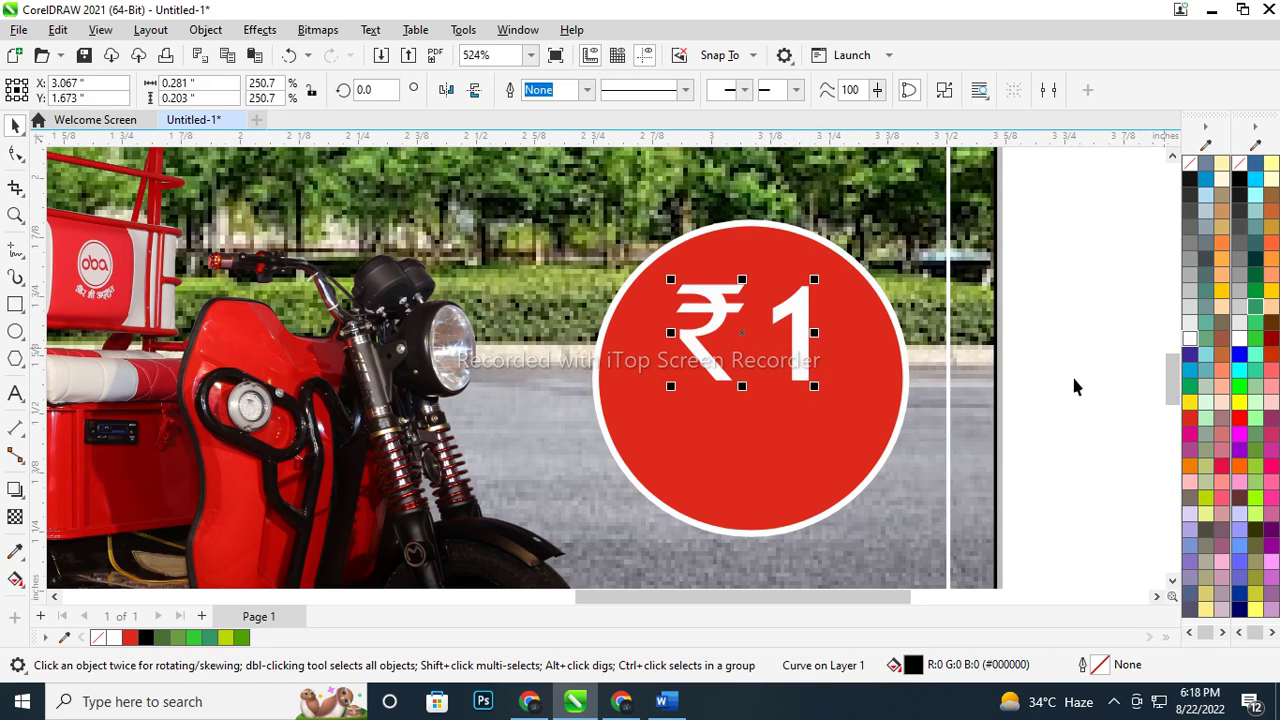
{"action": "left_click", "coordinate": [823, 429], "text": "shift"}
{"action": "scroll", "coordinate": [754, 362], "scroll_direction": "down", "scroll_amount": 2}
{"action": "left_click", "coordinate": [954, 334]}
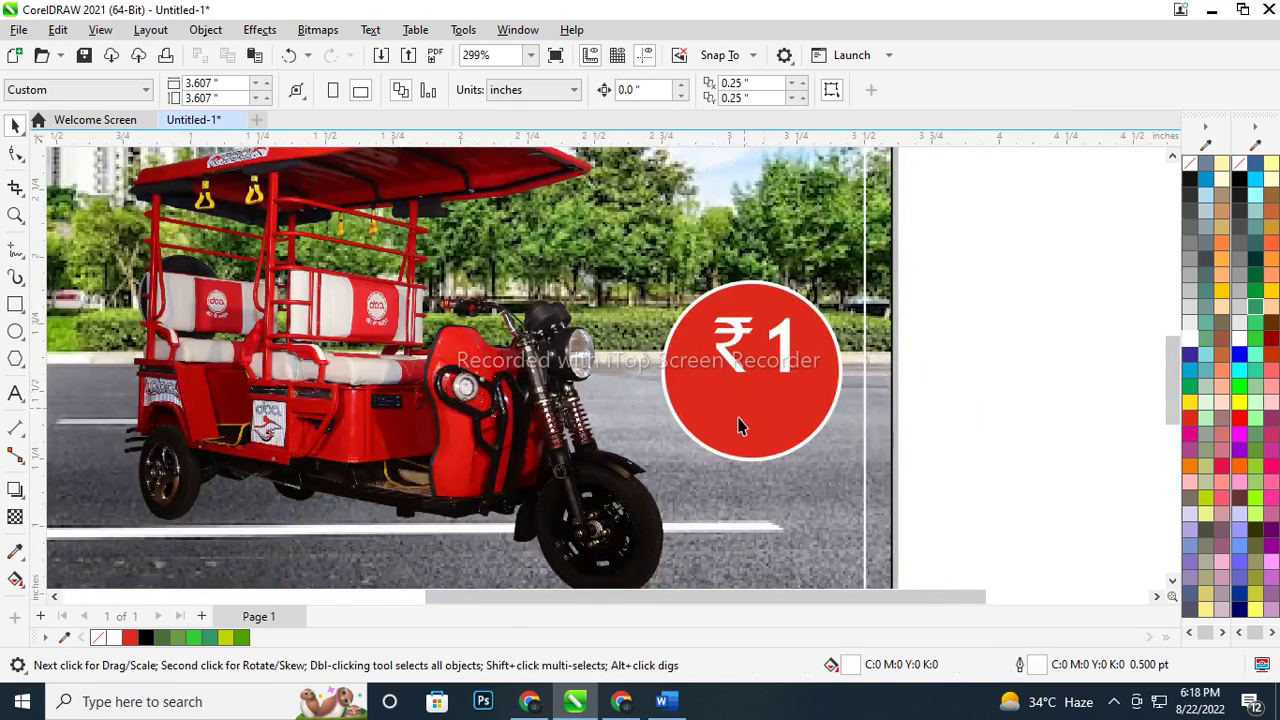
Start a text line below ₹1 and set its font to Kruti Dev 010
{"action": "scroll", "coordinate": [737, 429], "scroll_direction": "up", "scroll_amount": 3}
{"action": "key", "text": "F8"}
{"action": "left_click", "coordinate": [740, 400]}
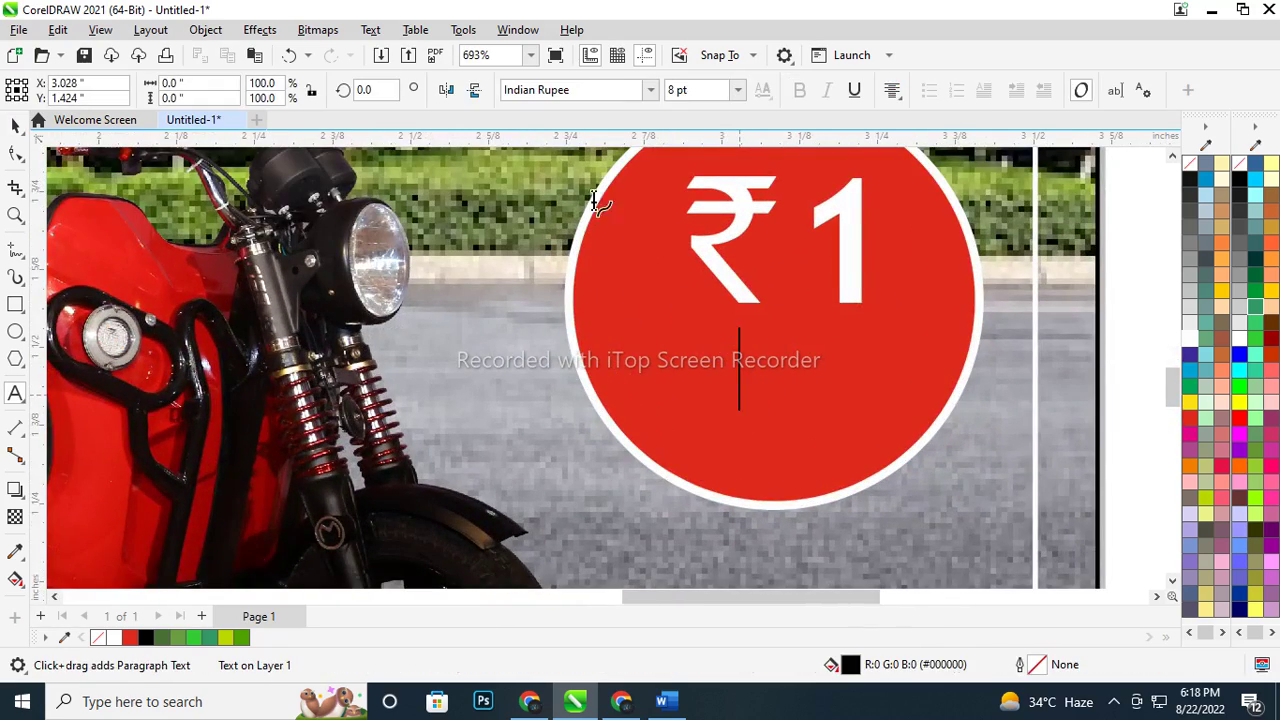
{"action": "left_click", "coordinate": [651, 90]}
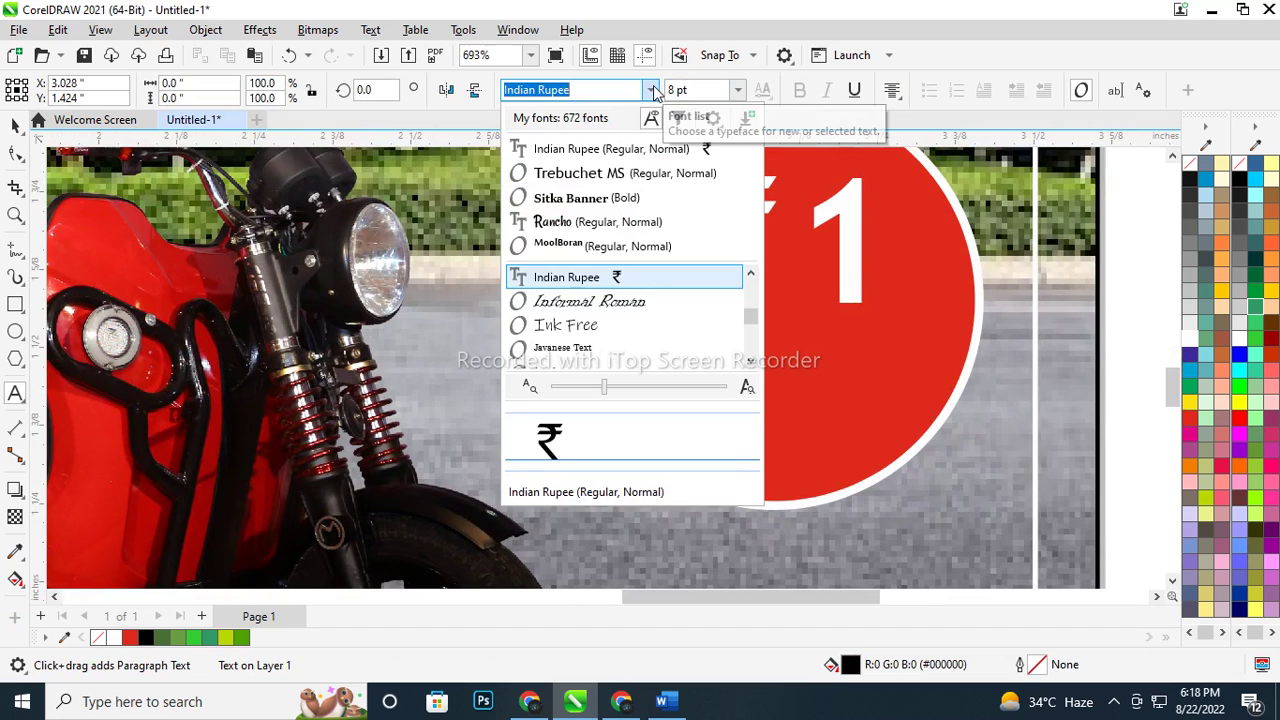
{"action": "type", "text": "Jky"}
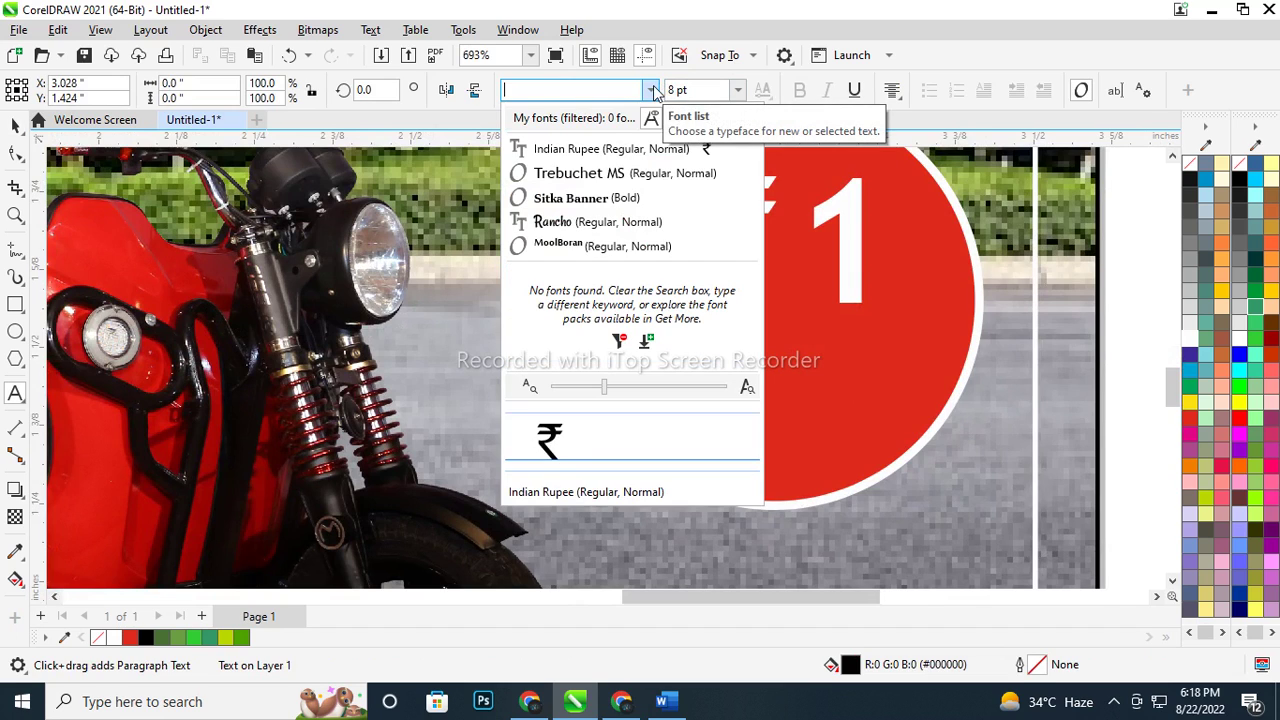
{"action": "key", "text": "BackSpace"}
{"action": "key", "text": "BackSpace"}
{"action": "key", "text": "BackSpace"}
{"action": "type", "text": "RUTI"}
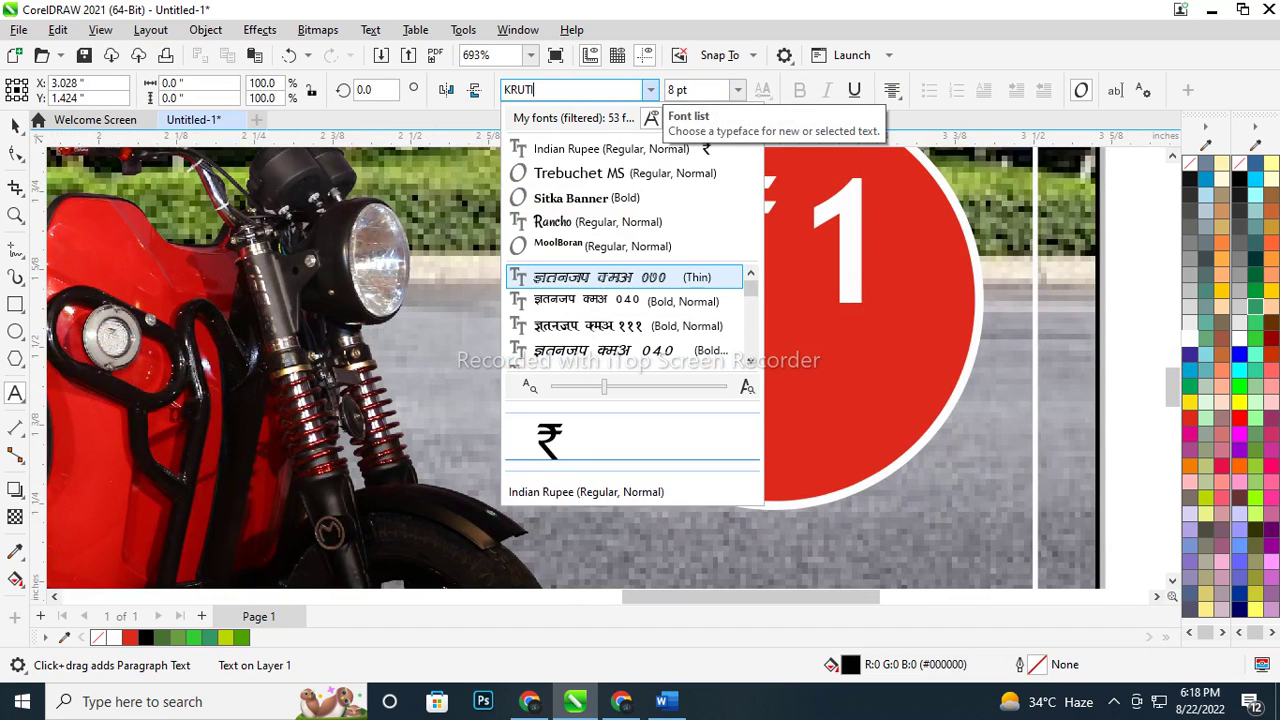
{"action": "key", "text": "Down"}
{"action": "key", "text": "Down"}
{"action": "key", "text": "Down"}
{"action": "key", "text": "Down"}
{"action": "key", "text": "Down"}
{"action": "key", "text": "Up"}
{"action": "key", "text": "Up"}
{"action": "key", "text": "Up"}
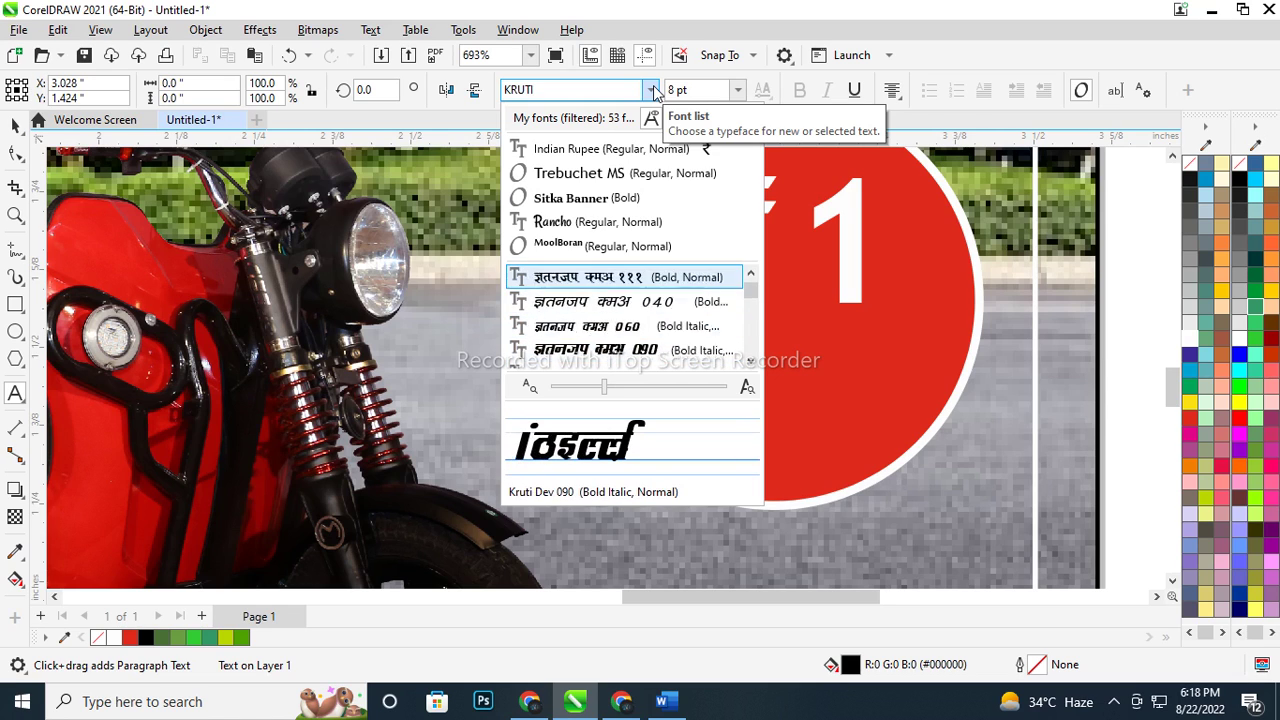
{"action": "key", "text": "Up"}
{"action": "key", "text": "Up"}
{"action": "key", "text": "Up"}
{"action": "key", "text": "Down"}
{"action": "key", "text": "Down"}
{"action": "key", "text": "Down"}
{"action": "key", "text": "Down"}
{"action": "key", "text": "Down"}
{"action": "key", "text": "Down"}
{"action": "key", "text": "Down"}
{"action": "key", "text": "Down"}
{"action": "key", "text": "Down"}
{"action": "key", "text": "Down"}
{"action": "key", "text": "Down"}
{"action": "key", "text": "Down"}
{"action": "key", "text": "Down"}
{"action": "key", "text": "Down"}
{"action": "key", "text": "Up"}
{"action": "key", "text": "Up"}
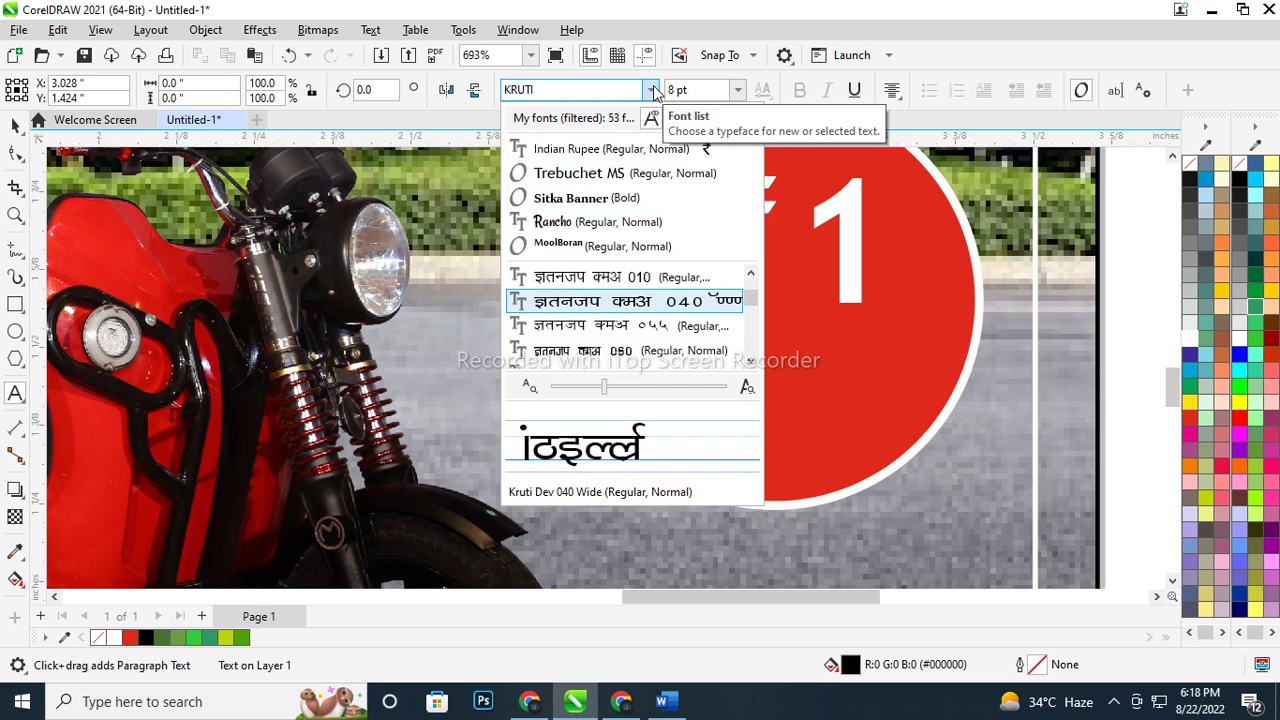
{"action": "key", "text": "Up"}
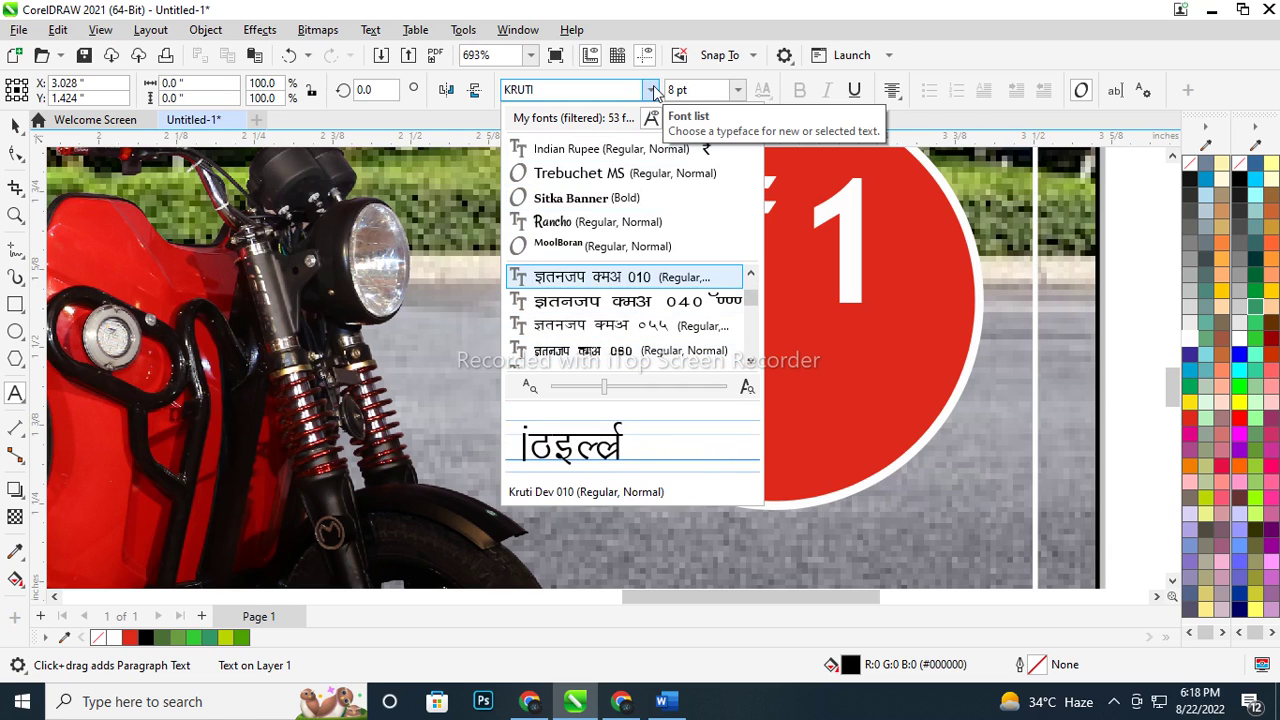
{"action": "key", "text": "Up"}
{"action": "key", "text": "Down"}
{"action": "key", "text": "Down"}
{"action": "key", "text": "Down"}
{"action": "key", "text": "Up"}
{"action": "key", "text": "Up"}
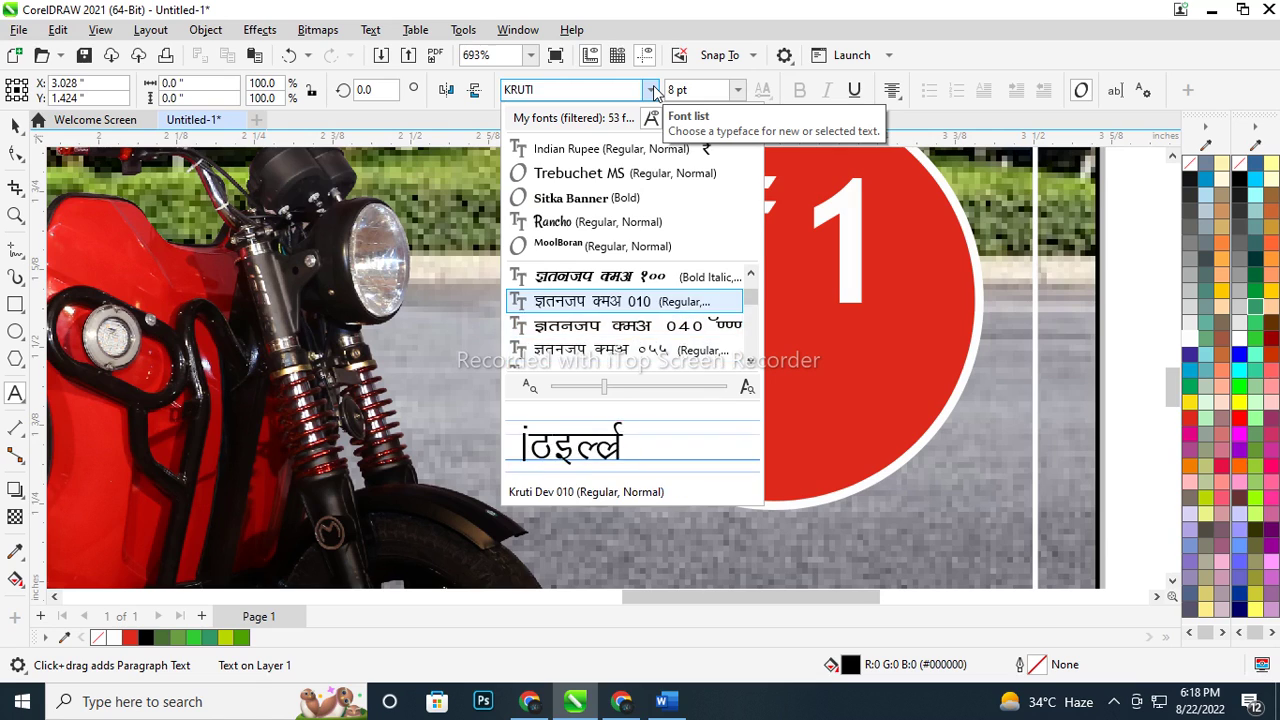
{"action": "key", "text": "Return"}
Type 'izfr fdeh-' so it renders as प्रति किमी. under the ₹1
{"action": "type", "text": "i"}
{"action": "key", "text": "BackSpace"}
{"action": "type", "text": "izfr "}
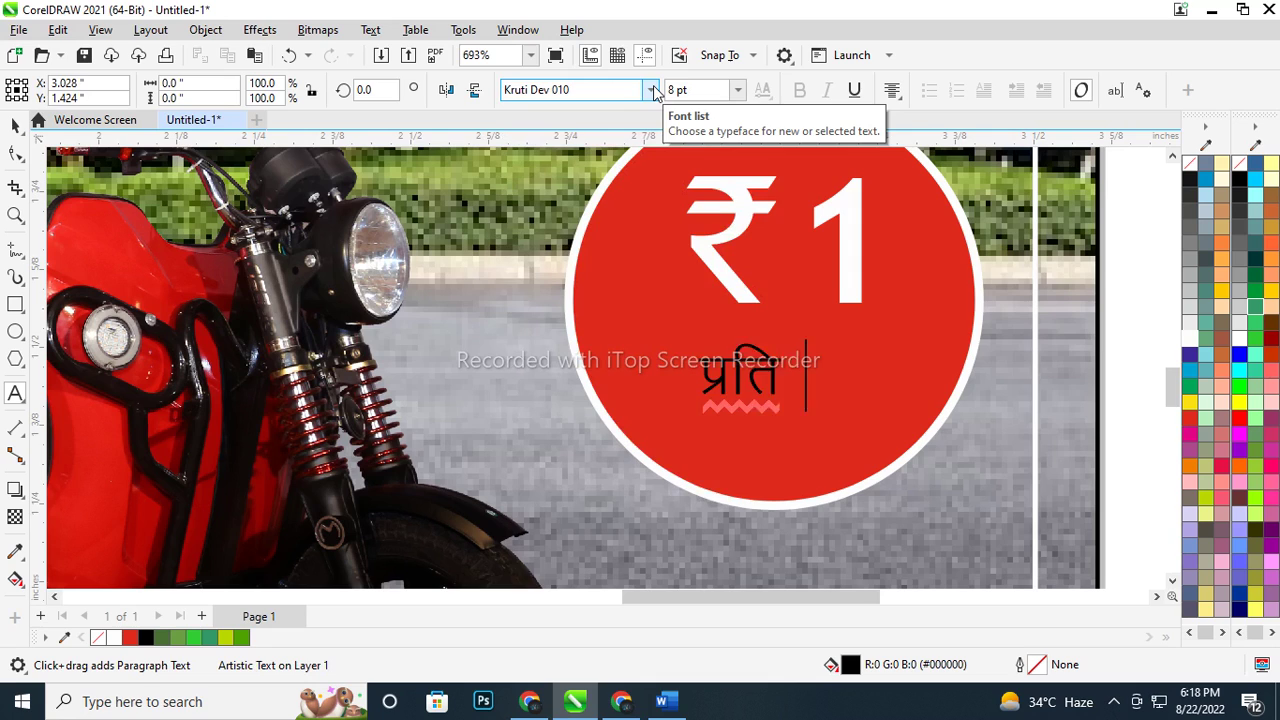
{"action": "type", "text": "fdeh-"}
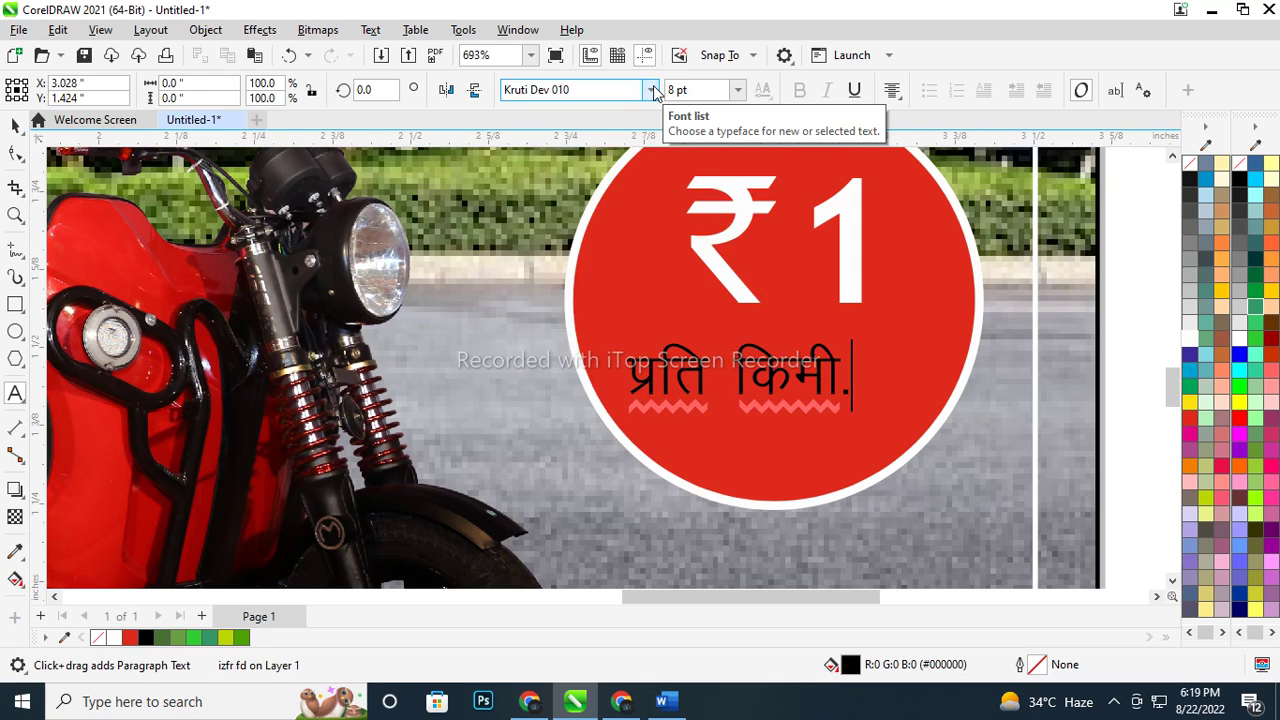
{"action": "key", "text": "ctrl+space"}
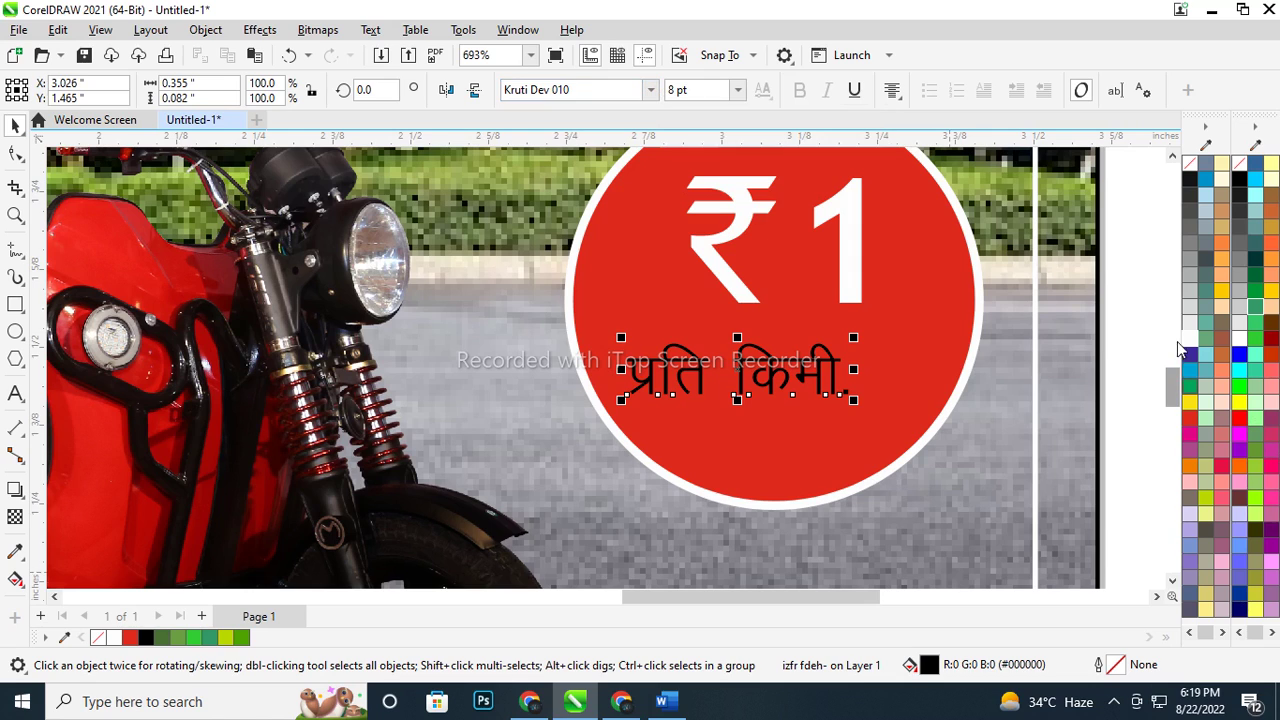
Make the Hindi text white, shrink it slightly and centre it horizontally in the circle
{"action": "left_click", "coordinate": [1190, 337]}
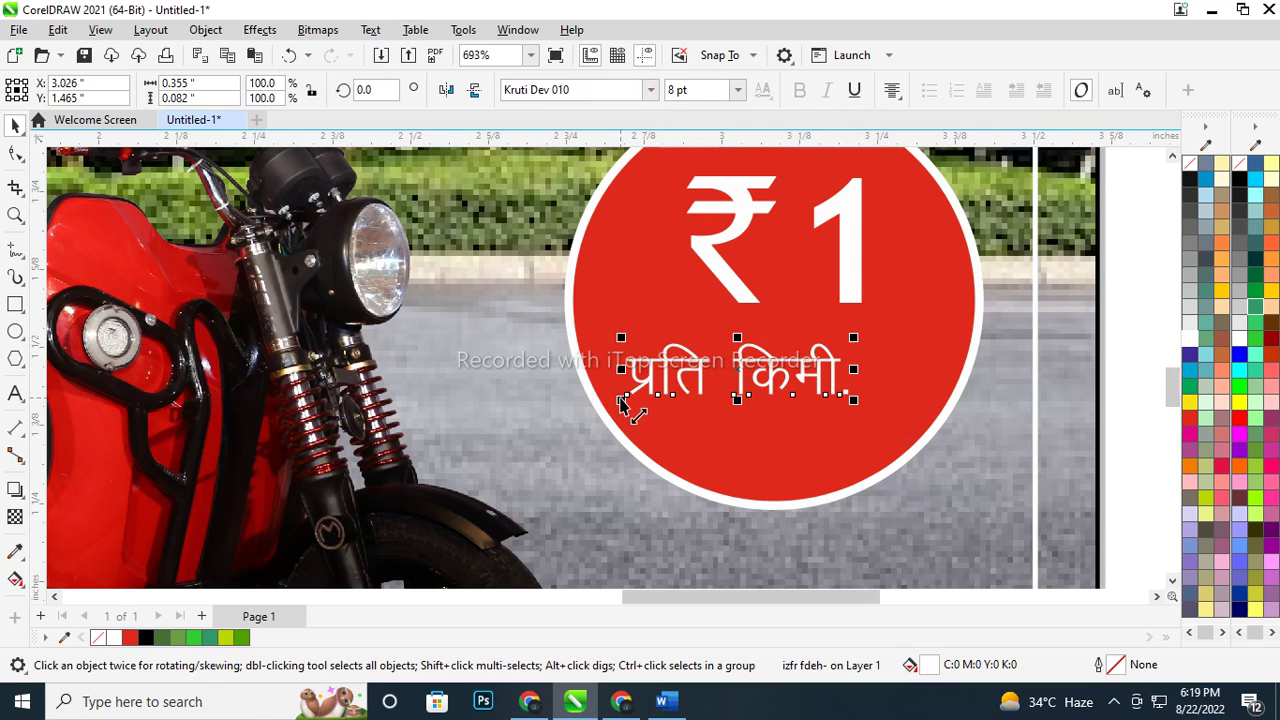
{"action": "left_click_drag", "start_coordinate": [621, 399], "coordinate": [685, 454]}
{"action": "left_click", "coordinate": [766, 451], "text": "shift"}
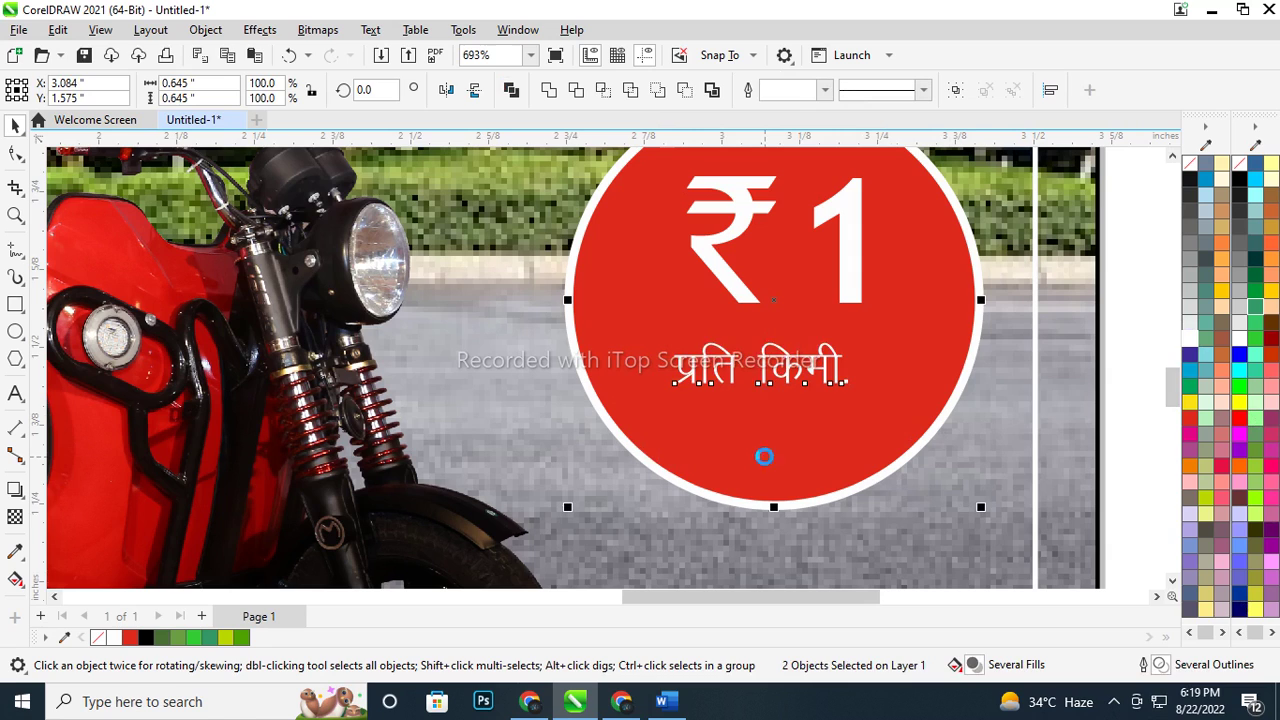
{"action": "key", "text": "c"}
{"action": "key", "text": "Escape"}
Enlarge the Hindi text to about 8.3 pt and lower it beneath ₹1
{"action": "left_click", "coordinate": [828, 375]}
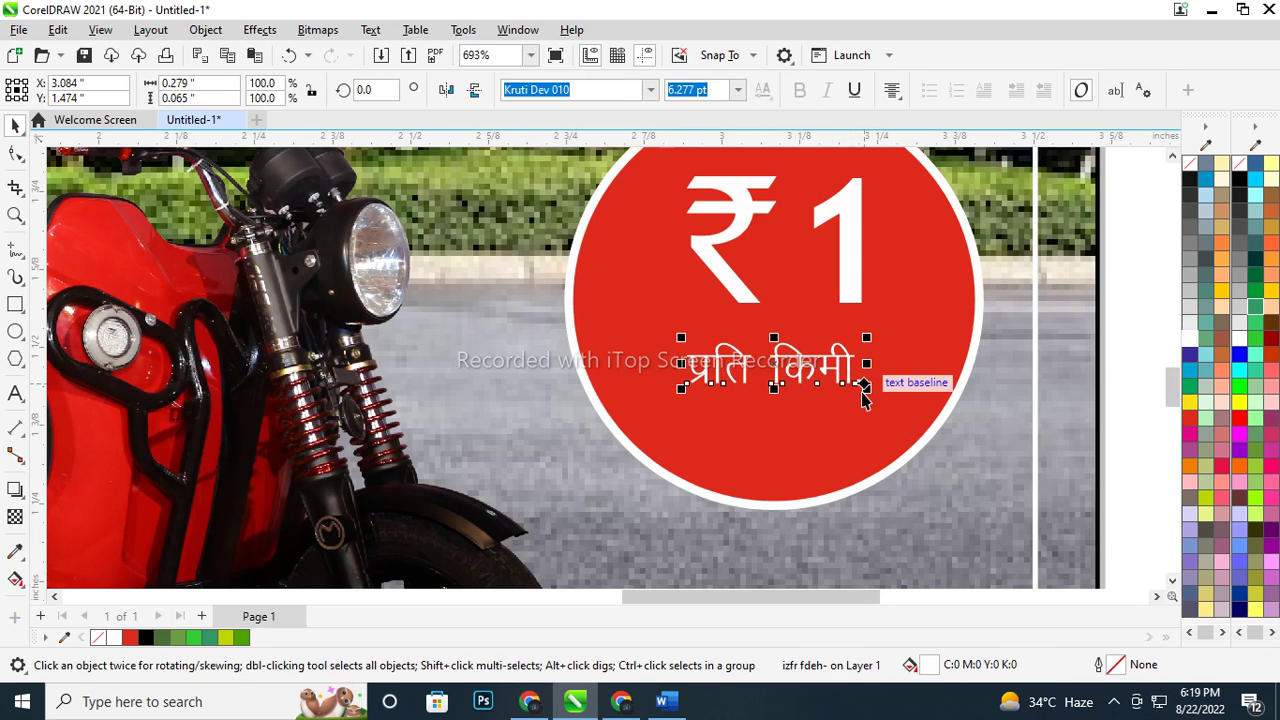
{"action": "left_click_drag", "start_coordinate": [866, 398], "coordinate": [895, 420]}
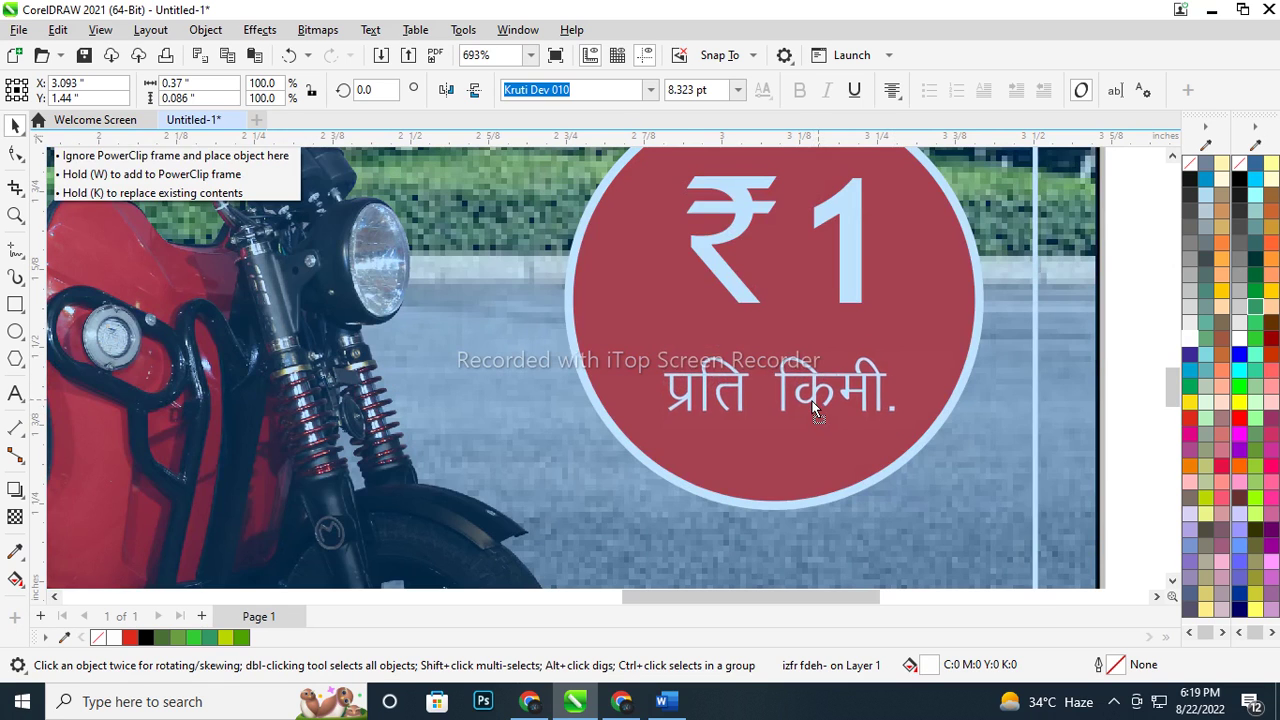
{"action": "left_click_drag", "start_coordinate": [813, 377], "coordinate": [813, 402]}
{"action": "left_click", "coordinate": [792, 441]}
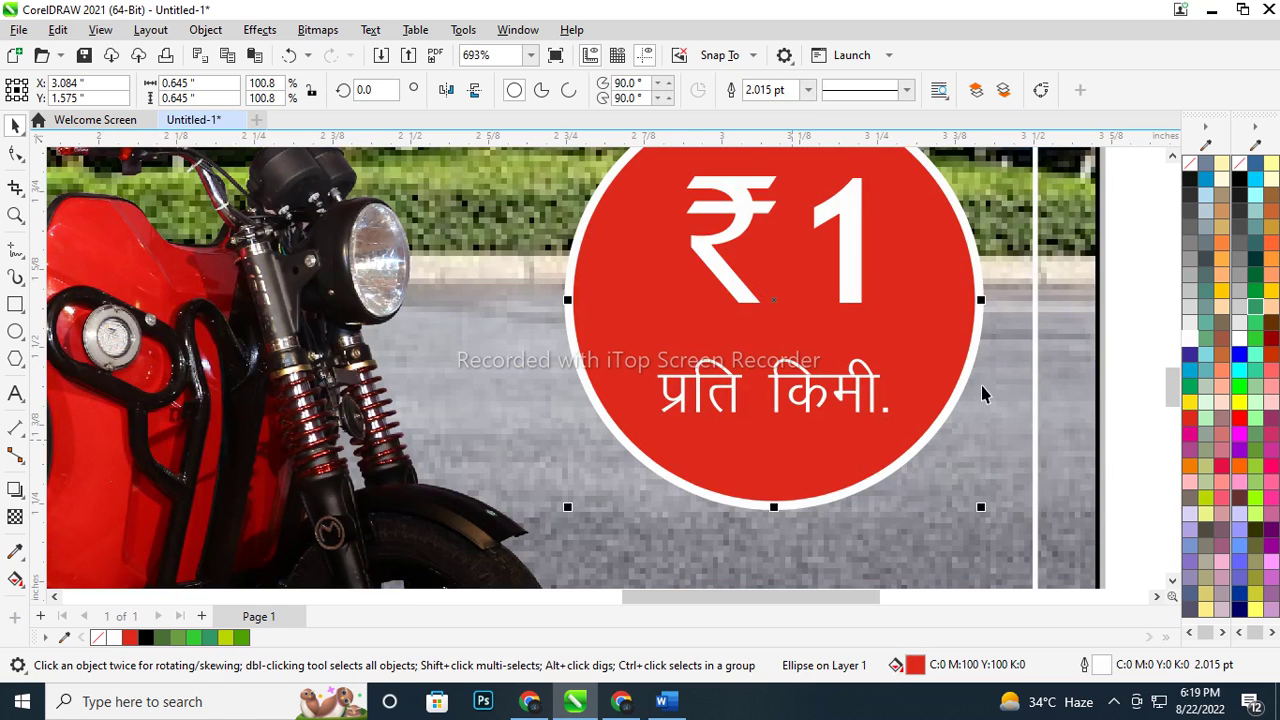
{"action": "key", "text": "shift+F4"}
{"action": "left_click", "coordinate": [1118, 338]}
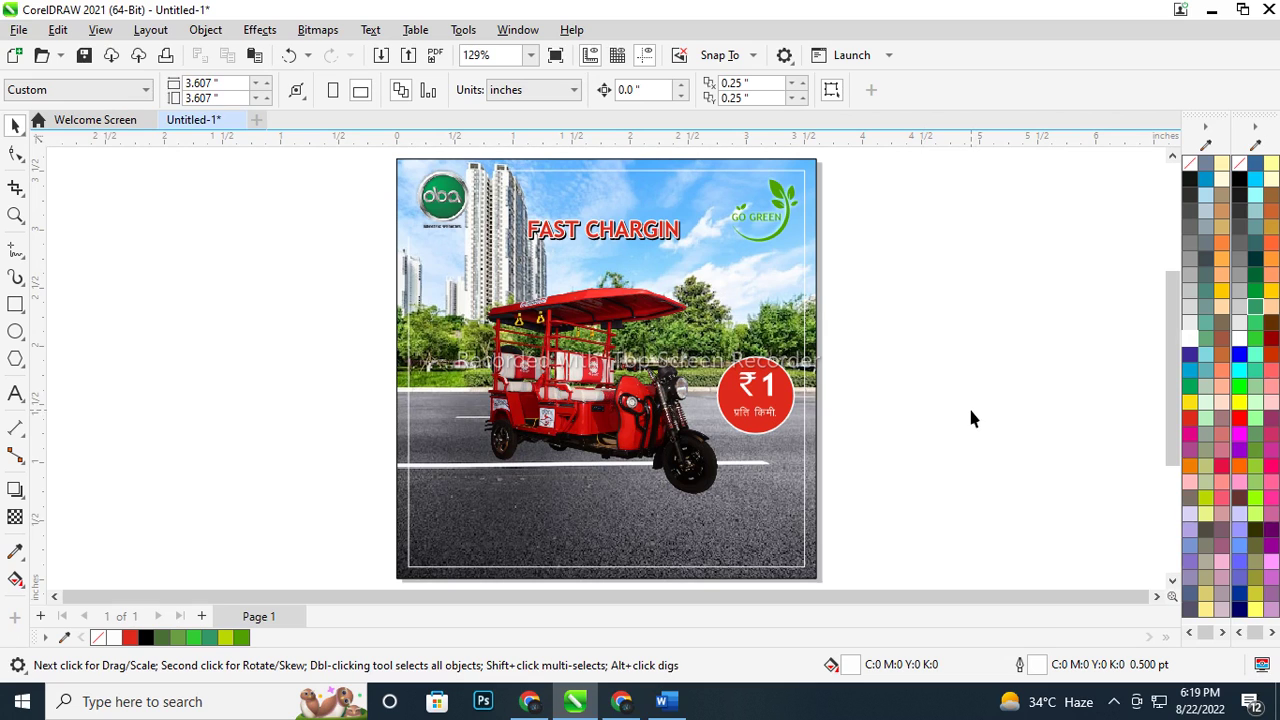
{"action": "key", "text": "F9"}
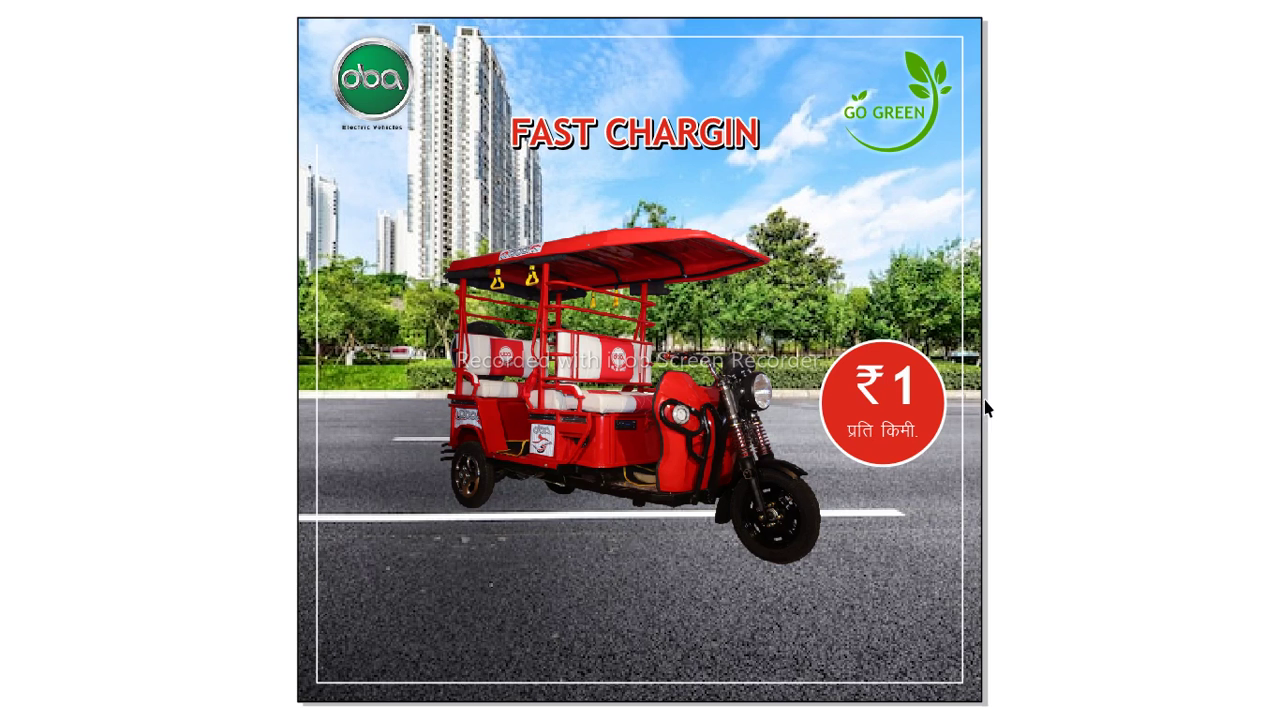
{"action": "left_click", "coordinate": [1065, 355]}
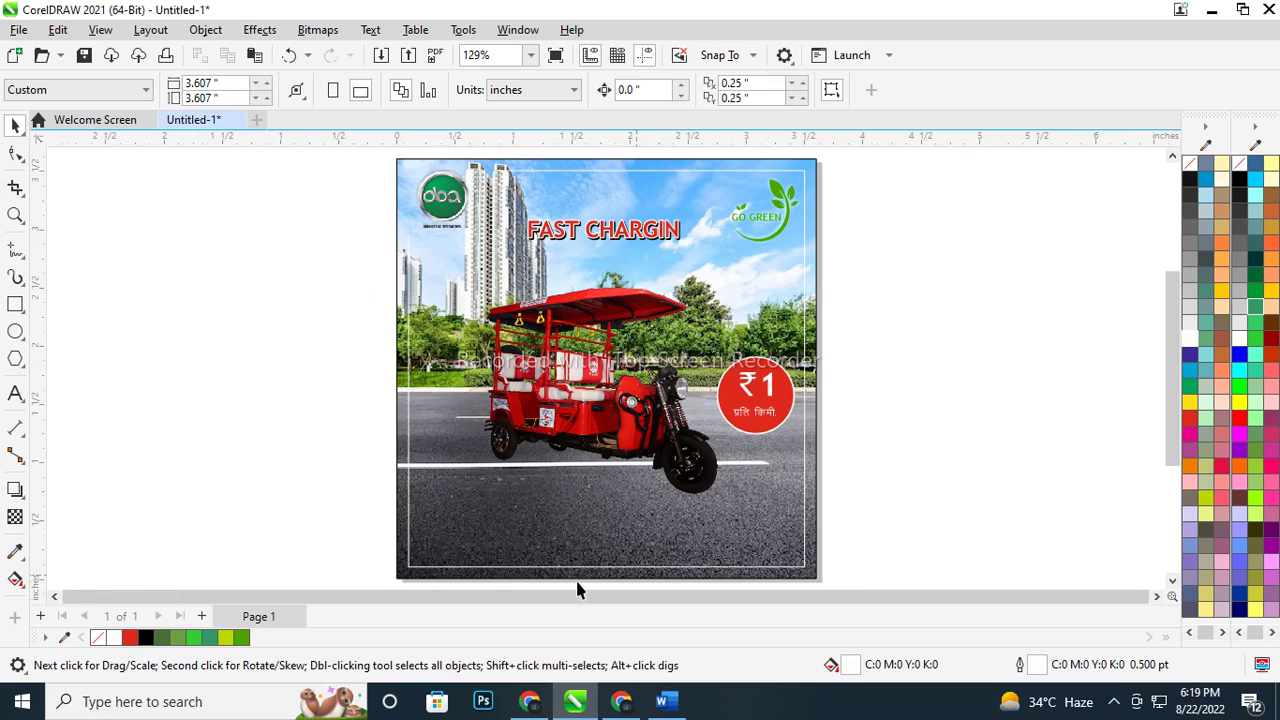
{"action": "scroll", "coordinate": [582, 590], "scroll_direction": "up", "scroll_amount": 3}
{"action": "key", "text": "F8"}
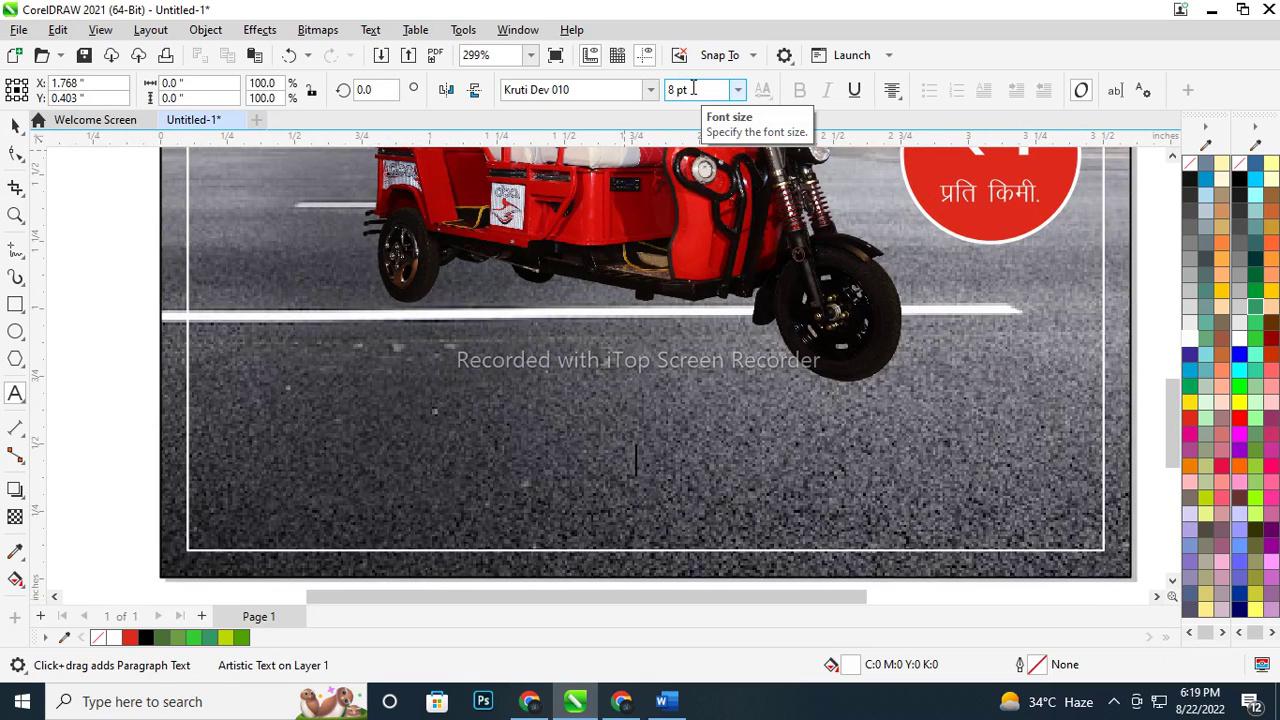
Enter the text 'Contact us:' and set it in the Sitka Banner font
{"action": "type", "text": "Contact us:"}
{"action": "key", "text": "ctrl+space"}
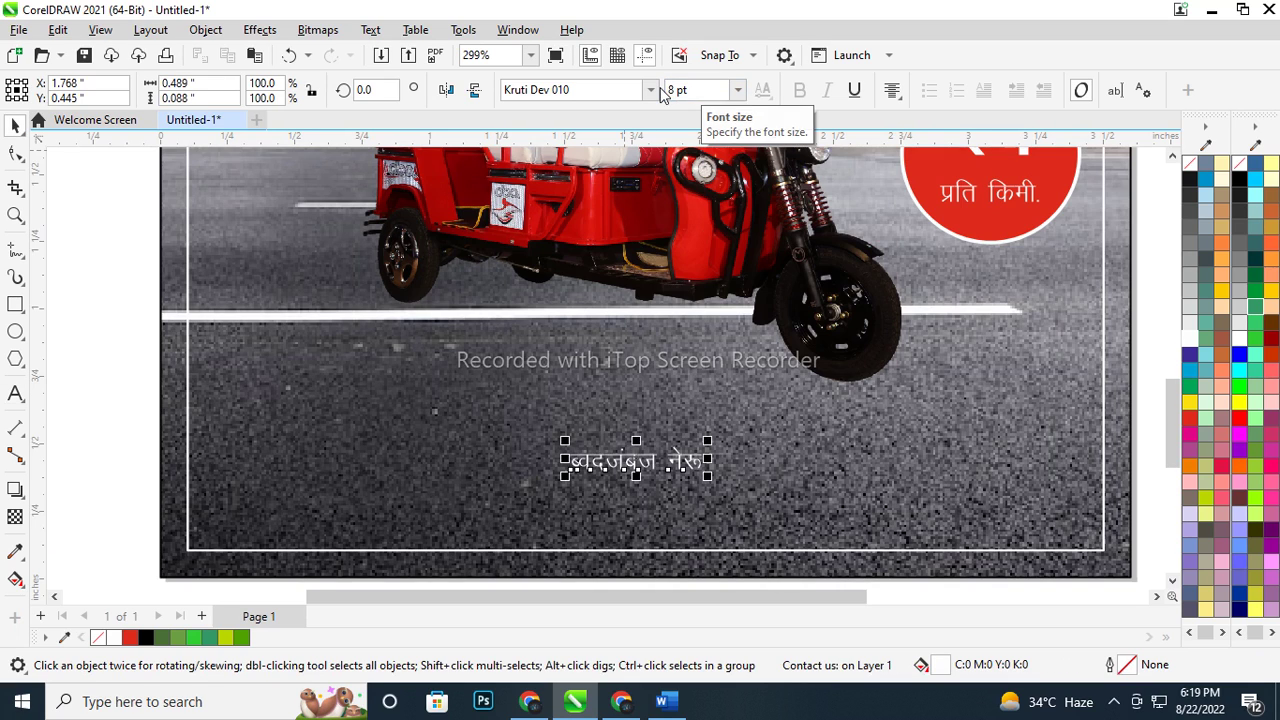
{"action": "left_click", "coordinate": [655, 93]}
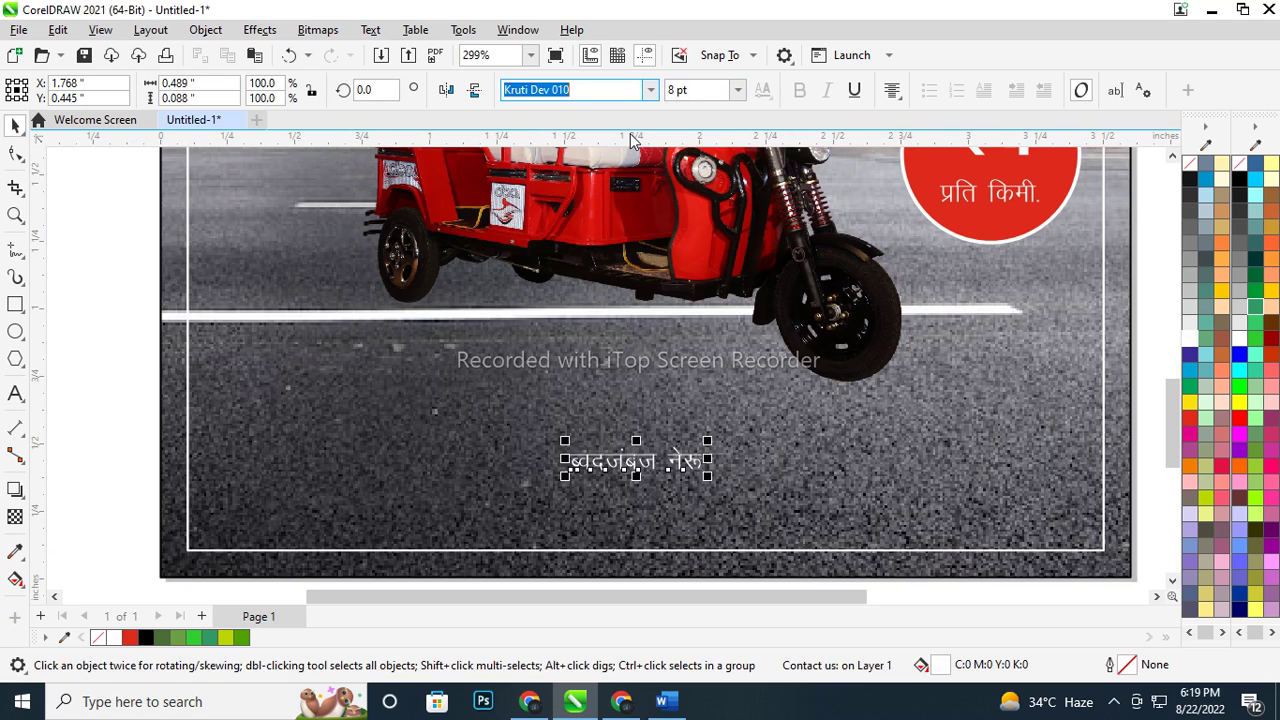
{"action": "left_click", "coordinate": [650, 90]}
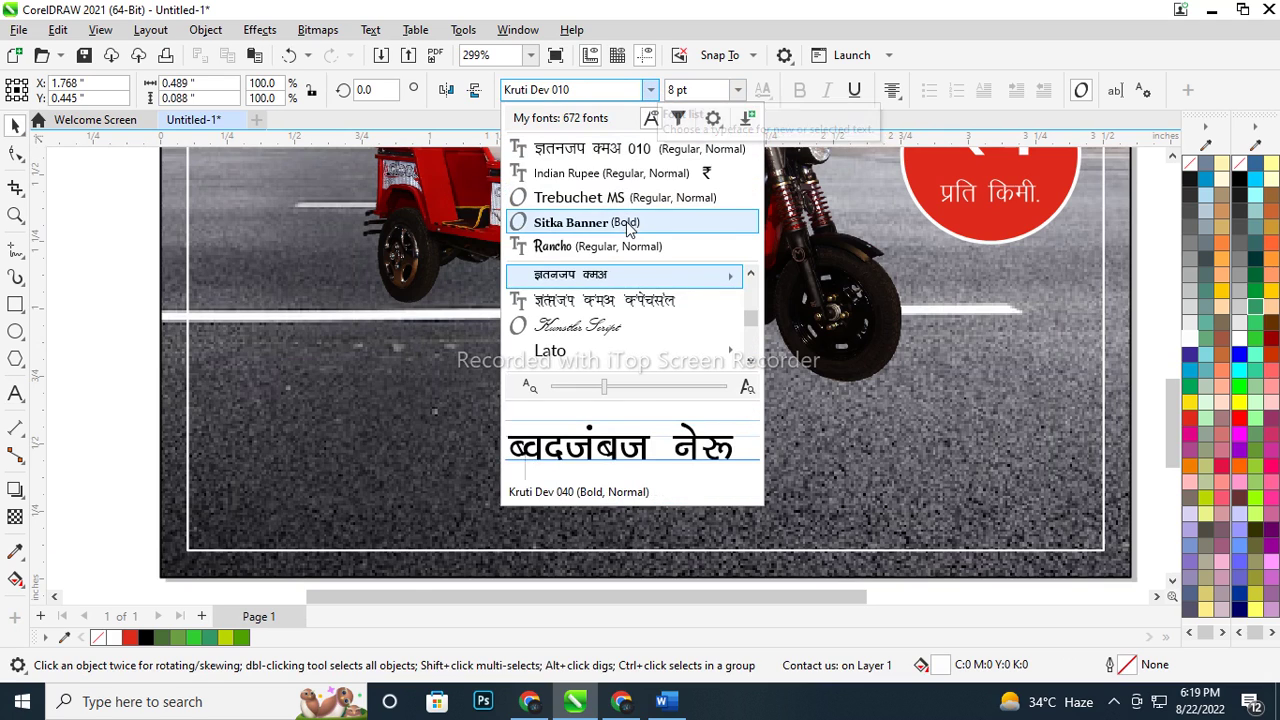
{"action": "left_click", "coordinate": [619, 222]}
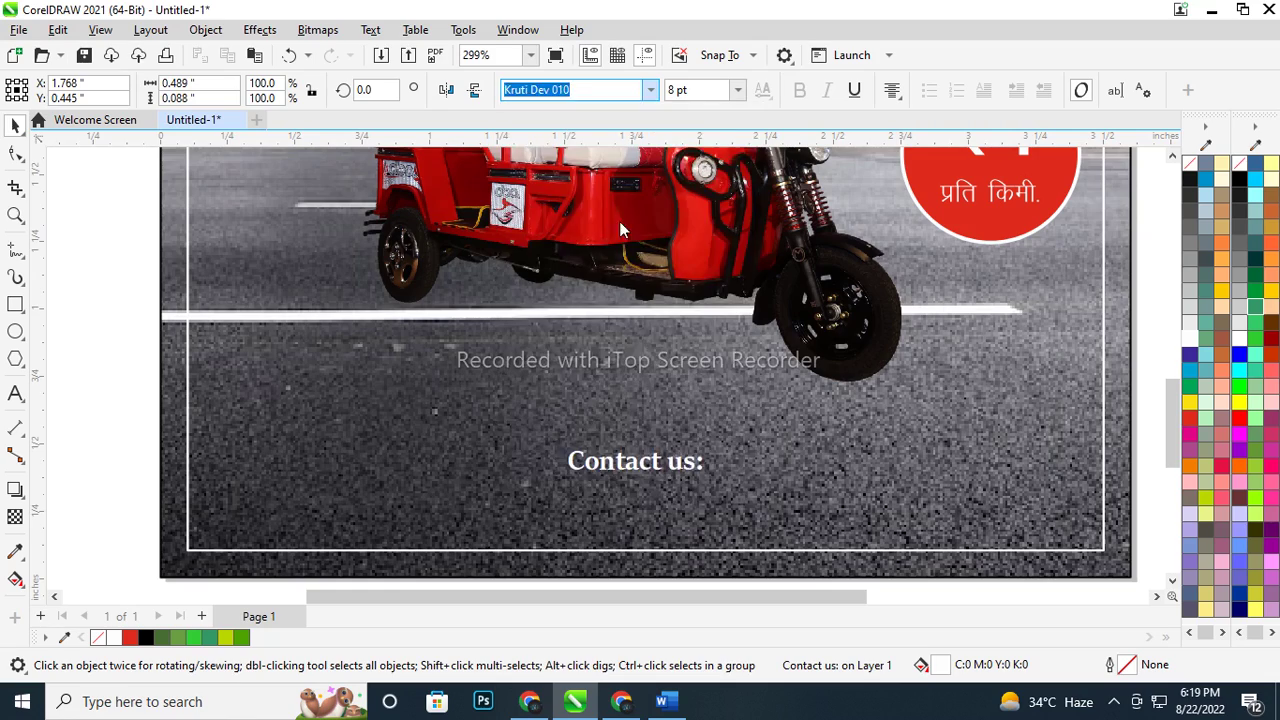
Move the 'Contact us:' label to the lower-left corner inside the border, leaving a copy at lower right
{"action": "left_click", "coordinate": [684, 520]}
{"action": "scroll", "coordinate": [684, 518], "scroll_direction": "down", "scroll_amount": 2}
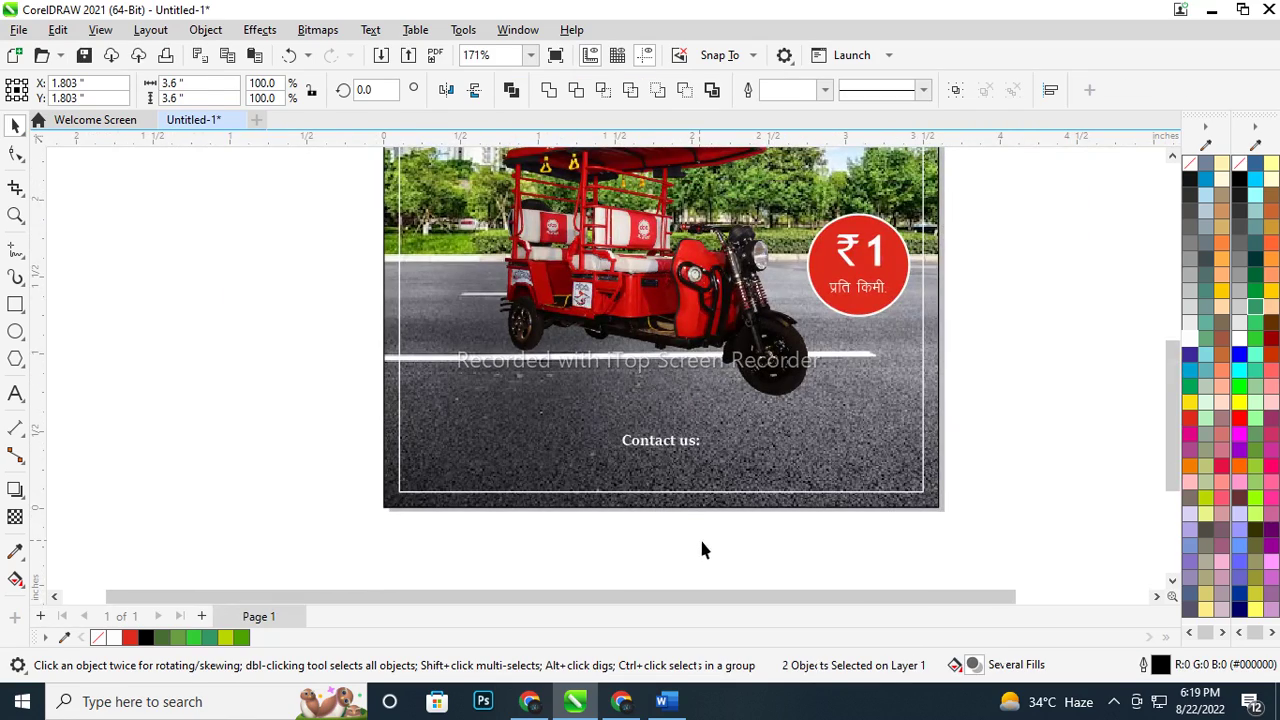
{"action": "left_click_drag", "start_coordinate": [737, 550], "coordinate": [515, 343]}
{"action": "scroll", "coordinate": [656, 440], "scroll_direction": "up", "scroll_amount": 3}
{"action": "left_click_drag", "start_coordinate": [666, 449], "coordinate": [665, 480]}
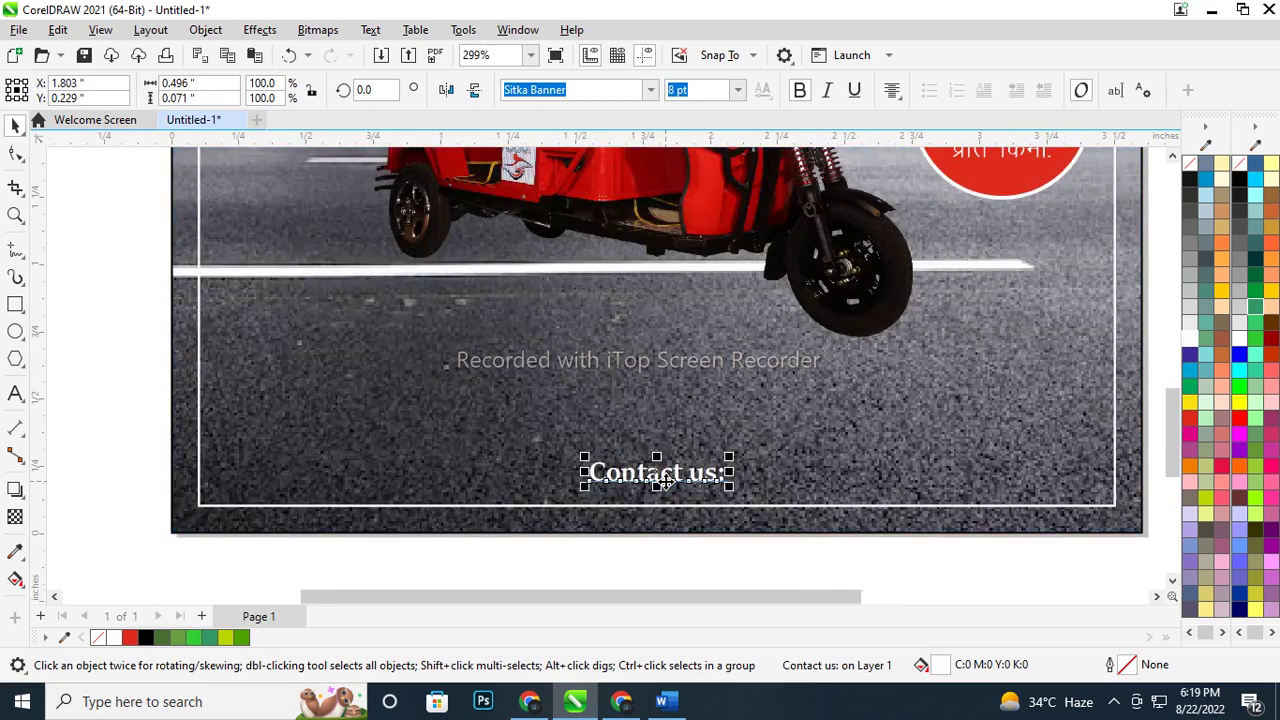
{"action": "key", "text": "shift+F4"}
{"action": "left_click", "coordinate": [944, 418]}
{"action": "scroll", "coordinate": [575, 570], "scroll_direction": "up", "scroll_amount": 2}
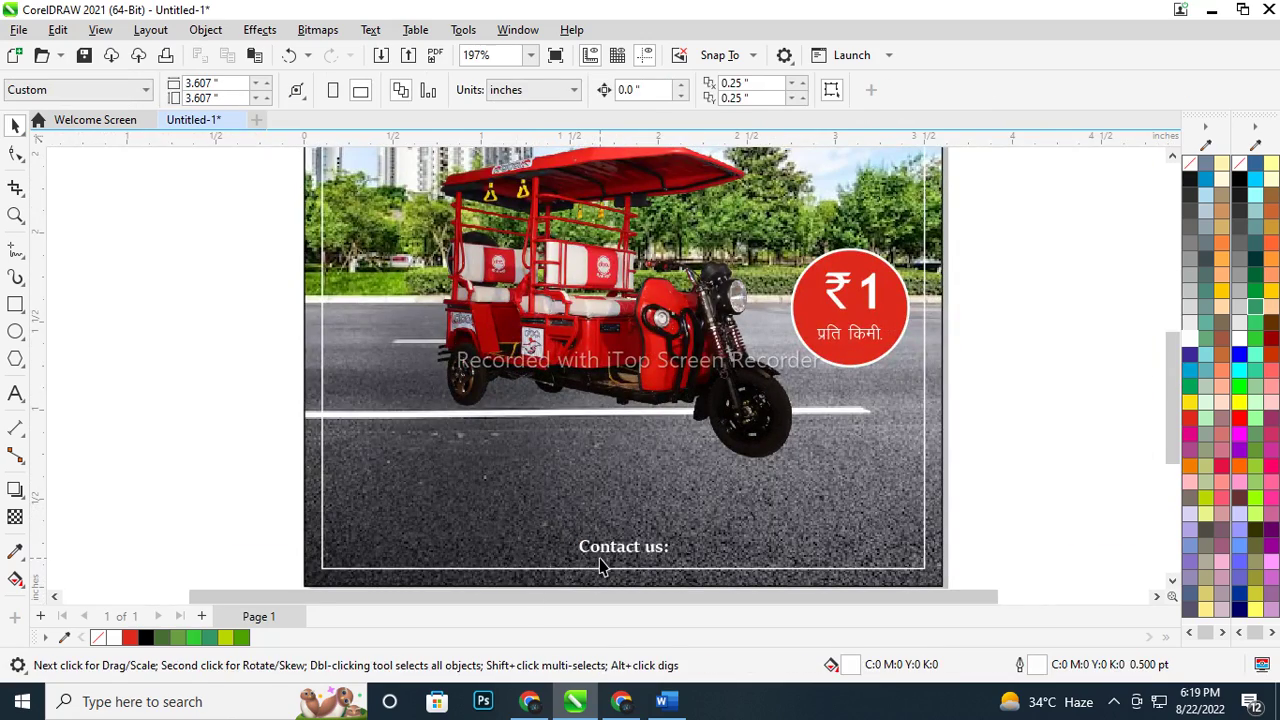
{"action": "left_click", "coordinate": [601, 557]}
{"action": "left_click_drag", "start_coordinate": [621, 548], "coordinate": [382, 556]}
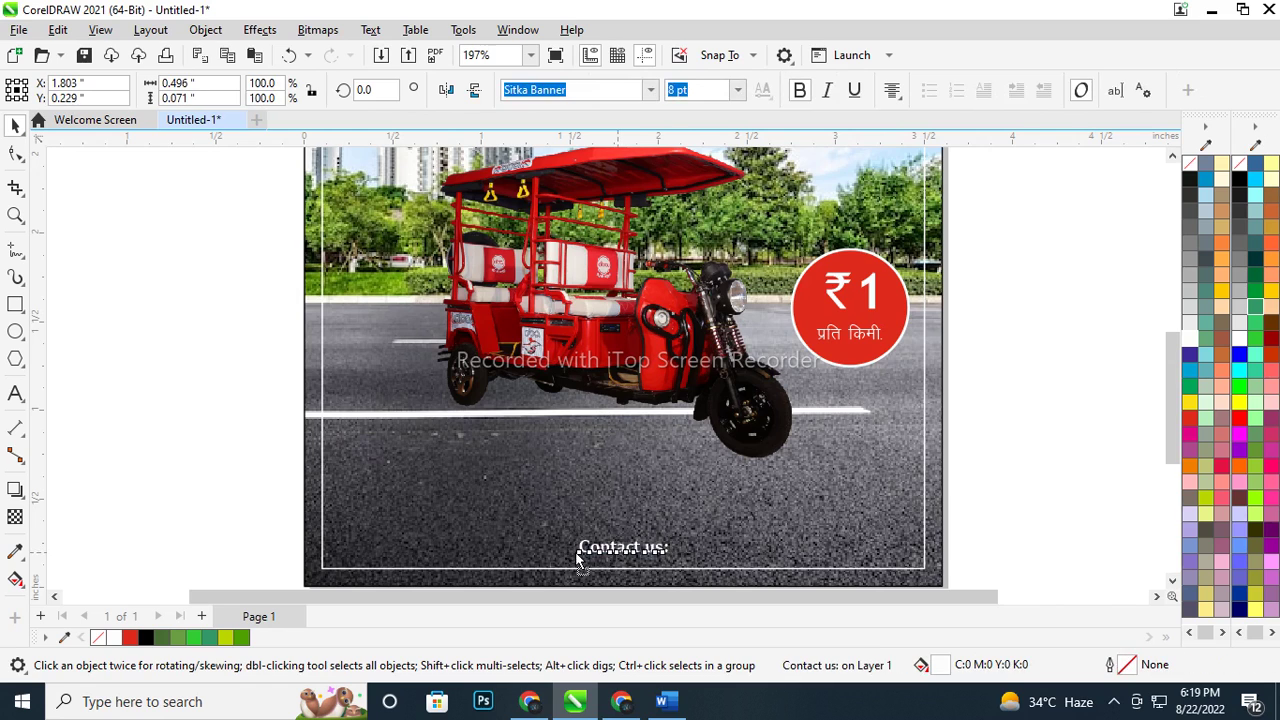
{"action": "left_click_drag", "start_coordinate": [381, 555], "coordinate": [762, 549]}
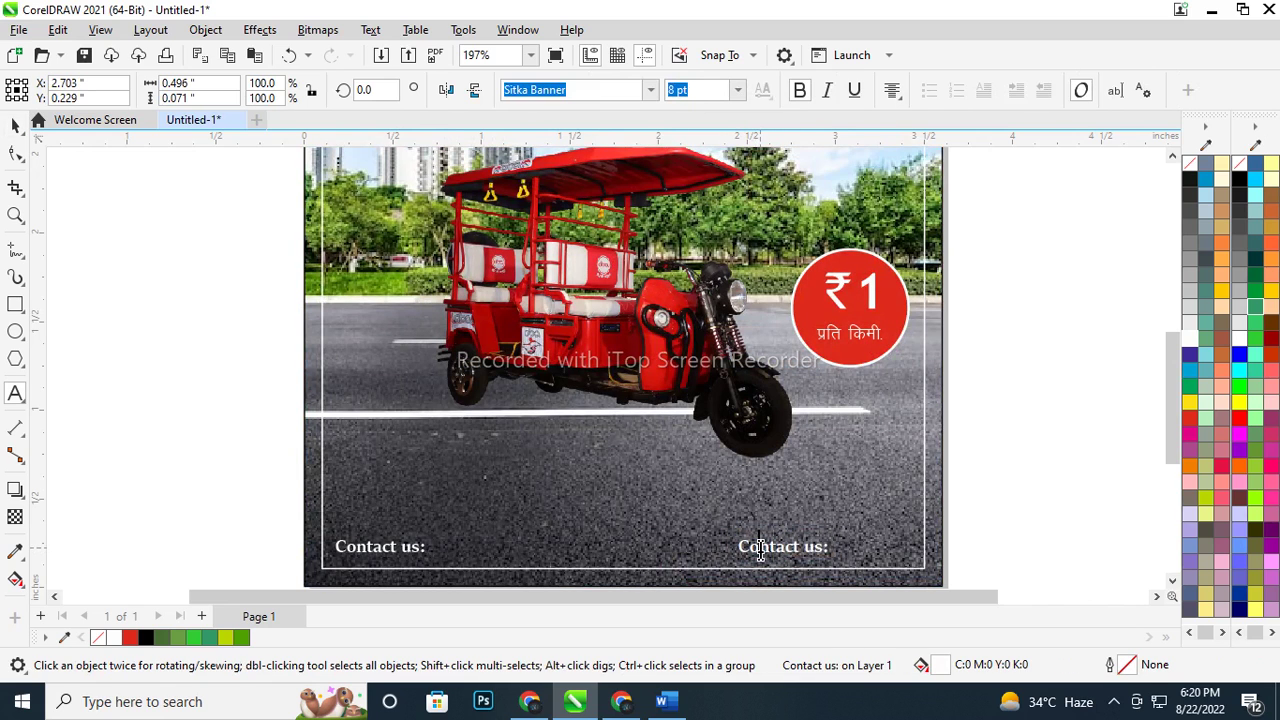
Reword the bottom-right copy of the label to 'Follow us:' and fit the whole page in view
{"action": "double_click", "coordinate": [762, 548]}
{"action": "type", "text": "Foll"}
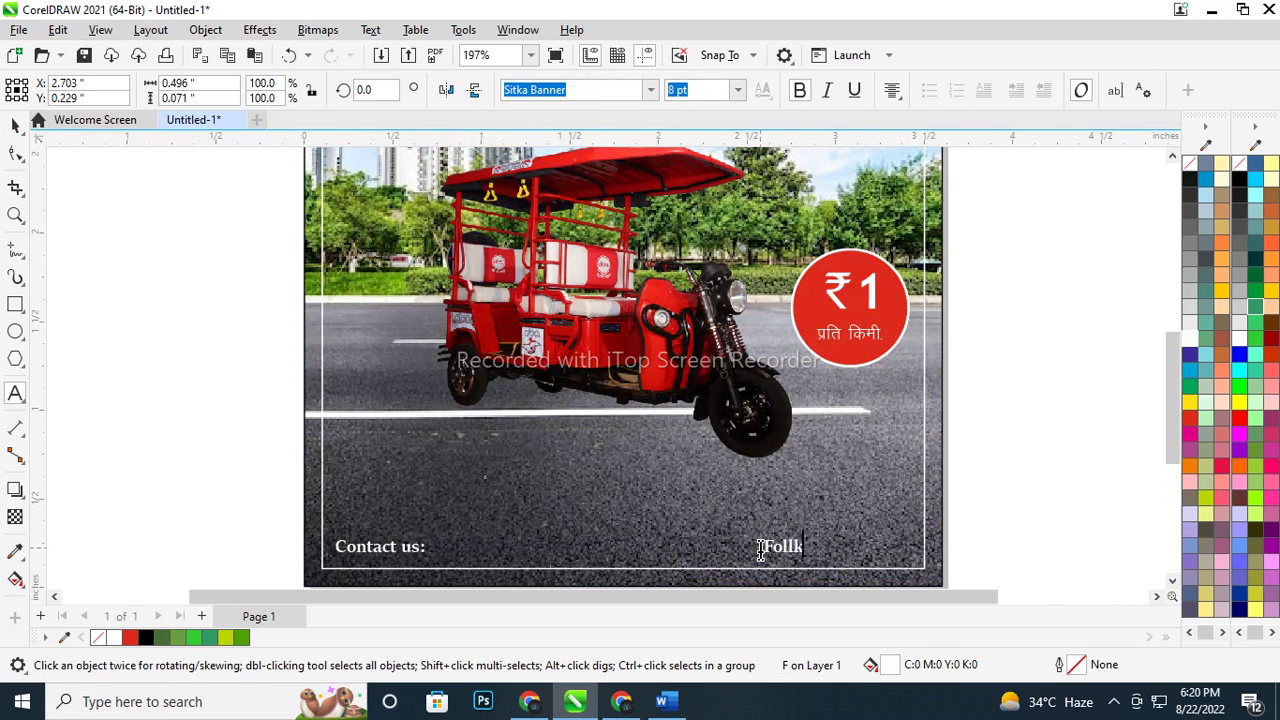
{"action": "type", "text": "ow us:"}
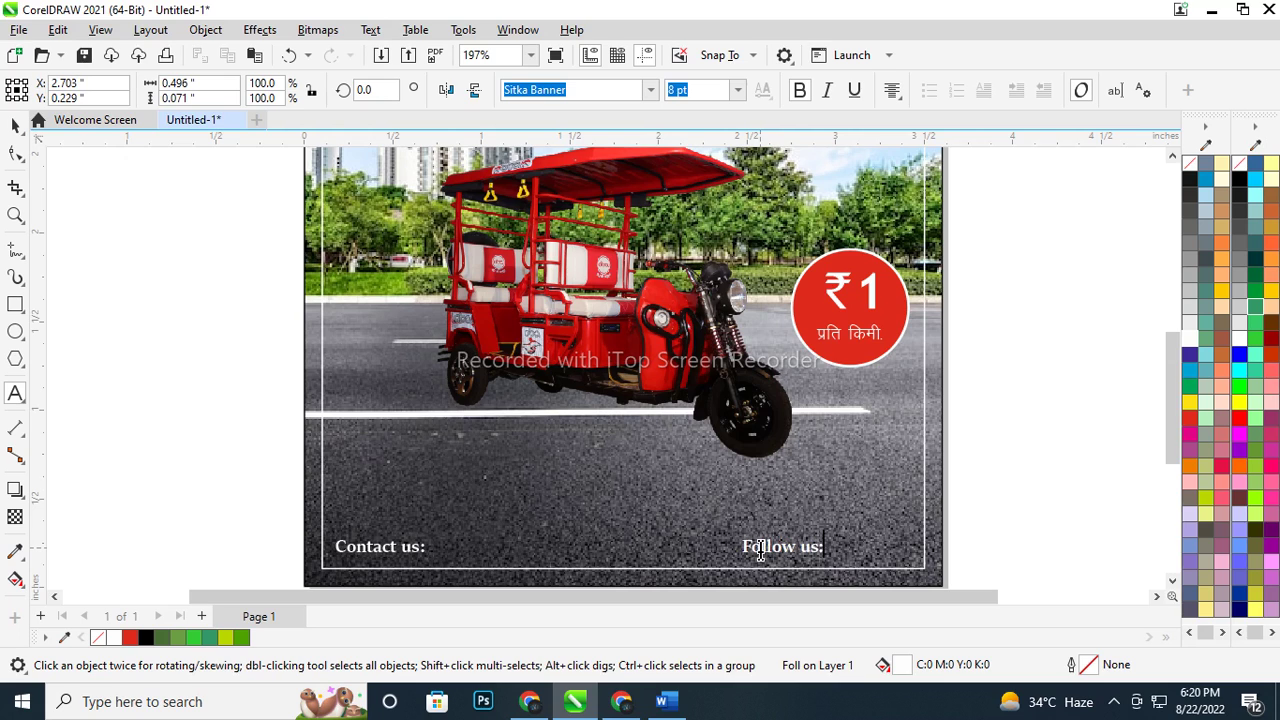
{"action": "key", "text": "ctrl+space"}
{"action": "left_click", "coordinate": [1011, 498]}
{"action": "key", "text": "shift+F4"}
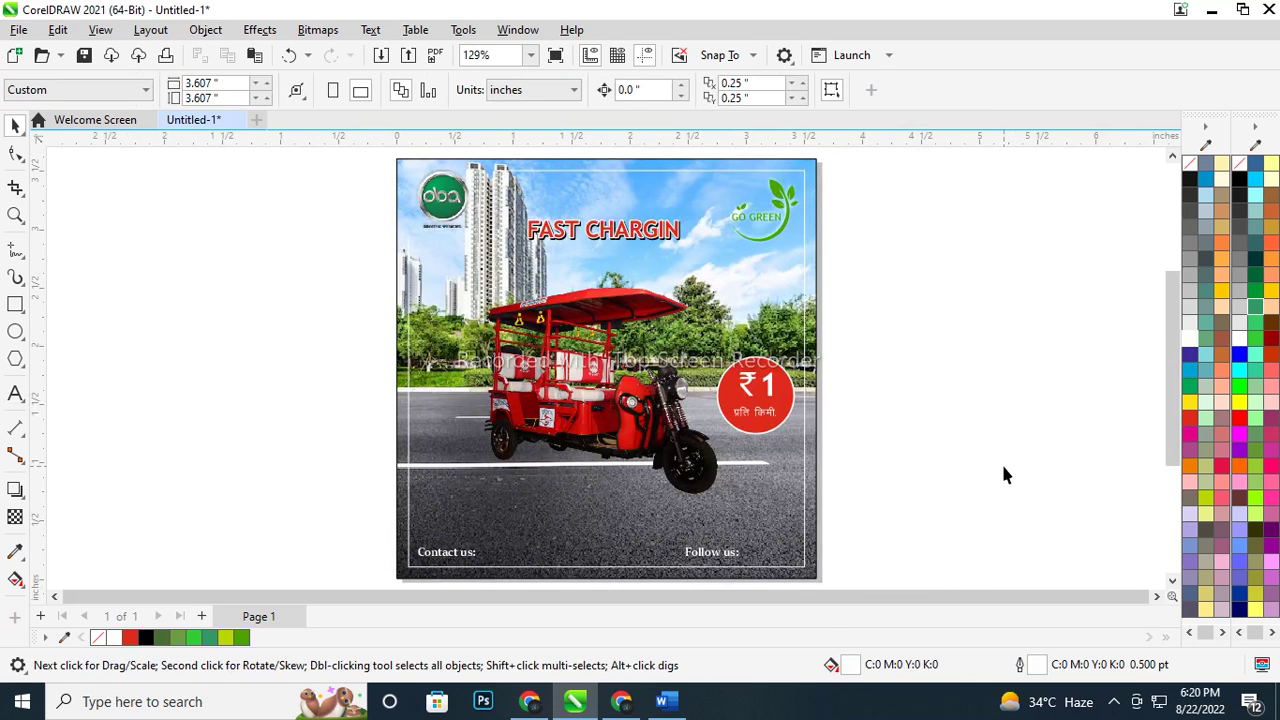